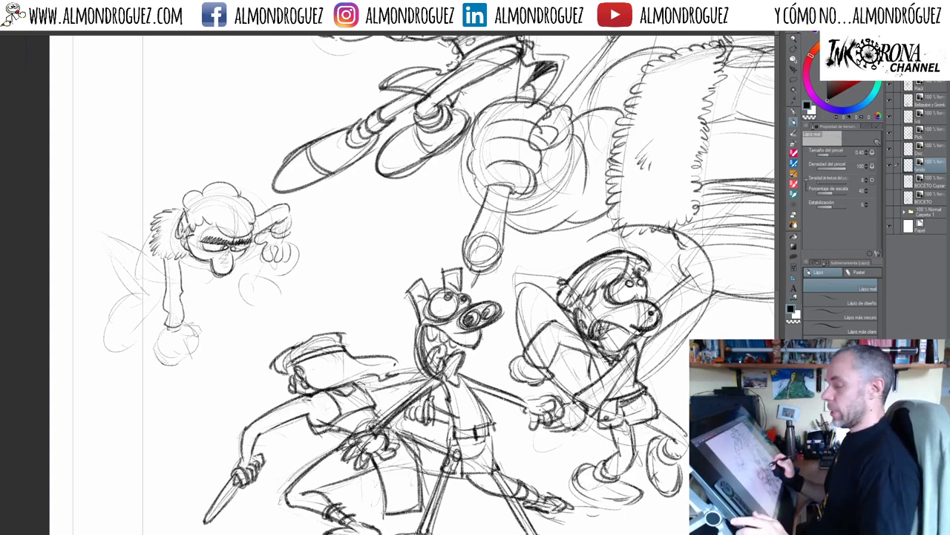
Sketch the small crouching character's fingers on the planted hand, its torso behind the arm, and the bent back leg
scroll(197, 351, up, 1)
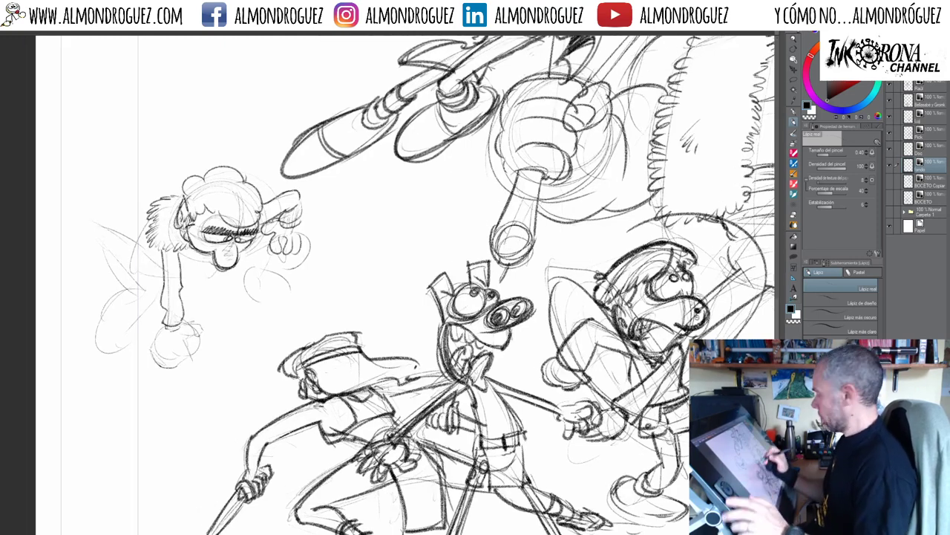
mouse_move(184, 339)
mouse_down()
mouse_move(187, 366)
mouse_move(162, 369)
mouse_move(154, 361)
mouse_move(202, 339)
mouse_up()
drag(181, 318, 204, 326)
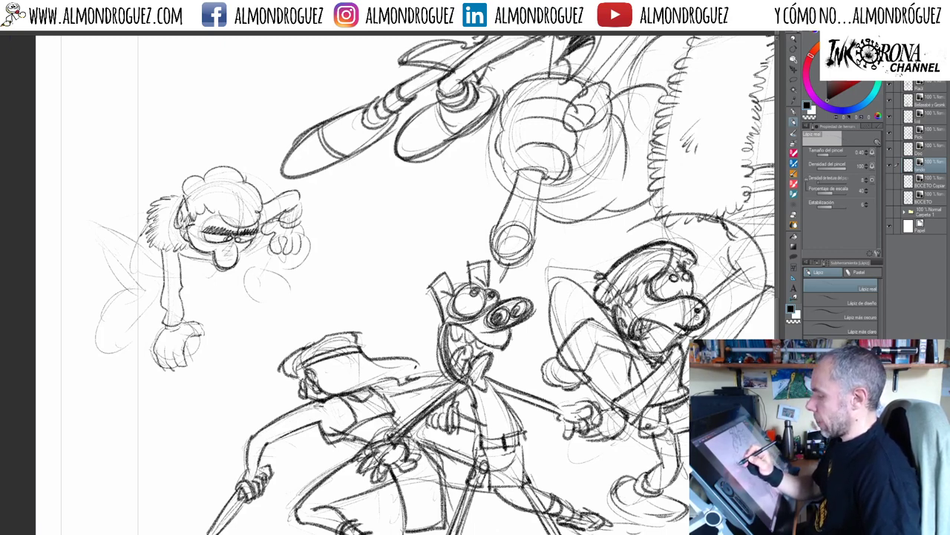
mouse_move(152, 222)
mouse_down()
mouse_move(130, 222)
mouse_move(153, 277)
mouse_move(177, 275)
mouse_up()
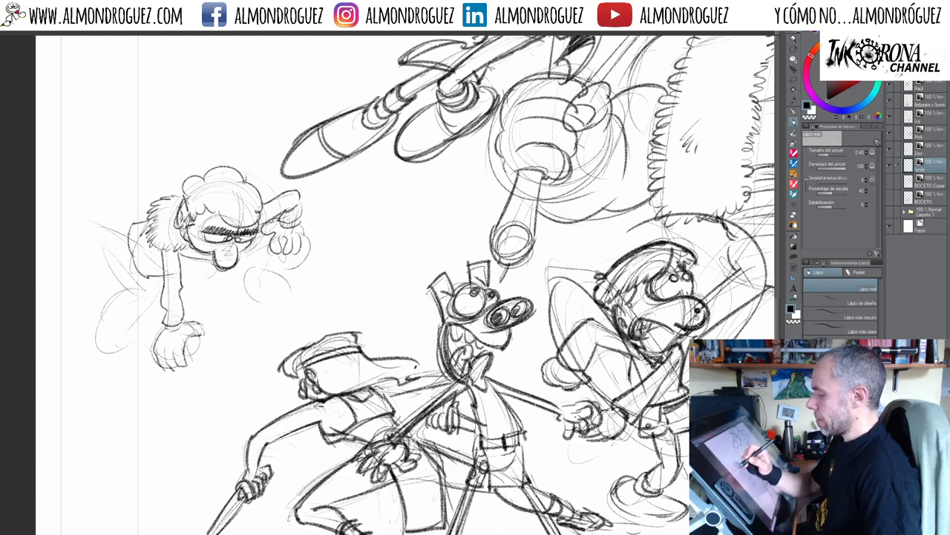
mouse_move(130, 227)
mouse_down()
mouse_move(94, 230)
mouse_move(103, 272)
mouse_move(111, 280)
mouse_move(128, 266)
mouse_move(106, 283)
mouse_move(139, 280)
mouse_up()
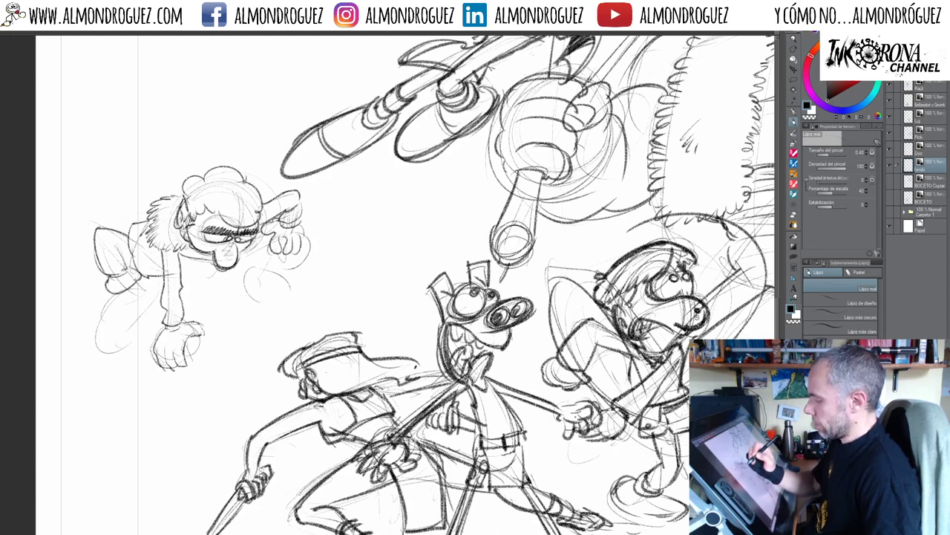
Outline the small crouching character's front and back feet and touch up the planted hand's fingertips
mouse_move(269, 240)
mouse_down()
mouse_move(241, 255)
mouse_move(287, 259)
mouse_move(260, 258)
mouse_move(288, 270)
mouse_move(239, 270)
mouse_move(263, 288)
mouse_move(302, 291)
mouse_move(241, 277)
mouse_move(281, 297)
mouse_move(297, 292)
mouse_move(274, 295)
mouse_up()
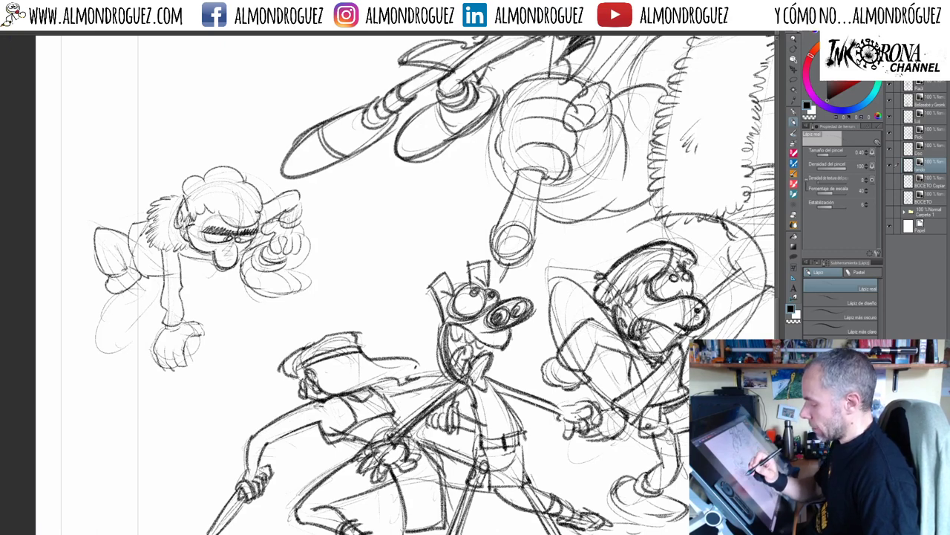
drag(123, 290, 96, 329)
drag(144, 278, 158, 295)
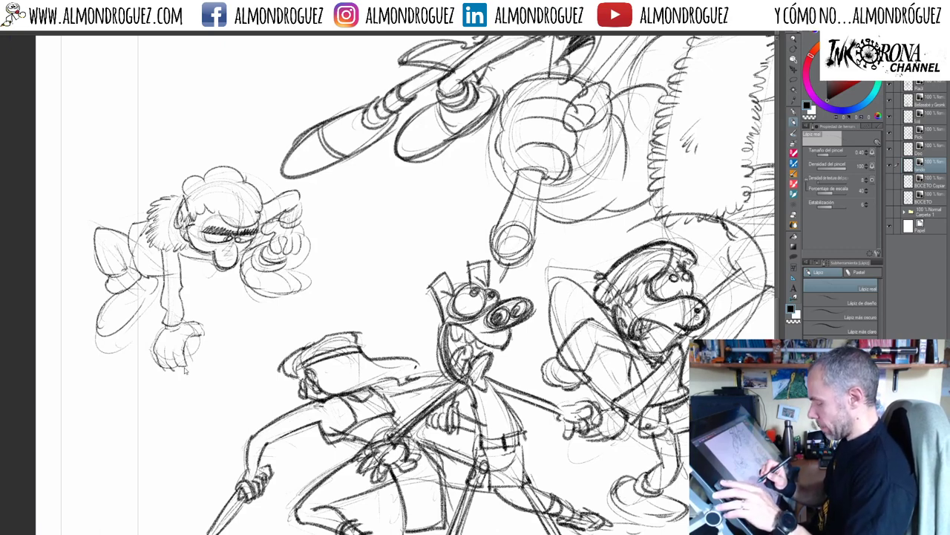
drag(176, 360, 186, 369)
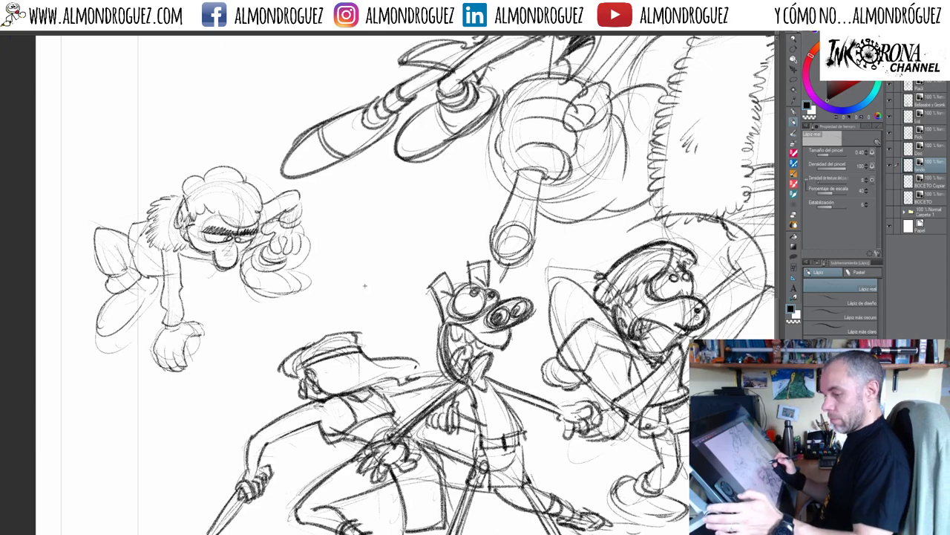
Duplicate the fondo layer, place the copy above the next character layer and merge it down into that layer, then reselect fondo
key(e)
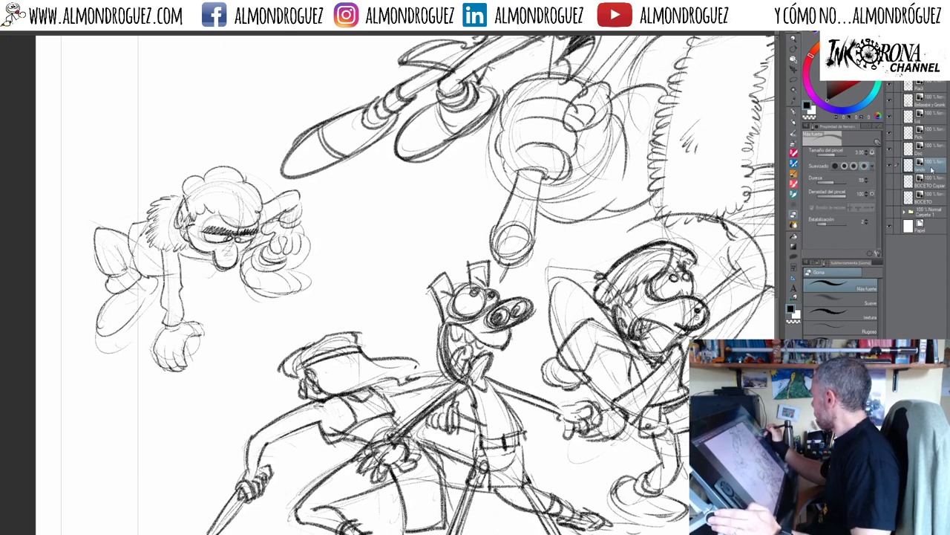
key(ctrl+c)
key(ctrl+v)
drag(933, 167, 935, 148)
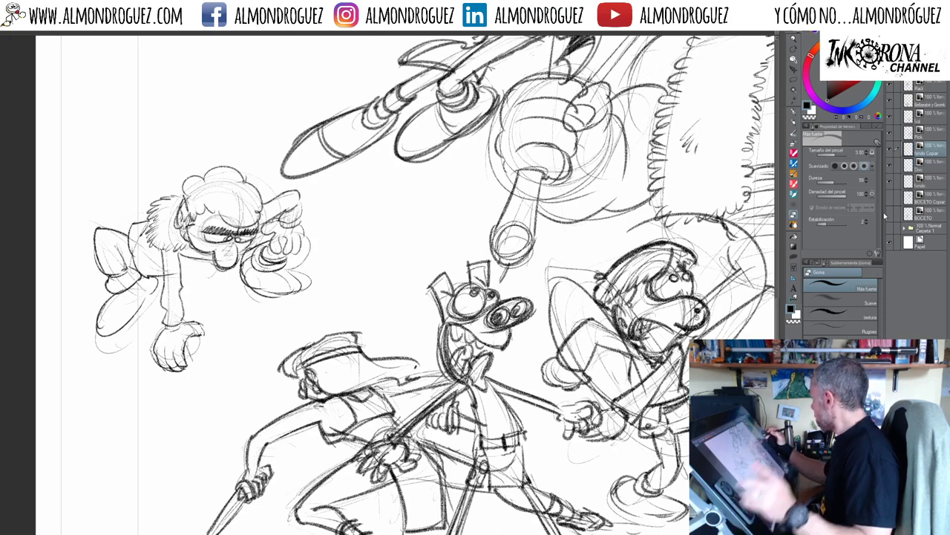
key(ctrl+e)
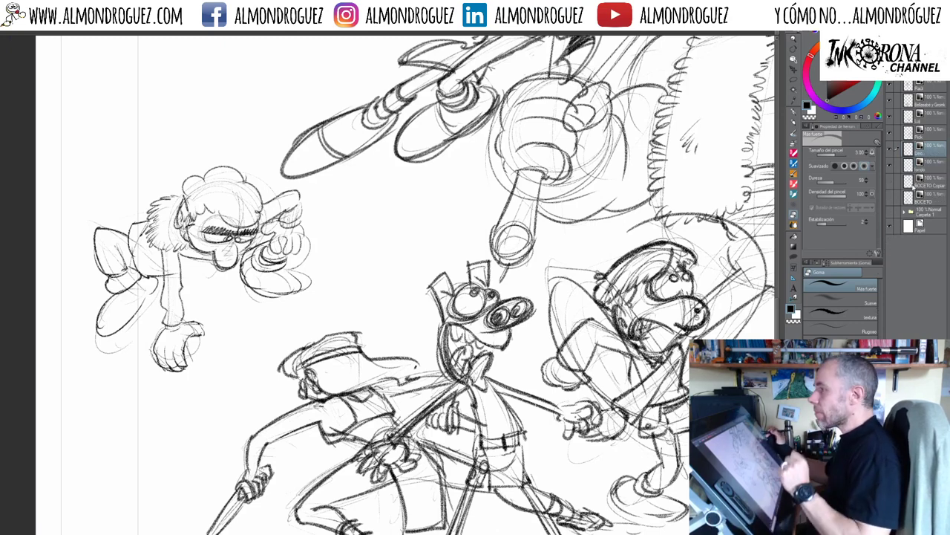
click(932, 165)
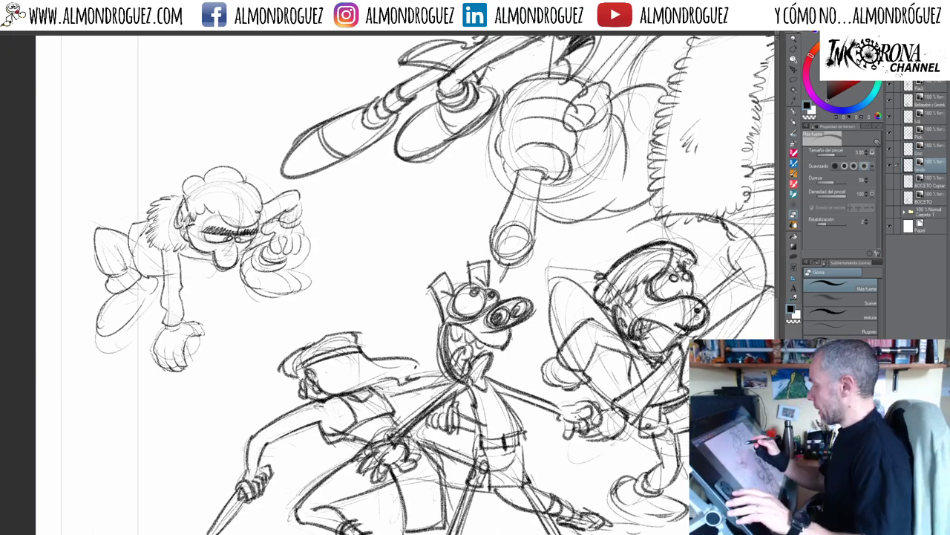
Hide the other character and background sketch layers, leaving only the muscular club-wielding character displayed
mouse_move(446, 161)
mouse_down()
mouse_move(289, 385)
mouse_move(307, 438)
mouse_up()
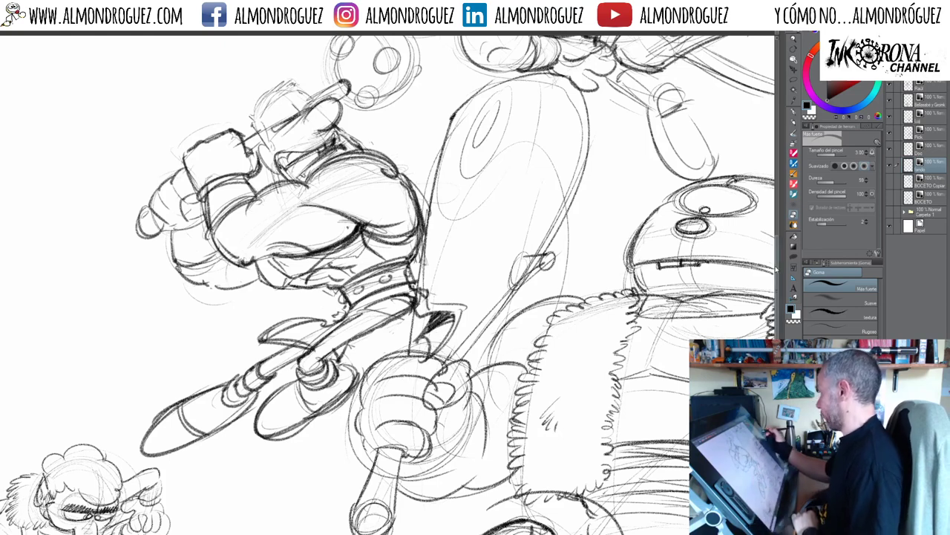
drag(889, 101, 890, 148)
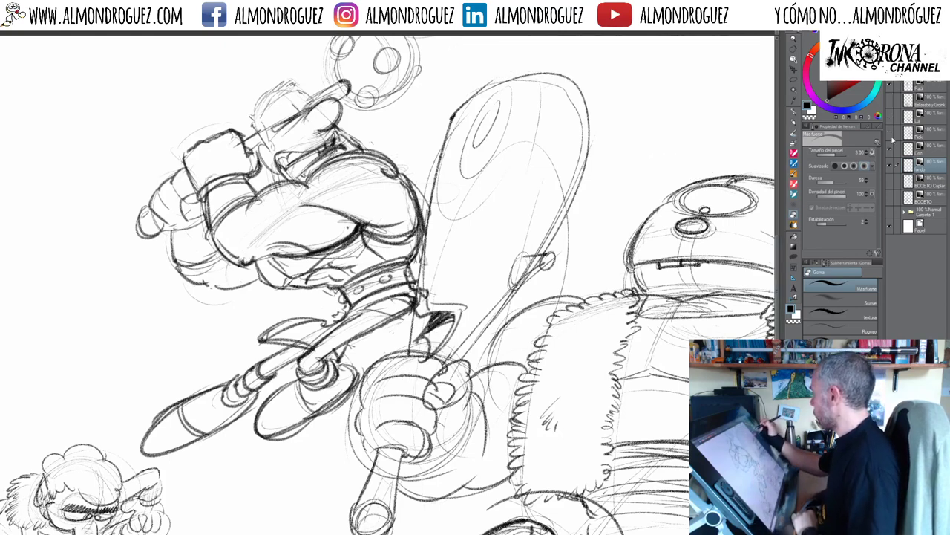
click(890, 166)
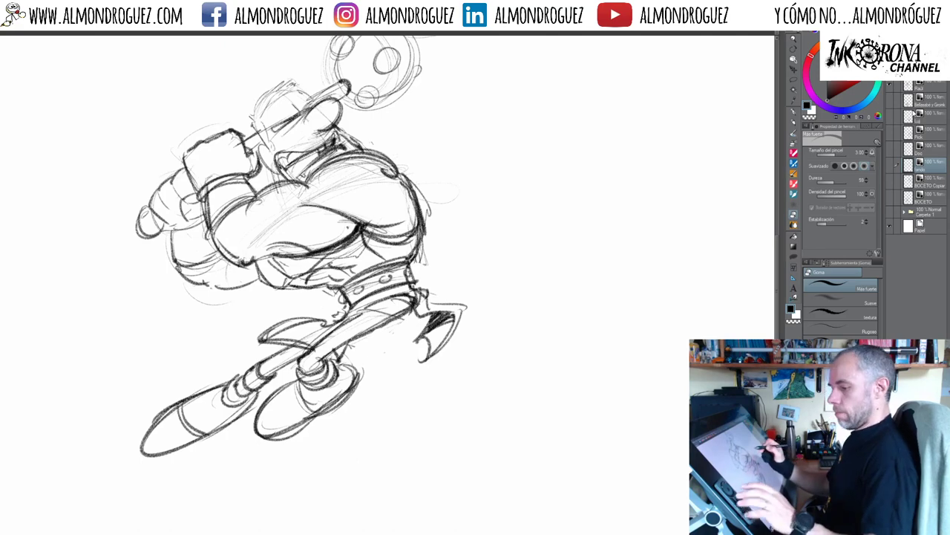
Try to lasso the muscular character's head on its own layer and shift it back toward the raised fist
drag(460, 212, 499, 288)
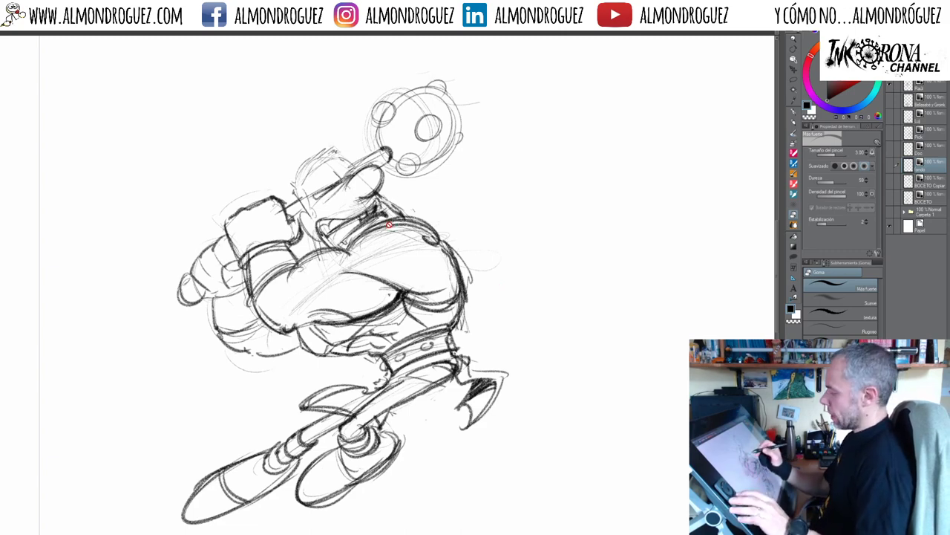
key(m)
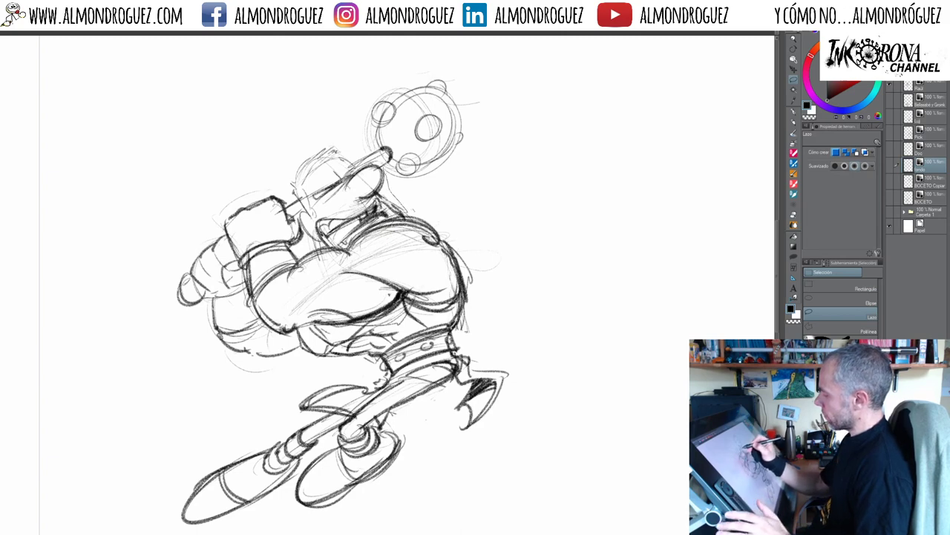
mouse_move(361, 161)
mouse_down()
mouse_move(321, 142)
mouse_move(292, 200)
mouse_up()
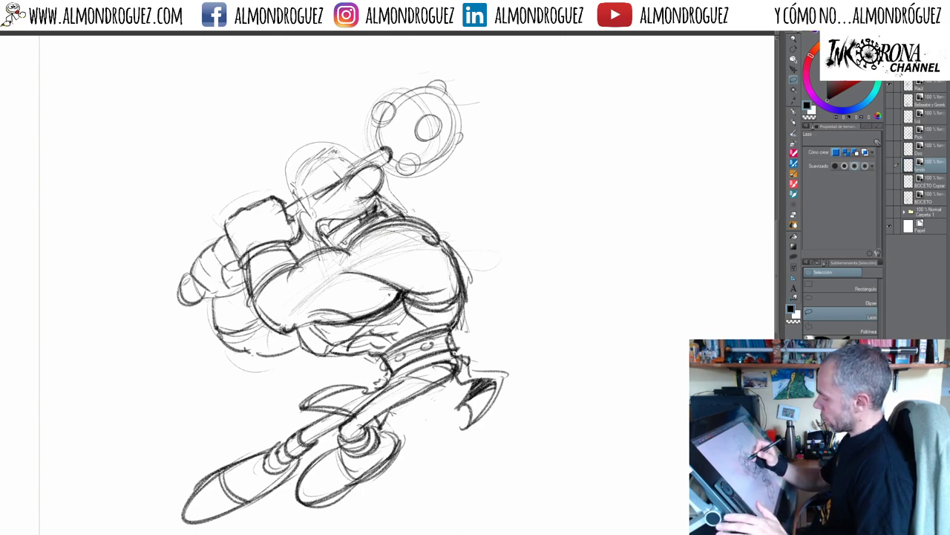
drag(339, 248, 398, 215)
key(k)
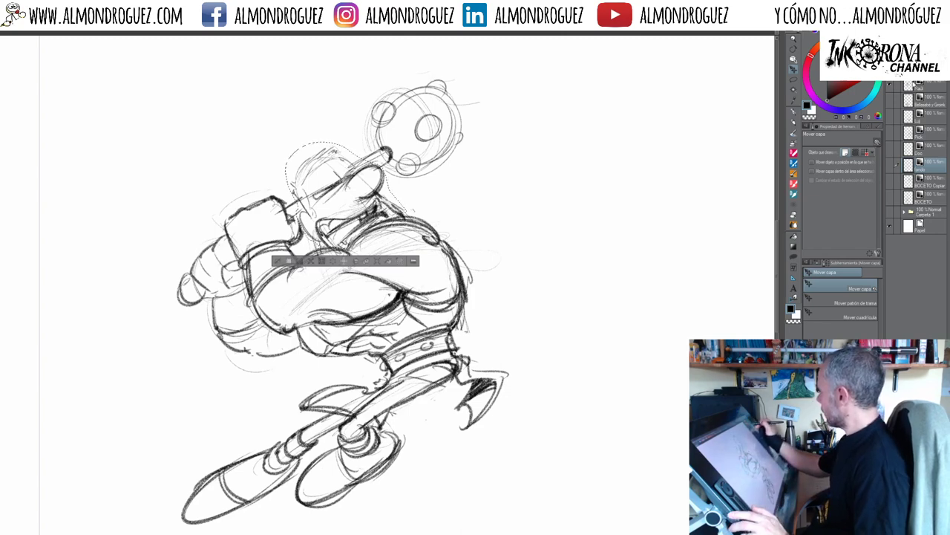
click(917, 86)
drag(335, 186, 313, 192)
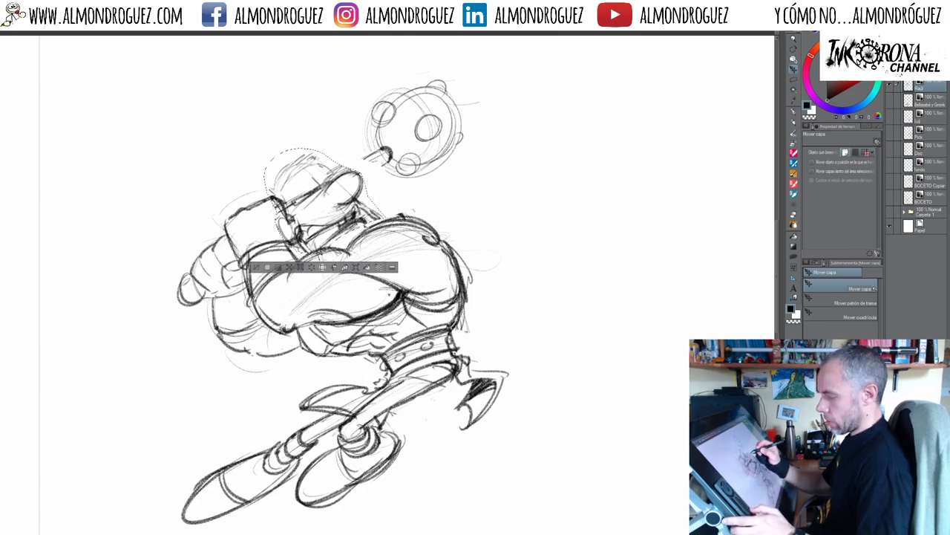
key(ctrl+d)
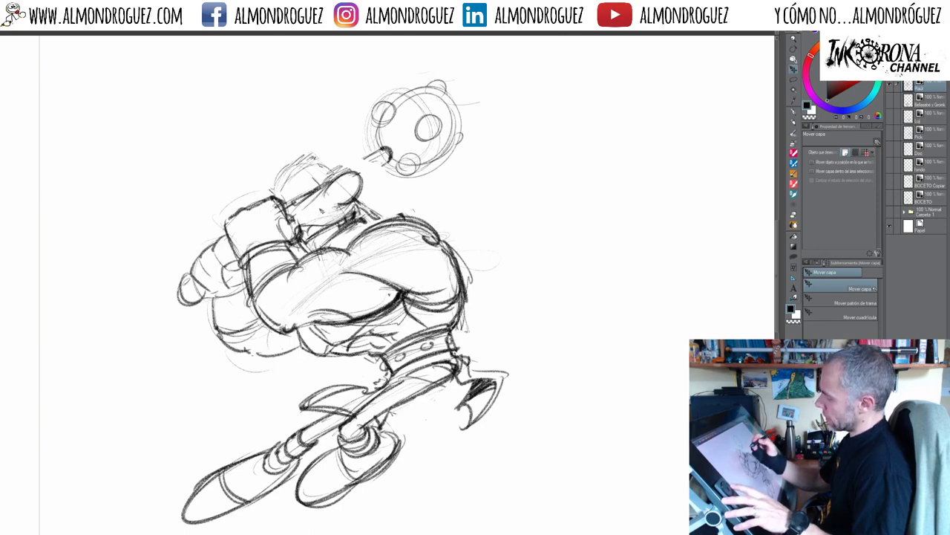
key(e)
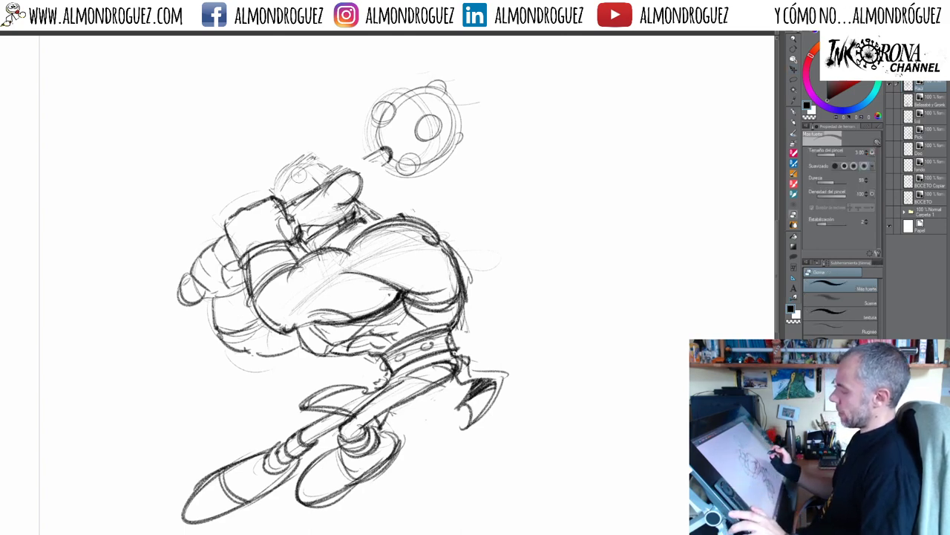
Undo the shift of the muscular character's head and its lasso selection
key(ctrl+z)
key(ctrl+z)
key(ctrl+z)
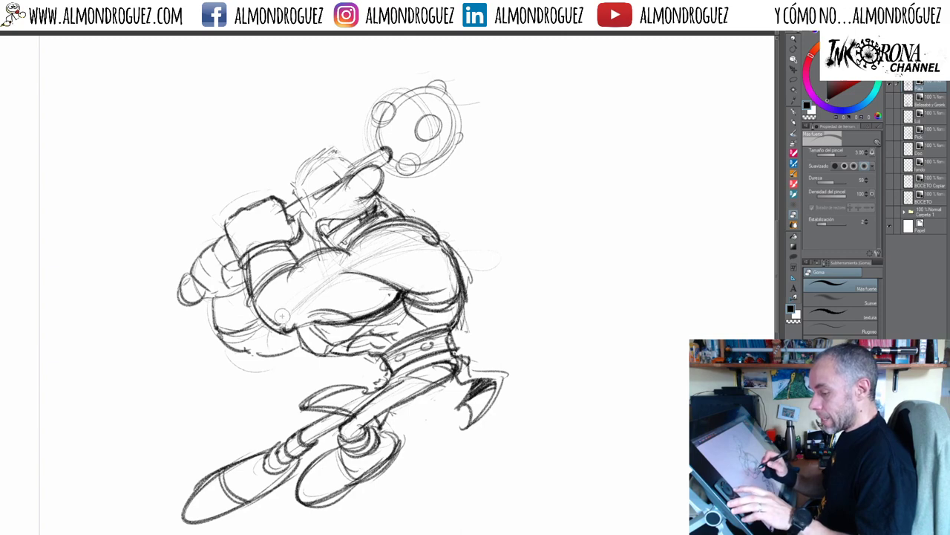
Lasso the muscular character's raised fist and forearm, rotate them slightly away from the head around the elbow, and deselect
key(m)
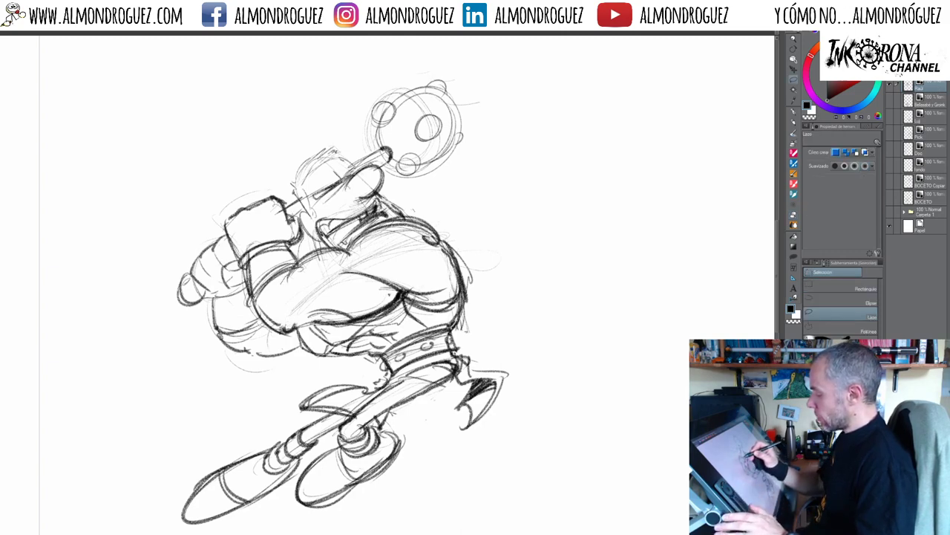
mouse_move(292, 216)
mouse_down()
mouse_move(272, 190)
mouse_move(222, 227)
mouse_up()
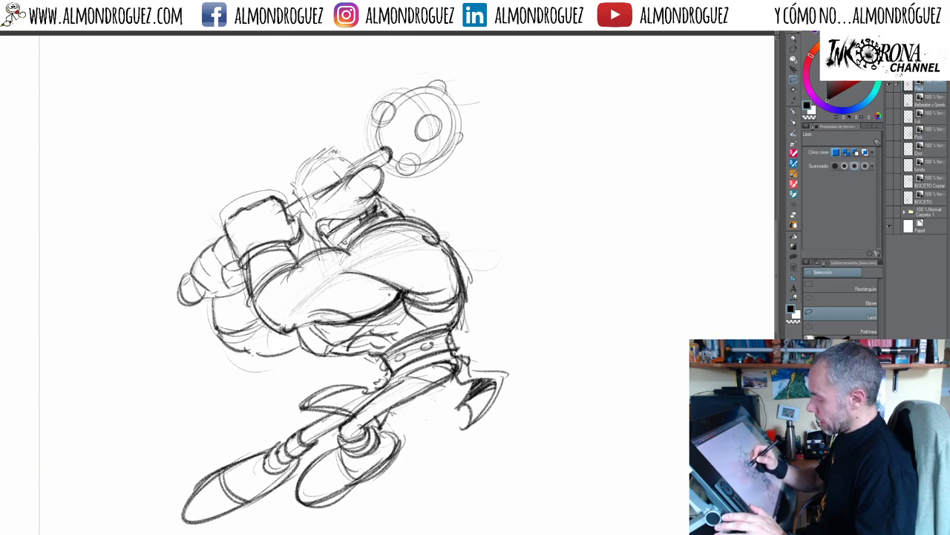
mouse_move(243, 277)
mouse_down()
mouse_move(248, 311)
mouse_move(276, 330)
mouse_up()
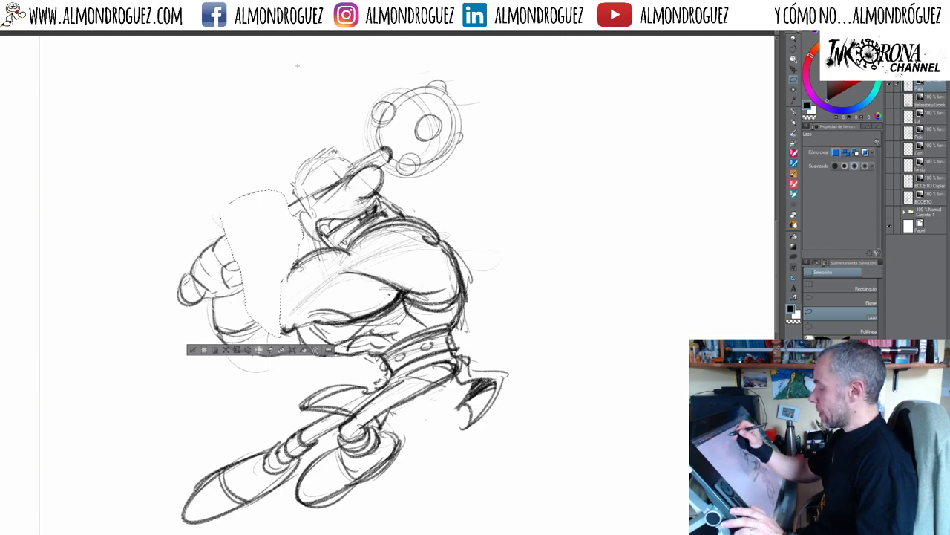
scroll(314, 76, up, 1)
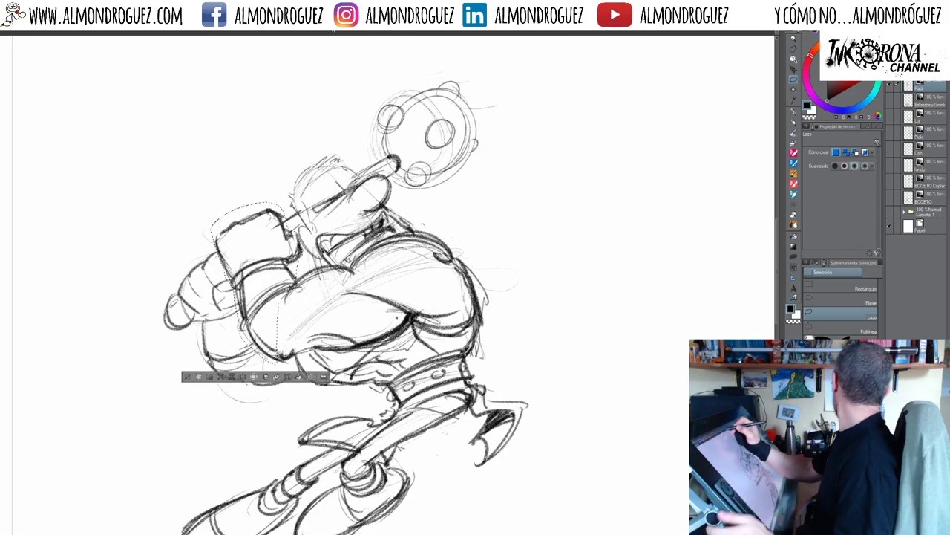
key(ctrl+t)
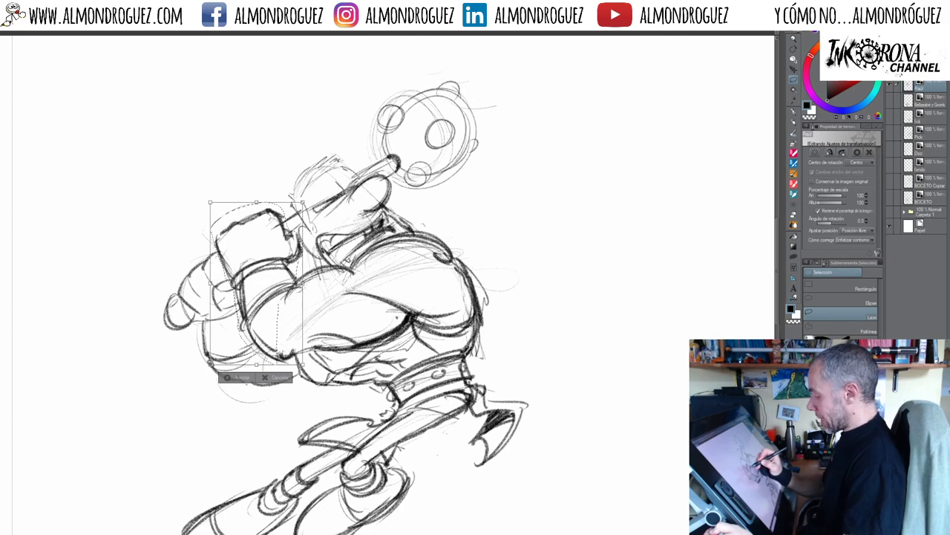
drag(256, 283, 288, 288)
drag(306, 198, 294, 194)
drag(294, 264, 291, 266)
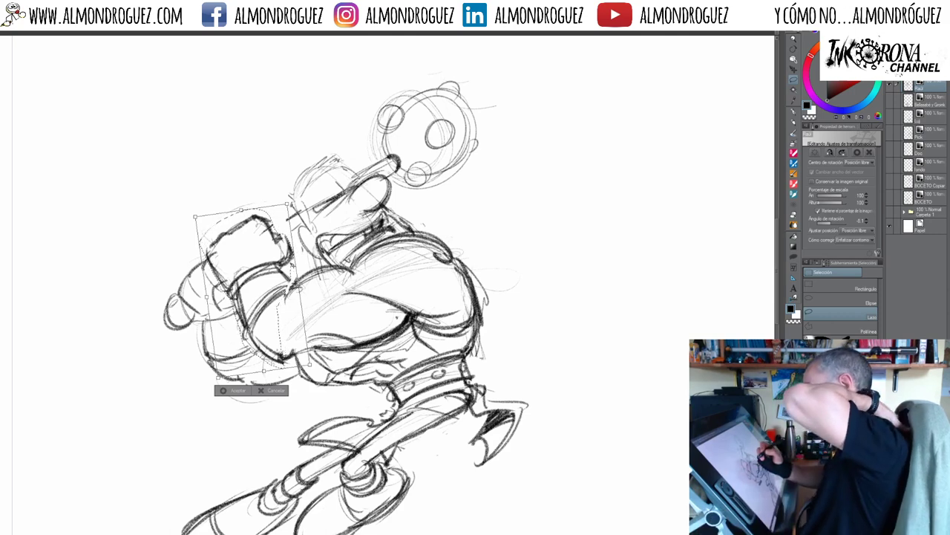
click(231, 390)
key(ctrl+d)
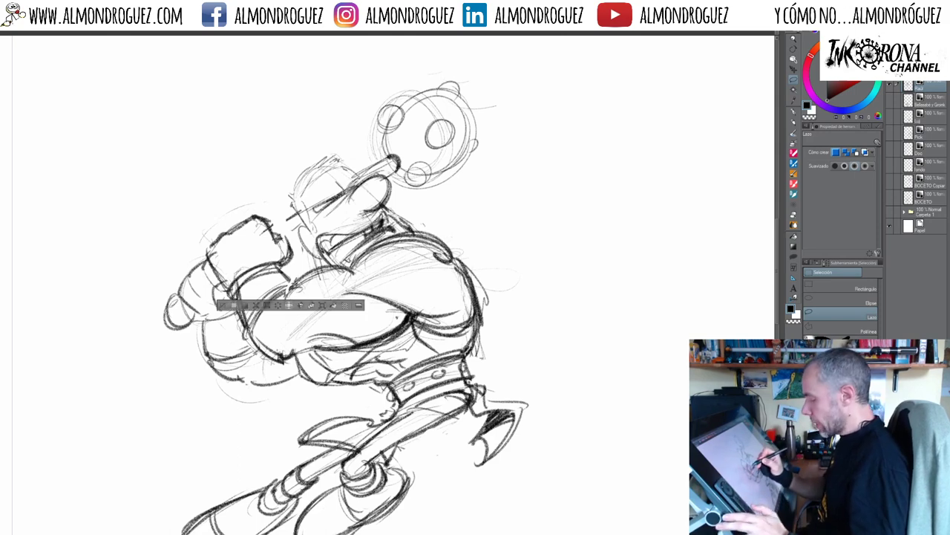
Lasso the muscular character's head, move it slightly back toward the raised fist, and clear the selection
key(b)
key(p)
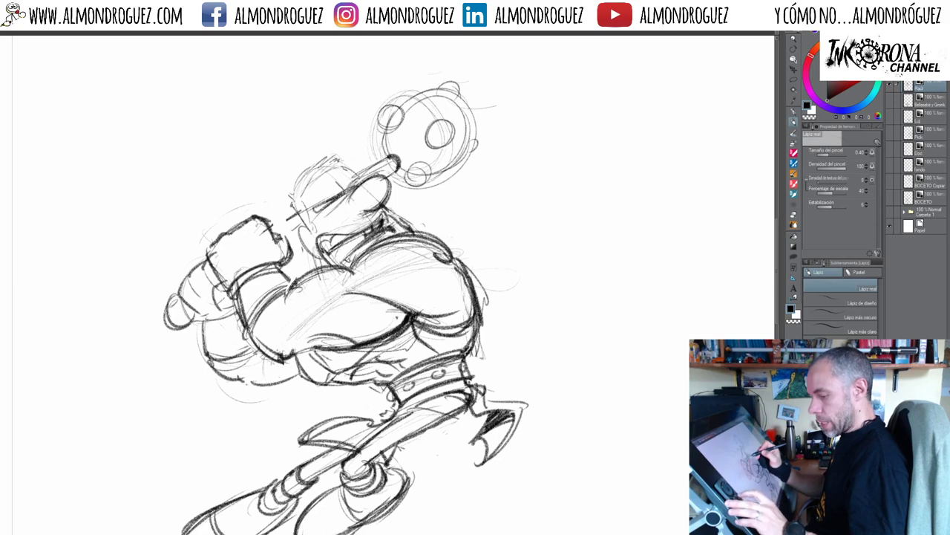
key(m)
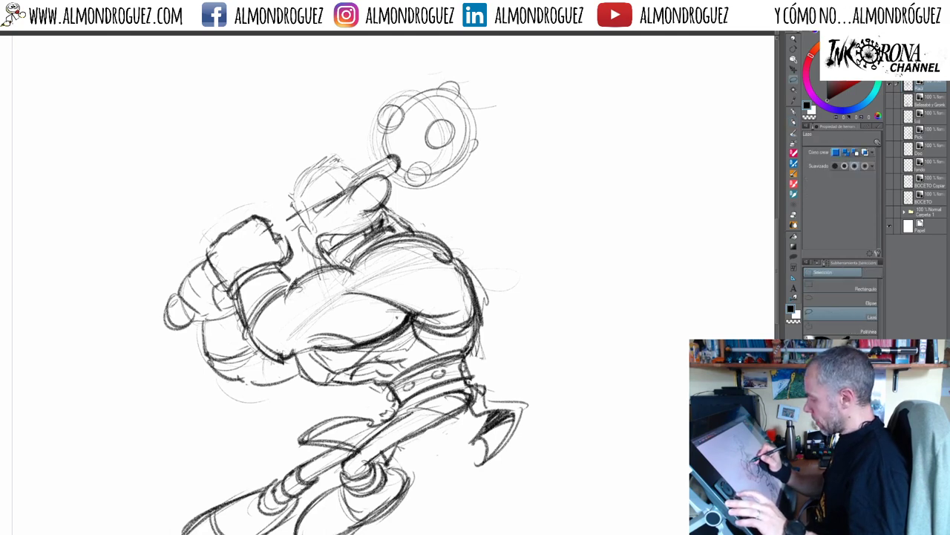
mouse_move(348, 262)
mouse_down()
mouse_move(406, 233)
mouse_move(398, 205)
mouse_move(334, 153)
mouse_move(287, 213)
mouse_move(312, 264)
mouse_up()
key(k)
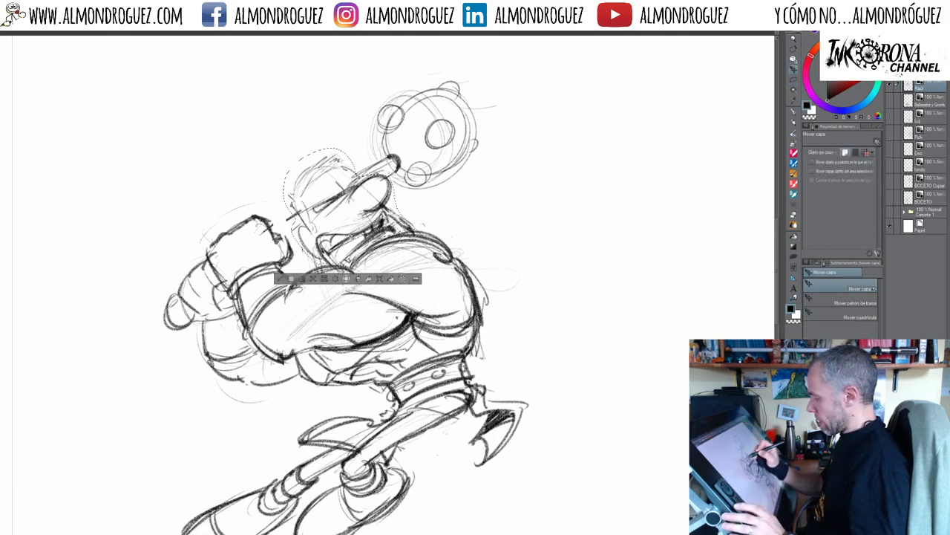
drag(342, 208, 322, 211)
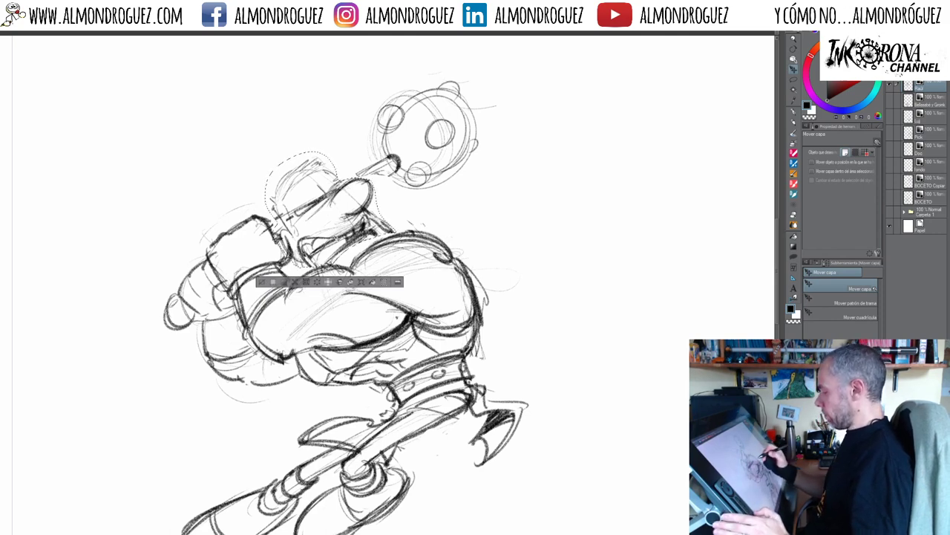
key(ctrl+d)
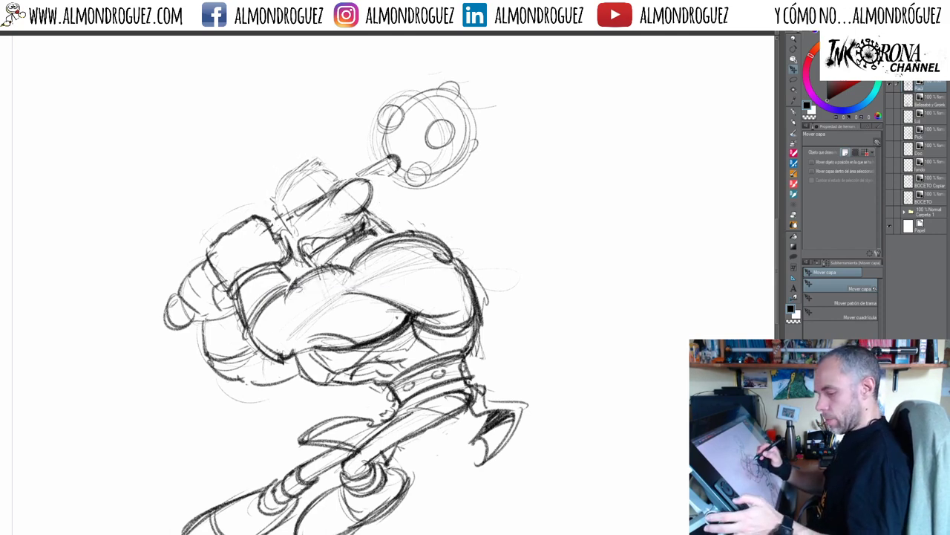
Pencil the missing lines between the muscular character's jaw and shoulder, and complete the handle of his spiked club
key(p)
drag(301, 262, 308, 274)
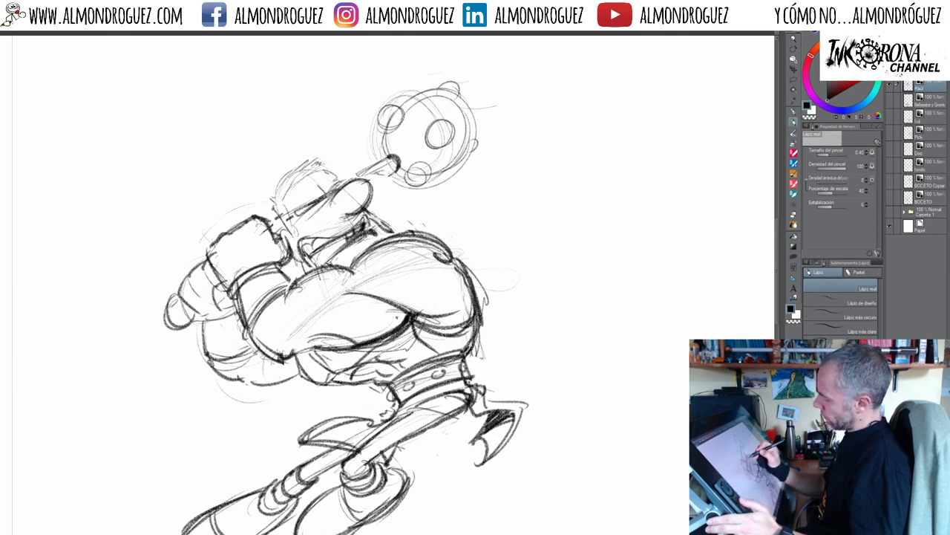
mouse_move(363, 236)
mouse_down()
mouse_move(335, 264)
mouse_move(349, 251)
mouse_up()
drag(381, 231, 336, 265)
drag(384, 230, 370, 241)
drag(333, 269, 376, 236)
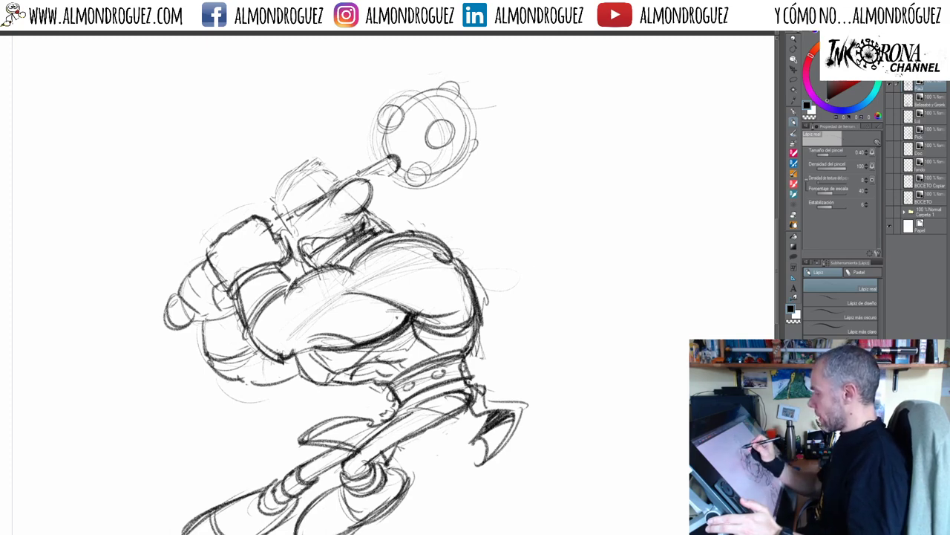
mouse_move(371, 166)
mouse_down()
mouse_move(341, 183)
mouse_move(395, 171)
mouse_up()
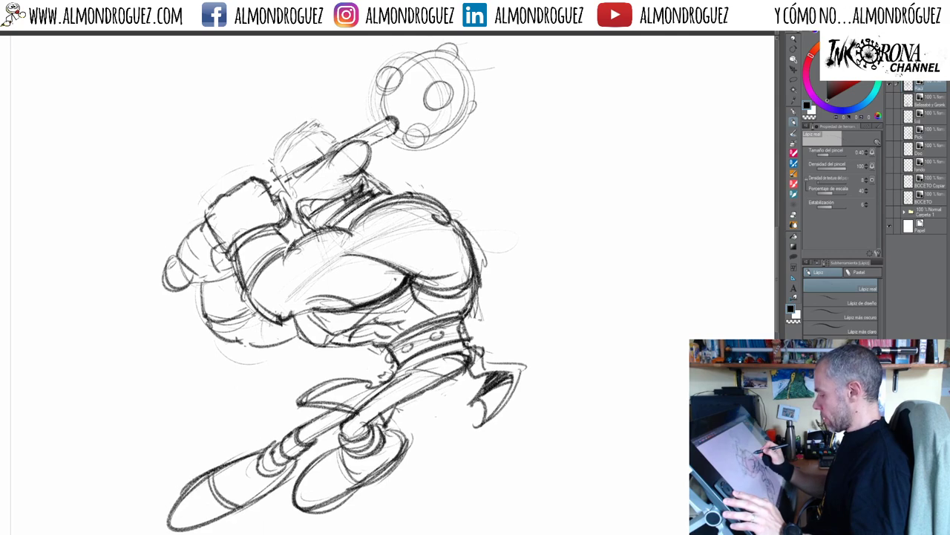
Darken the outlines of the round studs on the club's head, raising the pencil size to 0.50
scroll(444, 254, down, 2)
scroll(456, 245, up, 2)
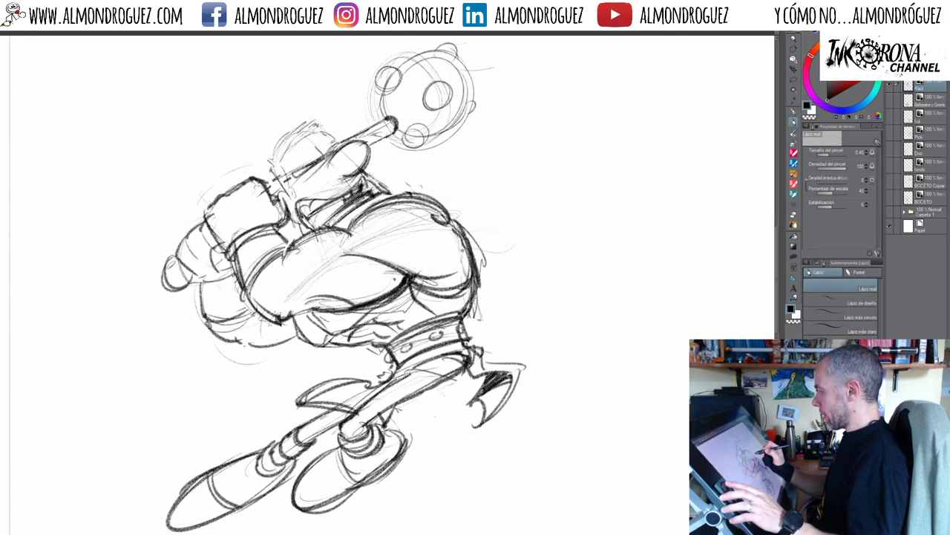
scroll(455, 245, down, 1)
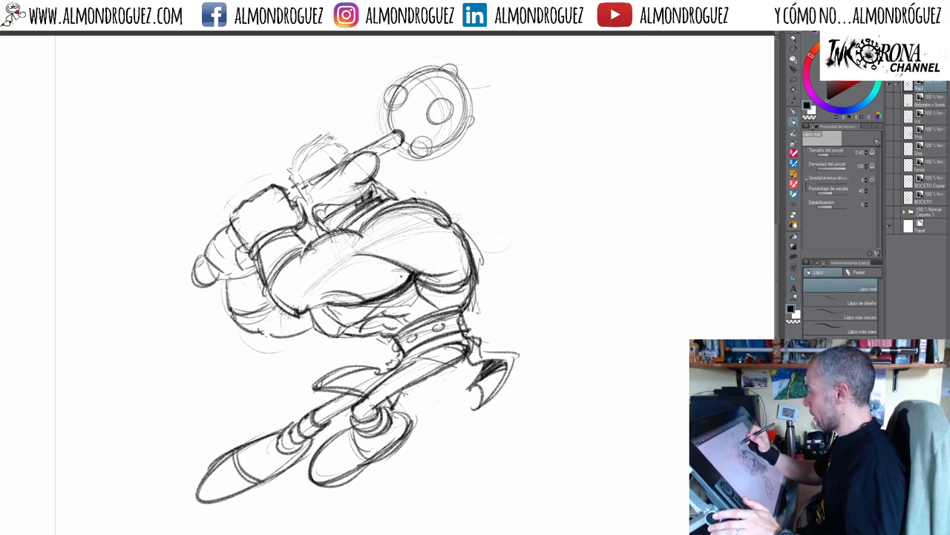
mouse_move(444, 99)
mouse_down()
mouse_move(432, 119)
mouse_move(448, 109)
mouse_up()
mouse_move(393, 87)
mouse_down()
mouse_move(386, 106)
mouse_move(406, 89)
mouse_move(402, 104)
mouse_up()
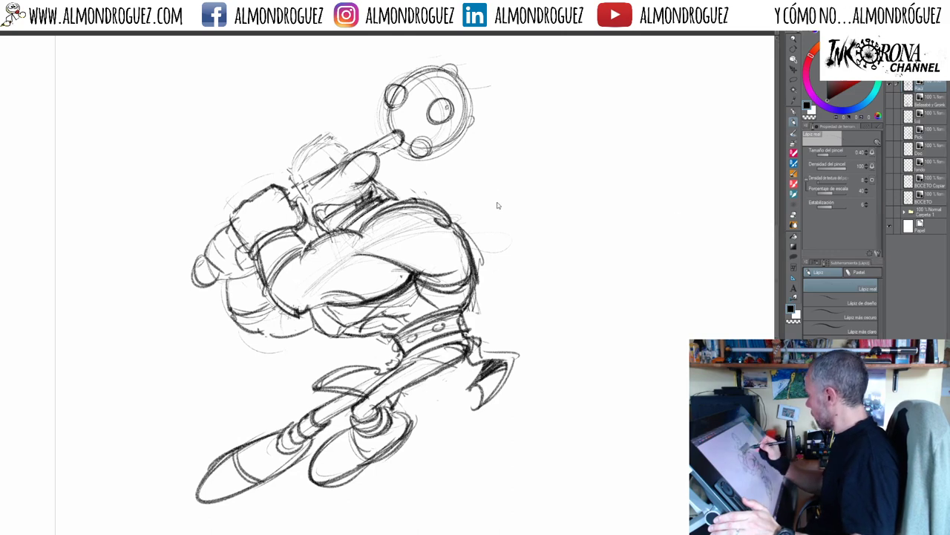
click(867, 152)
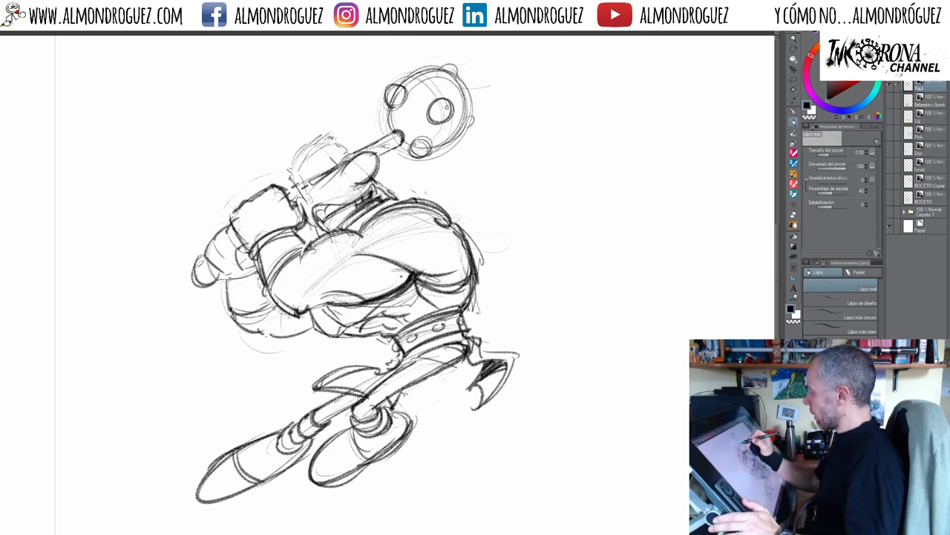
mouse_move(416, 139)
mouse_down()
mouse_move(413, 154)
mouse_move(432, 144)
mouse_move(456, 98)
mouse_up()
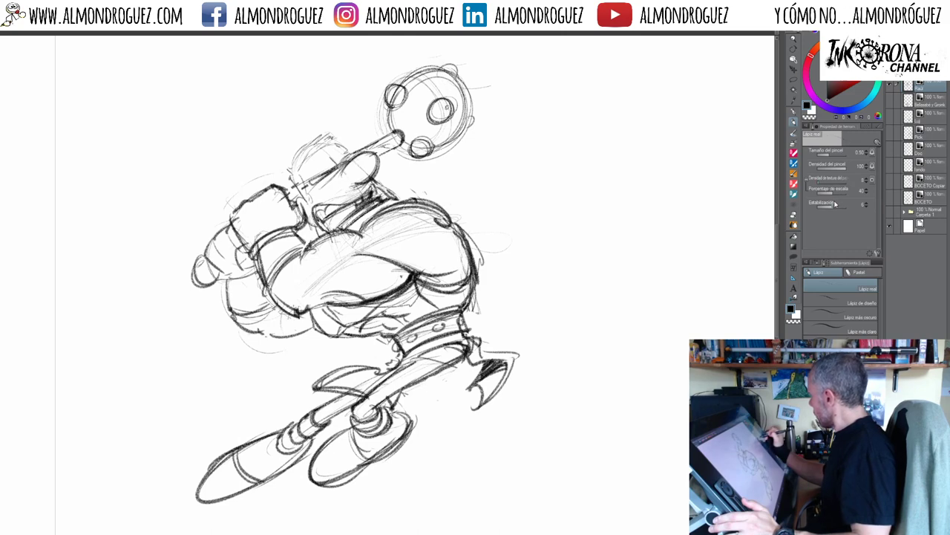
Lower the pencil's brush density, then make a test stroke on the blank canvas beside the figure and undo it
drag(846, 165, 835, 166)
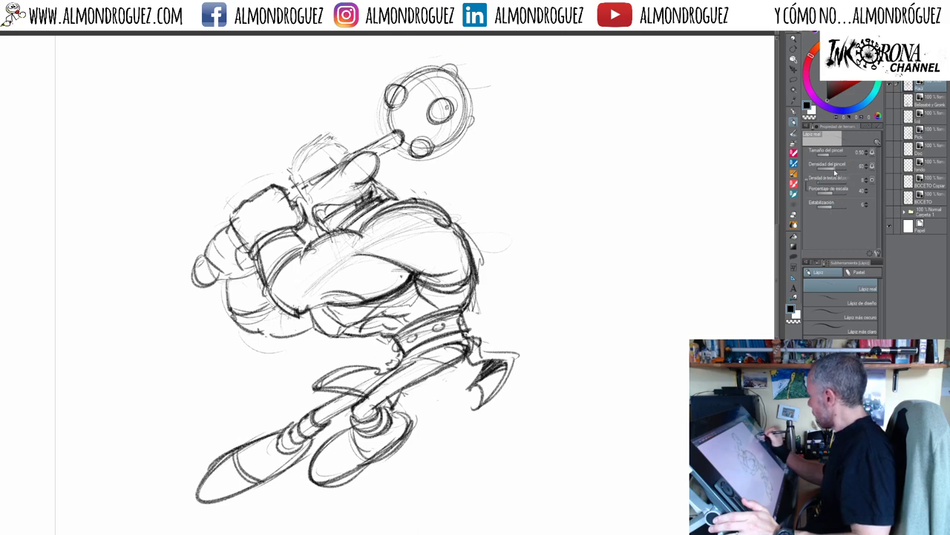
drag(587, 180, 567, 224)
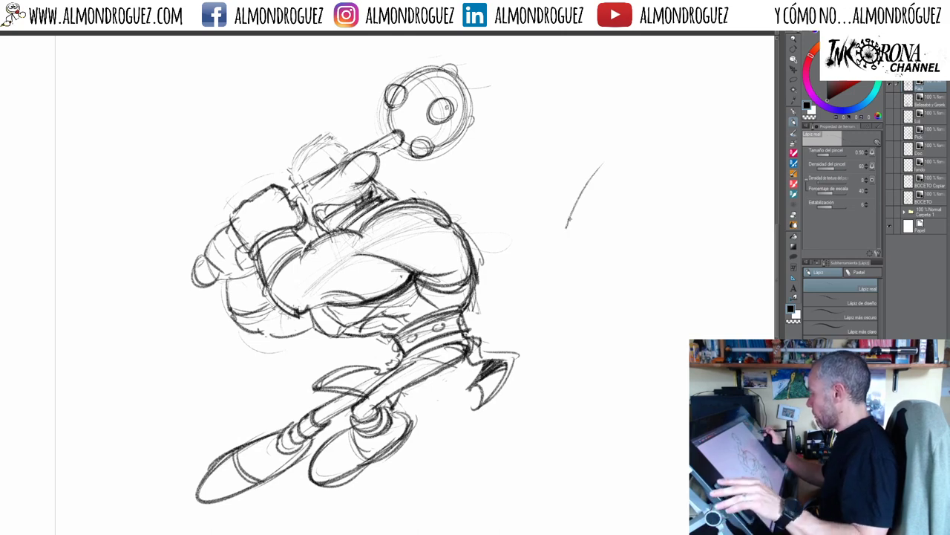
key(ctrl+z)
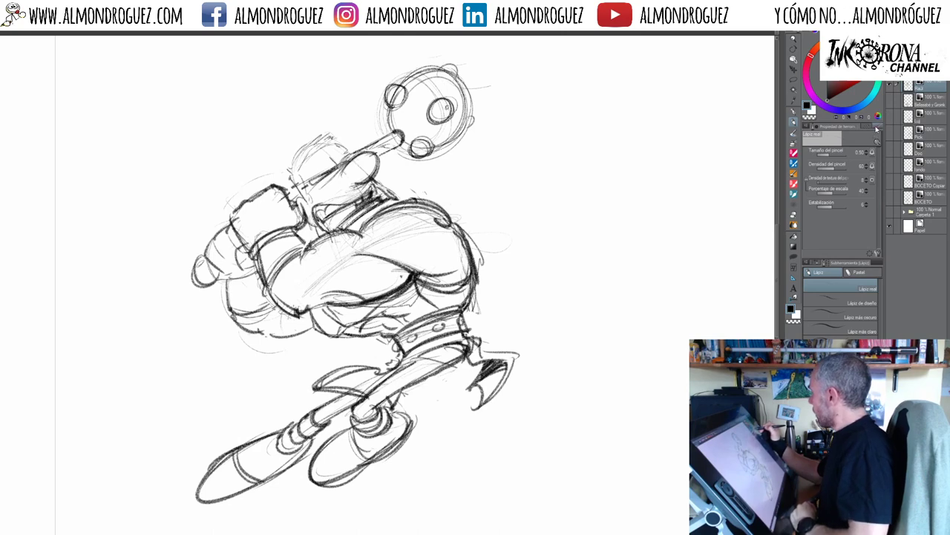
Test a long pen stroke across the blank canvas beside the figure and undo it
key(b)
mouse_move(648, 109)
mouse_down()
mouse_move(601, 148)
mouse_move(583, 283)
mouse_move(486, 306)
mouse_up()
key(ctrl+z)
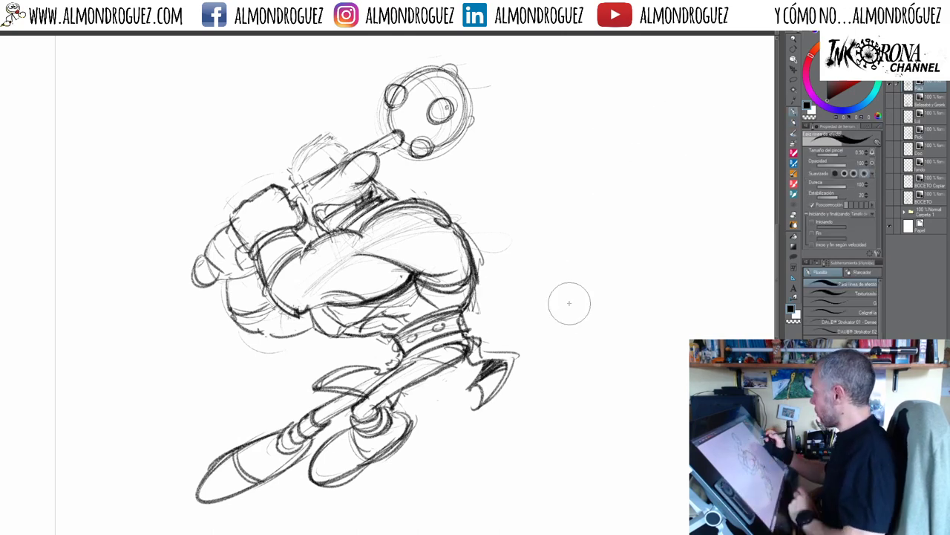
Return to the pencil, test looping and shaded strokes beside the figure, and undo them
key(p)
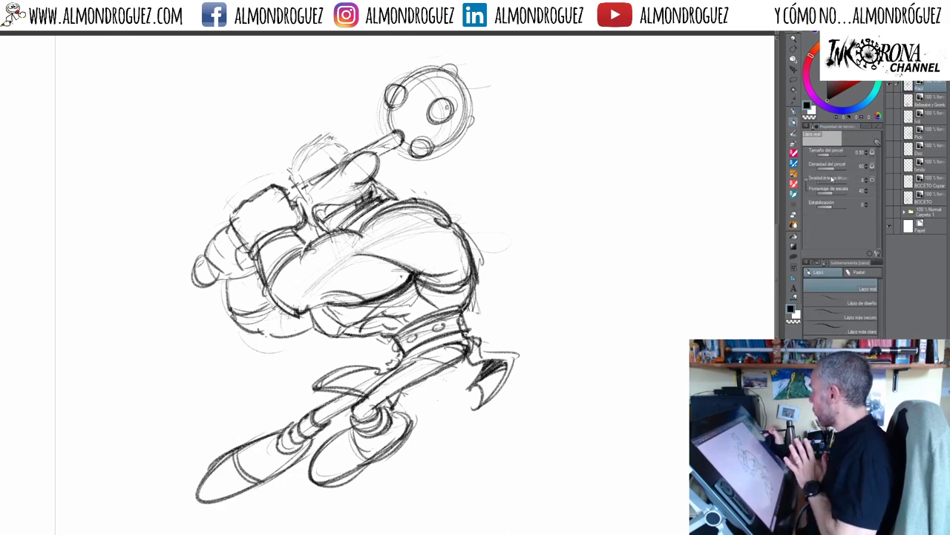
mouse_move(571, 183)
mouse_down()
mouse_move(529, 293)
mouse_move(563, 242)
mouse_move(535, 295)
mouse_up()
mouse_move(551, 260)
mouse_down()
mouse_move(529, 297)
mouse_move(553, 264)
mouse_move(542, 288)
mouse_move(554, 242)
mouse_move(552, 284)
mouse_up()
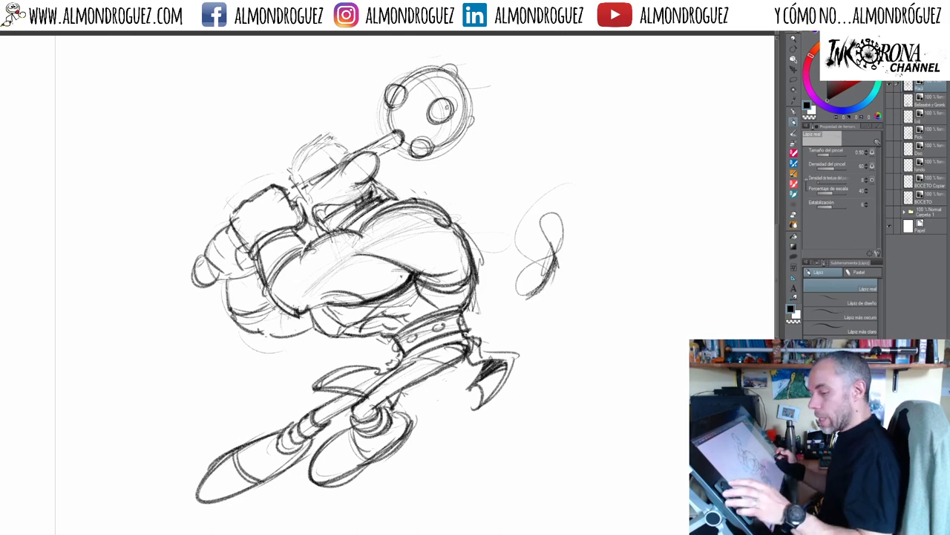
key(ctrl+z)
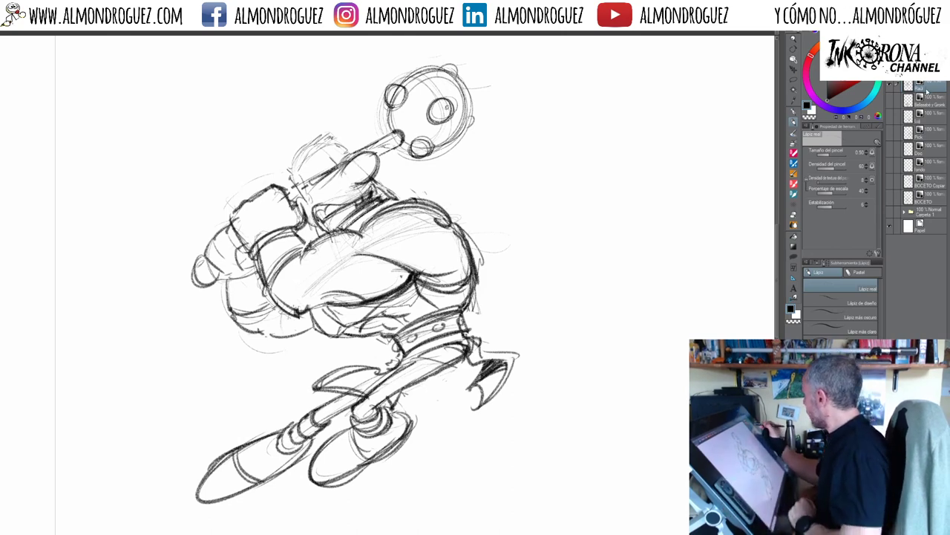
Show the layer properties and turn on the layer colour effect to tint the muscular character's sketch blue
click(875, 128)
click(869, 128)
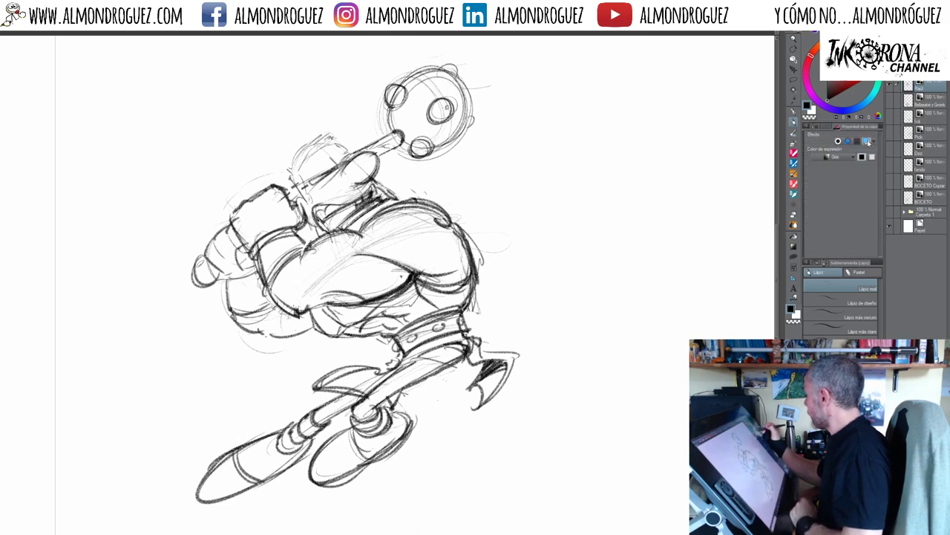
click(867, 141)
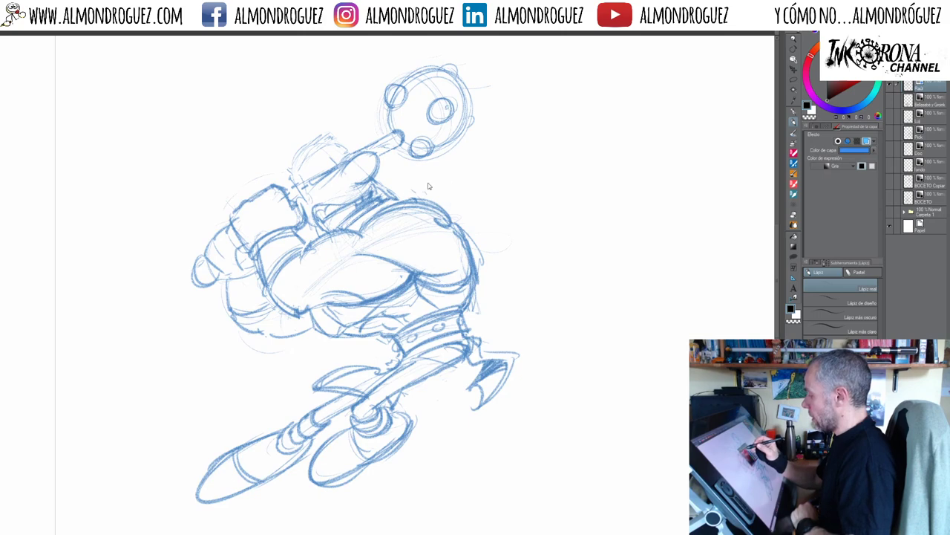
Try red and black as the sketch's layer colour, undo those, and leave the layer tinted light blue
click(500, 168)
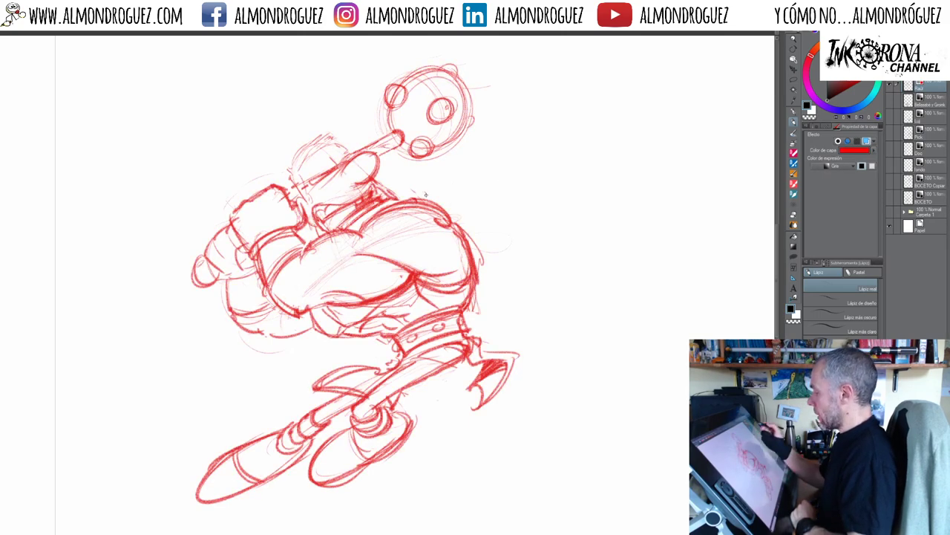
click(873, 142)
click(875, 143)
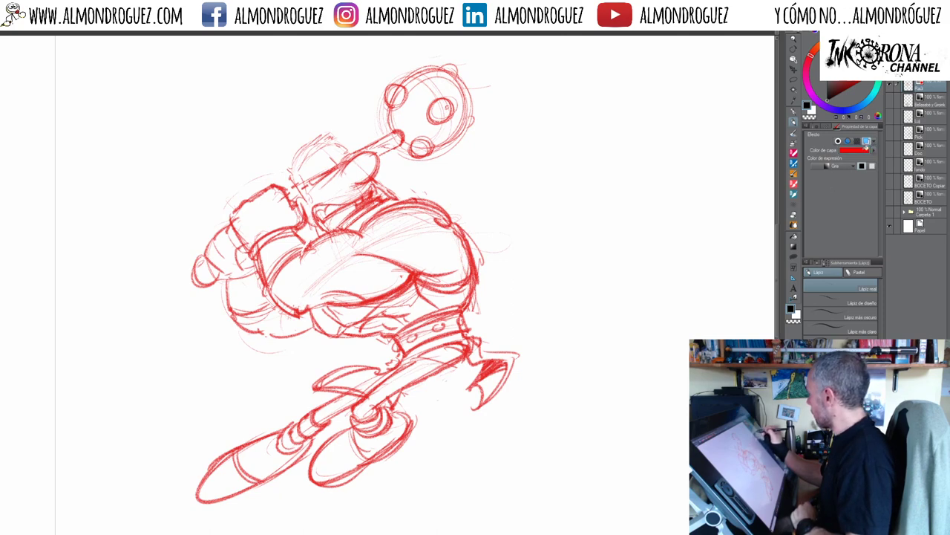
click(872, 149)
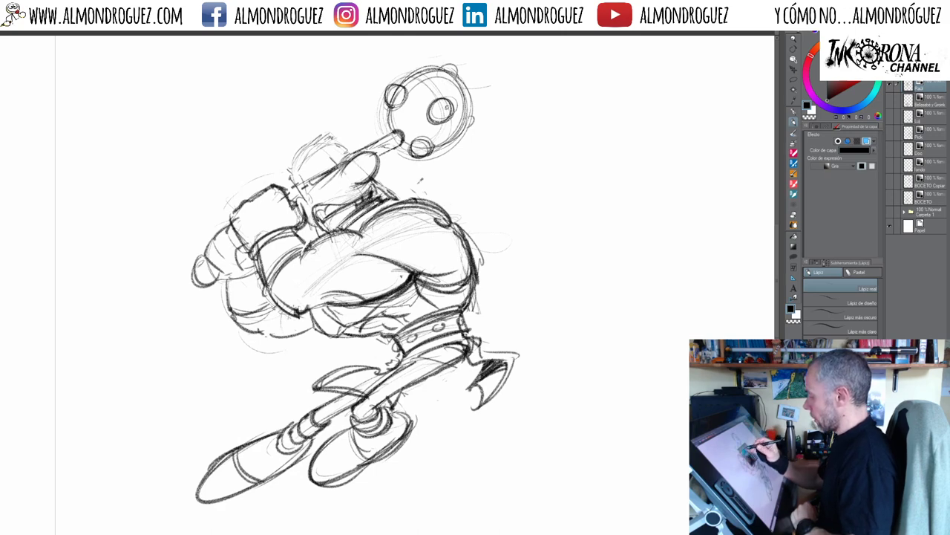
key(ctrl+z)
key(ctrl+z)
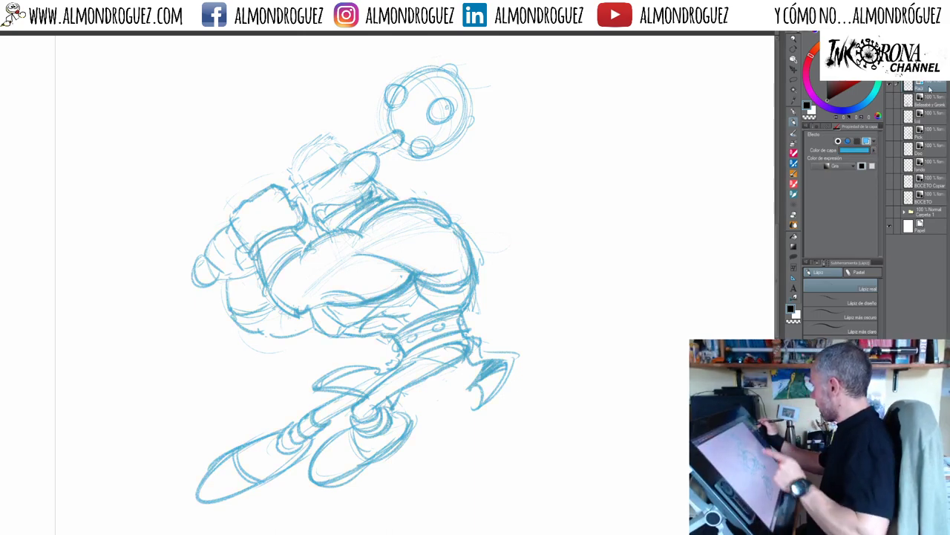
Examine the light blue sketch as a whole and its pencil line texture at very high magnification
click(928, 88)
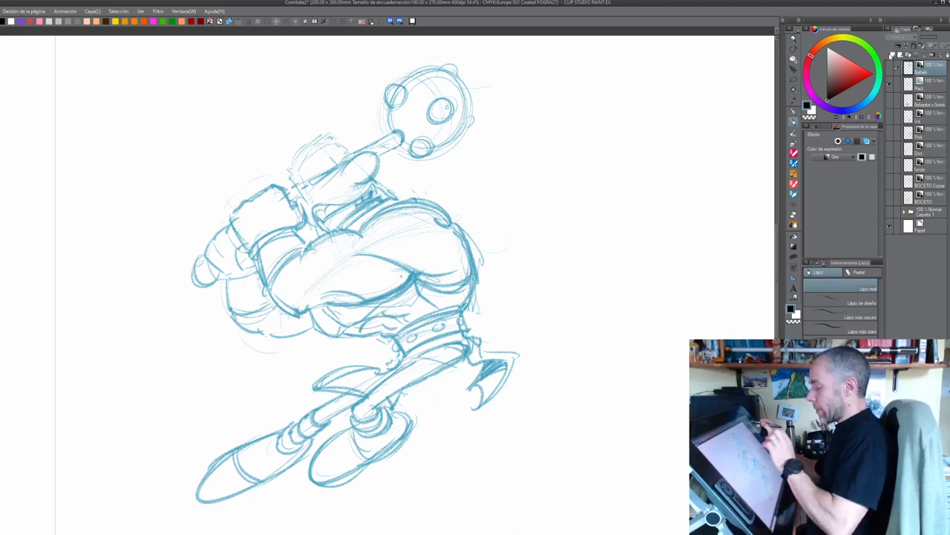
scroll(420, 202, down, 4)
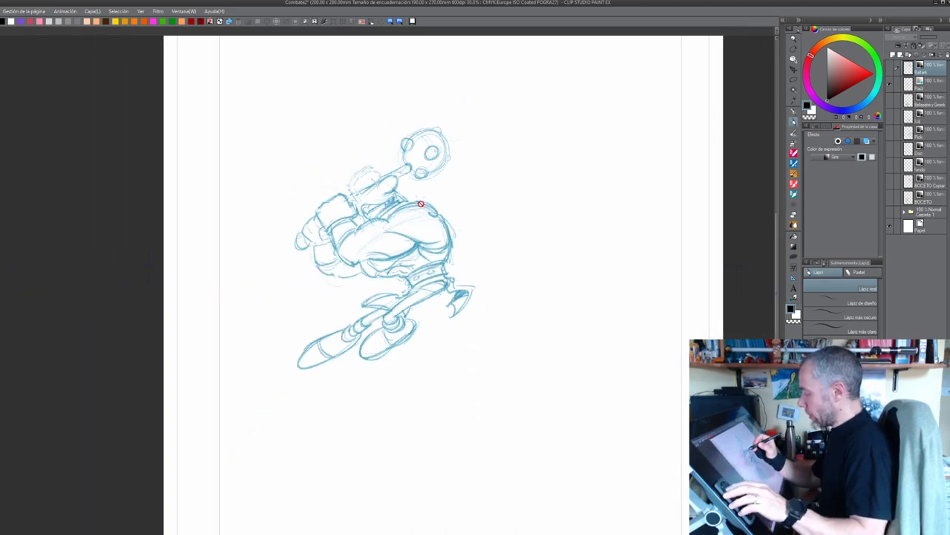
scroll(421, 202, up, 6)
scroll(421, 201, up, 10)
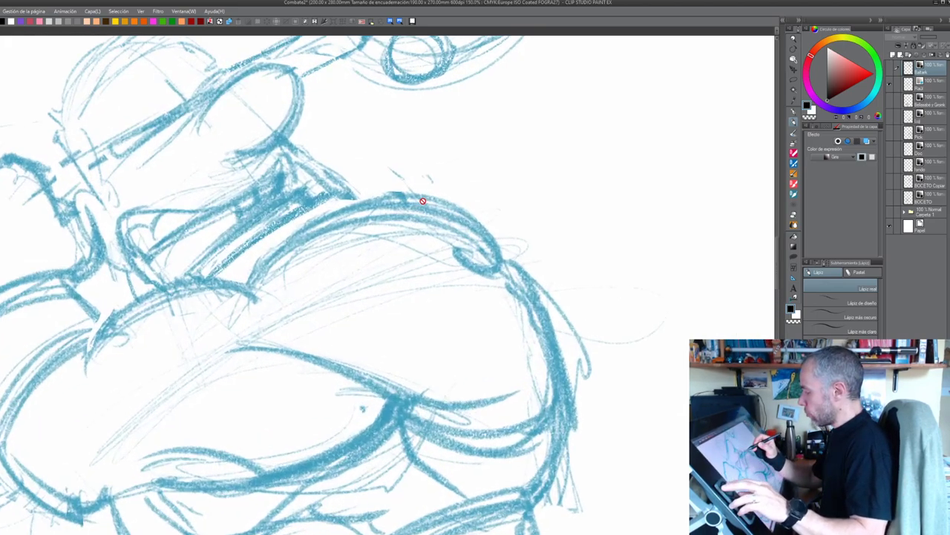
scroll(423, 195, up, 4)
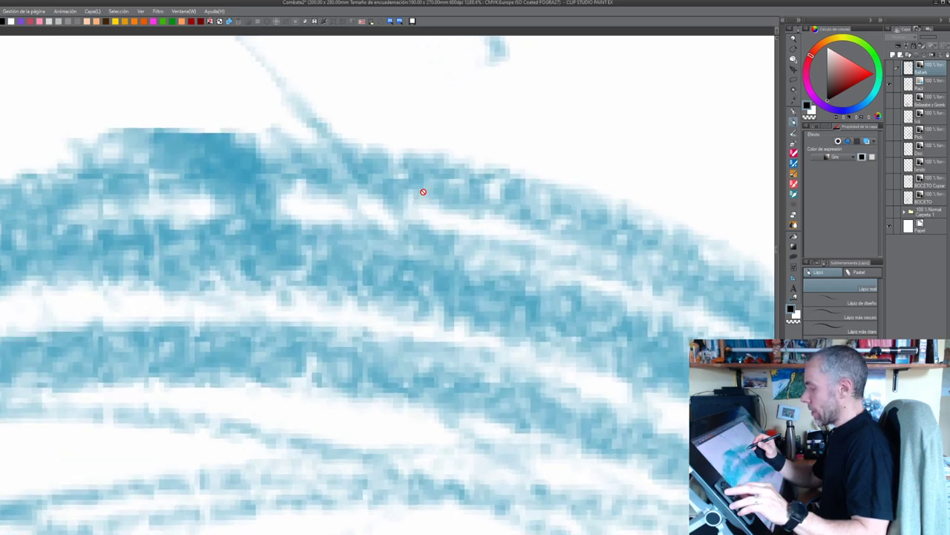
scroll(423, 191, down, 4)
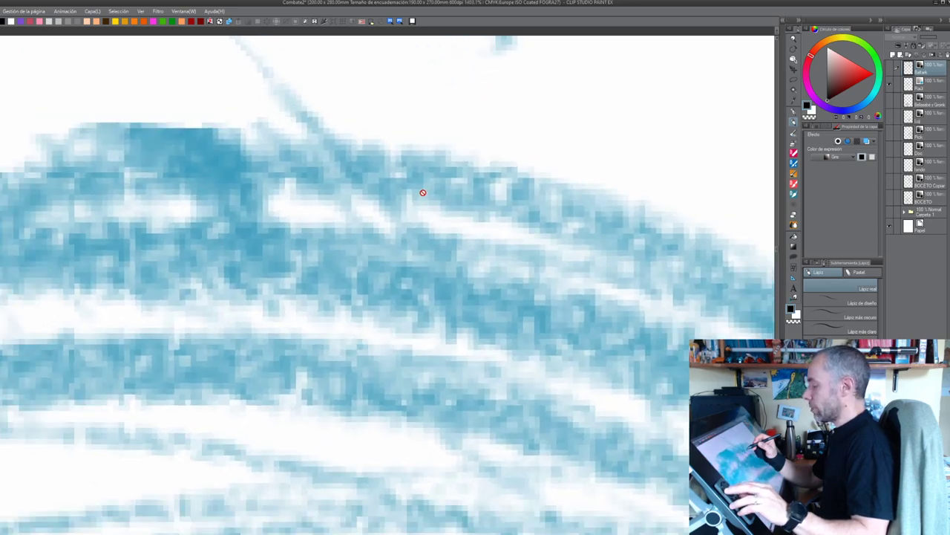
scroll(424, 193, down, 8)
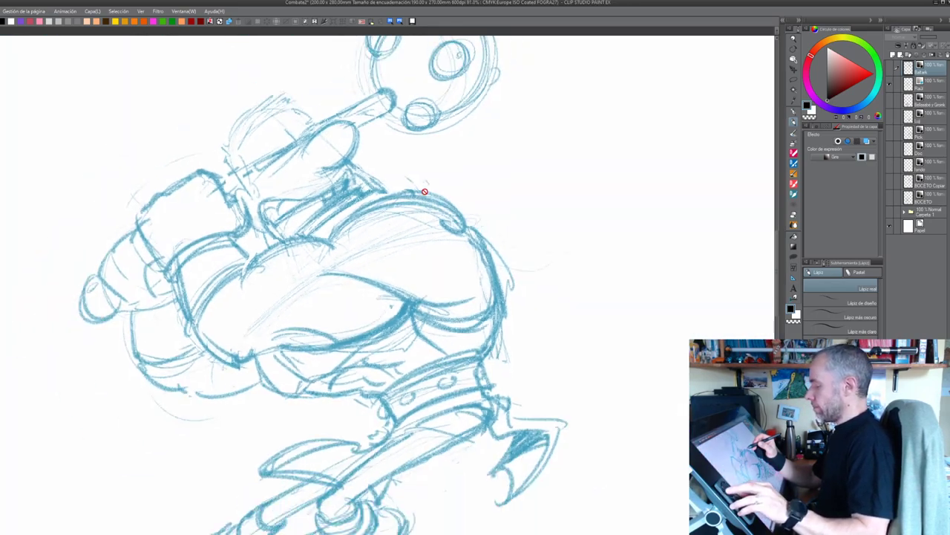
scroll(424, 193, down, 3)
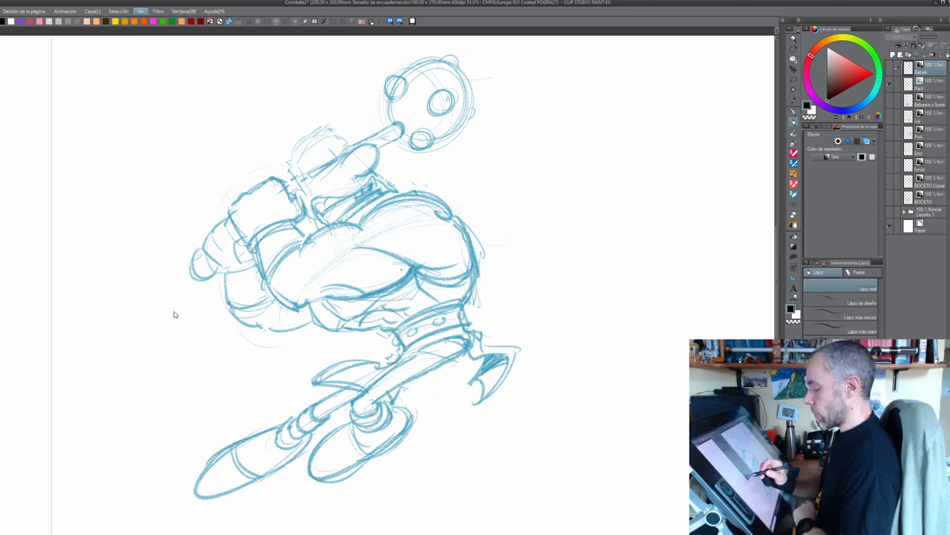
key(Tab)
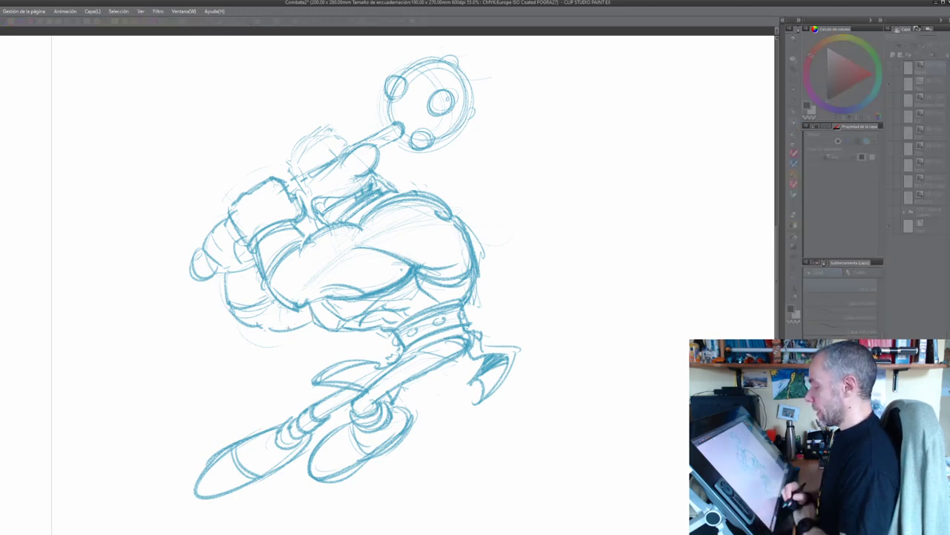
key(Tab)
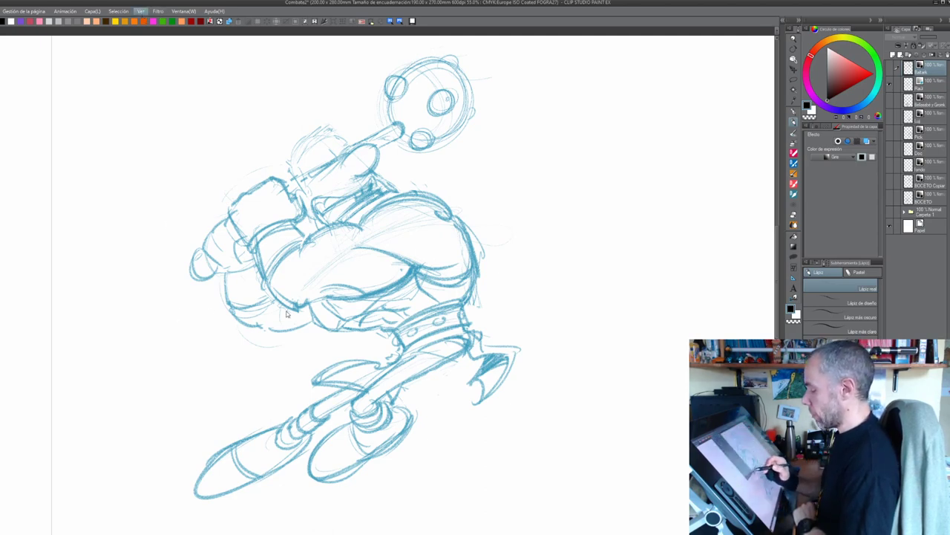
key(Tab)
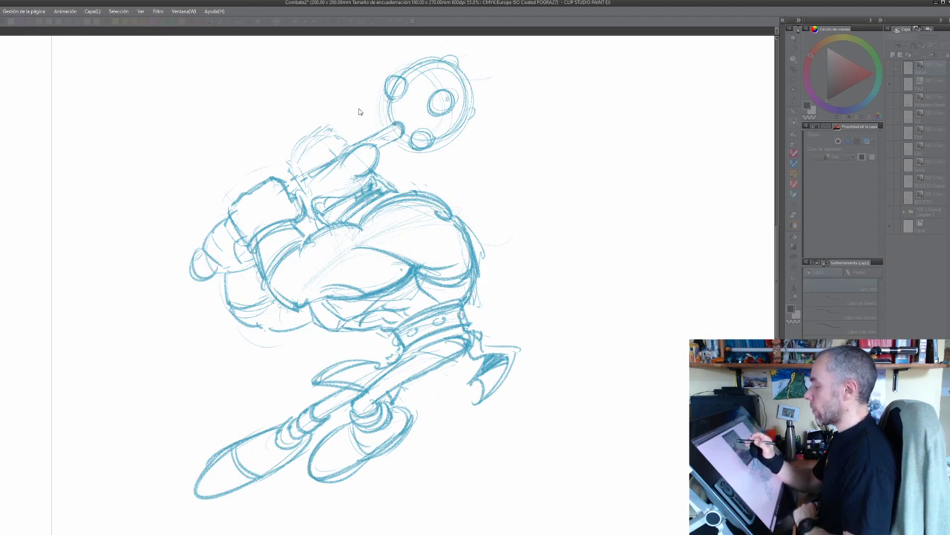
click(486, 67)
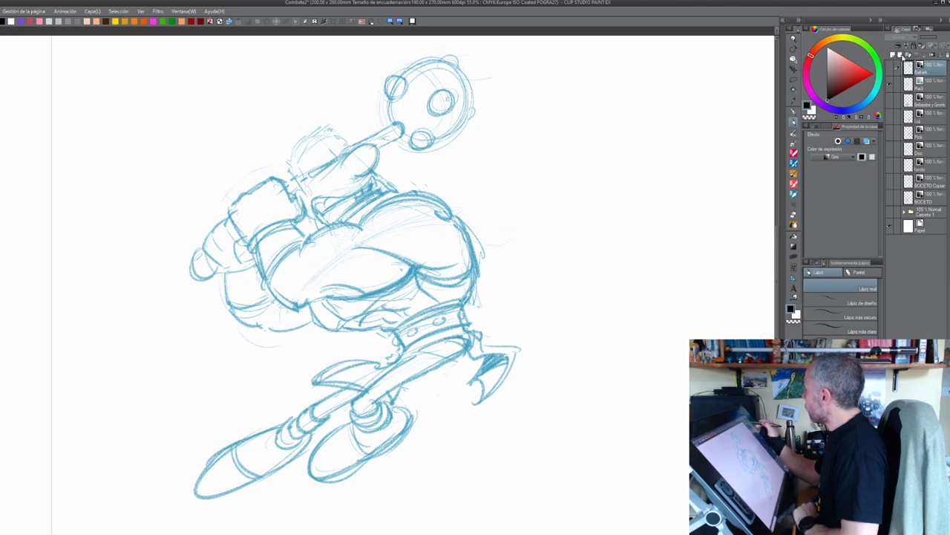
Create a new vector layer above the sketch layers and choose the Texturizado pen for inking
click(900, 56)
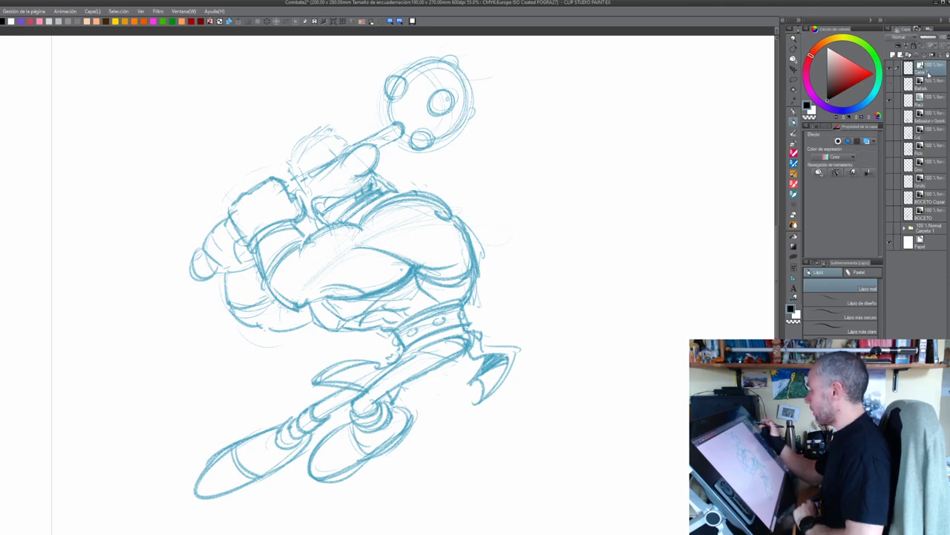
click(797, 119)
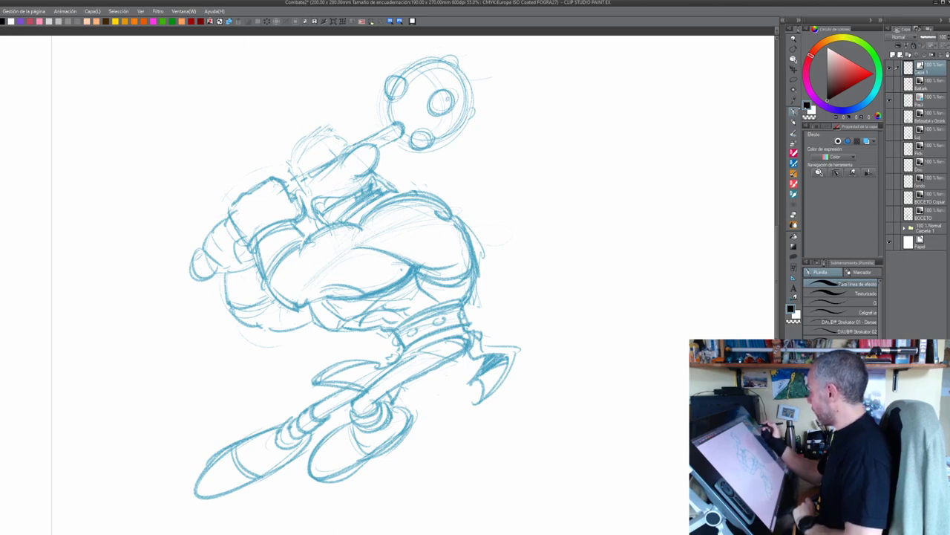
click(857, 293)
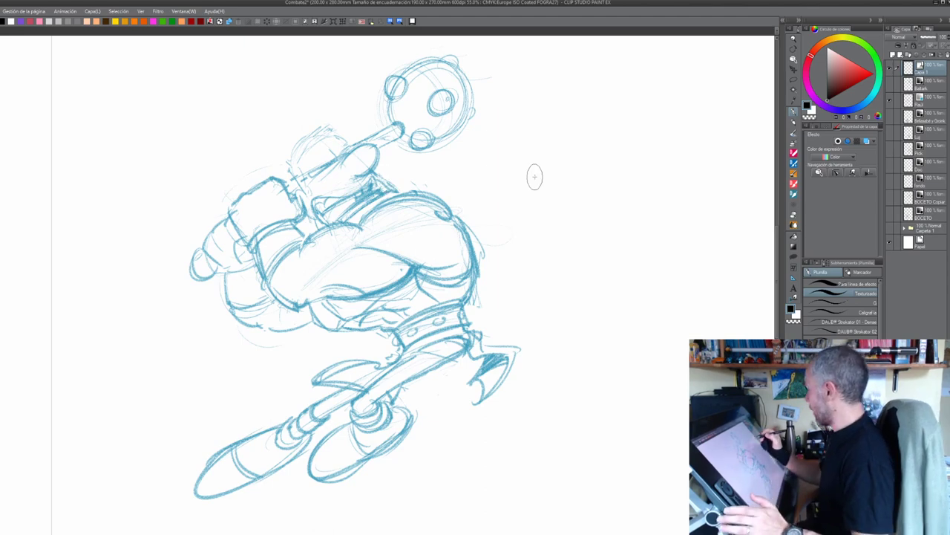
Set the Texturizado pen's size to 1.90 and ink the muscular character's shoulder and arm muscle outlines over the blue sketch
click(818, 128)
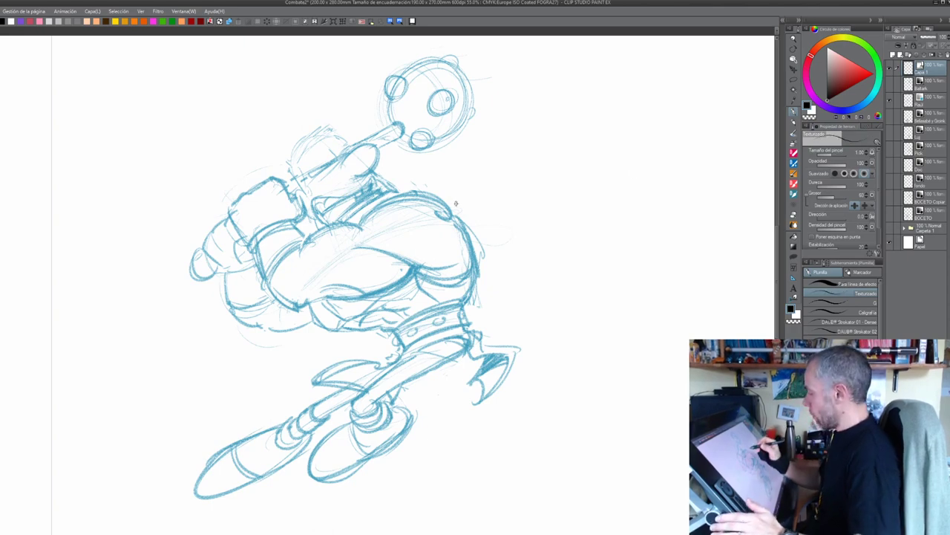
click(830, 154)
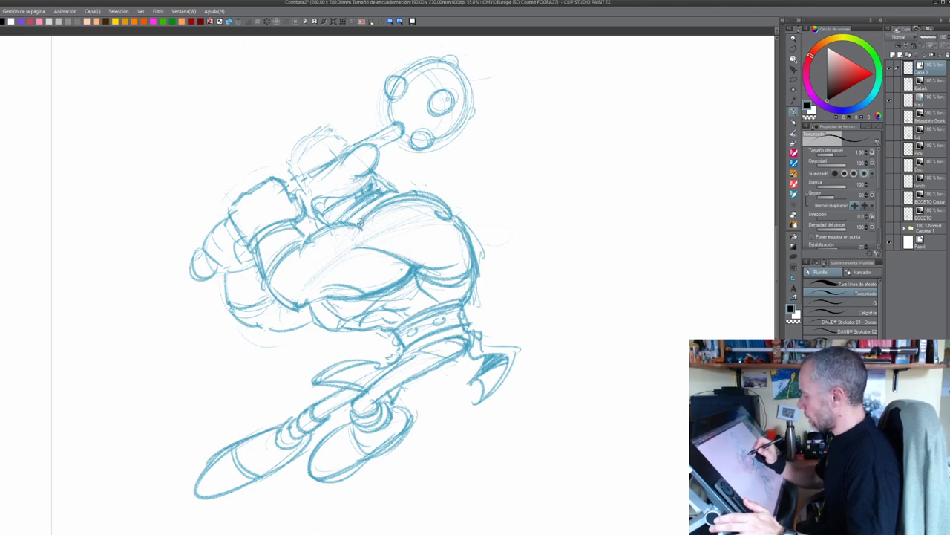
mouse_move(360, 223)
mouse_down()
mouse_move(395, 196)
mouse_move(451, 217)
mouse_up()
mouse_move(356, 249)
mouse_down()
mouse_move(440, 269)
mouse_move(457, 262)
mouse_up()
mouse_move(364, 223)
mouse_down()
mouse_move(337, 221)
mouse_move(310, 236)
mouse_move(304, 252)
mouse_move(280, 258)
mouse_move(266, 288)
mouse_move(308, 240)
mouse_up()
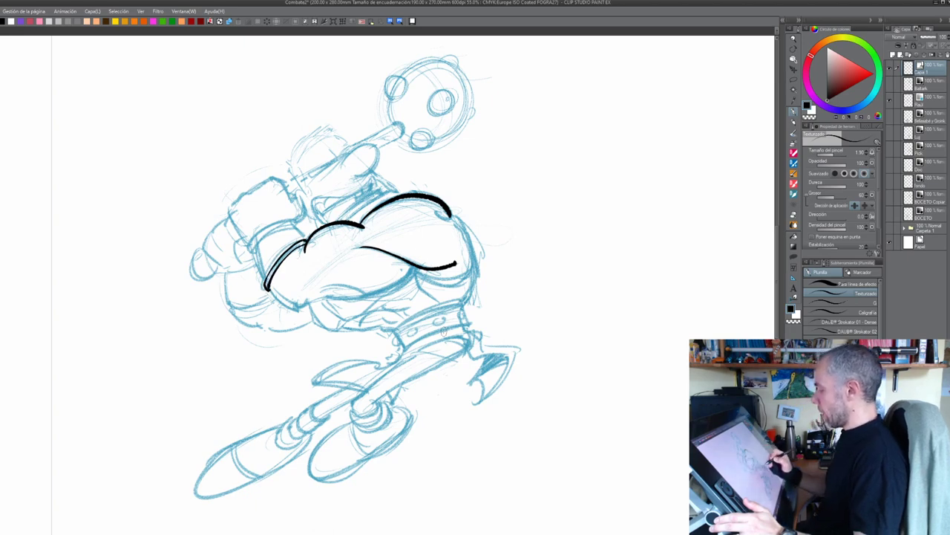
mouse_move(267, 287)
mouse_down()
mouse_move(287, 303)
mouse_move(364, 300)
mouse_move(421, 253)
mouse_up()
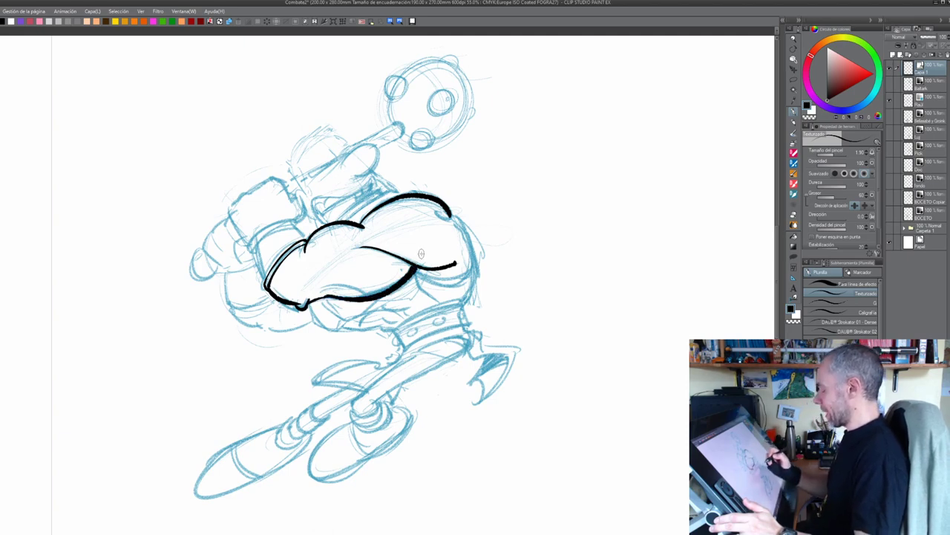
drag(320, 289, 371, 297)
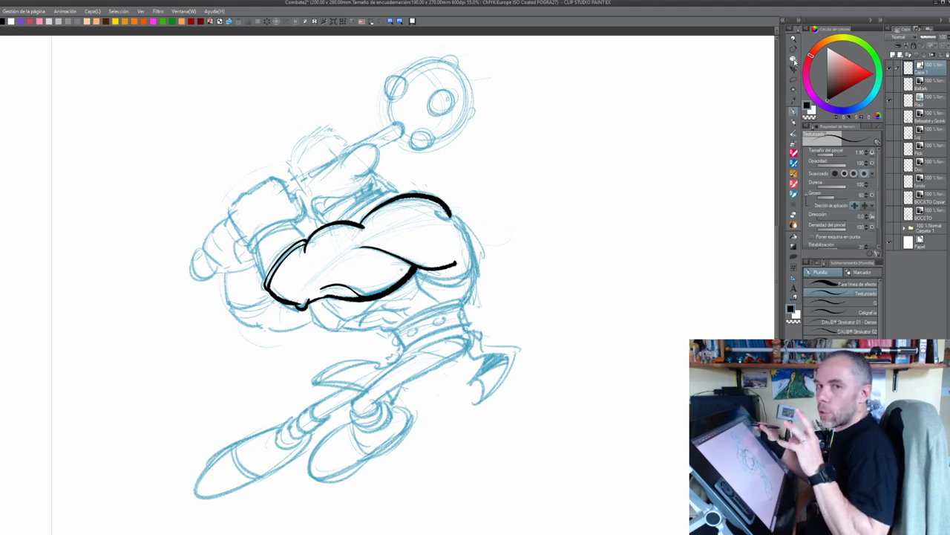
Select the inked shoulder curve as a vector object and examine its control points at high magnification
click(794, 58)
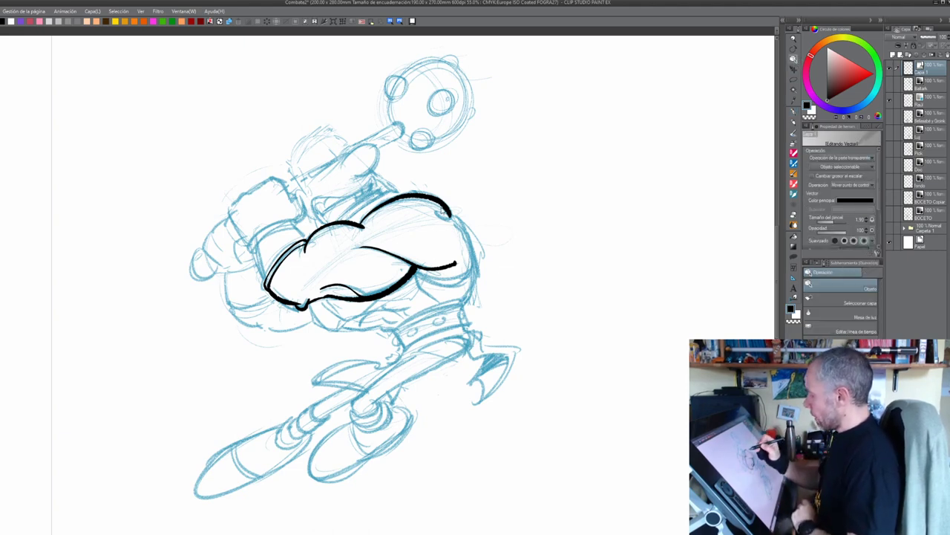
click(447, 213)
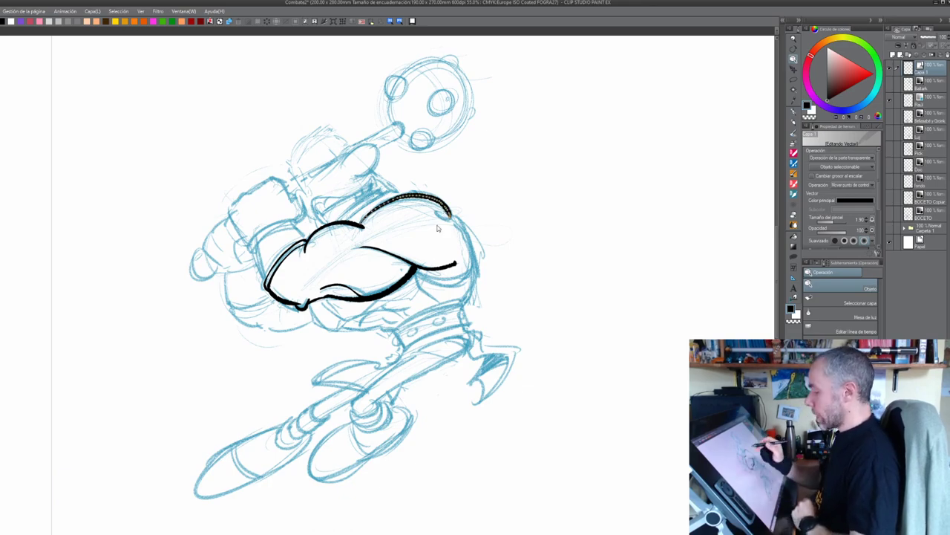
scroll(438, 228, down, 2)
scroll(445, 212, up, 8)
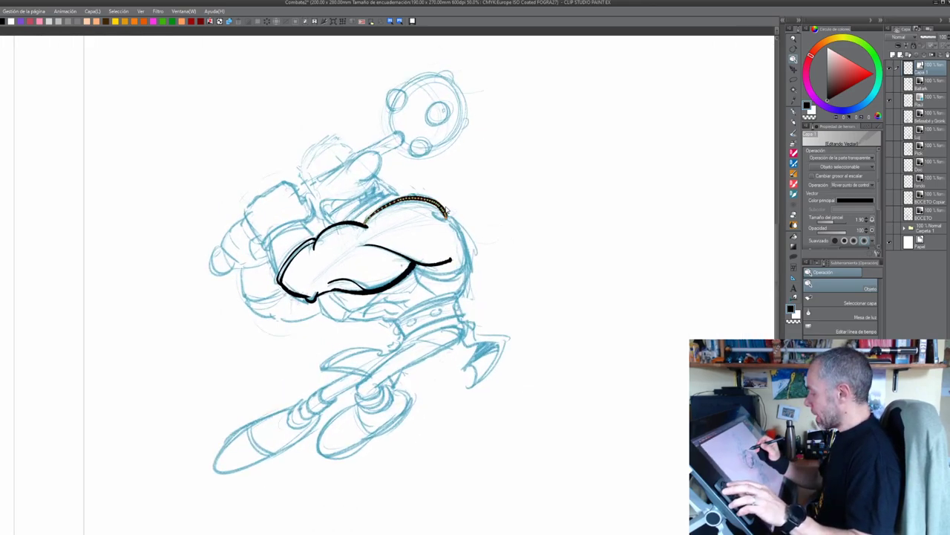
scroll(445, 211, up, 1)
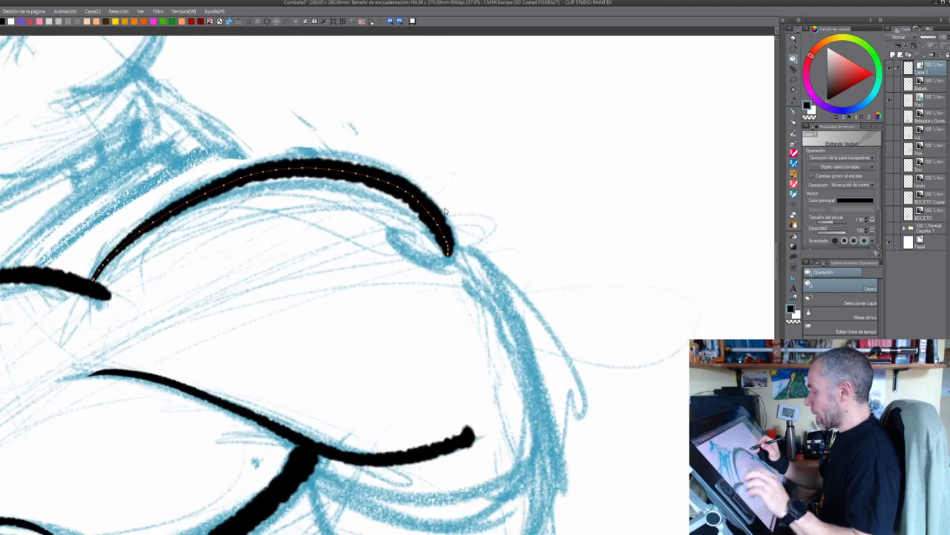
scroll(439, 208, up, 4)
scroll(437, 205, down, 5)
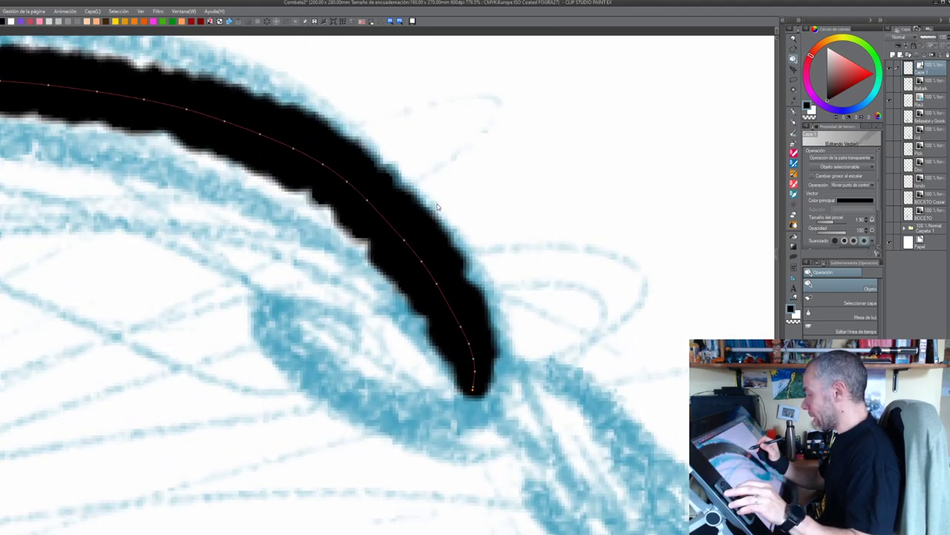
scroll(438, 208, down, 3)
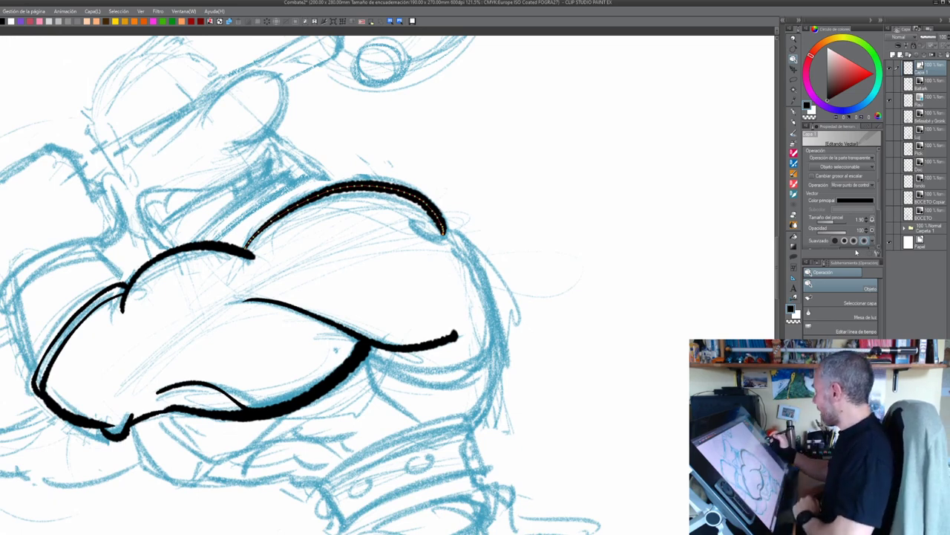
Enlarge the tool property list, select the shoulder and arm strokes together except the short inner forearm line, and reduce their brush size to 1.10
drag(876, 253, 876, 319)
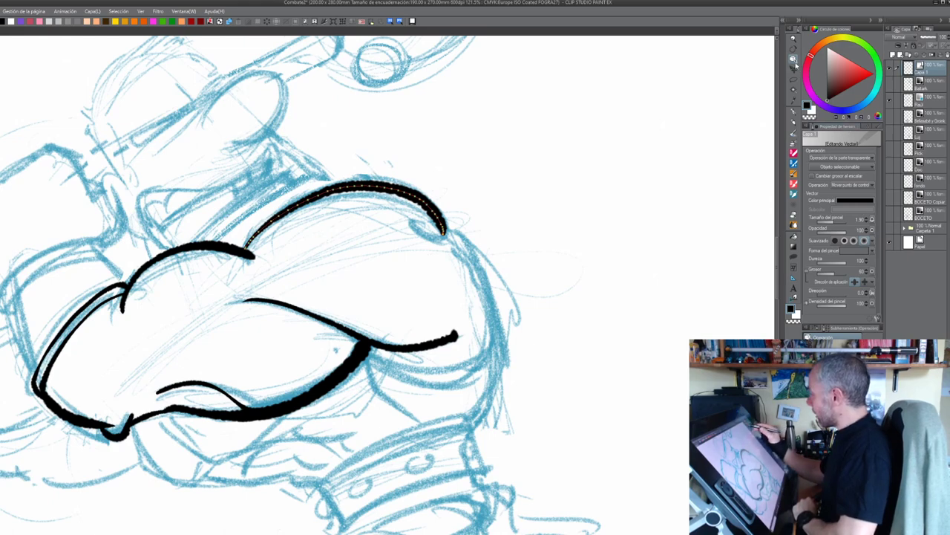
scroll(518, 217, down, 3)
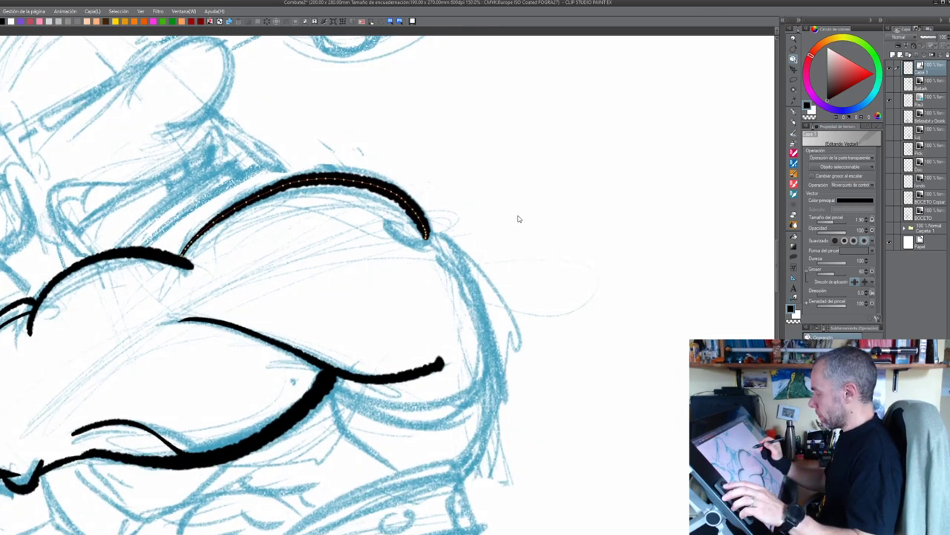
scroll(522, 218, down, 2)
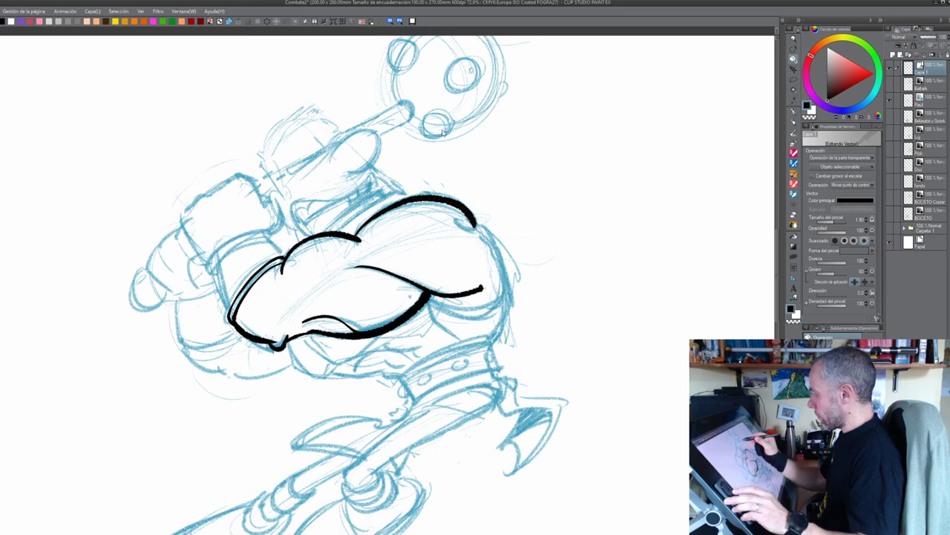
click(475, 214)
shift+click(354, 241)
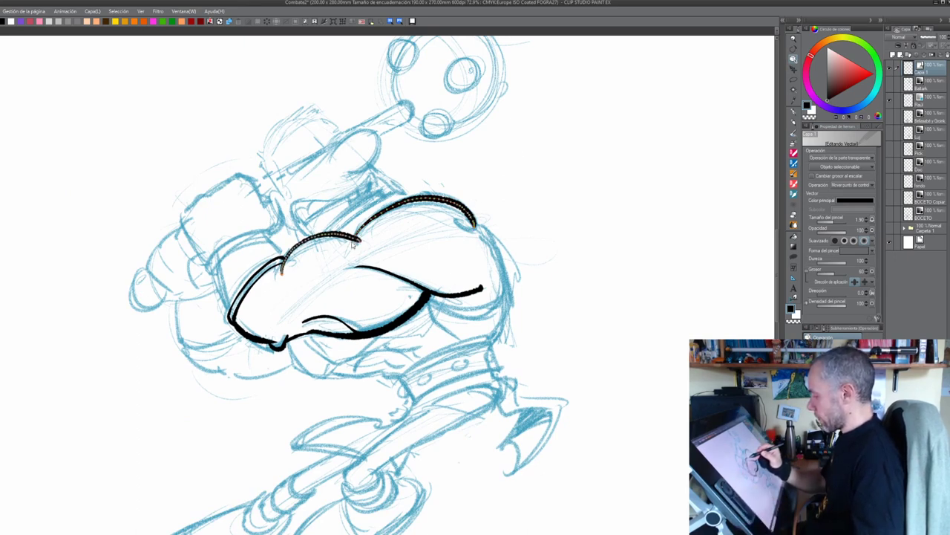
shift+click(280, 267)
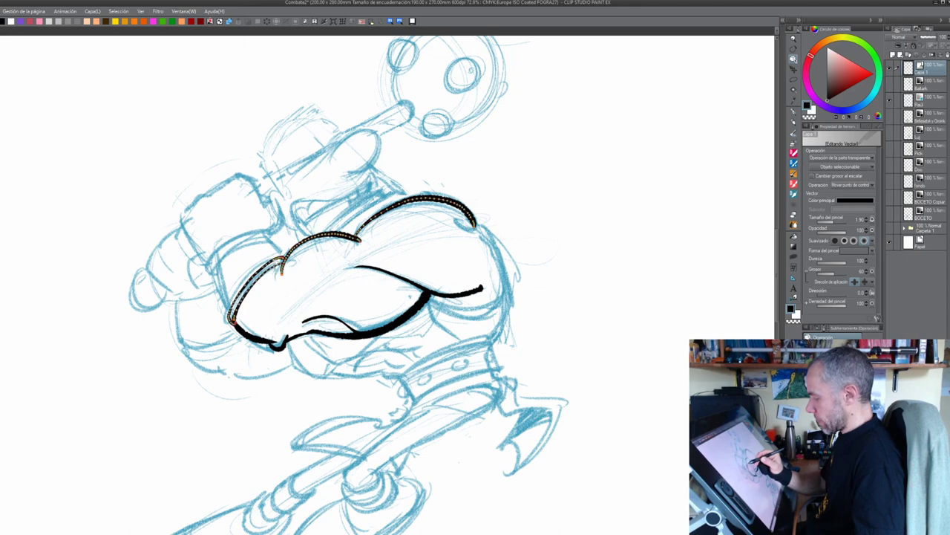
shift+click(255, 339)
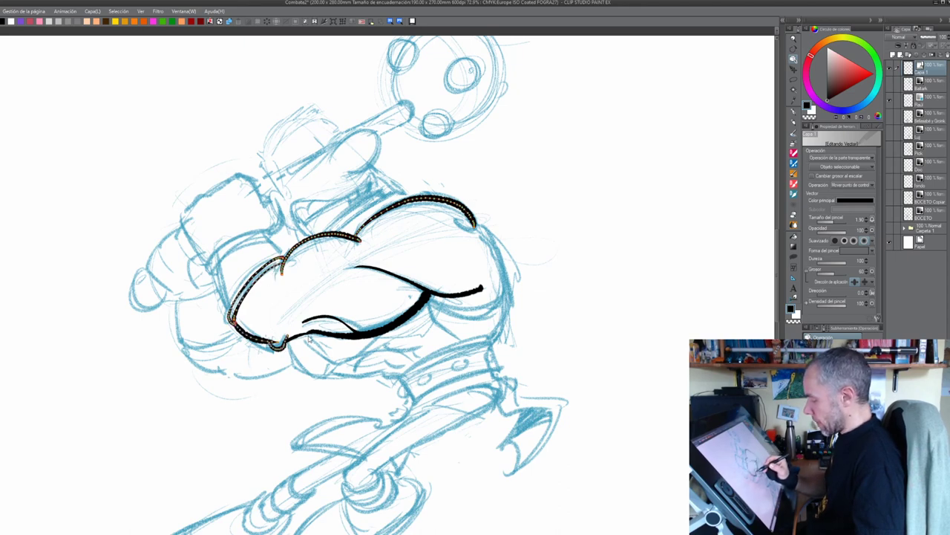
shift+click(342, 335)
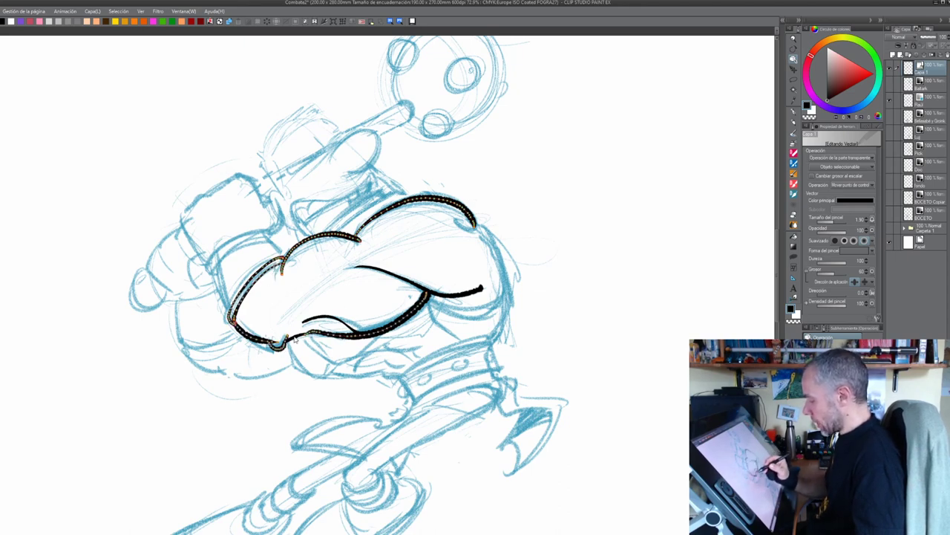
shift+click(455, 297)
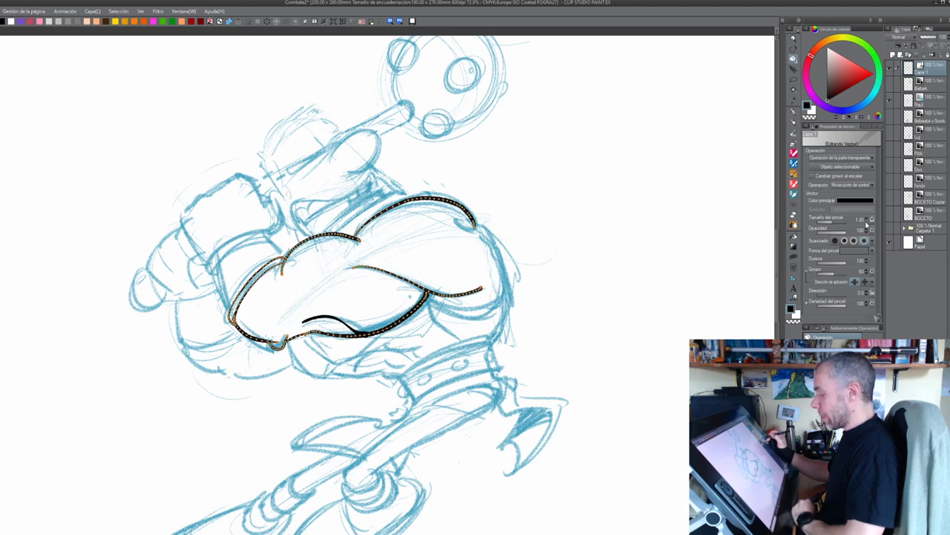
click(866, 223)
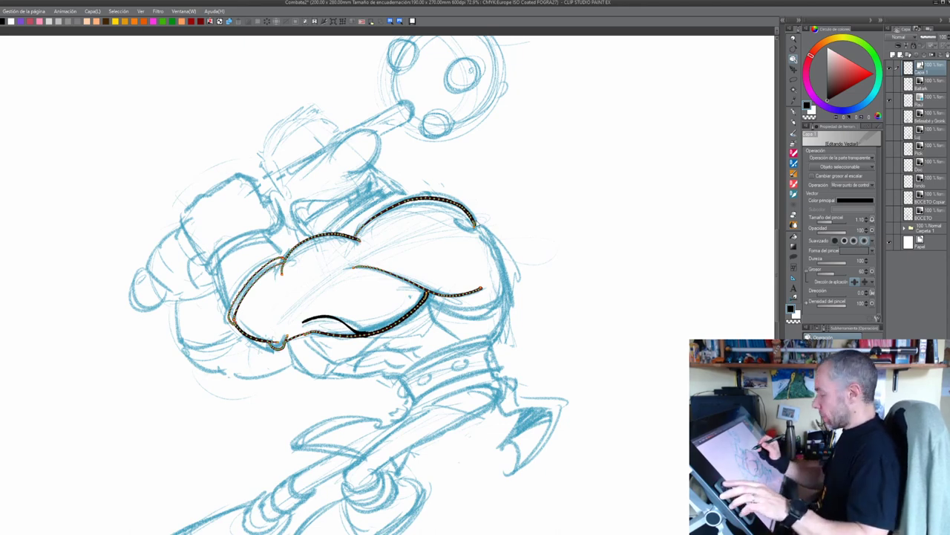
Zoom in on the selected strokes, try them without anti-aliasing, and restore the strongest anti-aliasing
scroll(475, 222, down, 4)
scroll(475, 222, up, 1)
scroll(473, 217, up, 18)
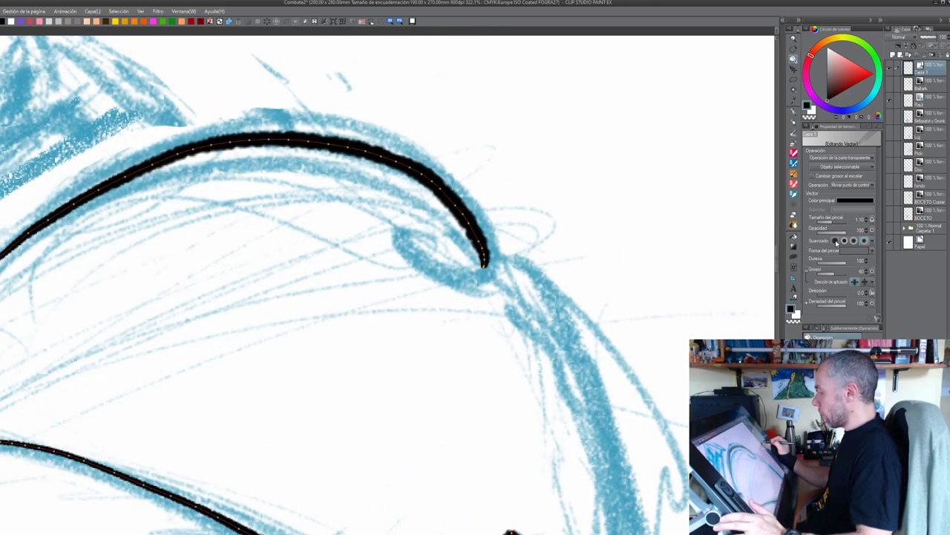
click(835, 240)
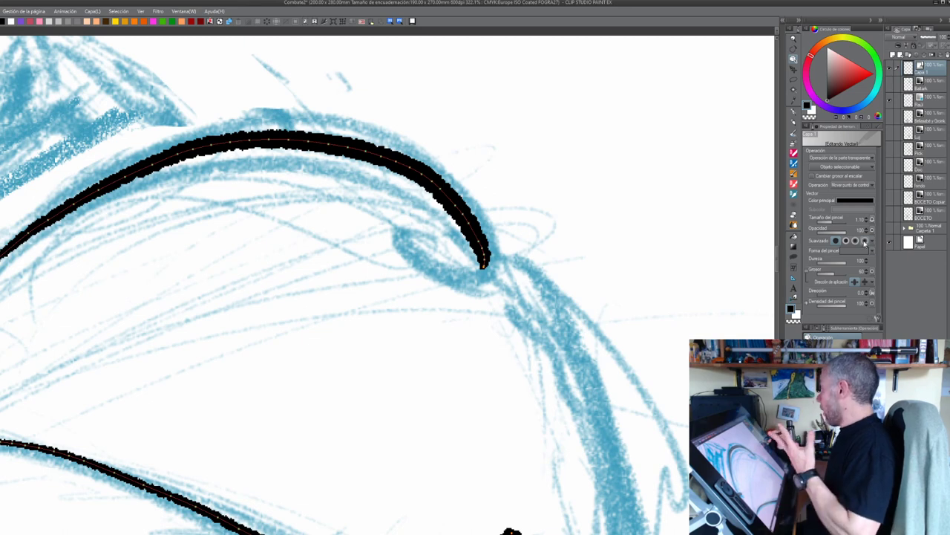
click(863, 241)
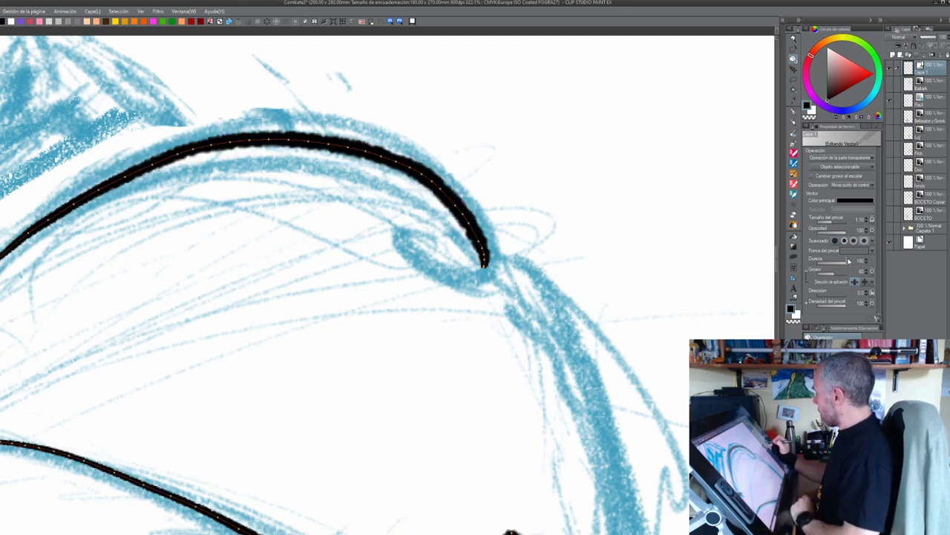
Try other thickness values and brush shapes on the selected strokes, including a square-wave and a dashed line, and undo these changes
mouse_move(847, 265)
mouse_down()
mouse_move(819, 266)
mouse_move(859, 266)
mouse_move(833, 276)
mouse_up()
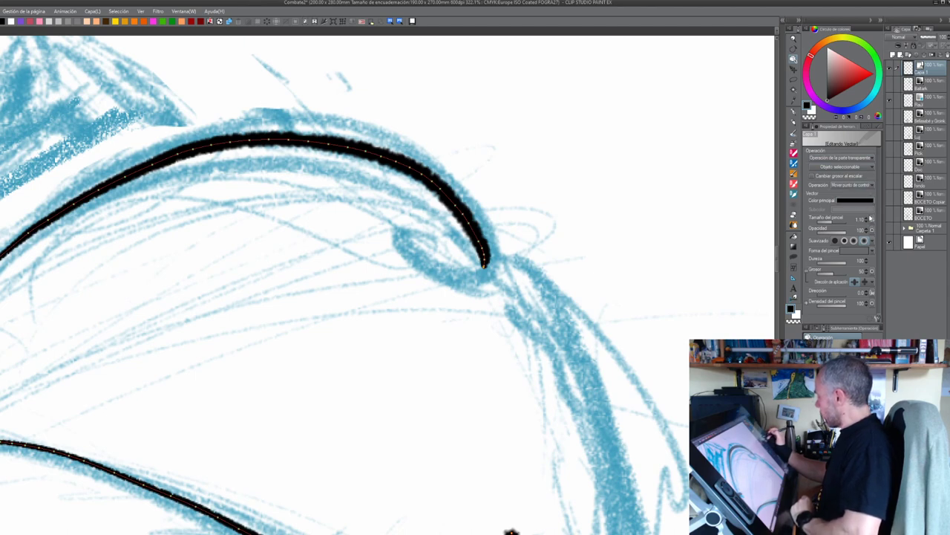
click(871, 276)
scroll(490, 245, down, 5)
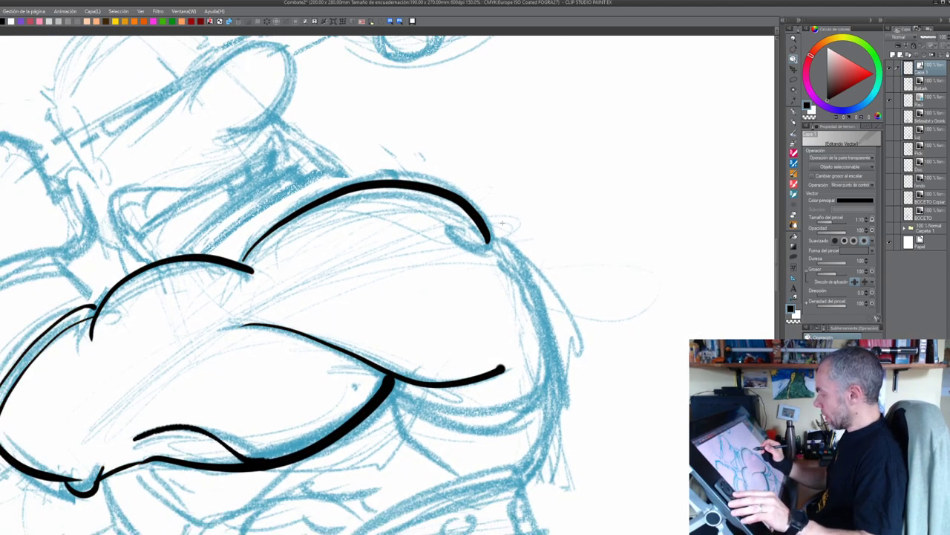
drag(499, 227, 592, 178)
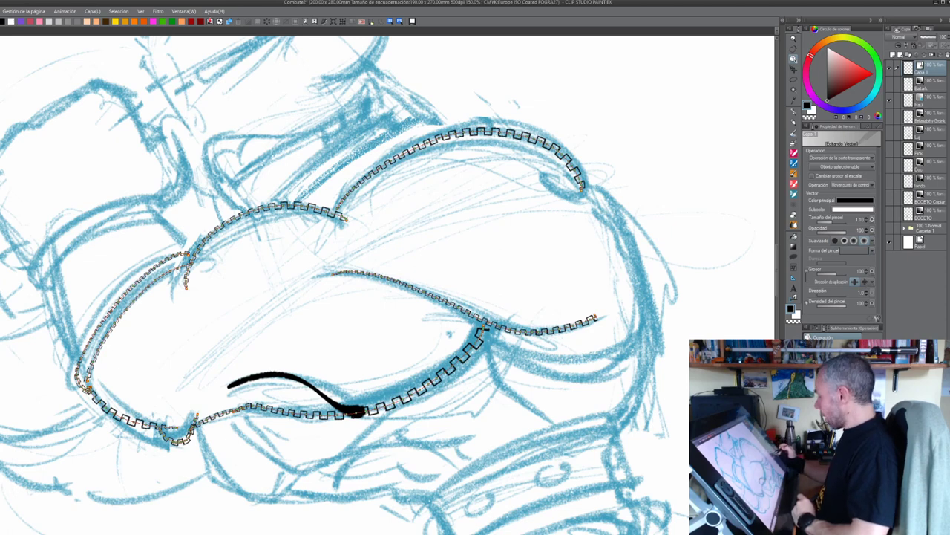
click(859, 300)
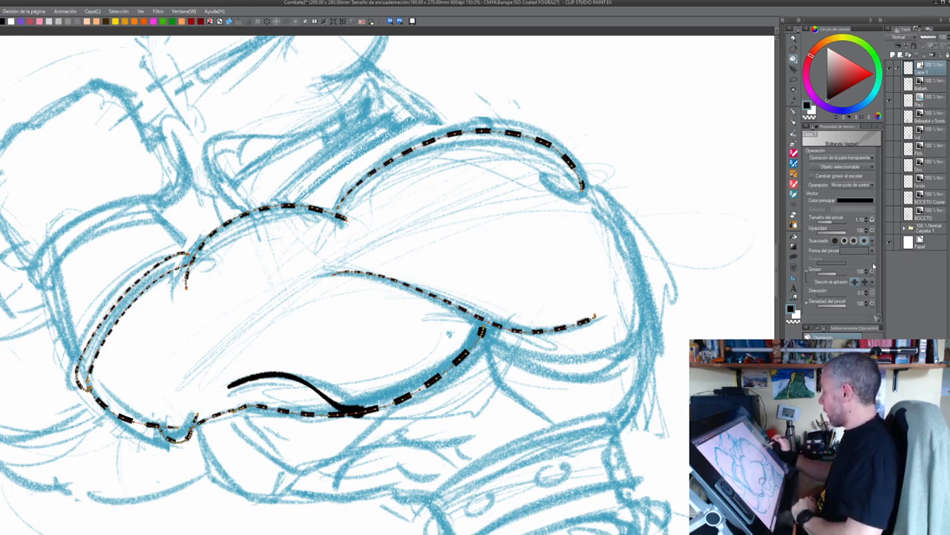
key(ctrl+z)
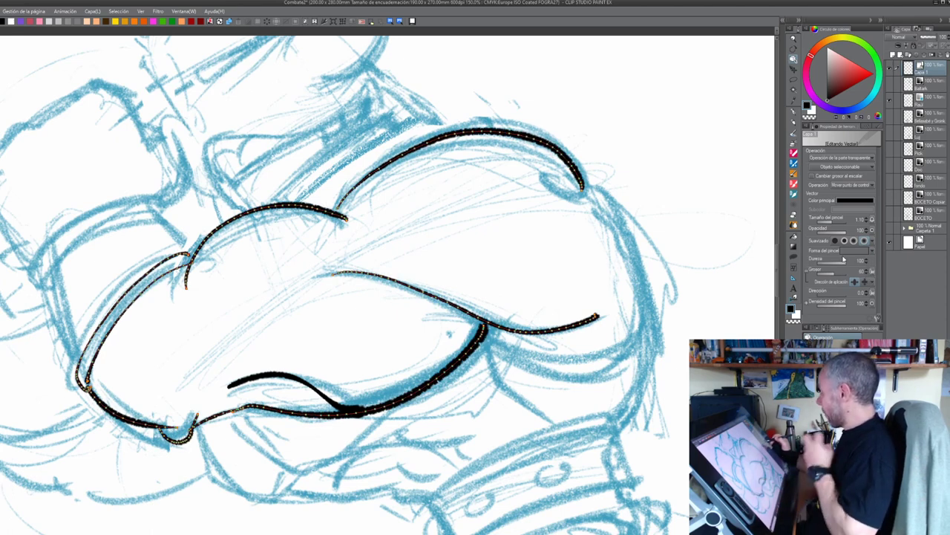
Select only the inner of the two parallel curved lines at the arm's far end and set its brush size to 1.40
click(794, 297)
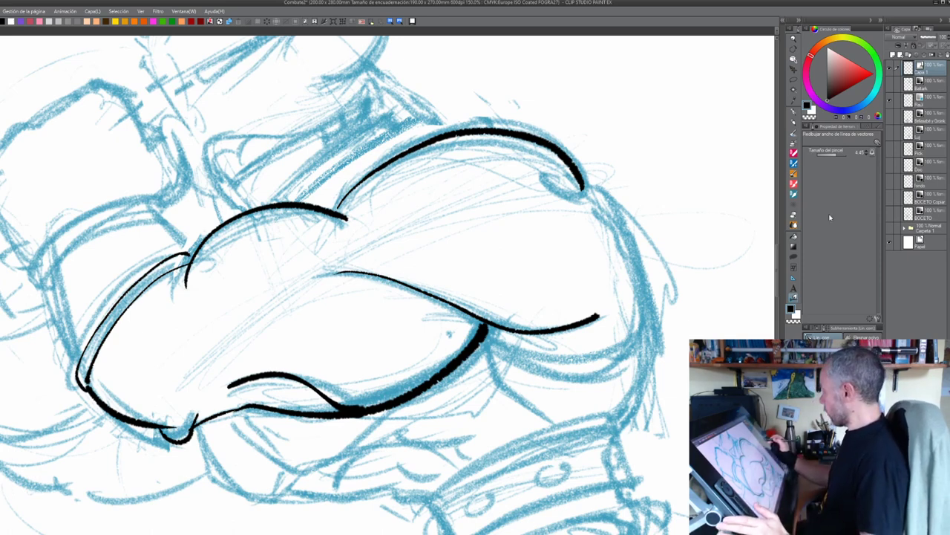
click(793, 60)
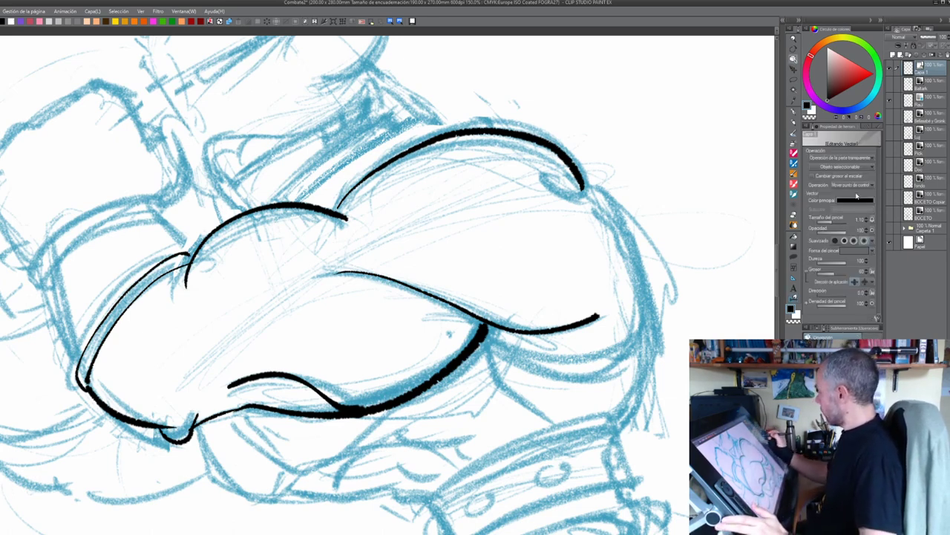
click(564, 159)
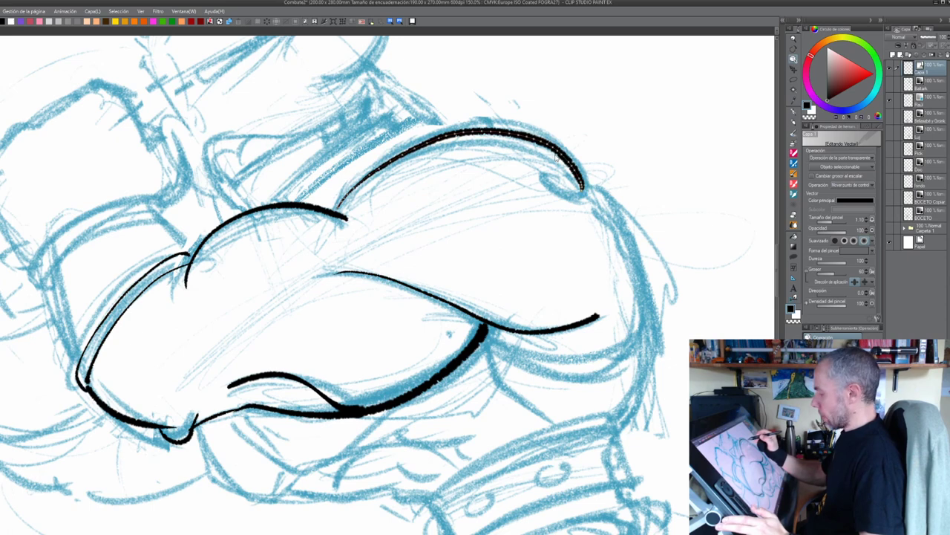
click(154, 285)
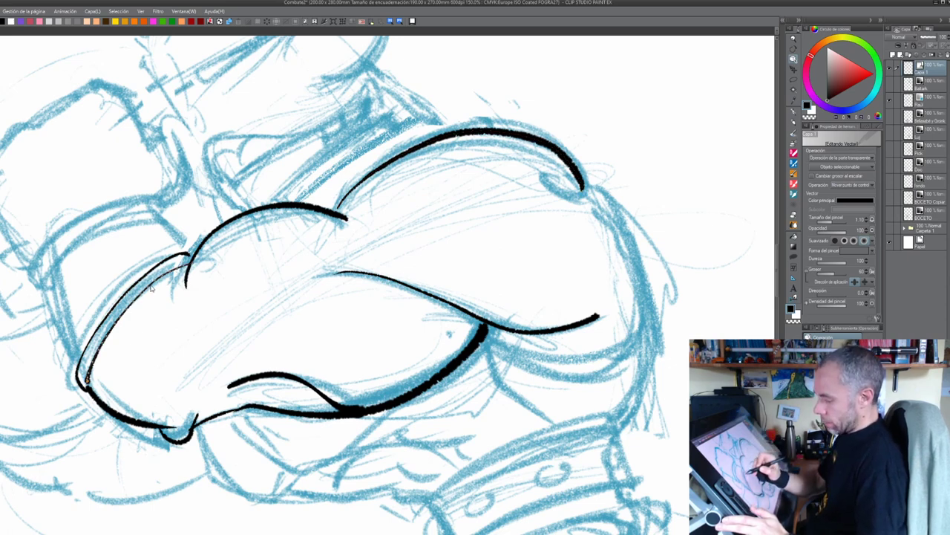
click(867, 218)
click(867, 218)
click(867, 219)
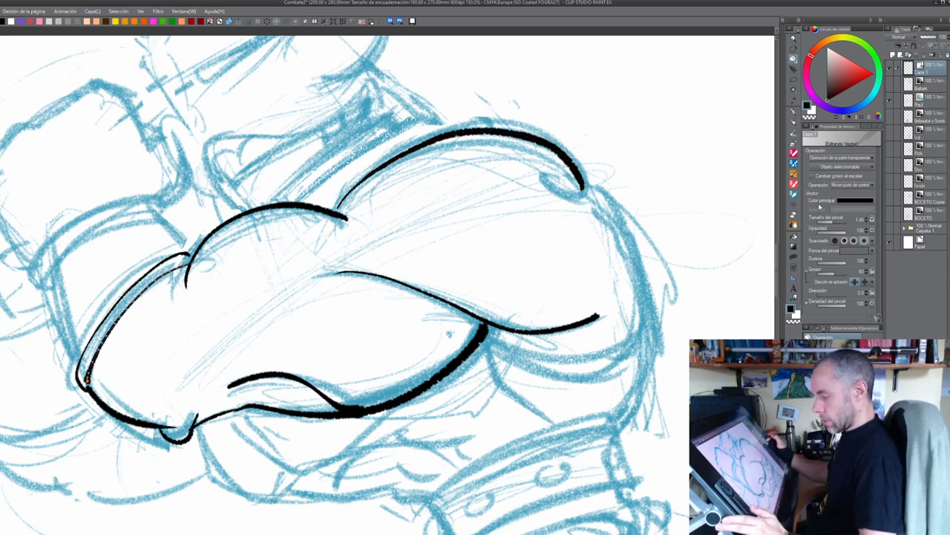
Select the outer of the two parallel curved lines at the arm's far end and increase its brush size
click(164, 261)
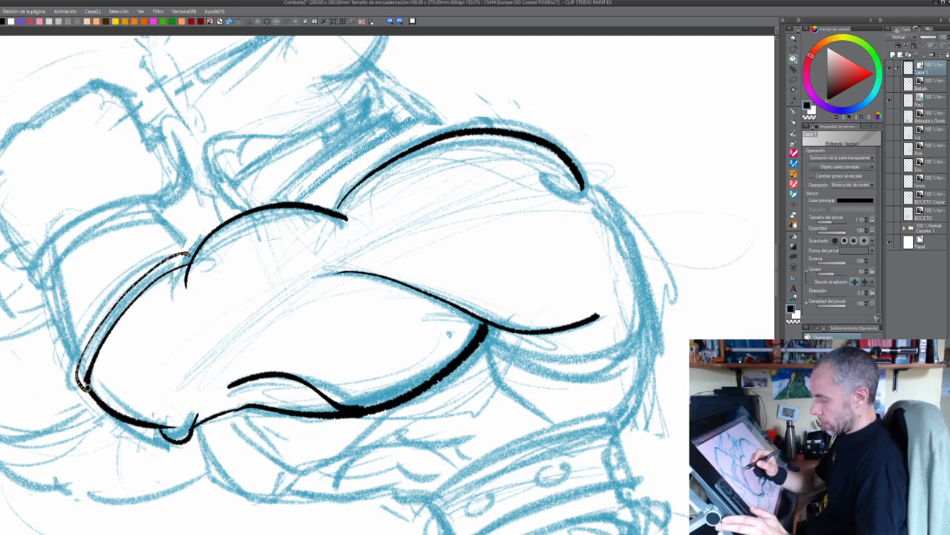
click(867, 218)
click(867, 218)
click(867, 219)
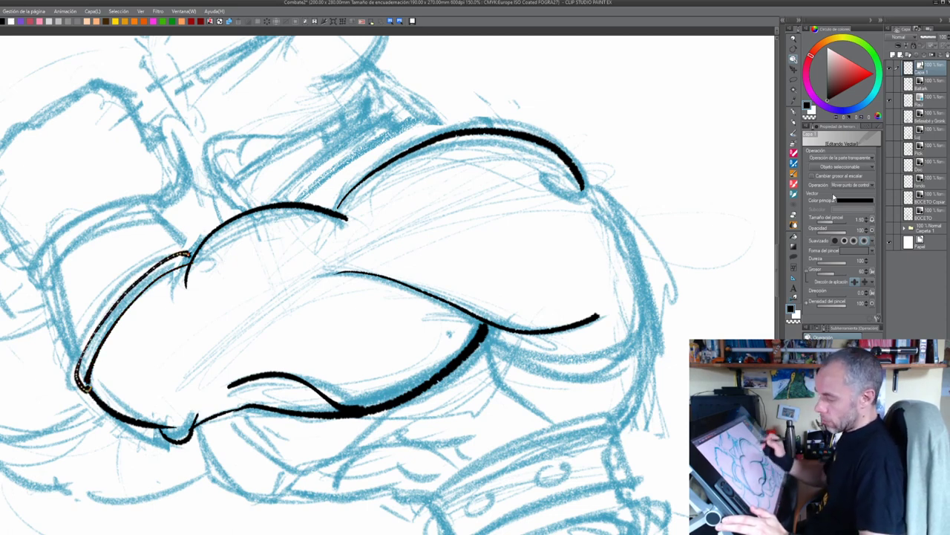
Switch to the vector line correction tools and make the inked vector layer Capa 1 active by picking its top contour stroke
click(66, 405)
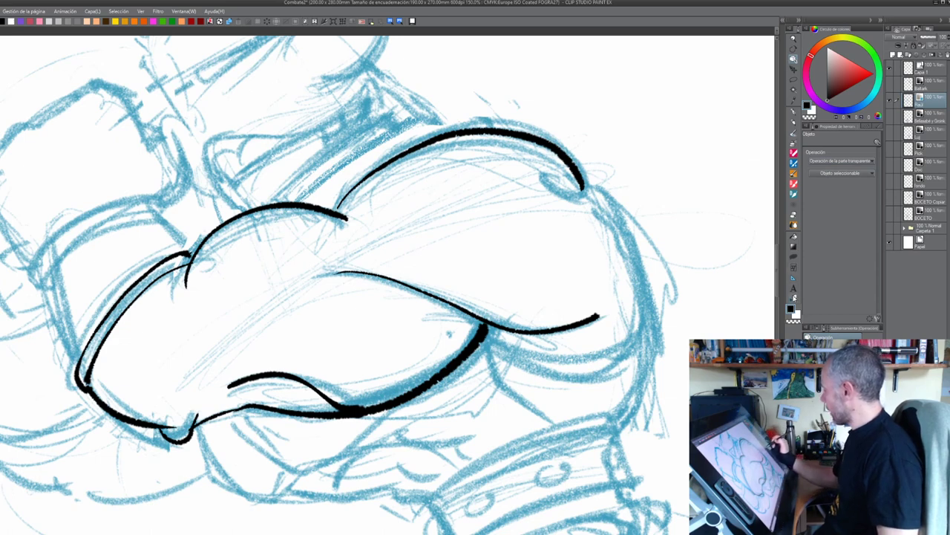
click(793, 297)
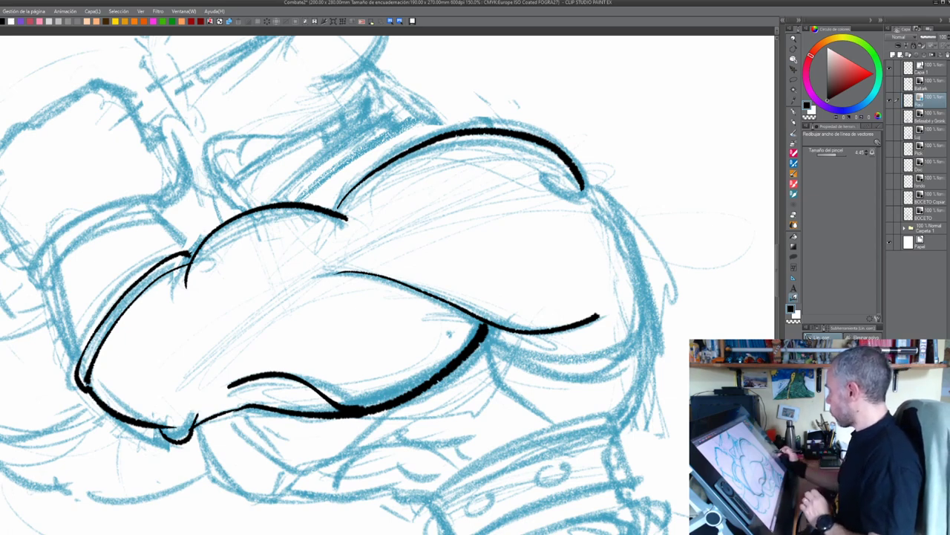
click(837, 349)
ctrl+shift+click(507, 134)
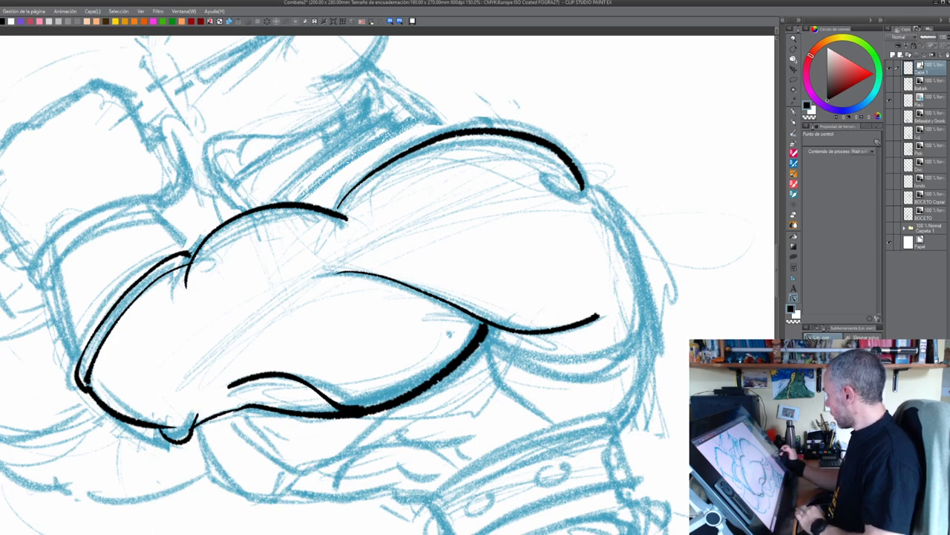
Try a strong vector line simplification on the top contour curve, inspect its control points, and undo the simplification
click(839, 370)
mouse_move(560, 156)
mouse_down()
mouse_move(488, 130)
mouse_move(436, 135)
mouse_move(387, 158)
mouse_move(339, 208)
mouse_up()
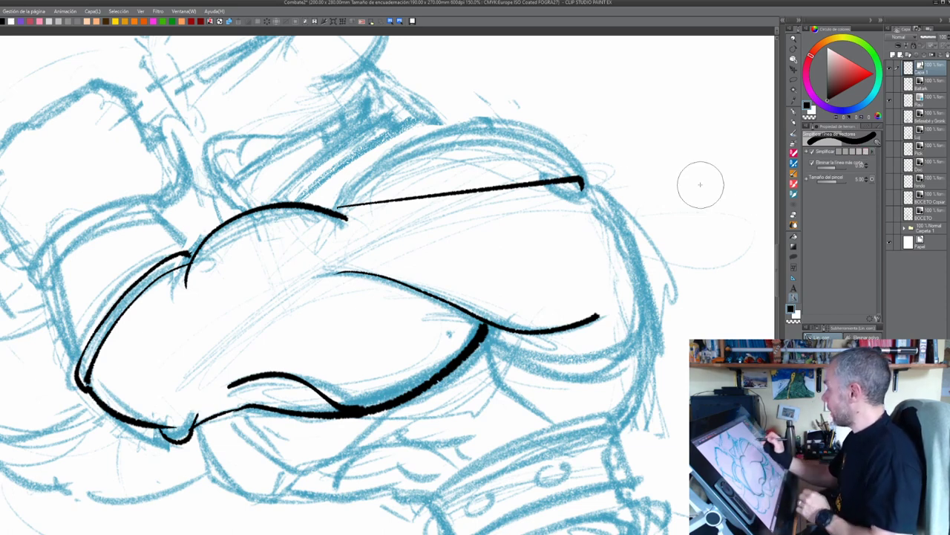
key(o)
click(565, 182)
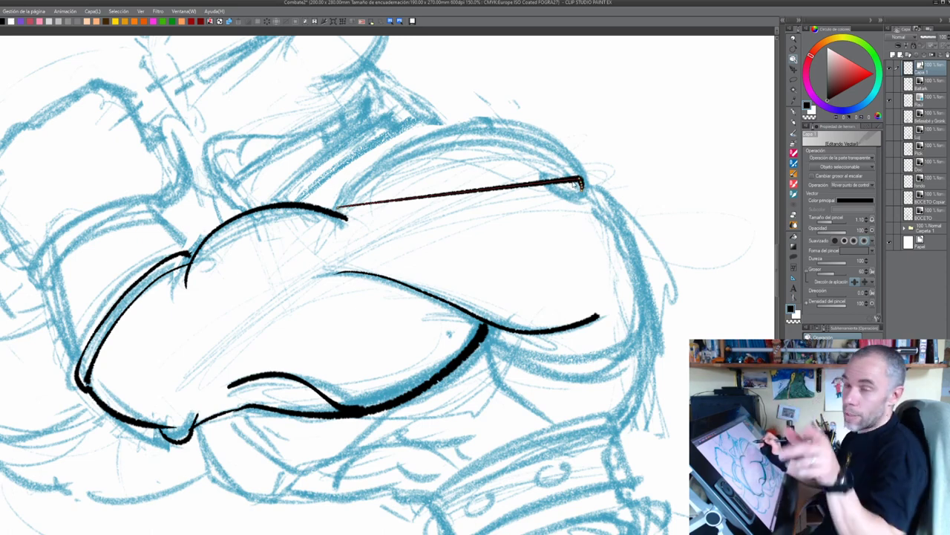
key(ctrl+z)
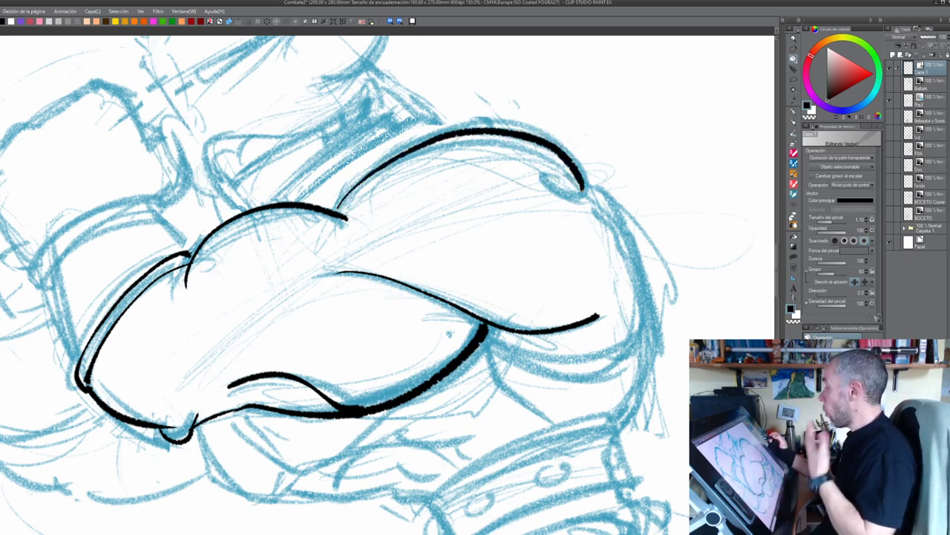
Try Simplify vector line at a weaker setting along the top contour curve
click(856, 282)
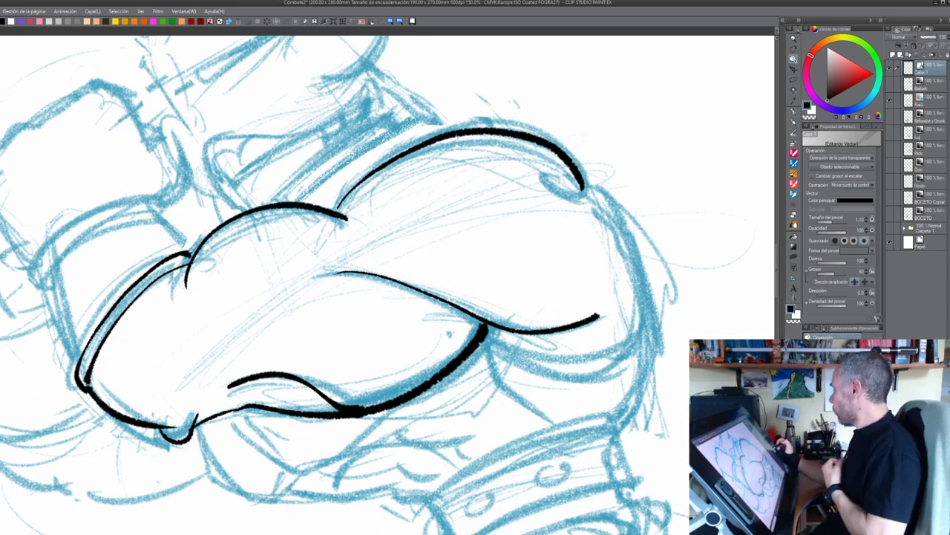
click(794, 293)
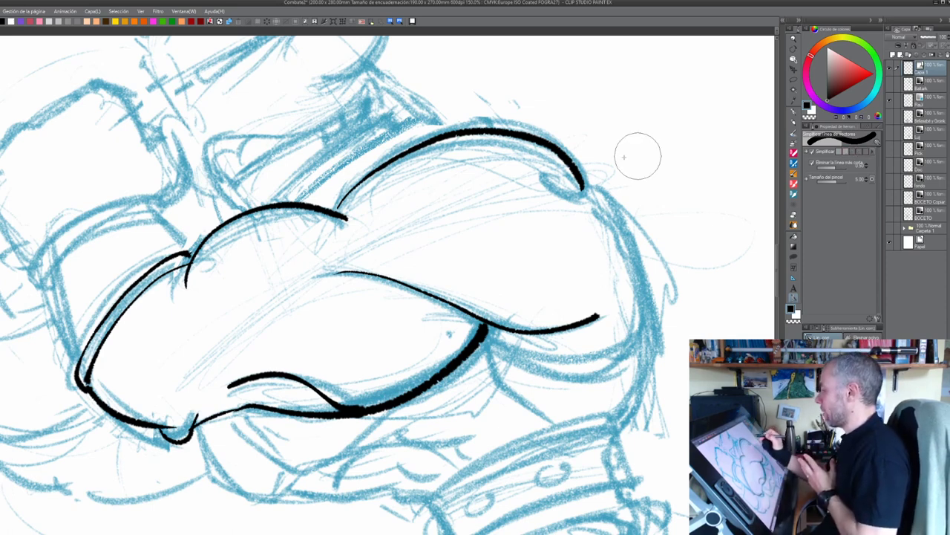
drag(576, 162, 386, 126)
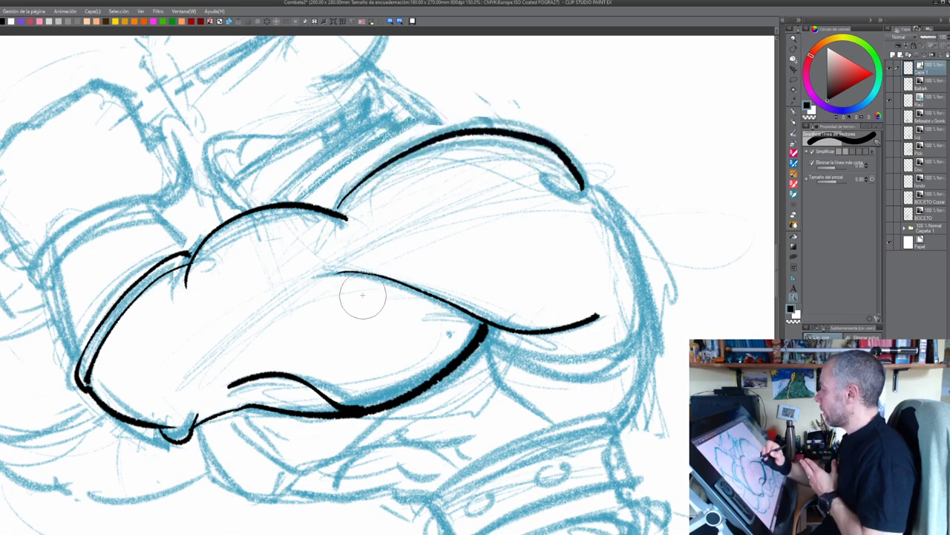
scroll(549, 152, down, 1)
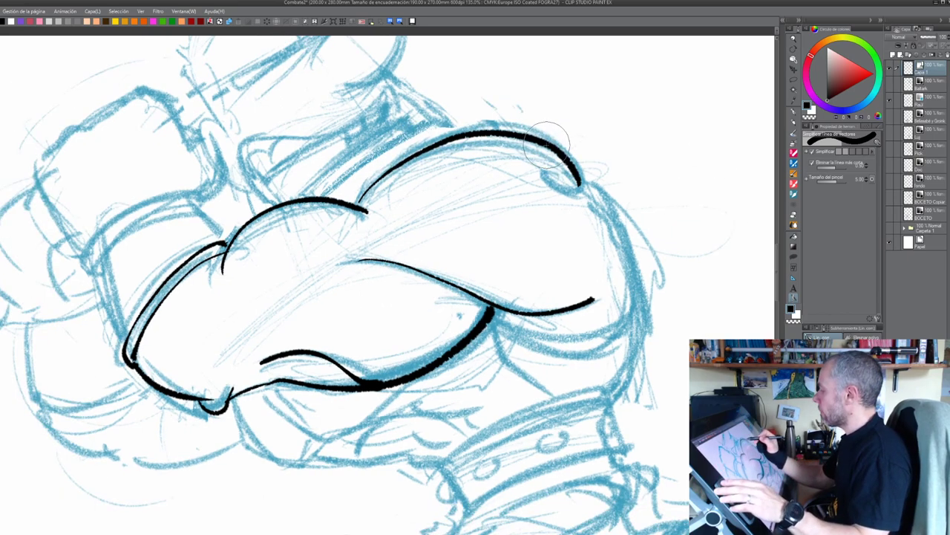
mouse_move(568, 160)
mouse_down()
mouse_move(438, 141)
mouse_move(382, 189)
mouse_up()
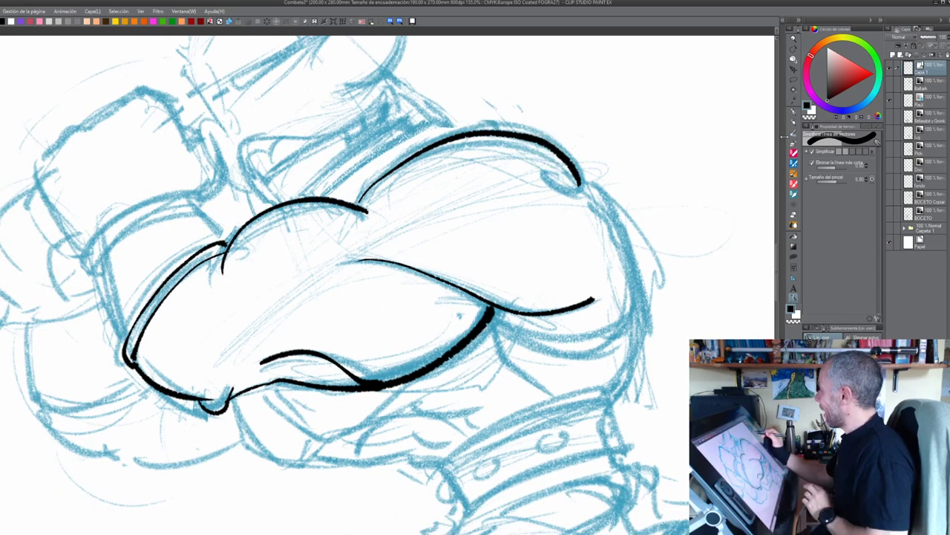
Inspect the control points of the top contour curve with the Object tool
click(793, 59)
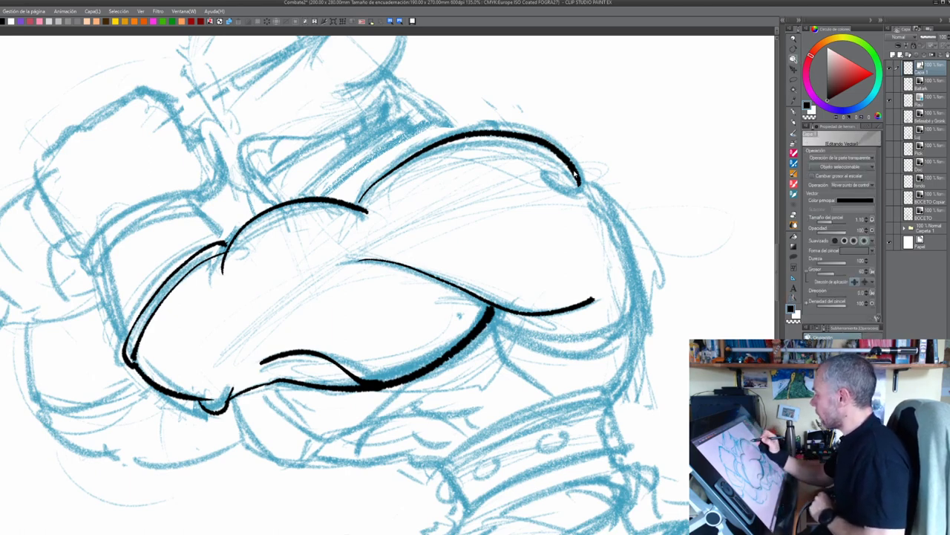
click(577, 176)
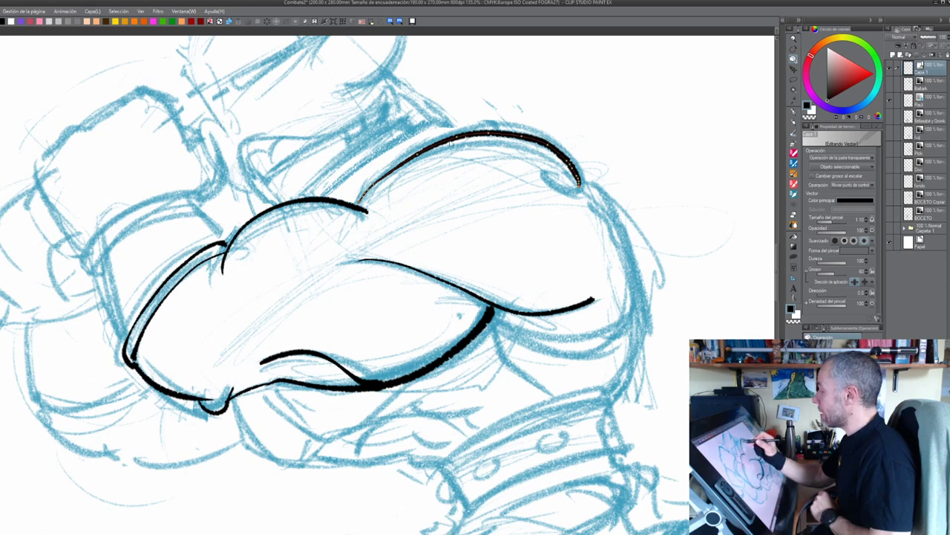
click(860, 219)
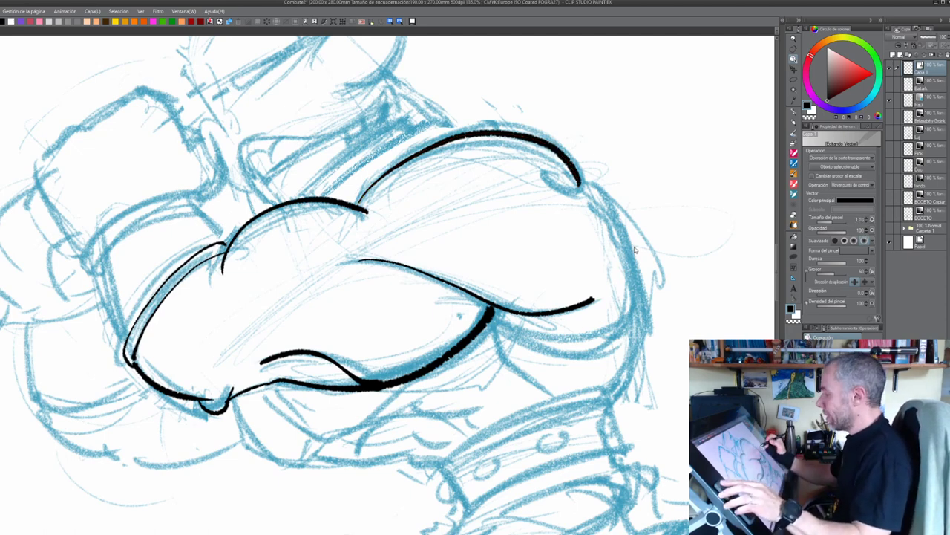
click(578, 176)
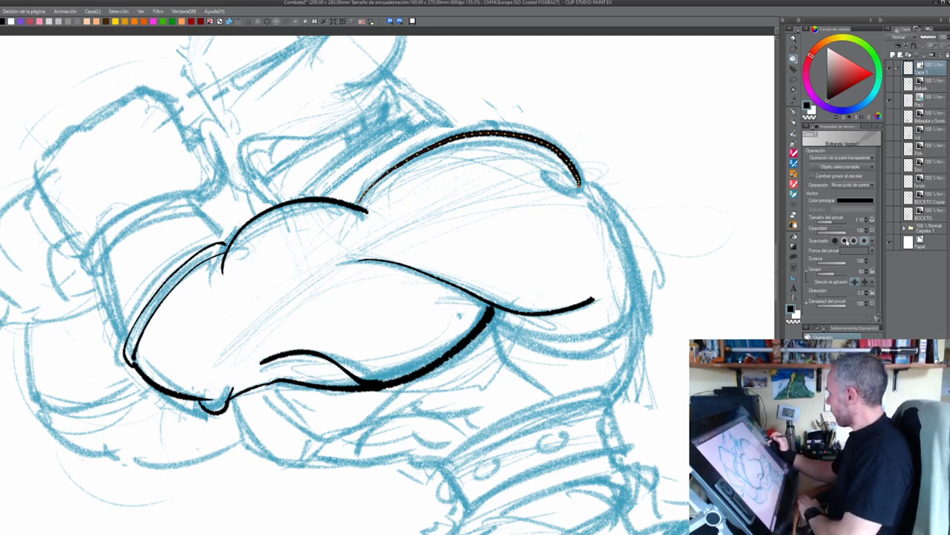
Redraw the top contour as a slightly higher arc between its ends with Redraw vector line
click(794, 291)
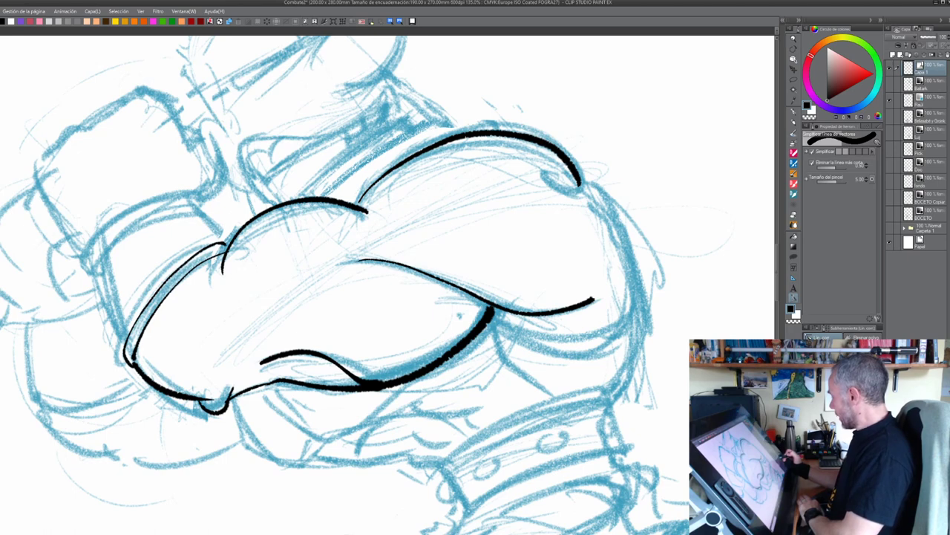
click(839, 400)
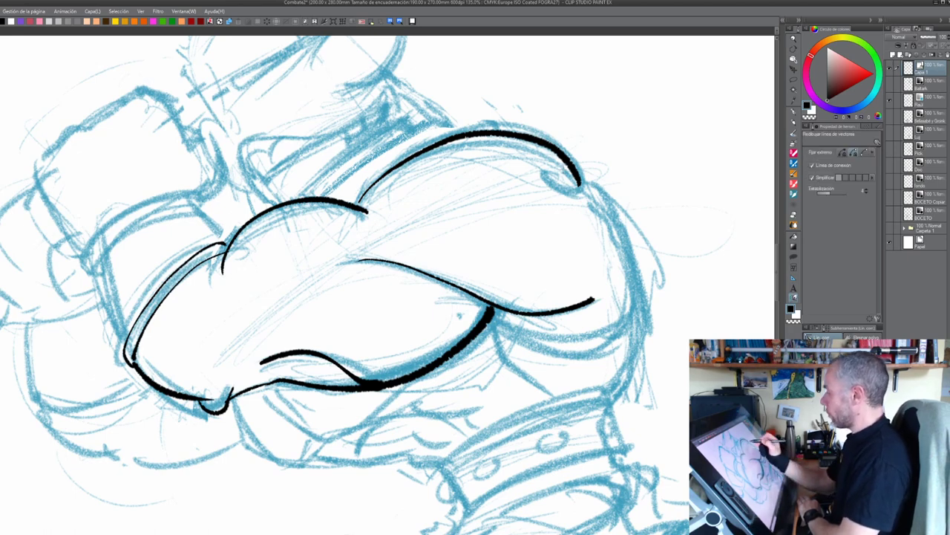
mouse_move(579, 185)
mouse_down()
mouse_move(554, 148)
mouse_move(468, 126)
mouse_move(423, 132)
mouse_move(387, 157)
mouse_move(360, 202)
mouse_up()
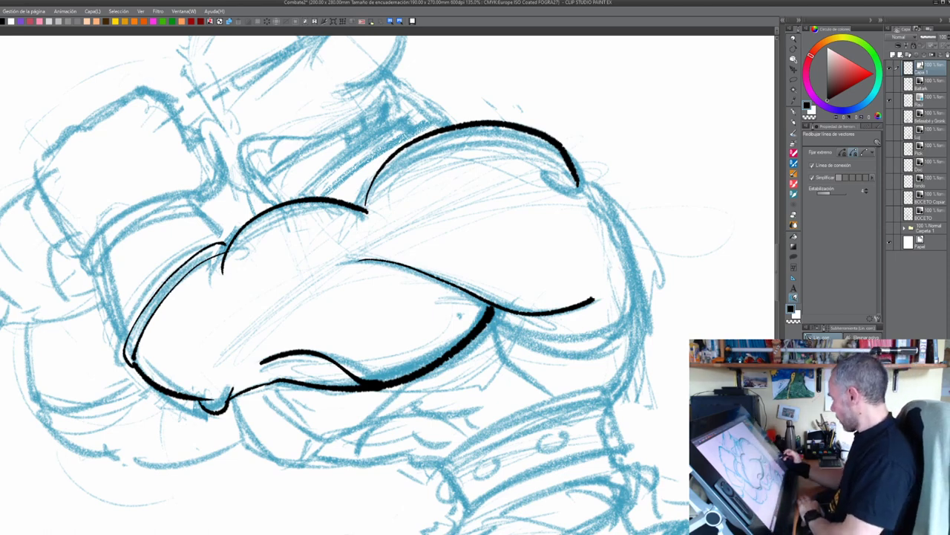
Try Redraw vector line width at several brush sizes on the thin end of the top contour, and undo the width changes
key(y)
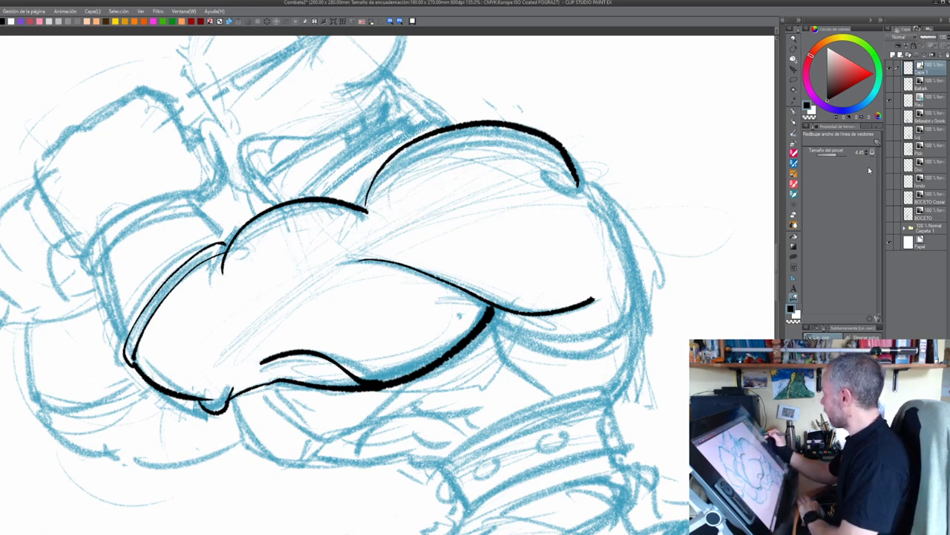
drag(839, 155, 833, 155)
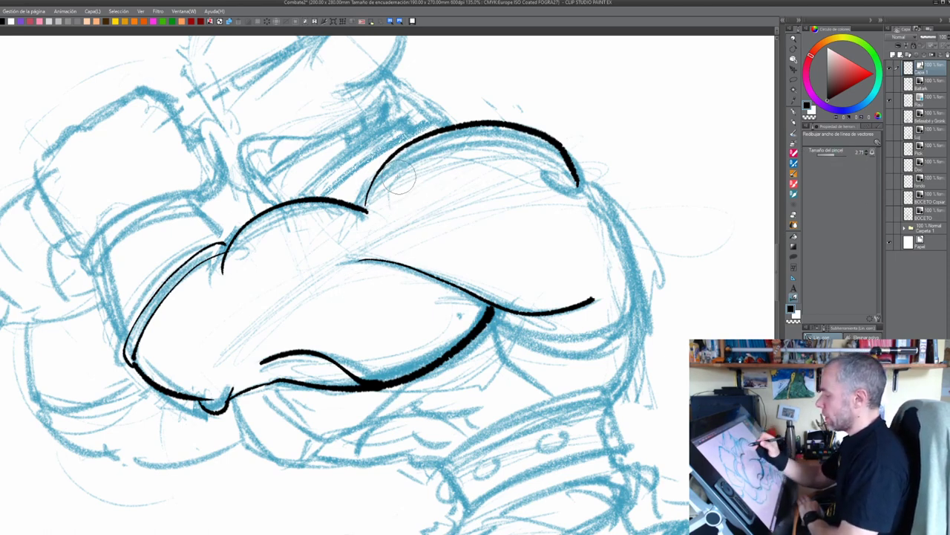
drag(377, 165, 366, 199)
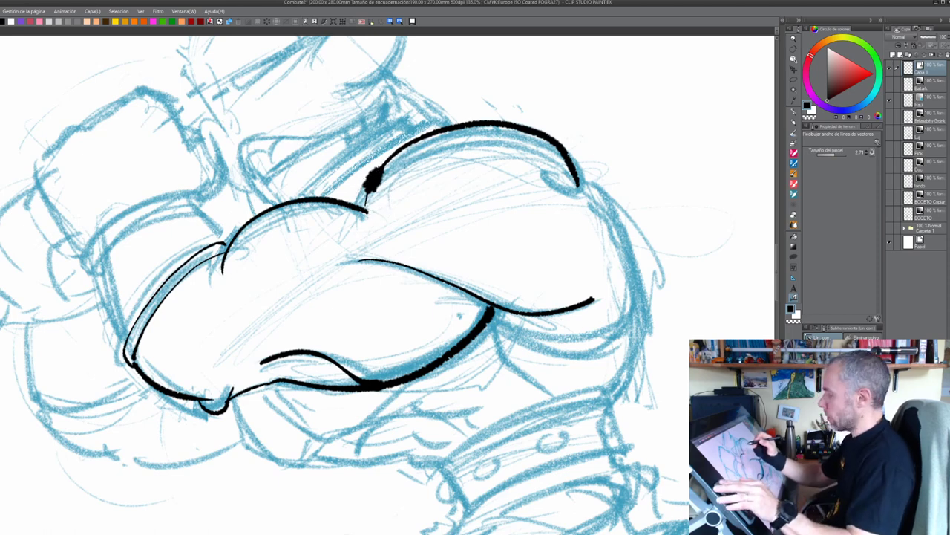
key(ctrl+z)
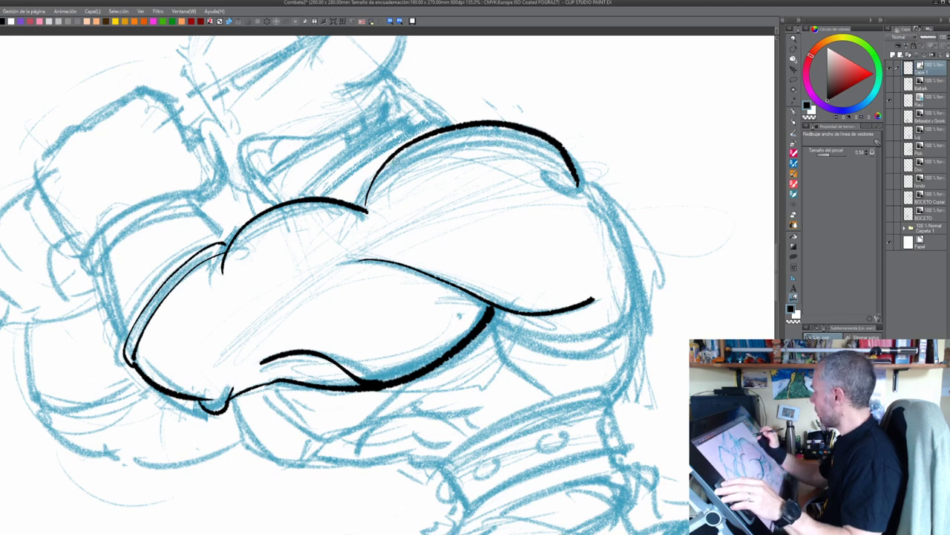
drag(825, 153, 837, 153)
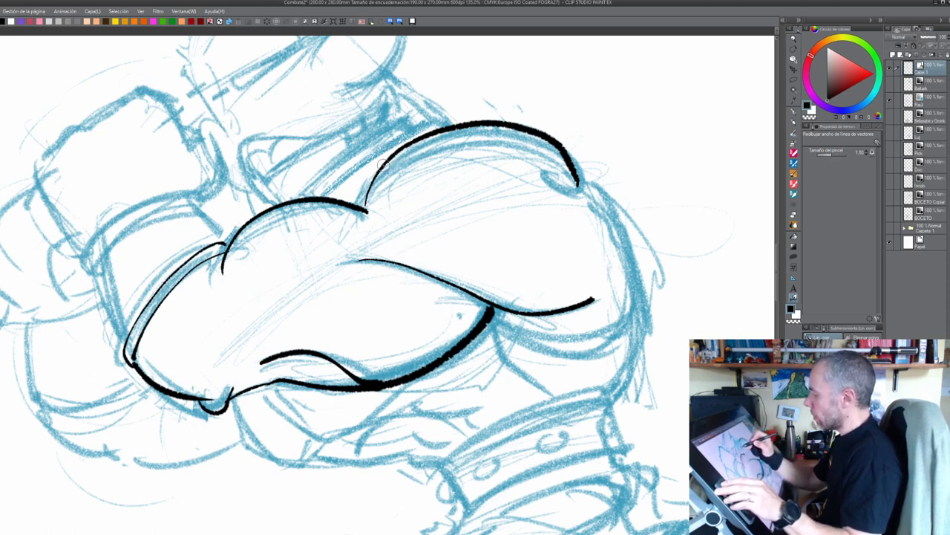
mouse_move(383, 165)
mouse_down()
mouse_move(366, 197)
mouse_move(402, 150)
mouse_up()
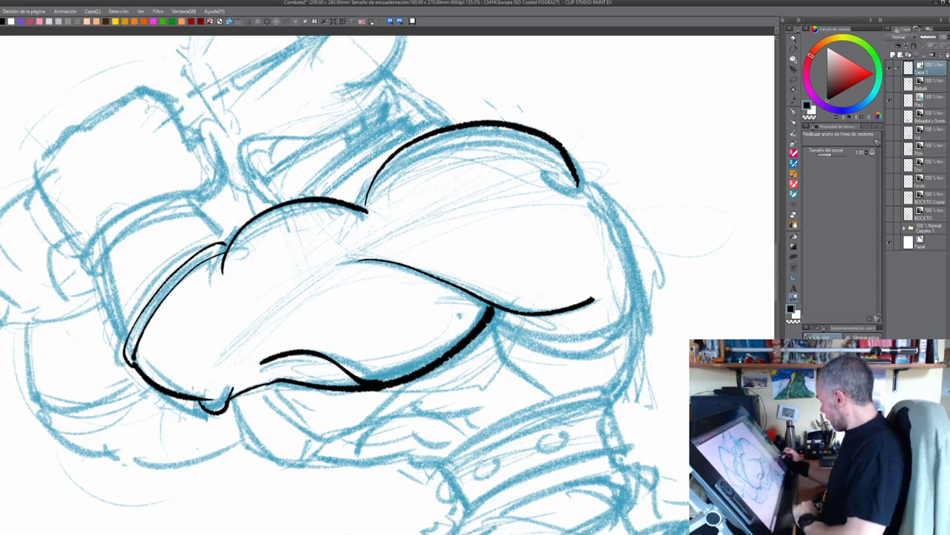
Try a fixed width of 3.07 on the whole top contour with Correct line width, and undo it
key(y)
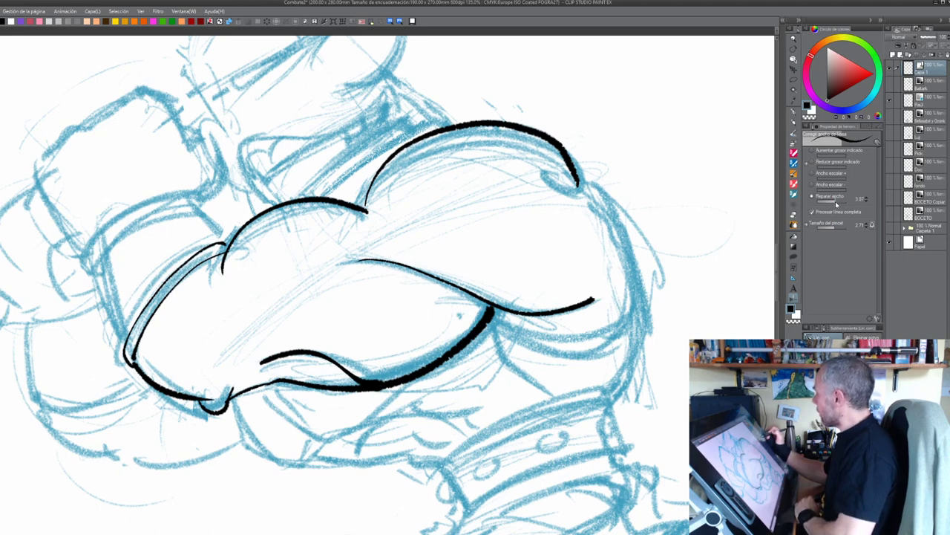
mouse_move(419, 131)
mouse_down()
mouse_move(369, 194)
mouse_move(376, 203)
mouse_up()
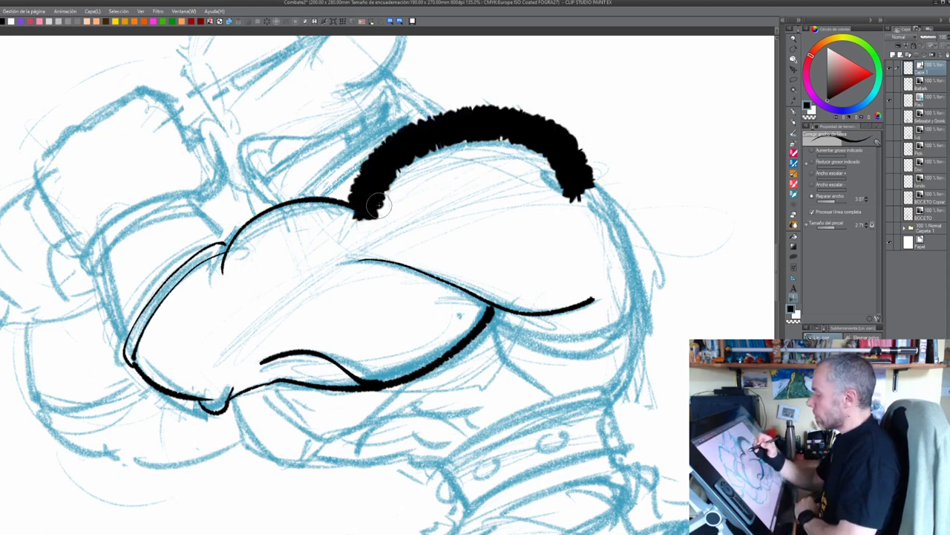
key(ctrl+z)
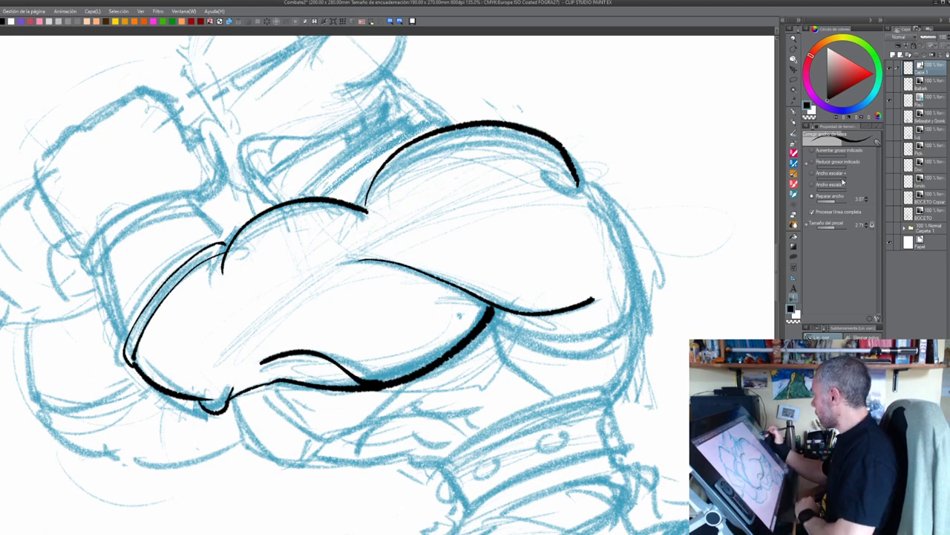
Try thickening the whole top contour in repeated passes, and undo both the thickening and the redrawn arc
click(812, 151)
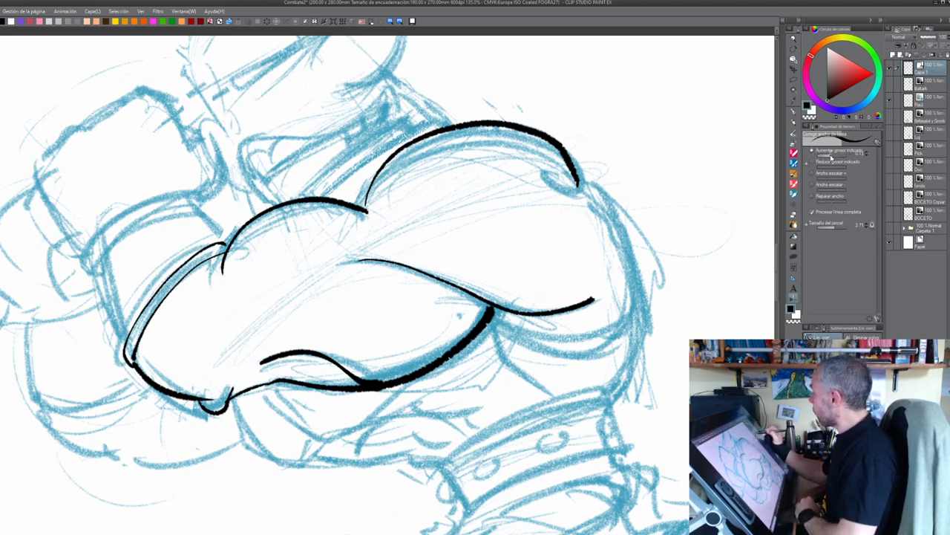
drag(399, 147, 366, 197)
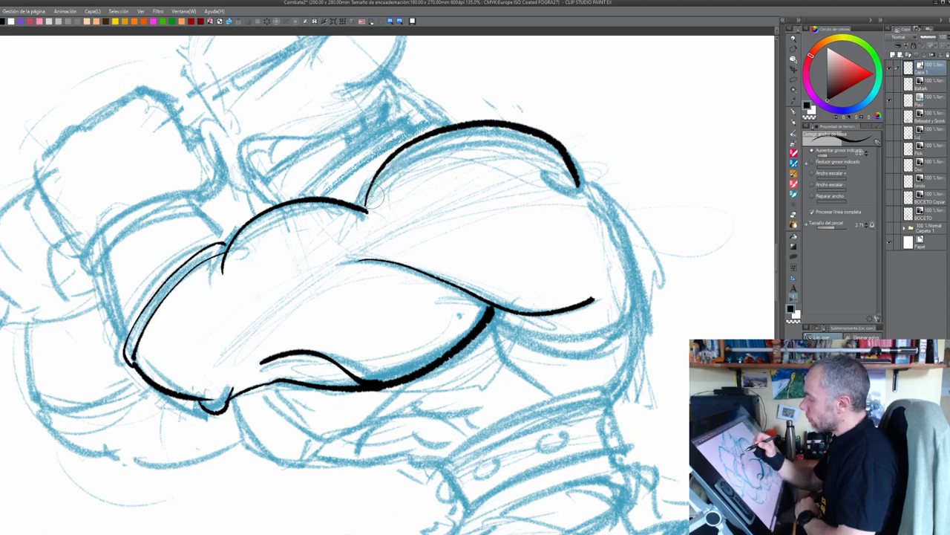
drag(397, 148, 378, 175)
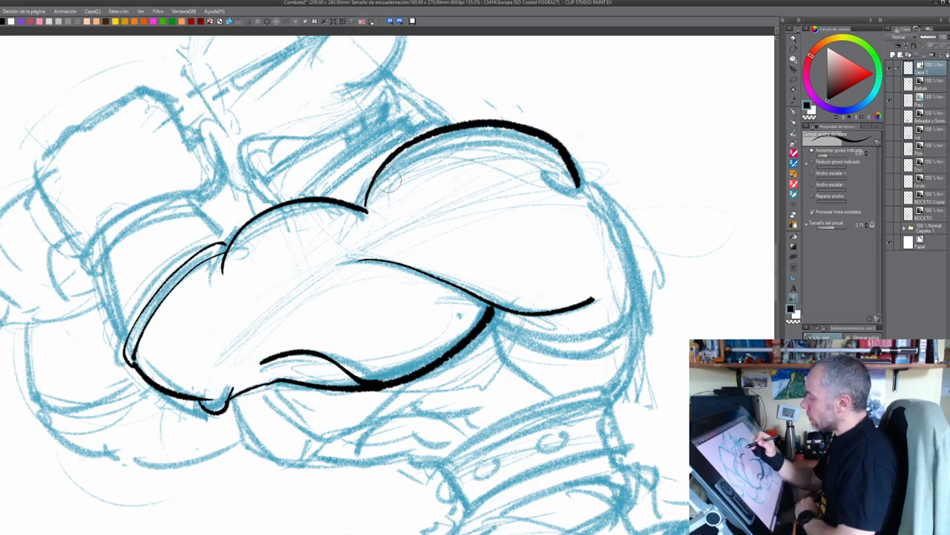
key(ctrl+z)
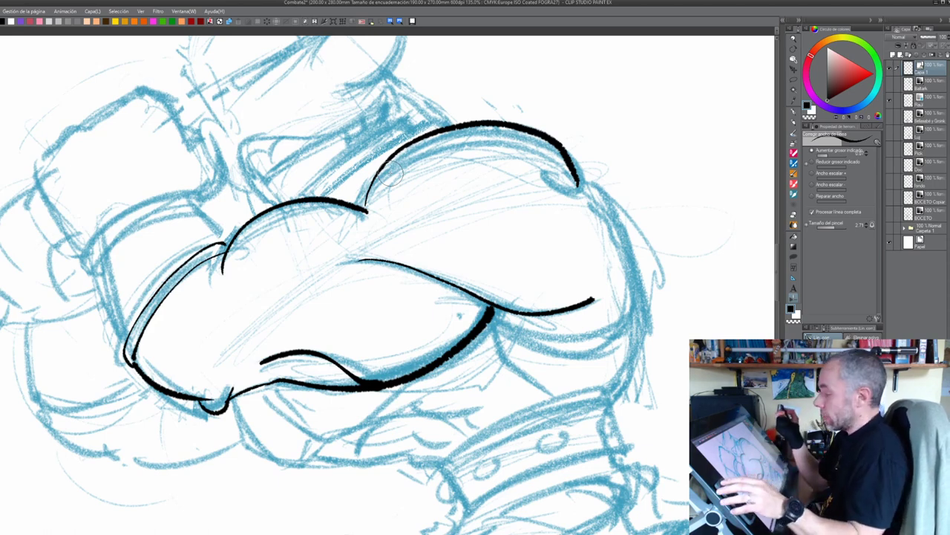
key(ctrl+z)
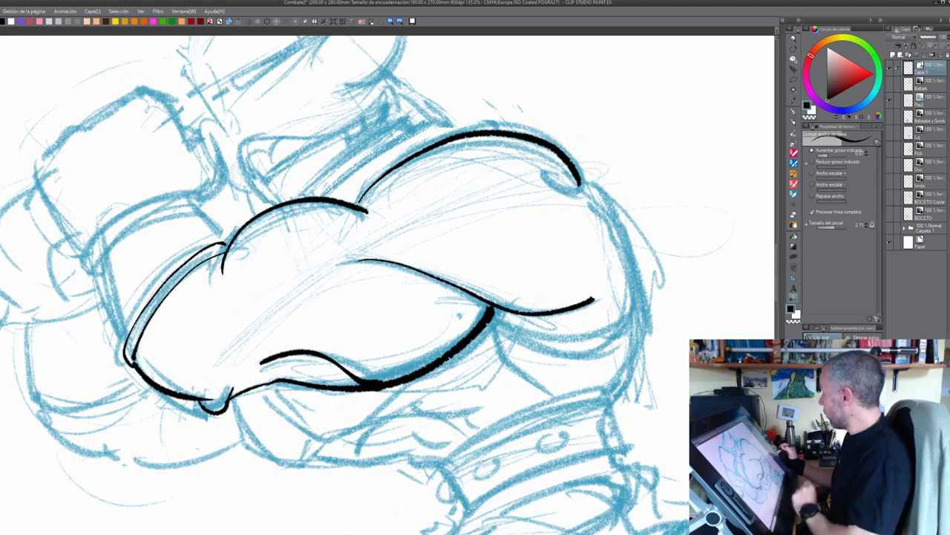
Try Pinch vector line on the thin end and the middle of the top contour, and undo the deformation
key(y)
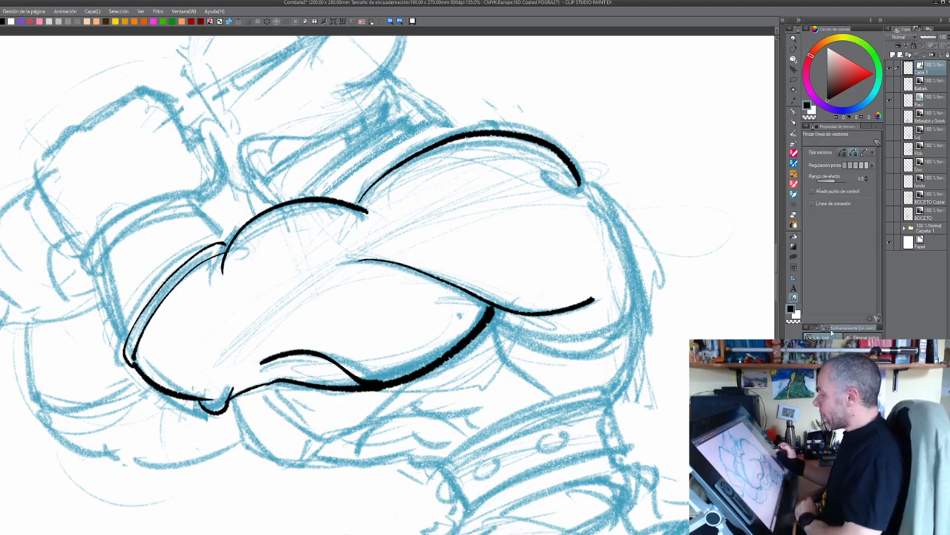
mouse_move(366, 194)
mouse_down()
mouse_move(357, 207)
mouse_move(384, 187)
mouse_up()
key(ctrl+z)
mouse_move(468, 137)
mouse_down()
mouse_move(464, 130)
mouse_move(485, 130)
mouse_move(456, 125)
mouse_up()
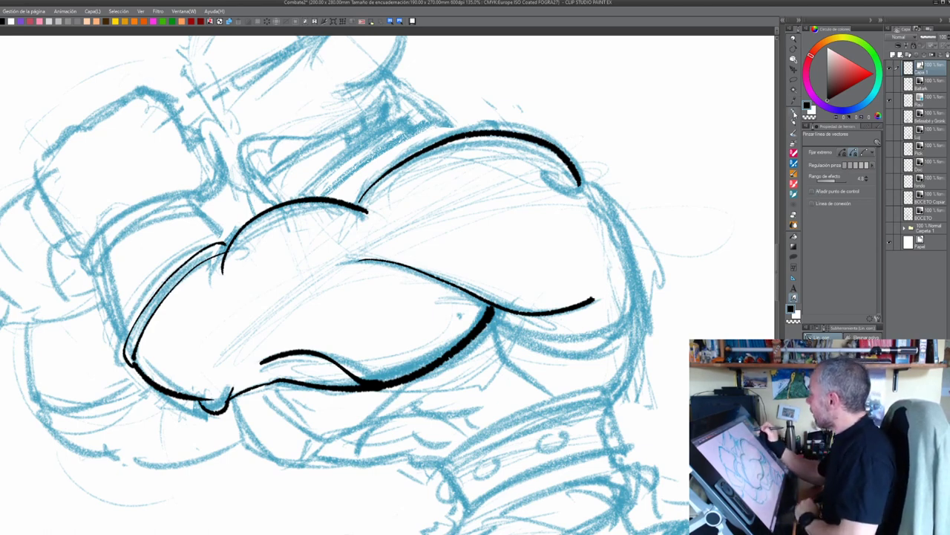
Clear the vector layer and ink the shoulder, back and chest muscle contours over the sketch with the textured pen at size 1.00
click(793, 113)
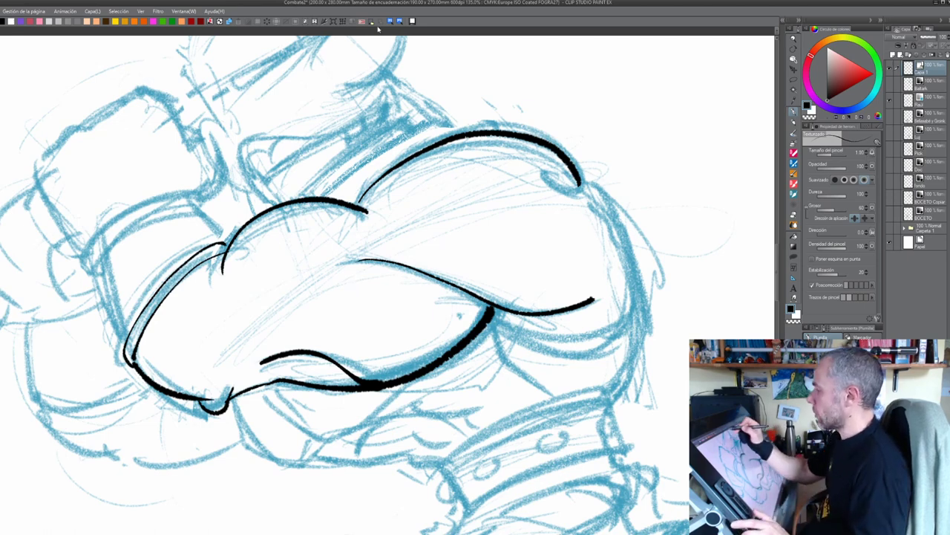
click(271, 23)
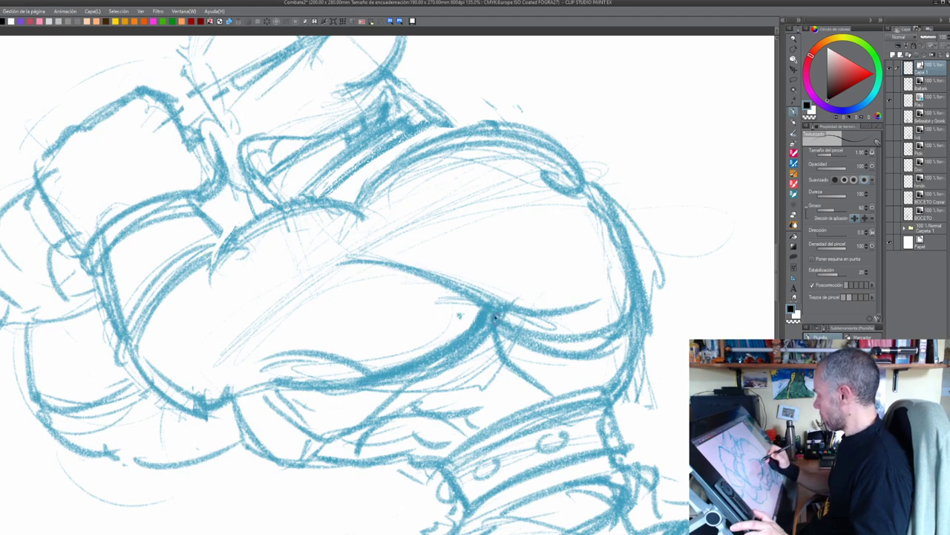
mouse_move(495, 318)
mouse_down()
mouse_move(598, 334)
mouse_move(622, 208)
mouse_move(546, 178)
mouse_move(587, 177)
mouse_move(505, 115)
mouse_move(360, 192)
mouse_move(358, 217)
mouse_up()
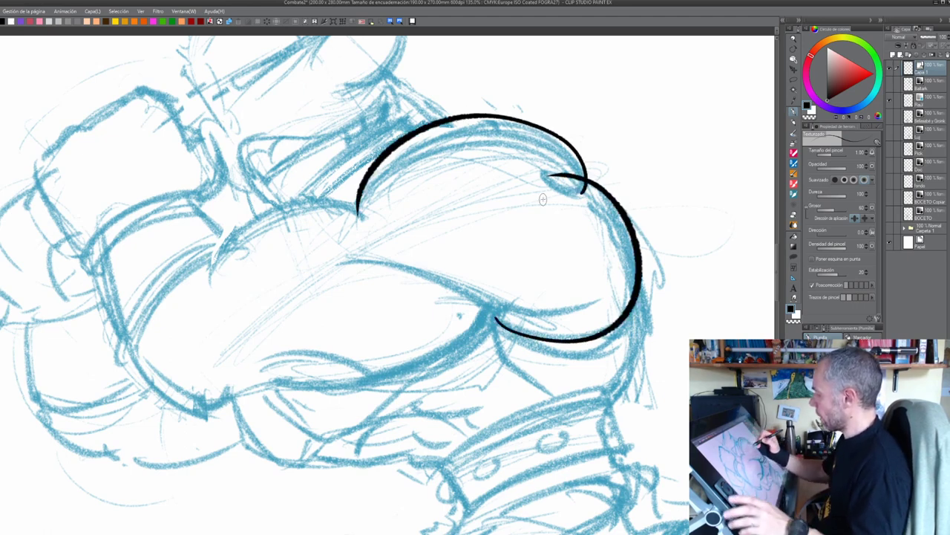
key(ctrl+z)
mouse_move(585, 197)
mouse_down()
mouse_move(558, 143)
mouse_move(489, 121)
mouse_move(417, 141)
mouse_move(362, 195)
mouse_move(254, 223)
mouse_move(211, 296)
mouse_up()
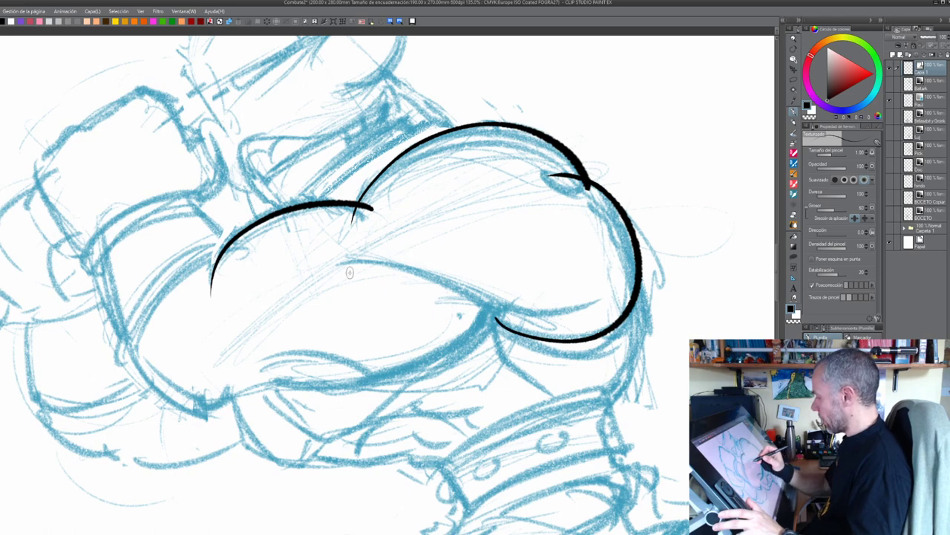
mouse_move(350, 271)
mouse_down()
mouse_move(398, 265)
mouse_move(476, 304)
mouse_move(597, 304)
mouse_up()
mouse_move(502, 308)
mouse_down()
mouse_move(473, 342)
mouse_move(361, 384)
mouse_move(240, 392)
mouse_move(223, 404)
mouse_move(228, 390)
mouse_move(205, 417)
mouse_move(186, 401)
mouse_up()
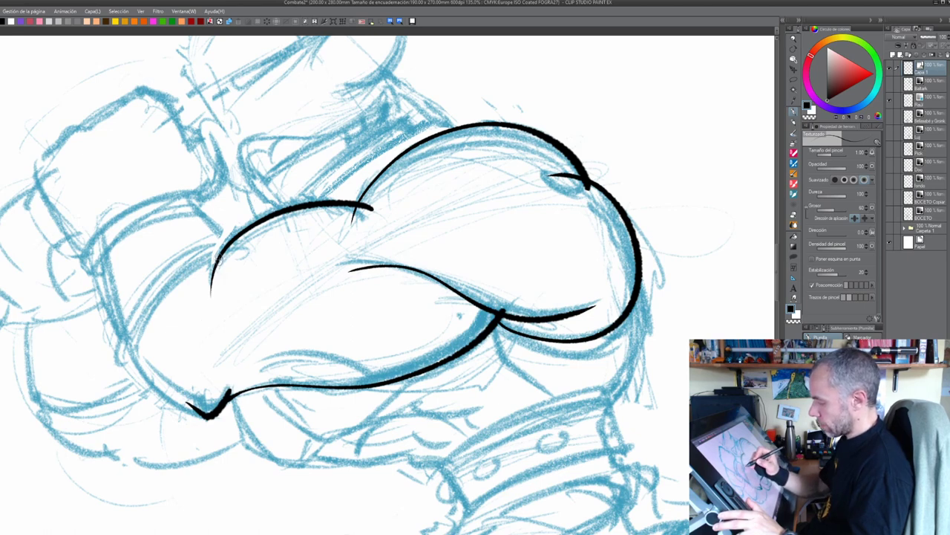
Ink the outer edge of the forearm and the wristband around it with tapered strokes
mouse_move(222, 255)
mouse_down()
mouse_move(155, 312)
mouse_move(138, 350)
mouse_move(163, 397)
mouse_move(194, 412)
mouse_up()
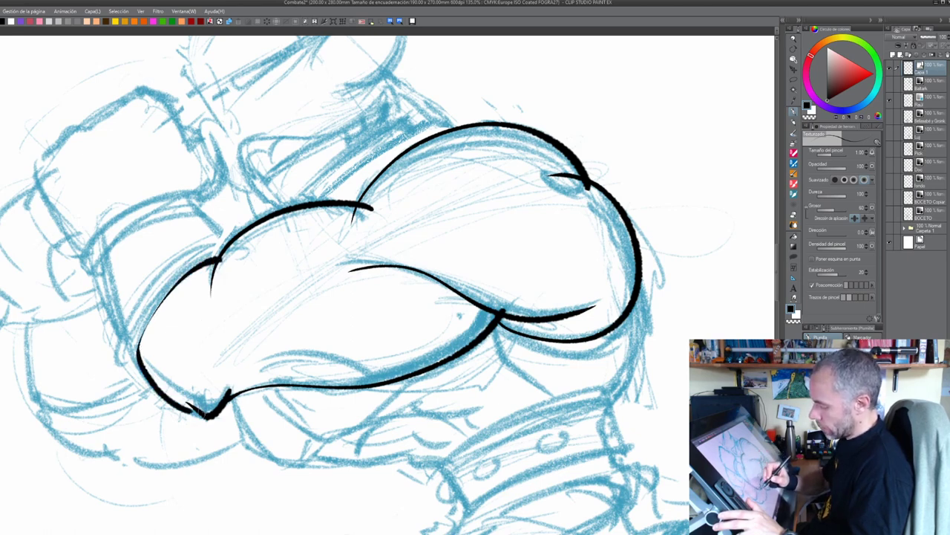
mouse_move(225, 243)
mouse_down()
mouse_move(138, 314)
mouse_move(128, 349)
mouse_up()
mouse_move(128, 349)
mouse_down()
mouse_move(93, 268)
mouse_move(93, 278)
mouse_move(125, 225)
mouse_move(189, 202)
mouse_move(230, 243)
mouse_up()
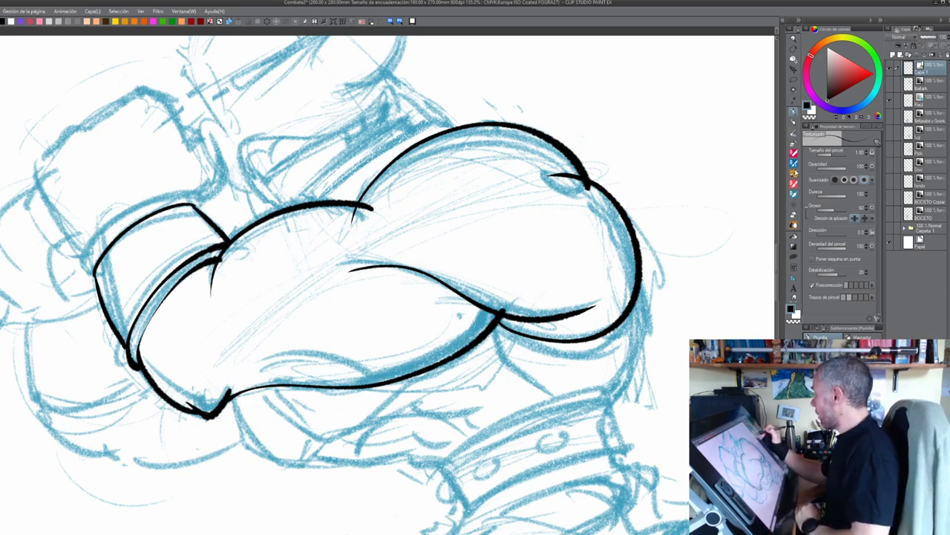
Try the vector eraser at size 0.61 on the line tip crossing the shoulder contour, by touched area and up to the intersection
click(794, 215)
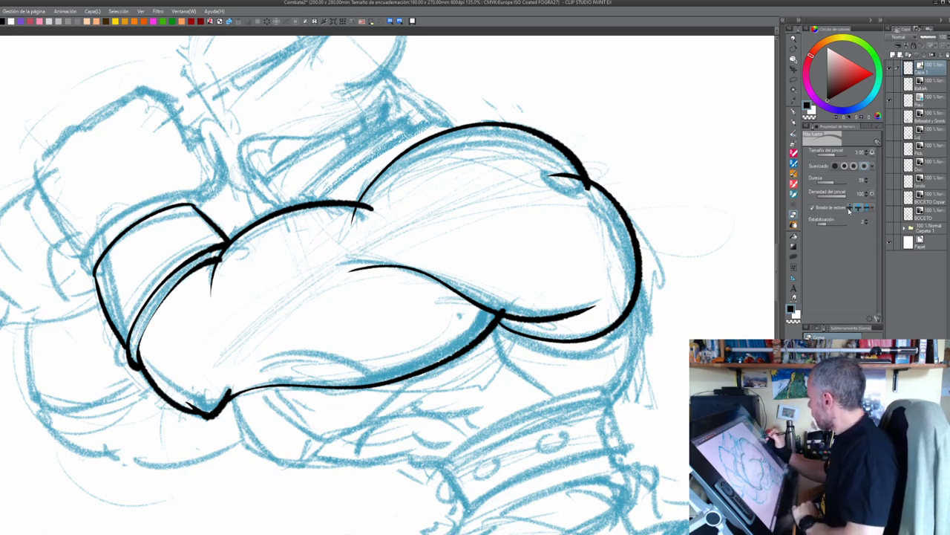
drag(839, 156, 832, 156)
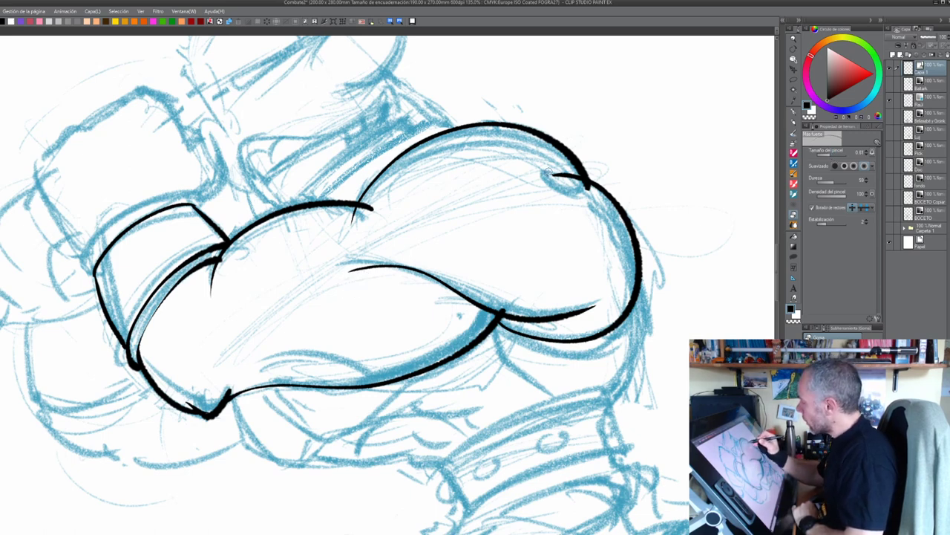
drag(548, 175, 557, 175)
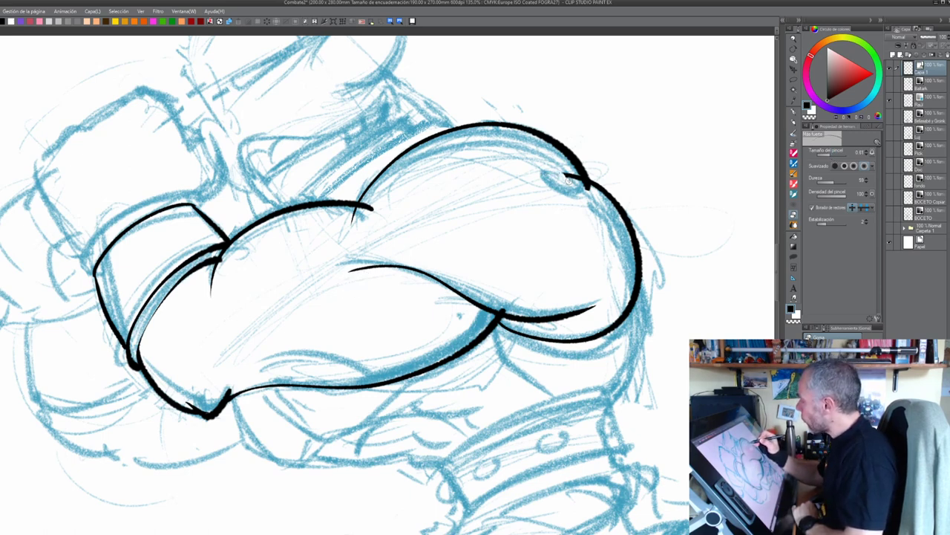
drag(557, 177, 572, 176)
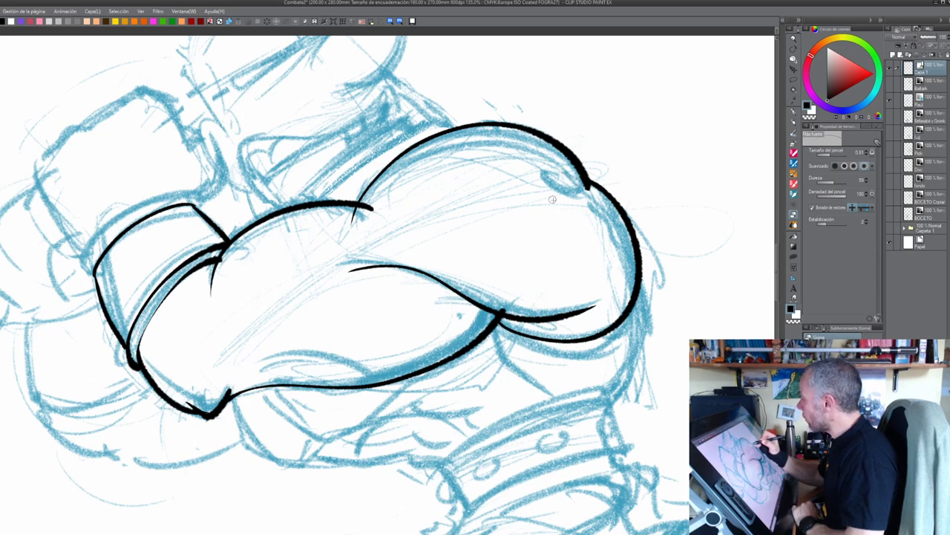
drag(563, 175, 582, 179)
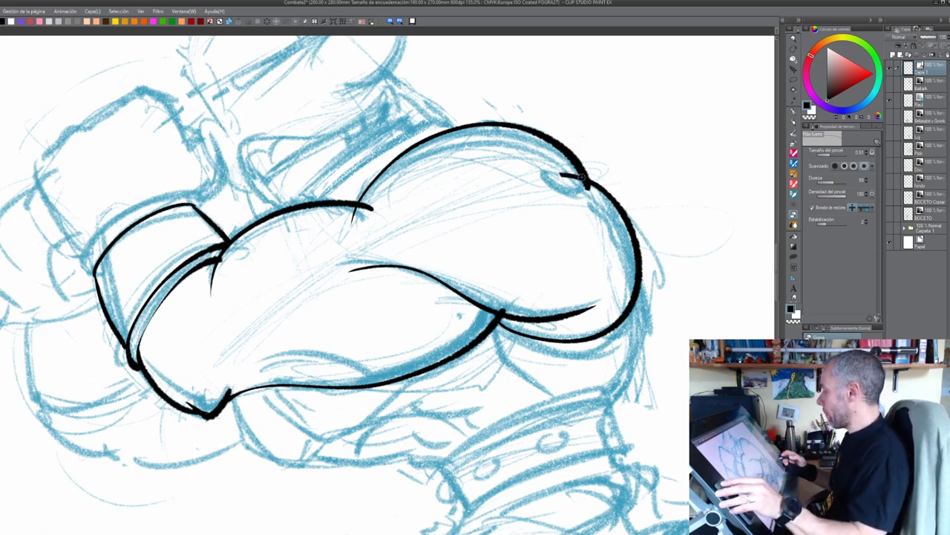
drag(560, 175, 582, 176)
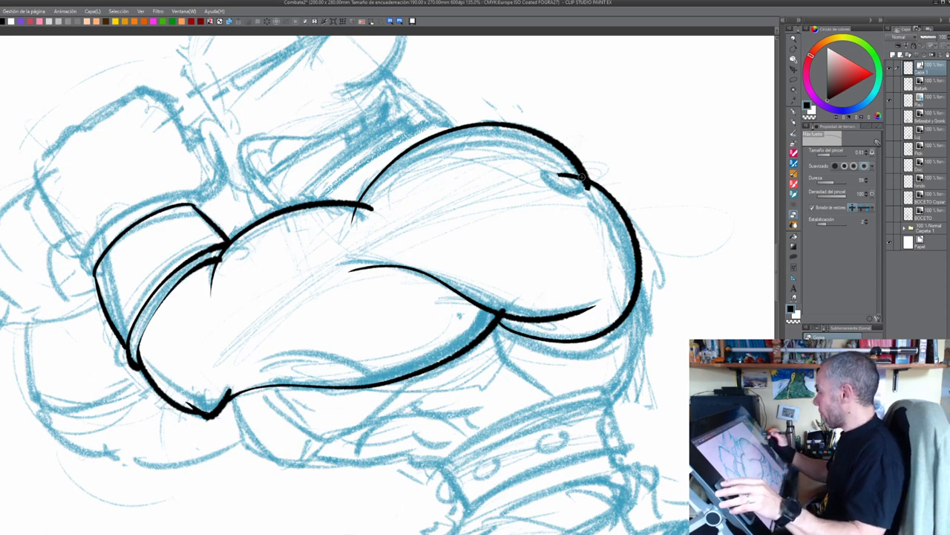
drag(546, 176, 585, 176)
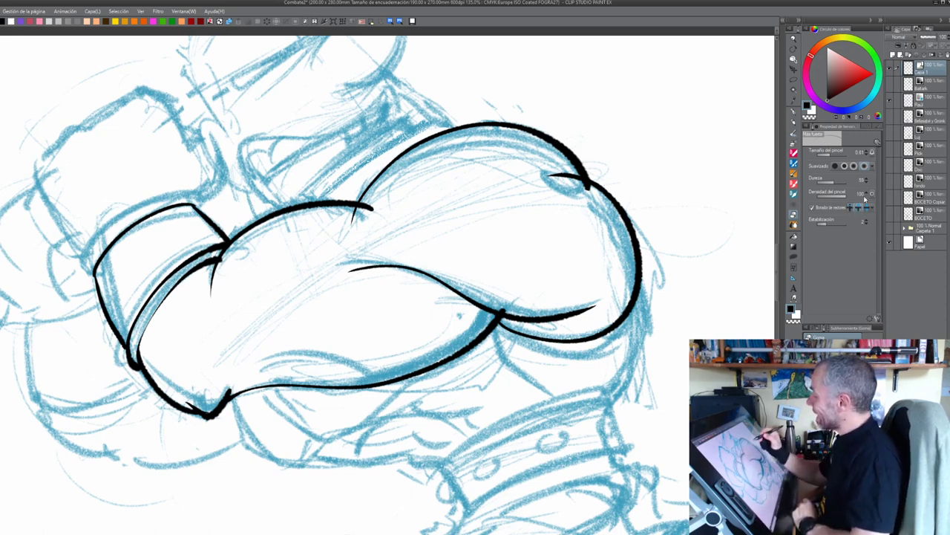
drag(550, 177, 586, 182)
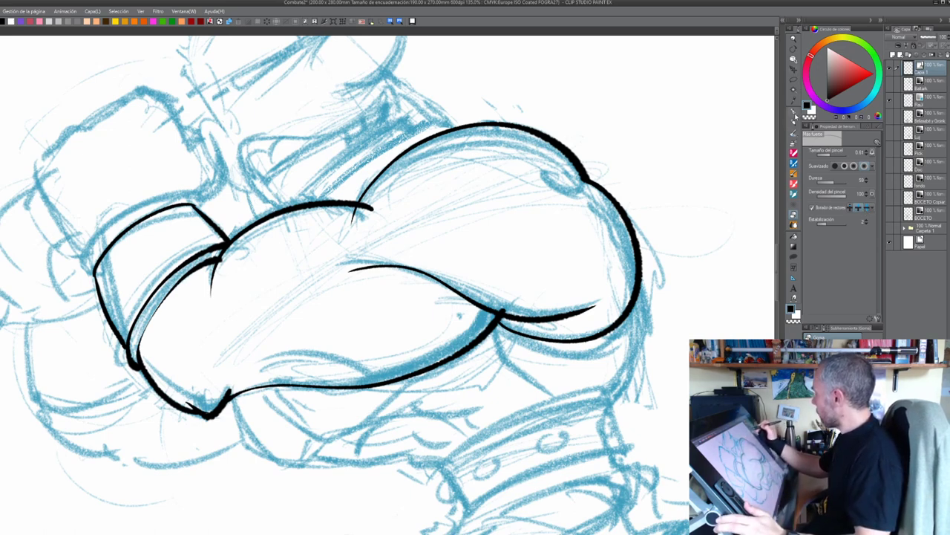
Ink the strap shapes and collar above the shoulder with the pen, letting the strokes cross the muscle contours
click(795, 113)
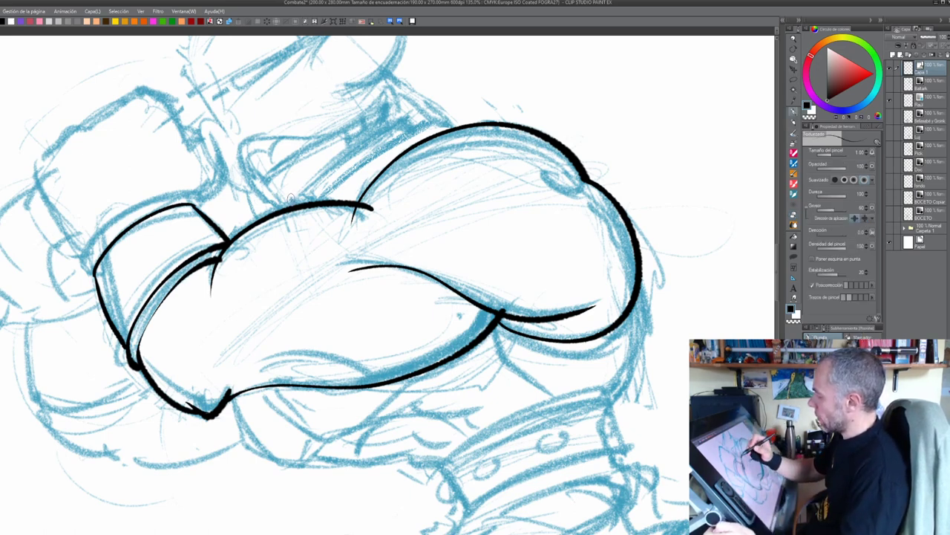
mouse_move(290, 200)
mouse_down()
mouse_move(442, 115)
mouse_move(490, 185)
mouse_move(324, 260)
mouse_up()
drag(265, 178, 304, 242)
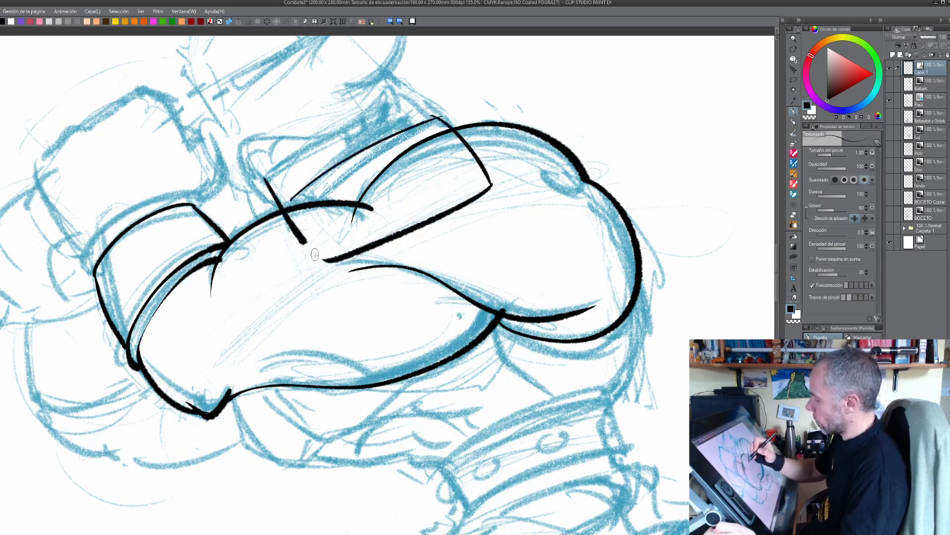
drag(252, 173, 320, 260)
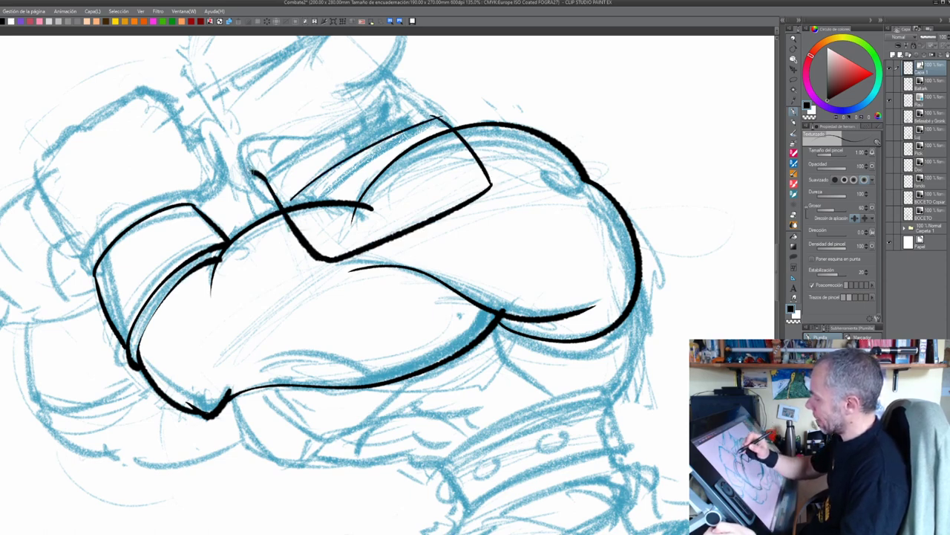
mouse_move(252, 172)
mouse_down()
mouse_move(245, 140)
mouse_move(292, 137)
mouse_move(395, 83)
mouse_up()
drag(392, 72, 437, 123)
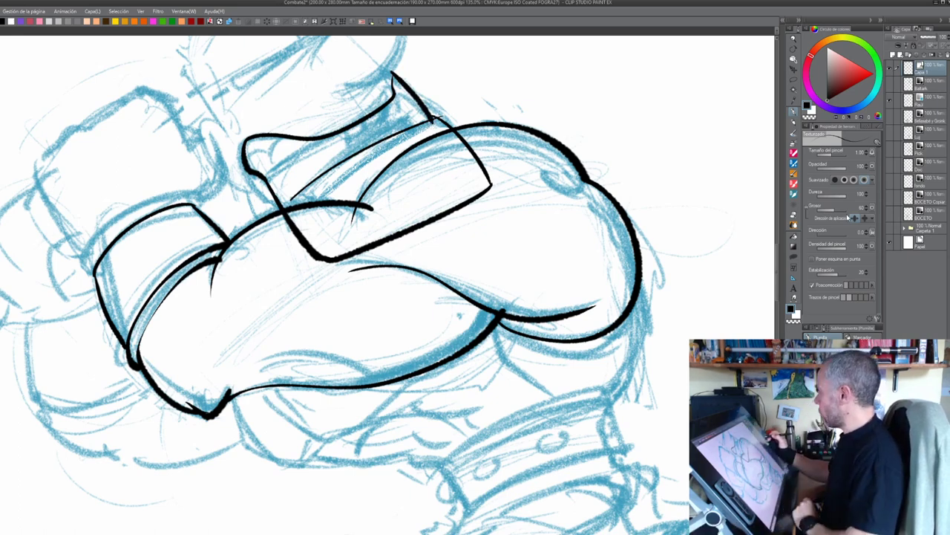
Set the vector eraser to whole line and remove the strap, collar and upper muscle contour strokes
click(794, 215)
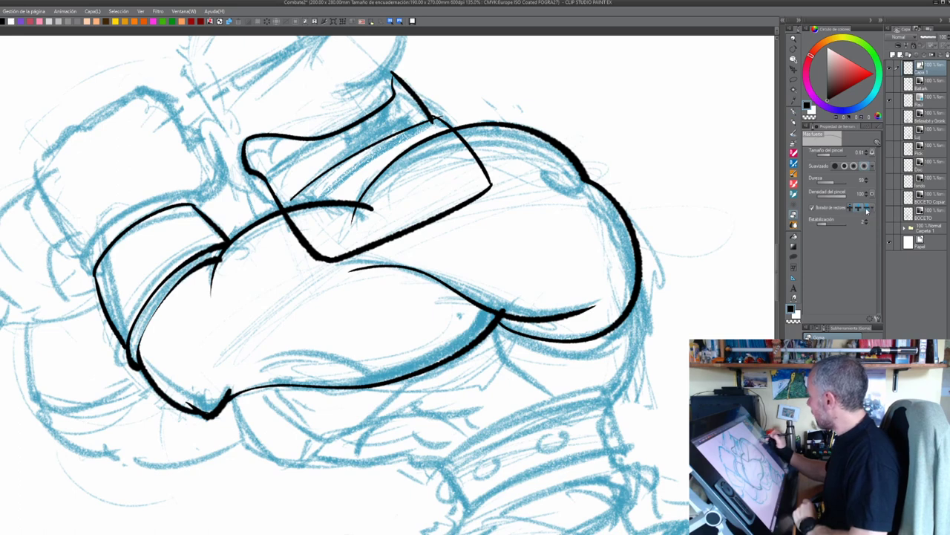
click(866, 209)
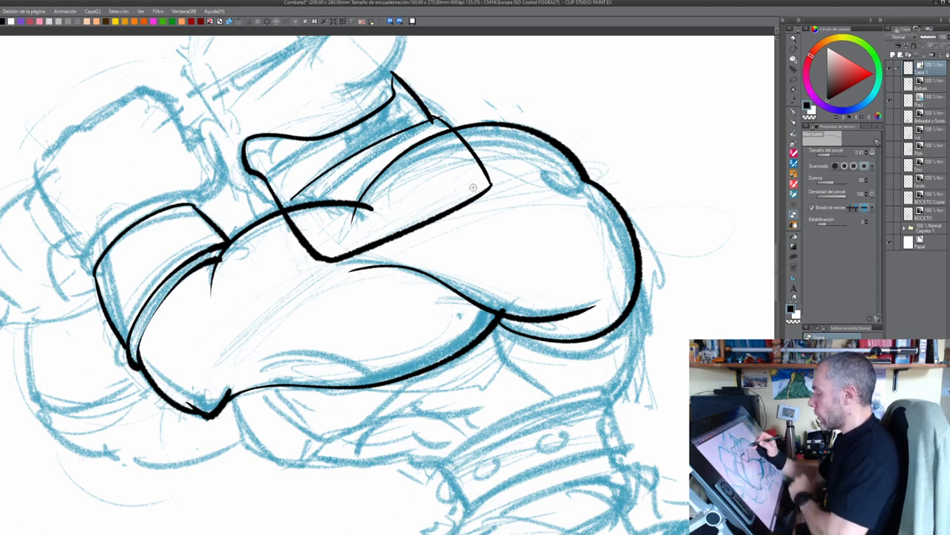
drag(473, 187, 479, 217)
drag(327, 245, 272, 189)
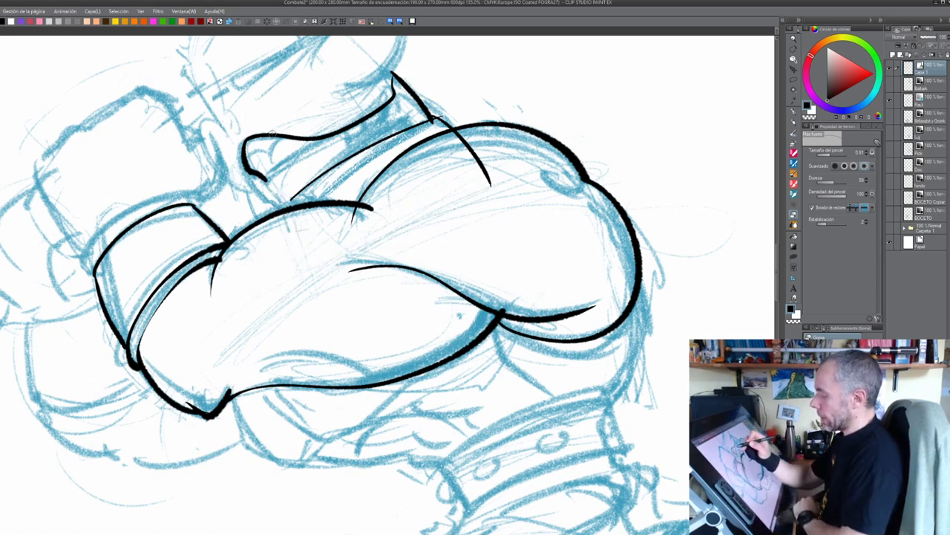
mouse_move(273, 134)
mouse_down()
mouse_move(245, 155)
mouse_move(285, 156)
mouse_up()
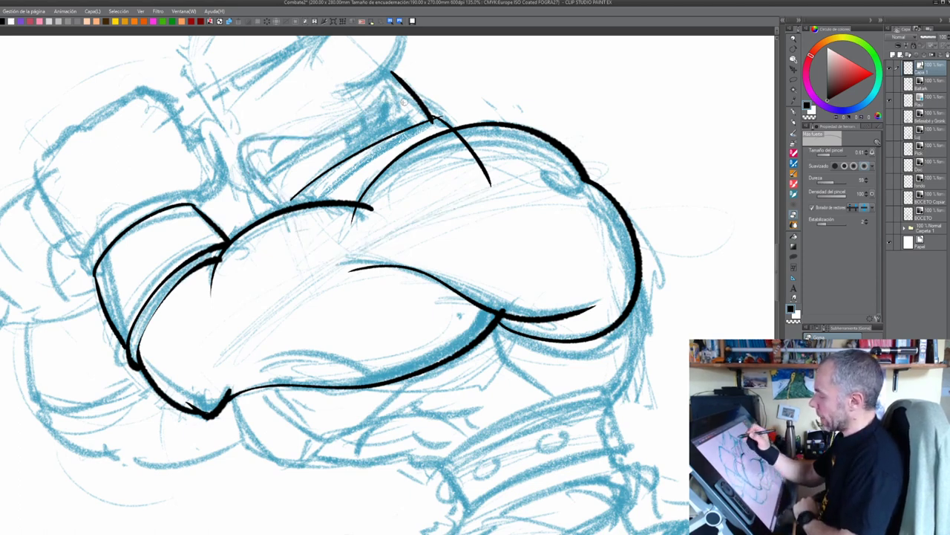
drag(405, 103, 450, 83)
mouse_move(438, 124)
mouse_down()
mouse_move(419, 119)
mouse_move(391, 154)
mouse_up()
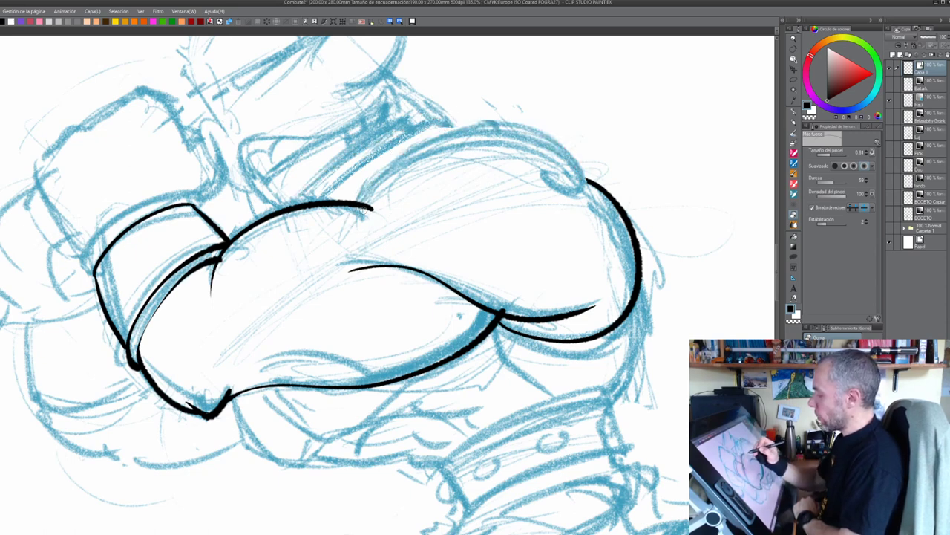
drag(357, 214, 360, 210)
drag(359, 211, 318, 257)
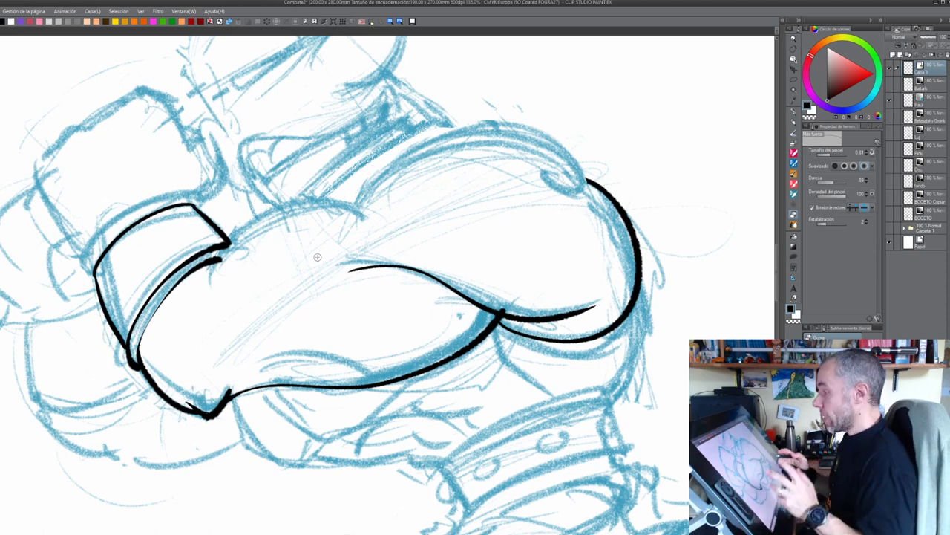
Clear the remaining ink and delete the vector layer Capa 1
click(266, 22)
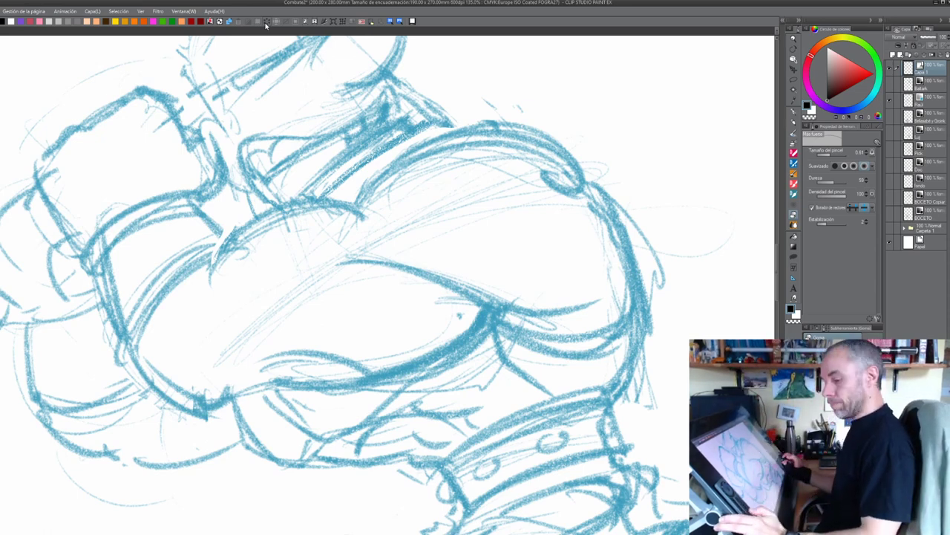
key(ctrl+0)
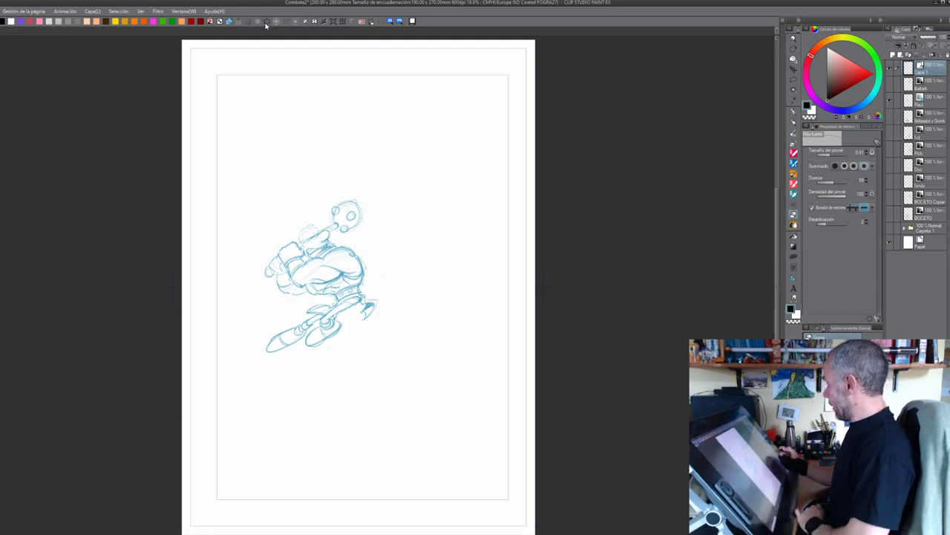
click(947, 55)
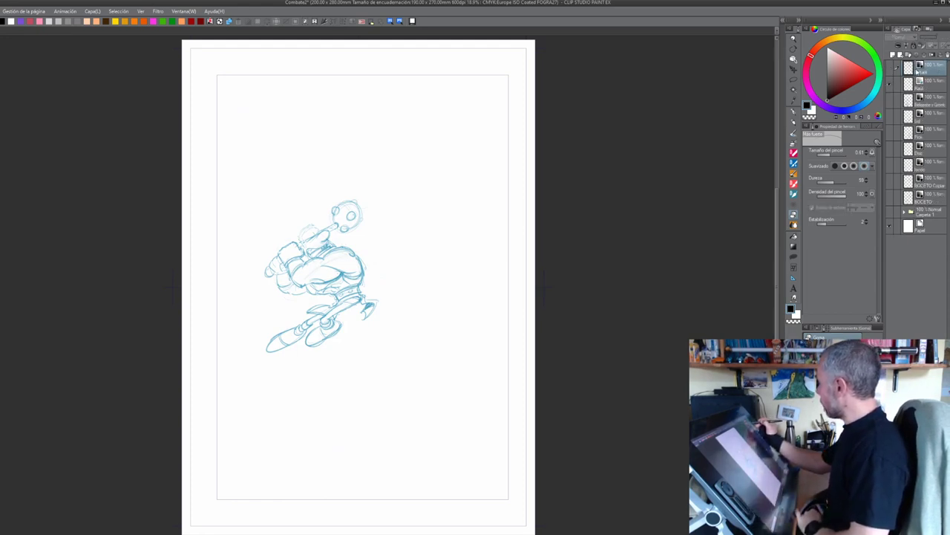
Turn off the layer colour effect on the muscular character's sketch layer
click(930, 84)
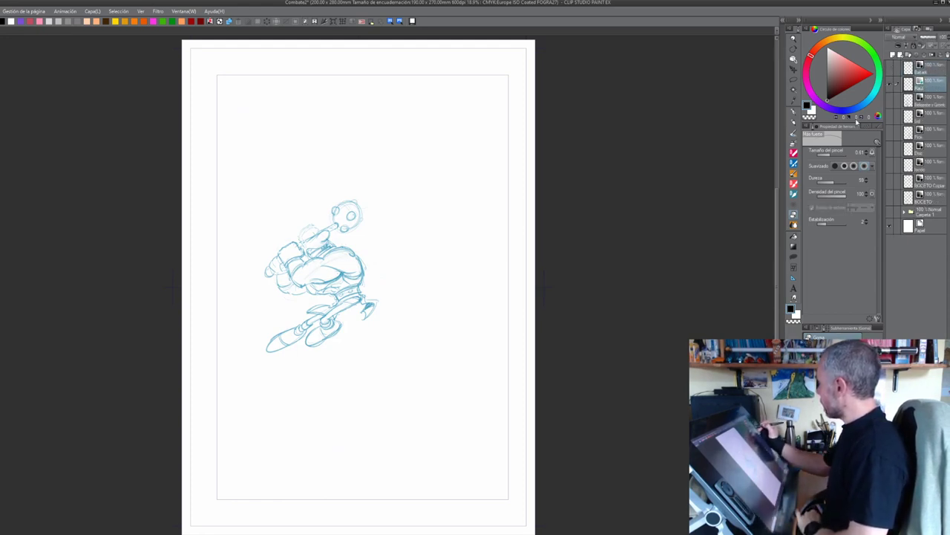
click(868, 127)
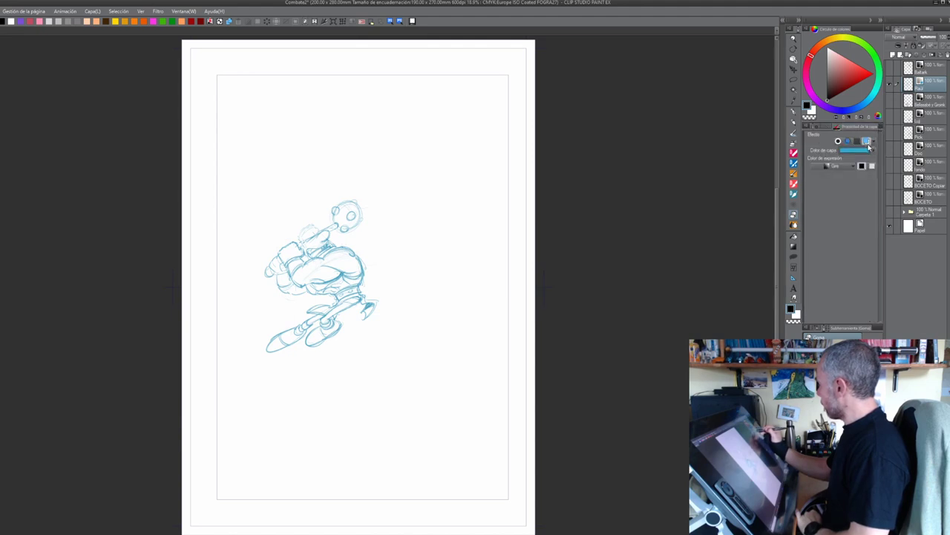
click(868, 141)
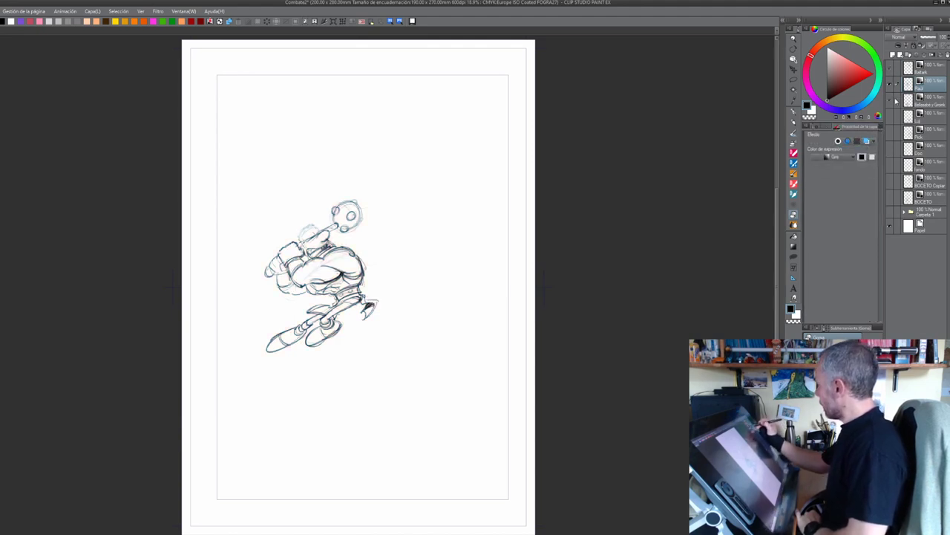
Show all the character sketch layers, hide BOCETO and BOCETO Copiar, and select the topmost layer
drag(892, 154, 891, 198)
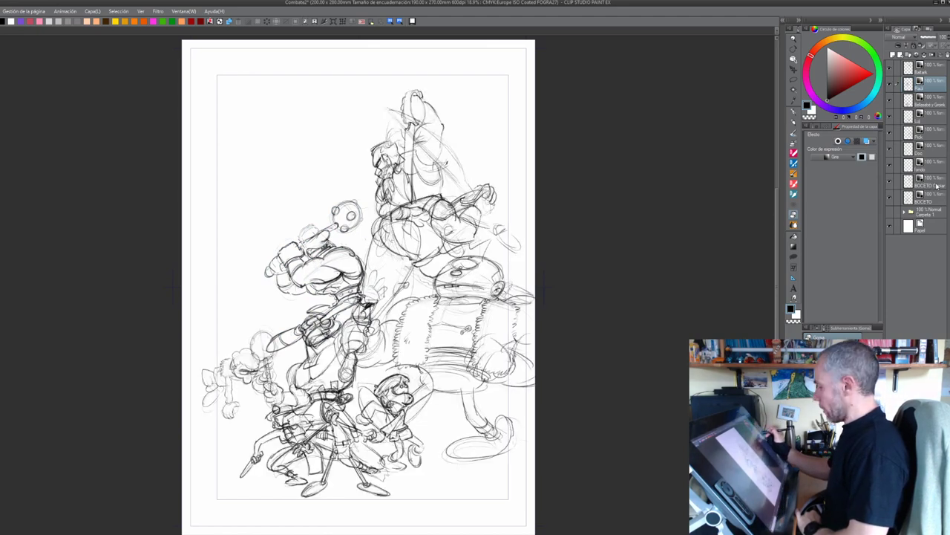
click(933, 188)
click(891, 198)
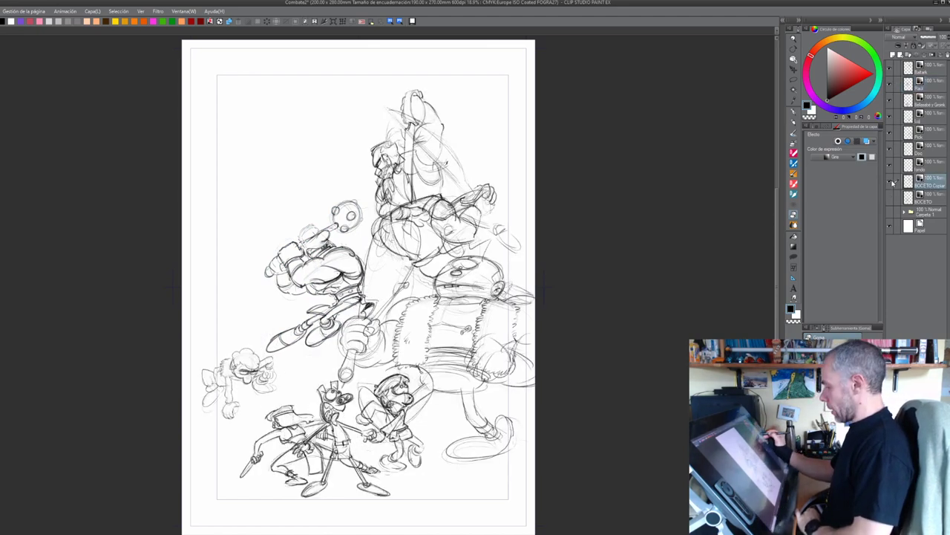
click(893, 182)
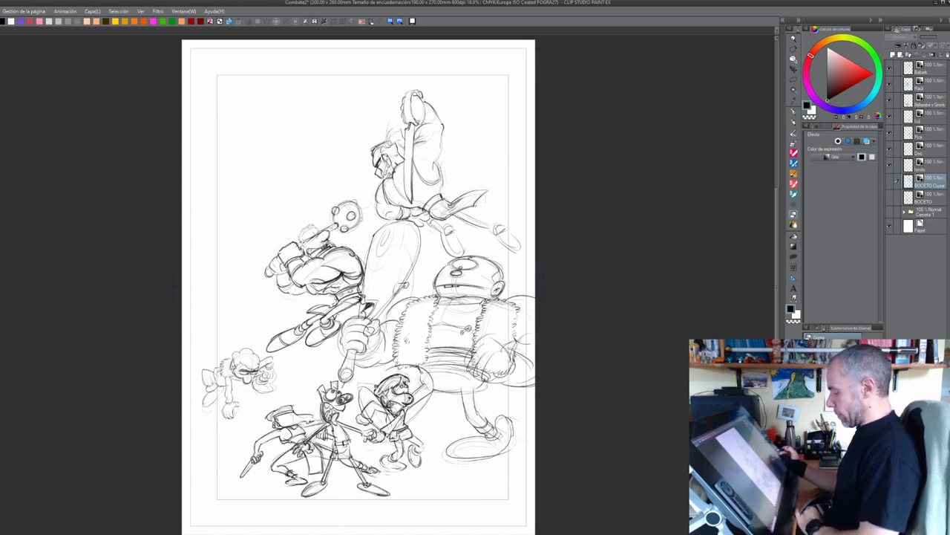
click(933, 68)
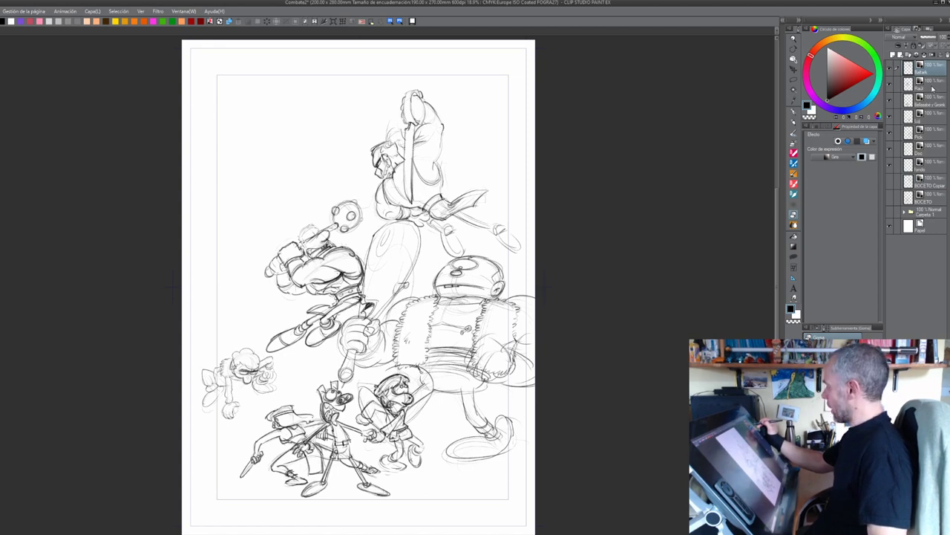
Move the muscular character's sketch layer and the sword-wielding character's sketch layer slightly up and left on the page
click(932, 84)
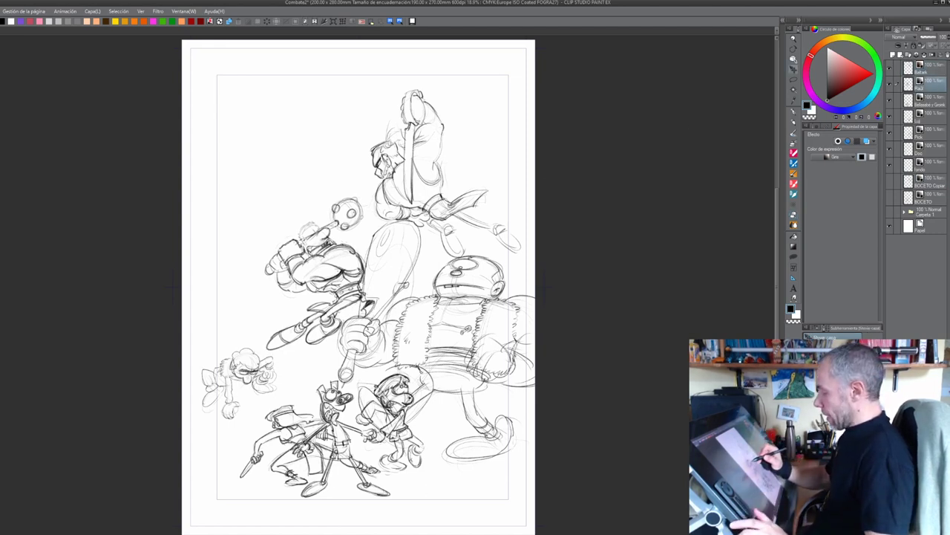
drag(321, 273, 309, 241)
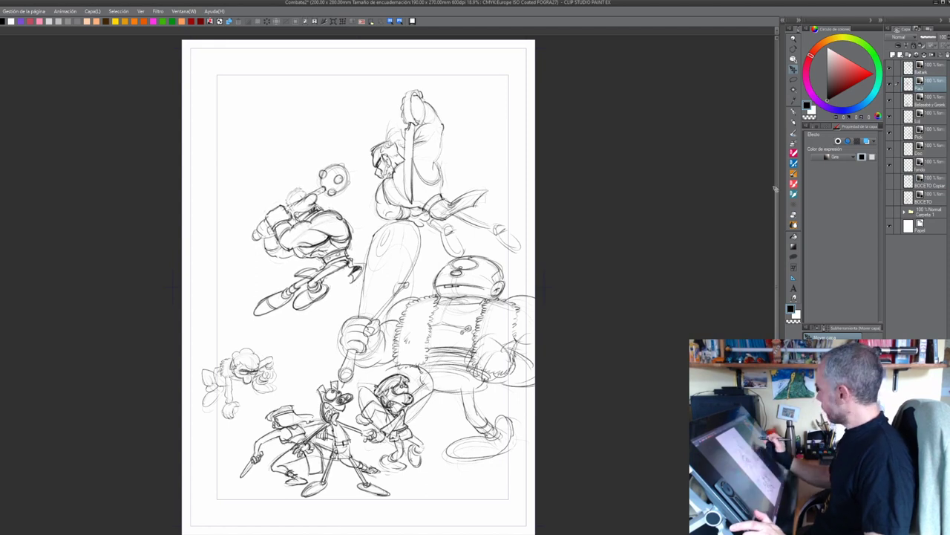
click(933, 67)
drag(461, 171, 454, 152)
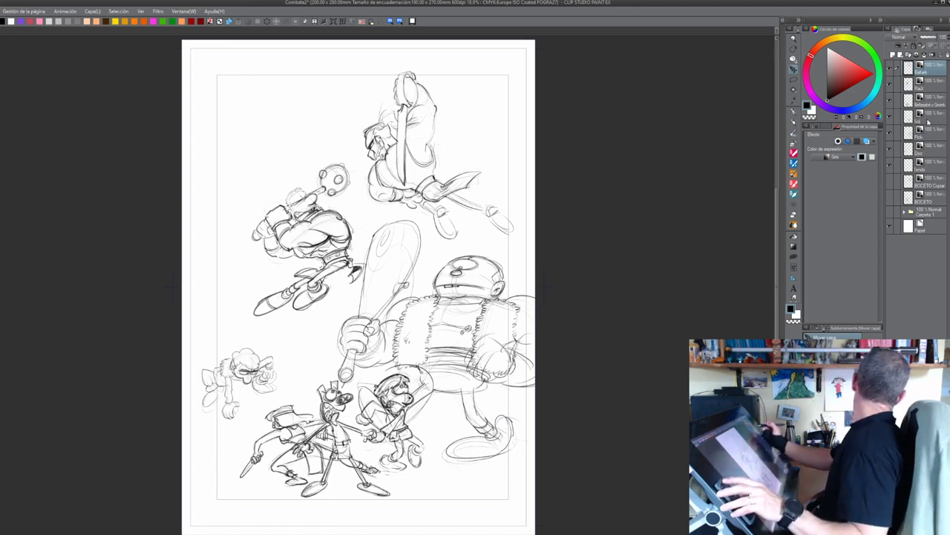
Select the sketch layer of the standing pair with the knife and nudge it slightly on the page
click(930, 167)
key(m)
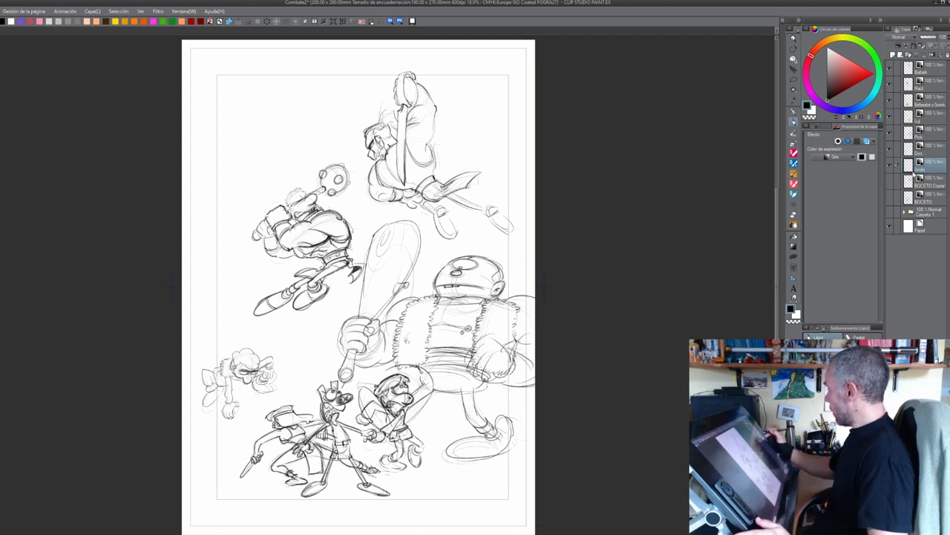
click(934, 103)
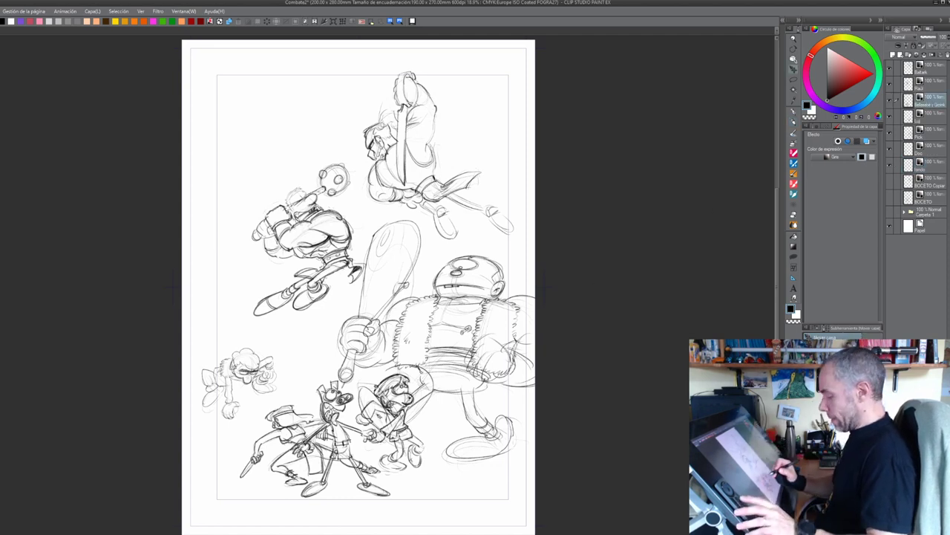
key(k)
mouse_move(358, 441)
mouse_down()
mouse_move(366, 452)
mouse_move(357, 428)
mouse_move(371, 456)
mouse_move(360, 453)
mouse_move(362, 443)
mouse_up()
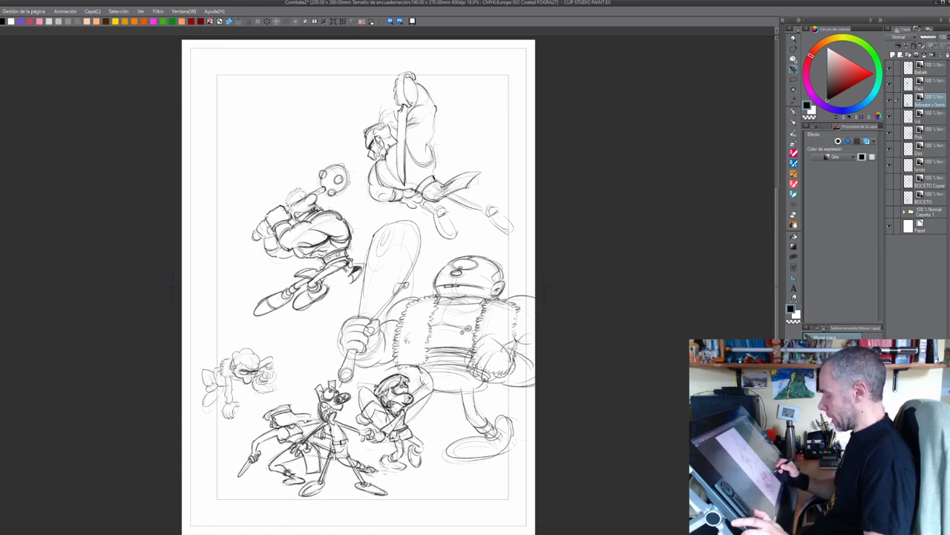
Move the giant and the small big-nosed character together to the page's upper left, and the muscular and sword-wielding characters down to the right
click(928, 123)
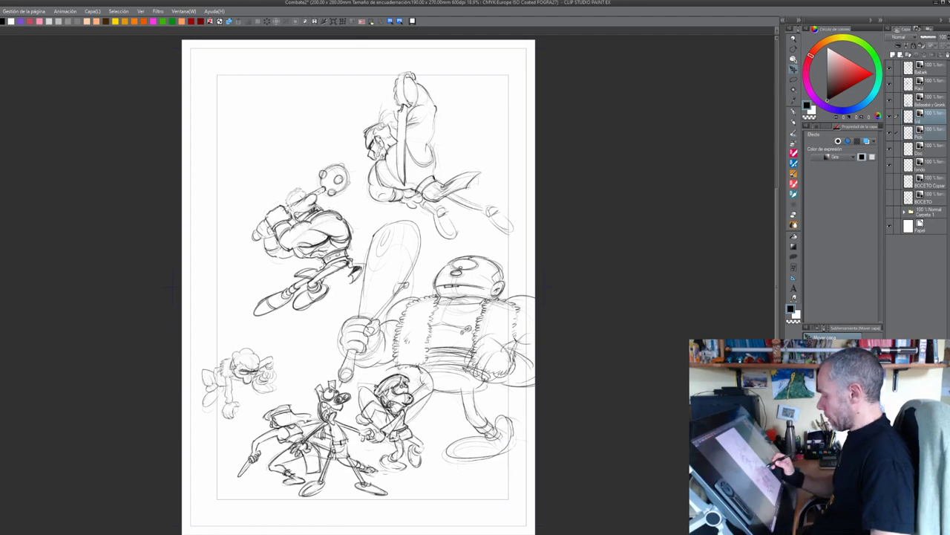
mouse_move(460, 327)
mouse_down()
mouse_move(471, 213)
mouse_move(334, 243)
mouse_move(318, 211)
mouse_up()
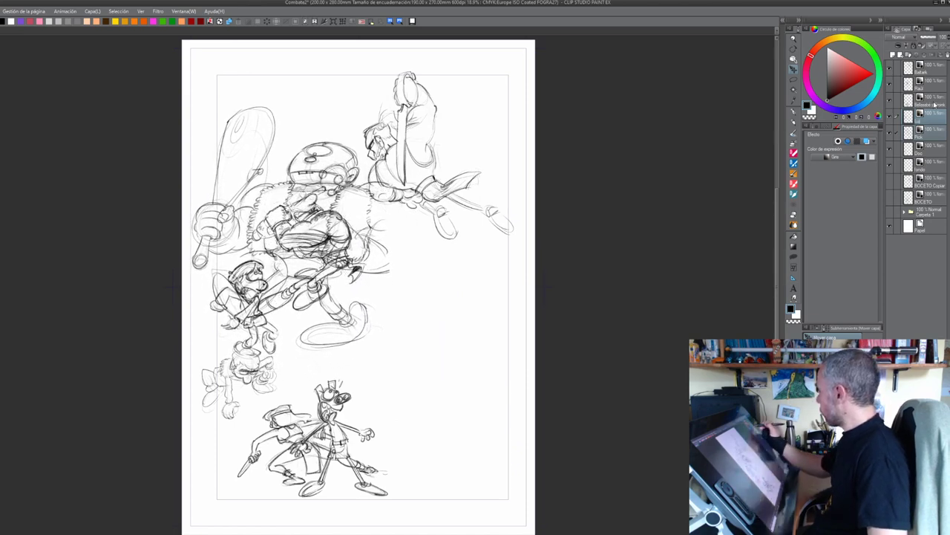
click(934, 69)
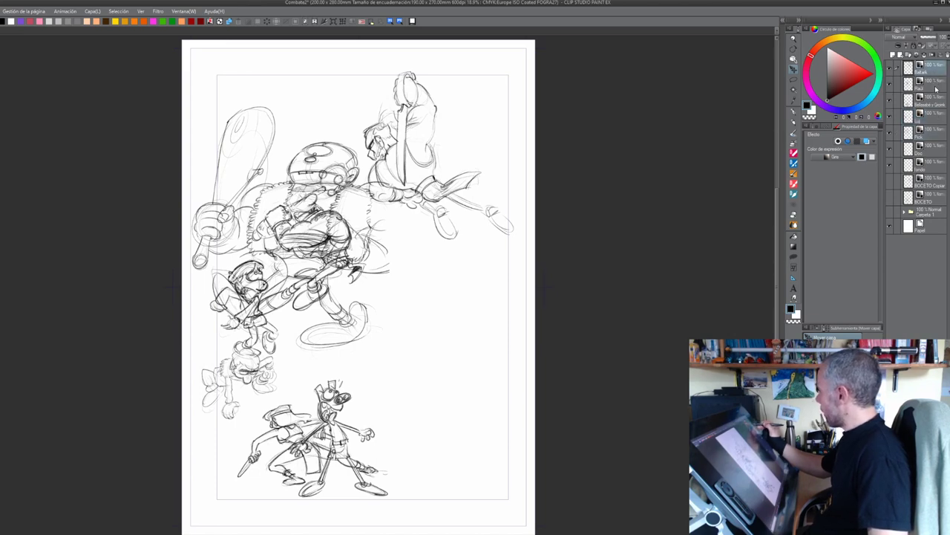
mouse_move(393, 259)
mouse_down()
mouse_move(425, 308)
mouse_move(417, 346)
mouse_move(444, 346)
mouse_move(469, 369)
mouse_move(458, 319)
mouse_up()
click(932, 72)
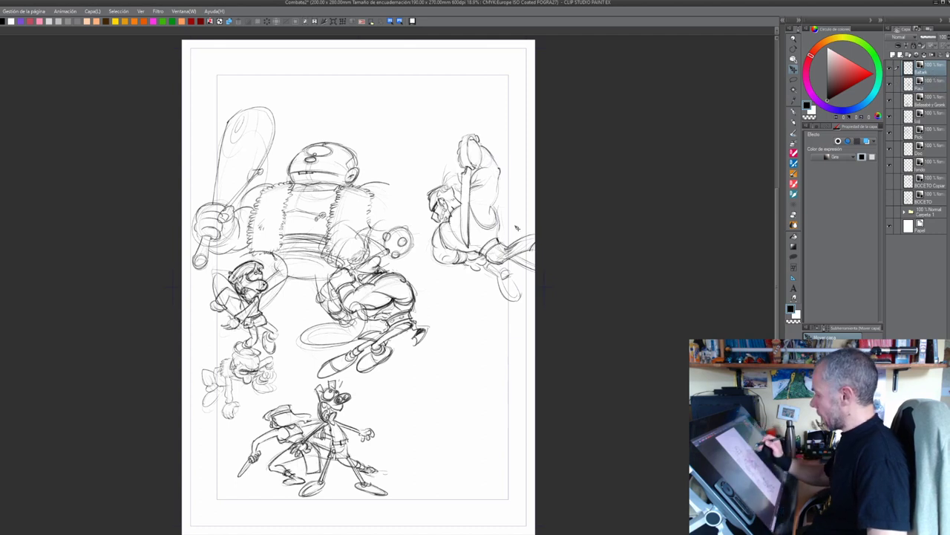
drag(487, 241, 458, 235)
drag(542, 284, 525, 277)
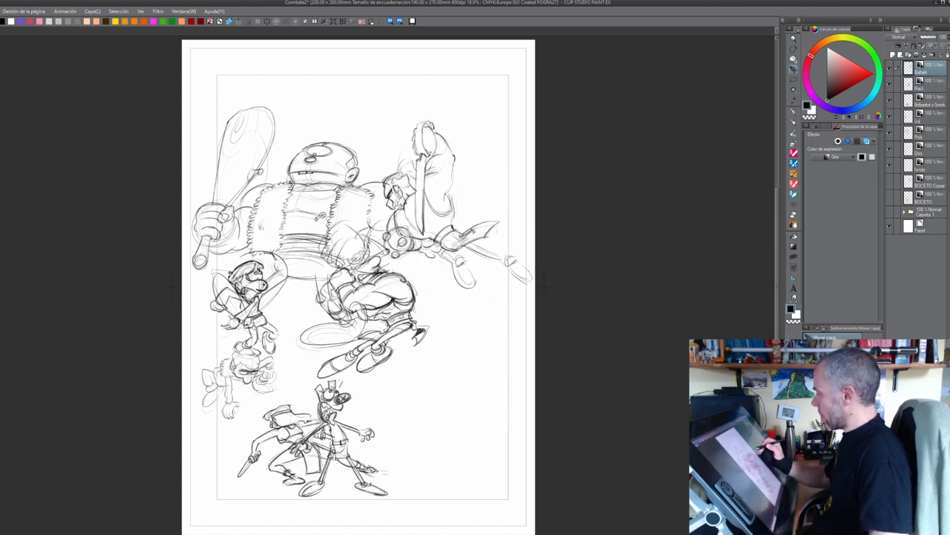
Move the giant's sketch layer up on its own and shift the standing pair's layer slightly to the right
click(937, 136)
mouse_move(359, 234)
mouse_down()
mouse_move(364, 196)
mouse_move(335, 196)
mouse_up()
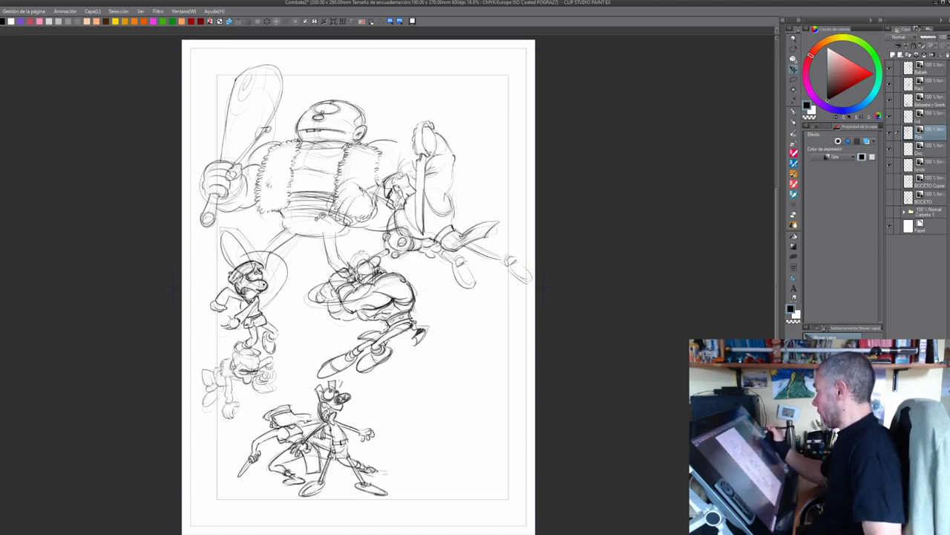
click(937, 101)
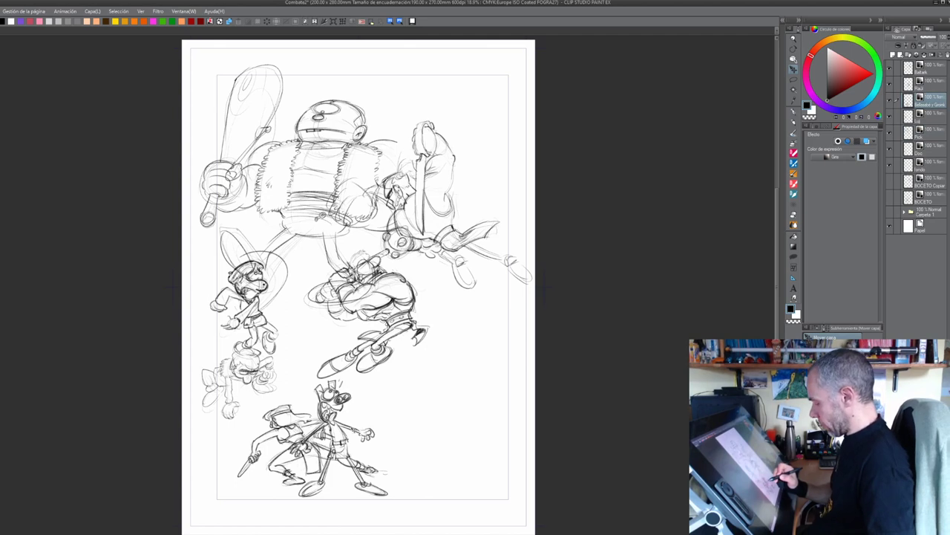
mouse_move(327, 438)
mouse_down()
mouse_move(354, 437)
mouse_move(333, 437)
mouse_up()
Nudge the crawling curly-haired character's layer down and right, and clear the stray foot outline below the standing pair from it
click(925, 150)
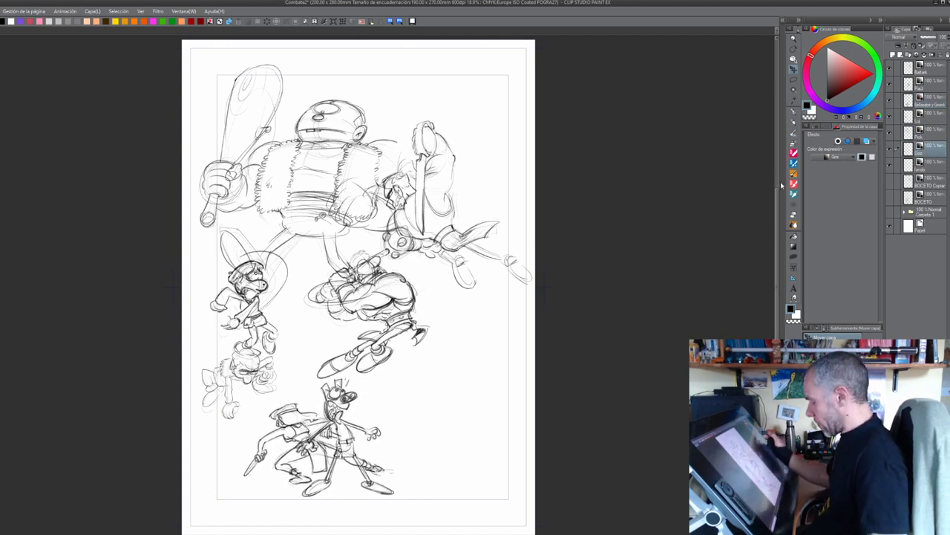
drag(286, 375, 292, 386)
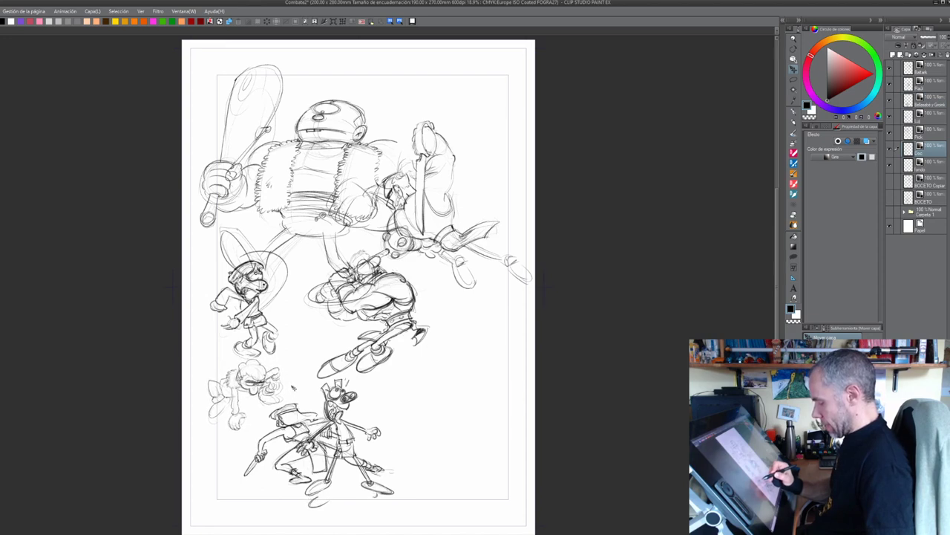
key(m)
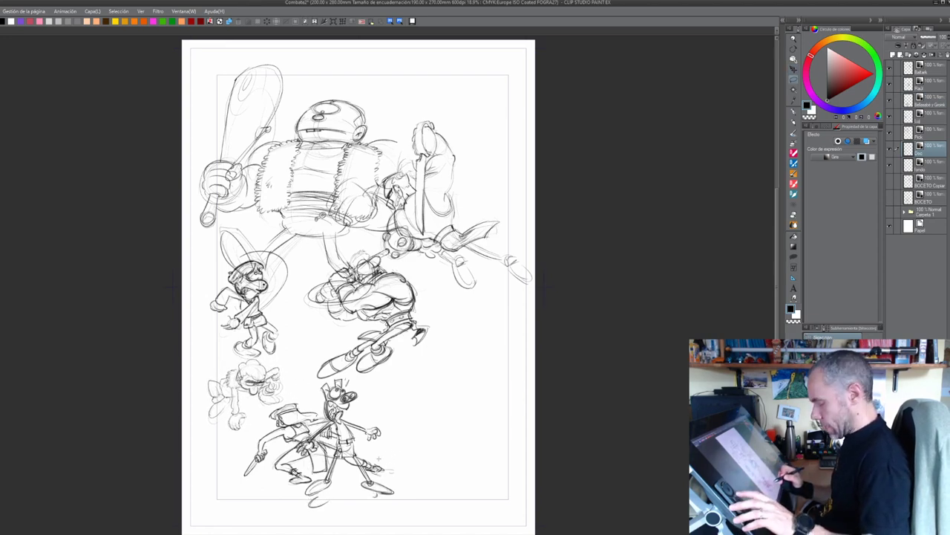
mouse_move(396, 448)
mouse_down()
mouse_move(401, 512)
mouse_move(397, 450)
mouse_up()
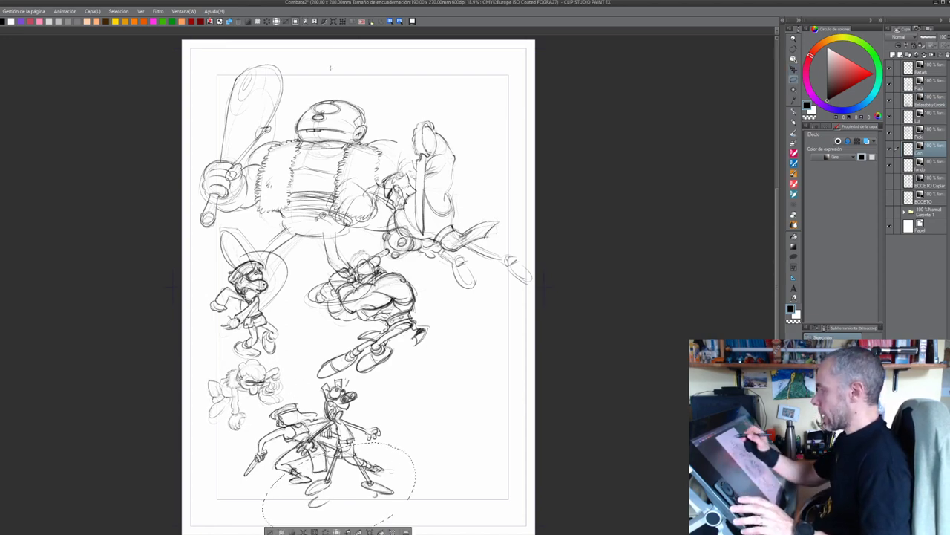
click(271, 23)
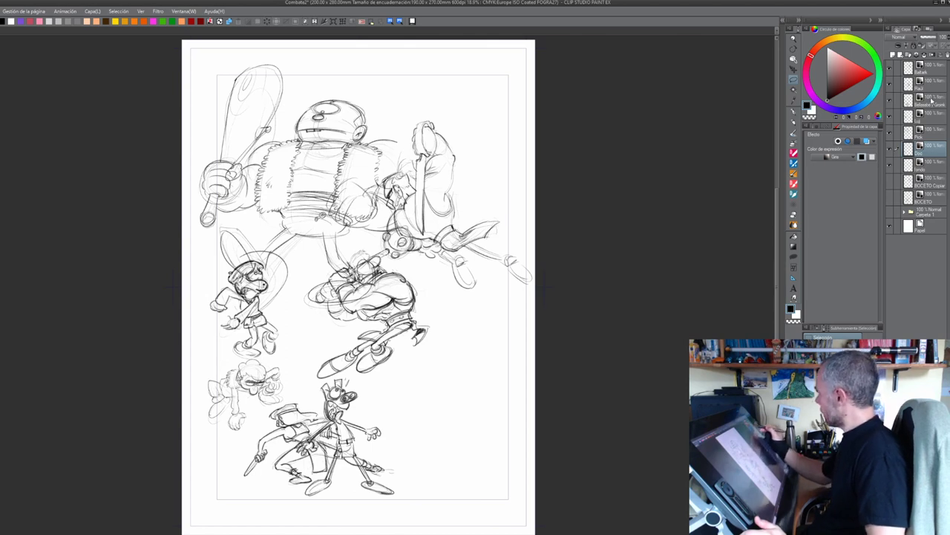
Move the muscular character's layer and the sword-wielding character's layer up and left on the page
click(925, 83)
drag(388, 307, 309, 280)
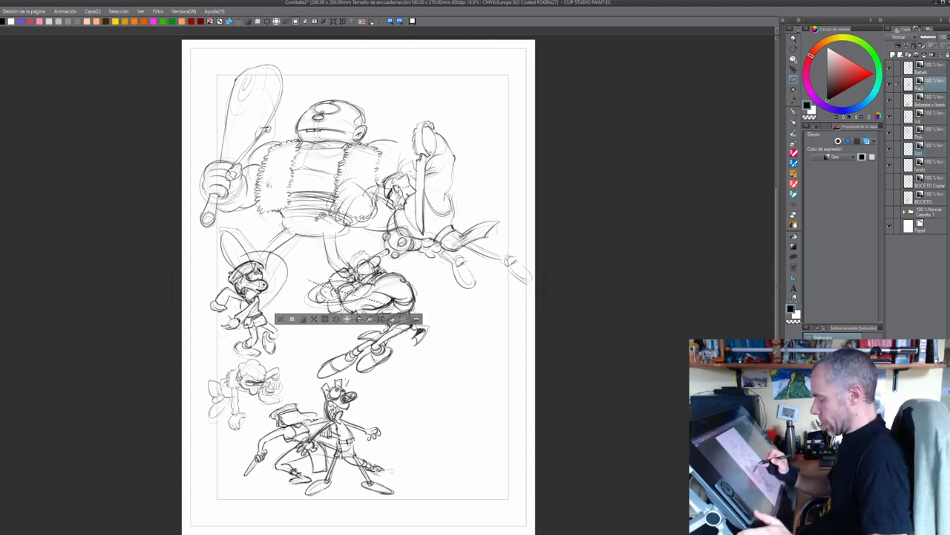
key(ctrl+z)
key(k)
mouse_move(386, 312)
mouse_down()
mouse_move(293, 277)
mouse_move(298, 267)
mouse_up()
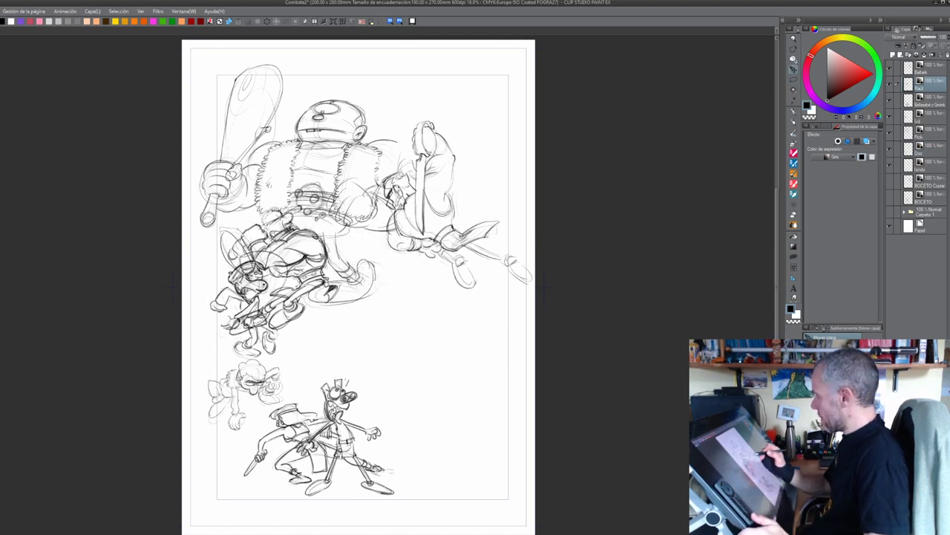
click(934, 69)
drag(443, 220, 389, 185)
Move the small big-nosed character beside the standing pair and the giant back to the right side of the page
click(928, 116)
drag(313, 317, 426, 378)
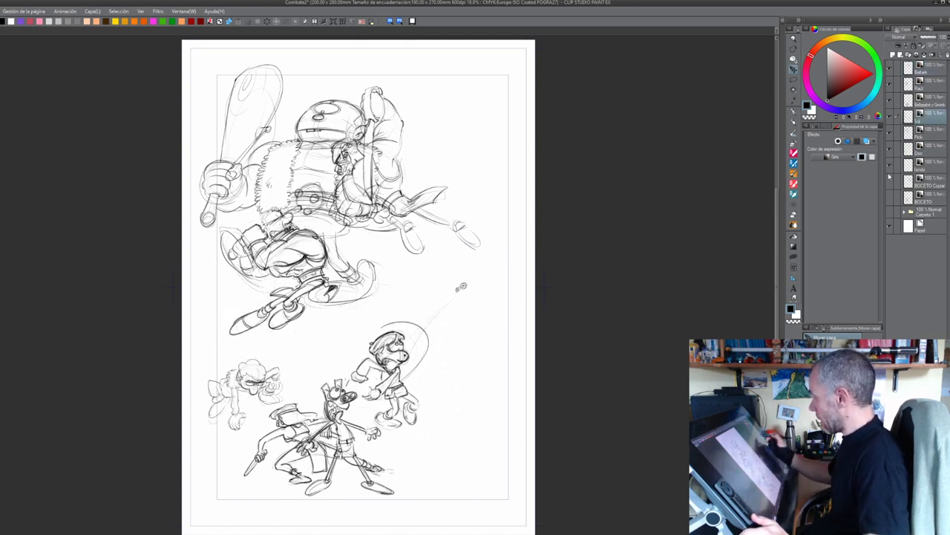
click(937, 131)
drag(380, 207, 518, 323)
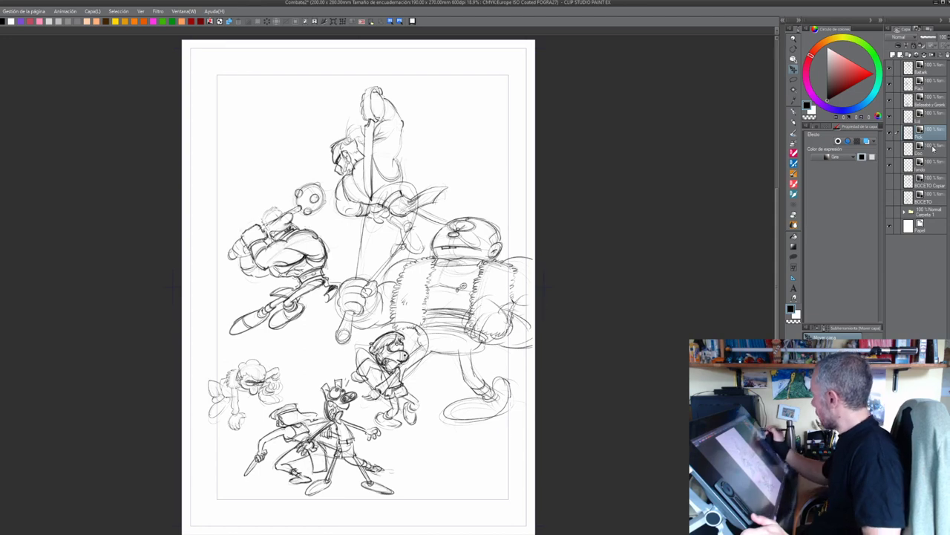
Select the standing pair's sketch layer and set the eraser's brush size to 2.71
click(937, 106)
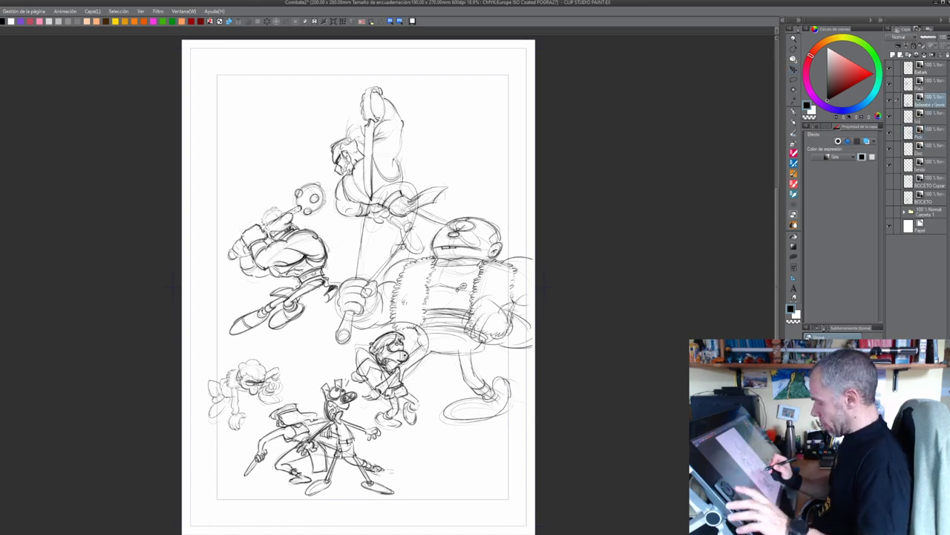
scroll(335, 390, up, 4)
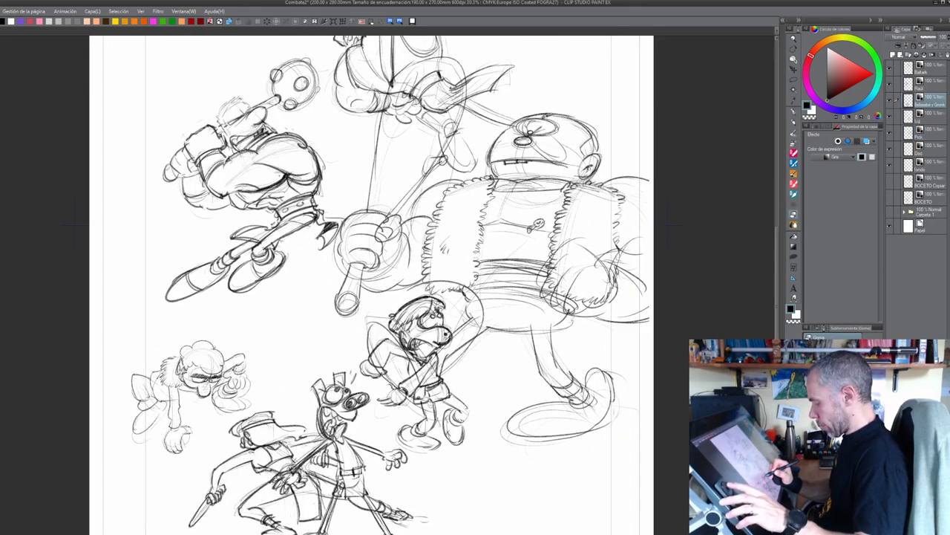
scroll(336, 390, down, 1)
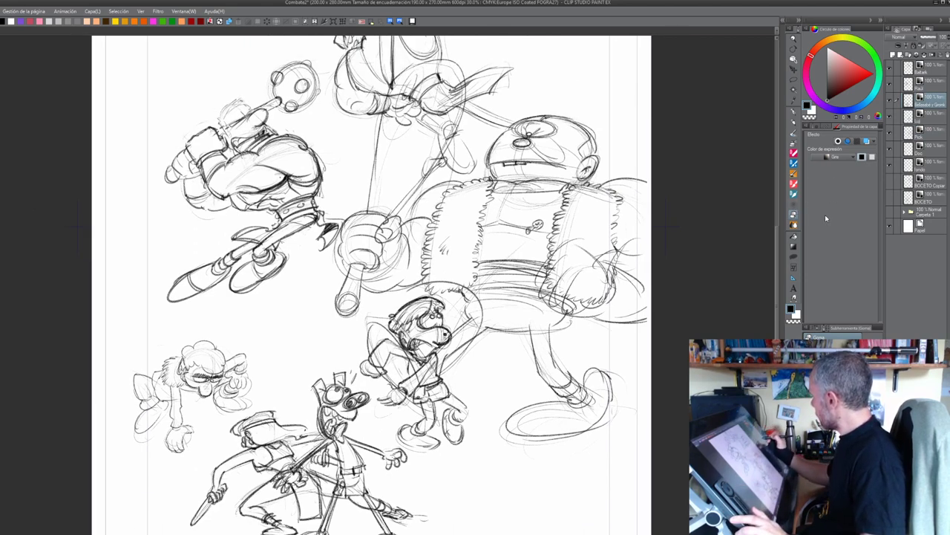
click(817, 127)
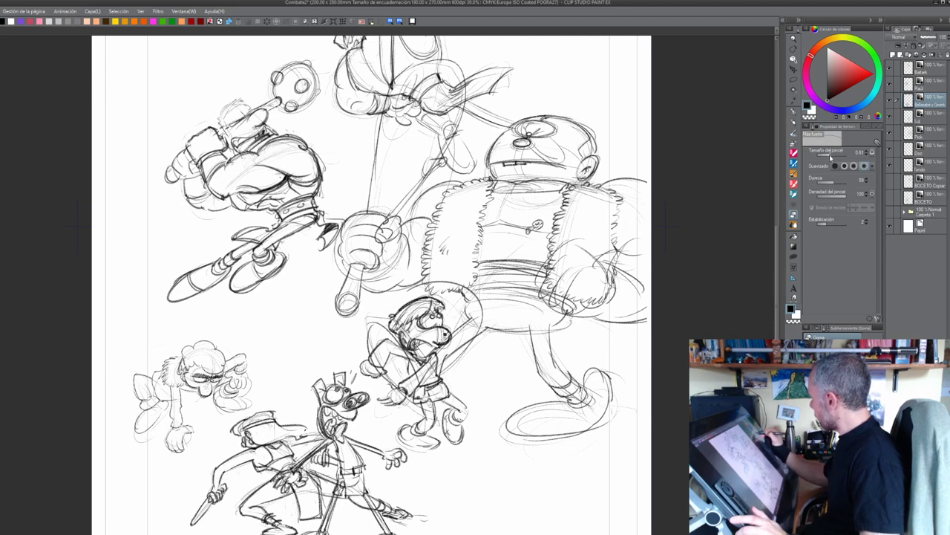
drag(835, 156, 835, 156)
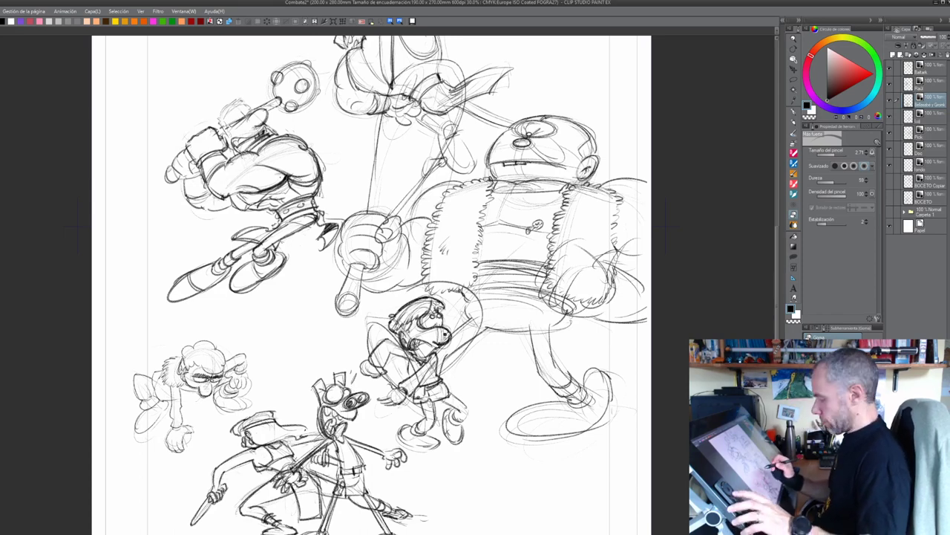
drag(416, 312, 480, 221)
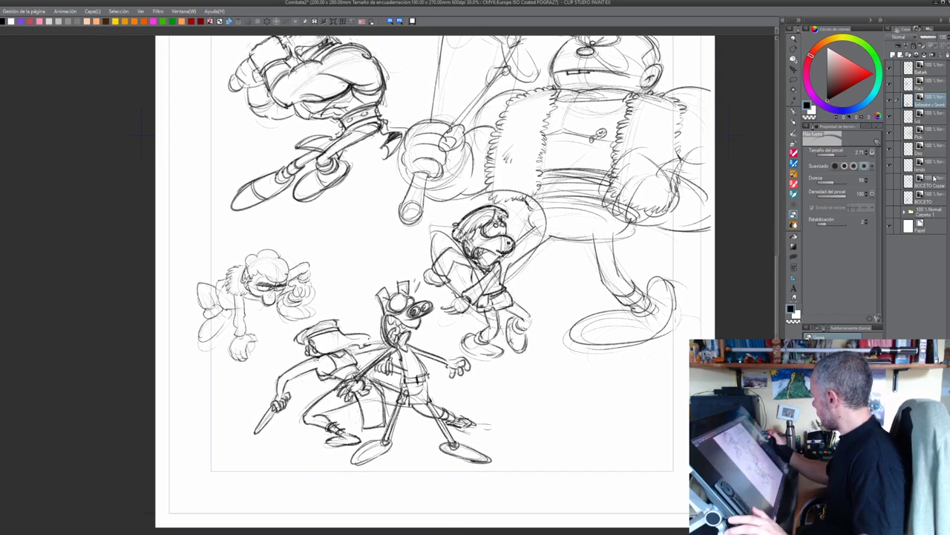
Move the sword-wielding character's layer up and right, and nudge the small big-nosed character's layer down and right
key(ctrl+0)
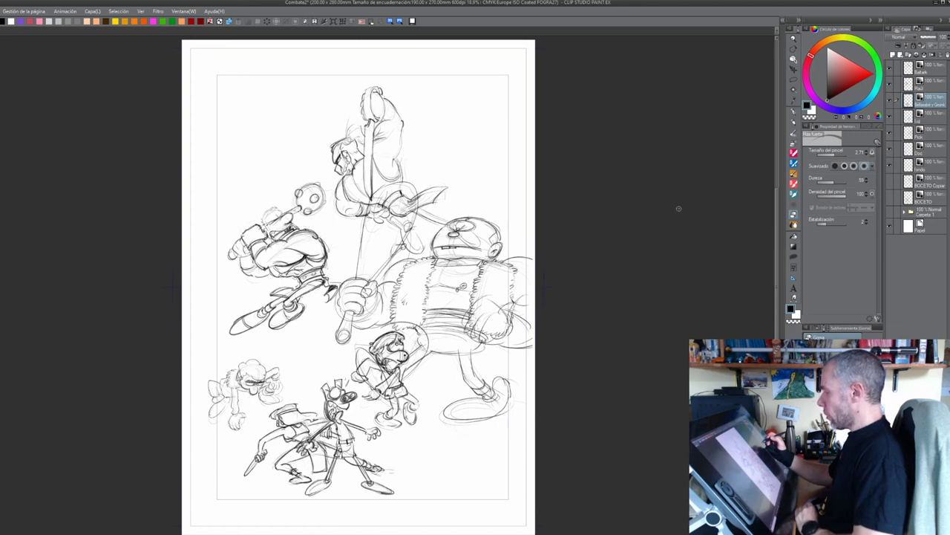
click(932, 70)
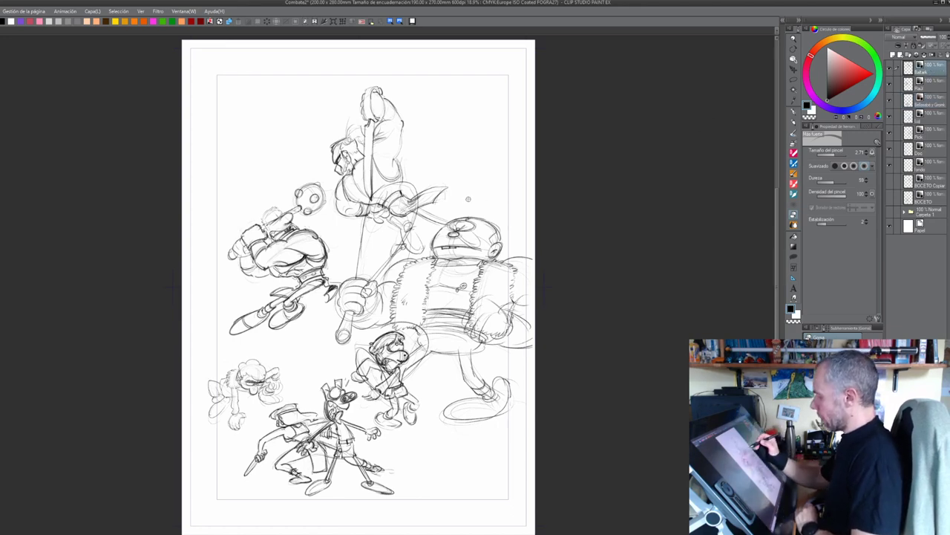
key(k)
mouse_move(468, 201)
mouse_down()
mouse_move(478, 174)
mouse_move(476, 192)
mouse_up()
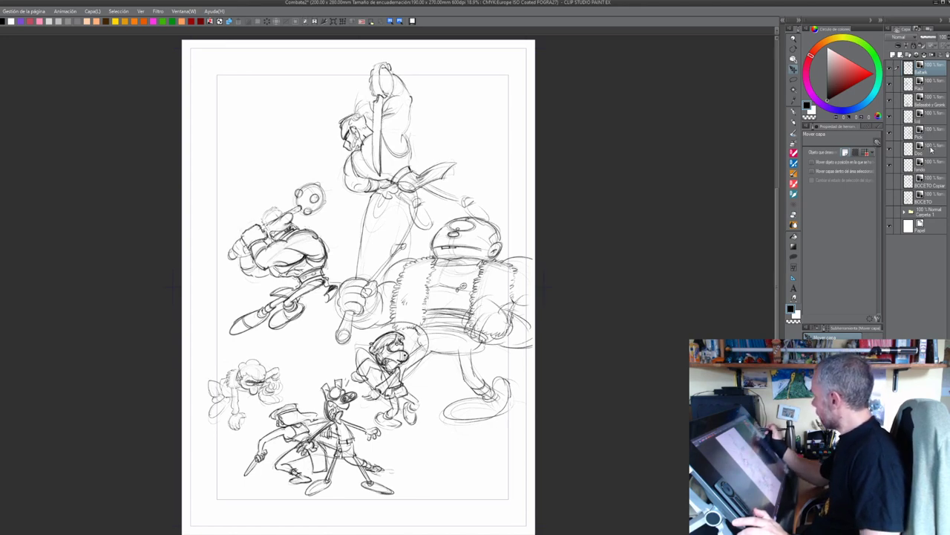
click(928, 117)
mouse_move(424, 379)
mouse_down()
mouse_move(432, 389)
mouse_move(435, 380)
mouse_up()
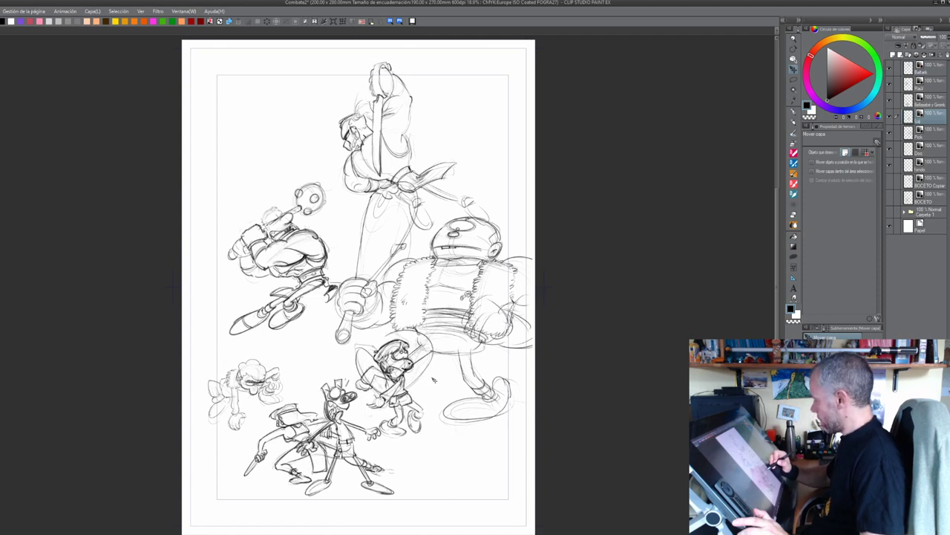
Select the background layer (fondo) and lightly pencil ground lines and a curved trunk edge beside the small crouching character
click(931, 170)
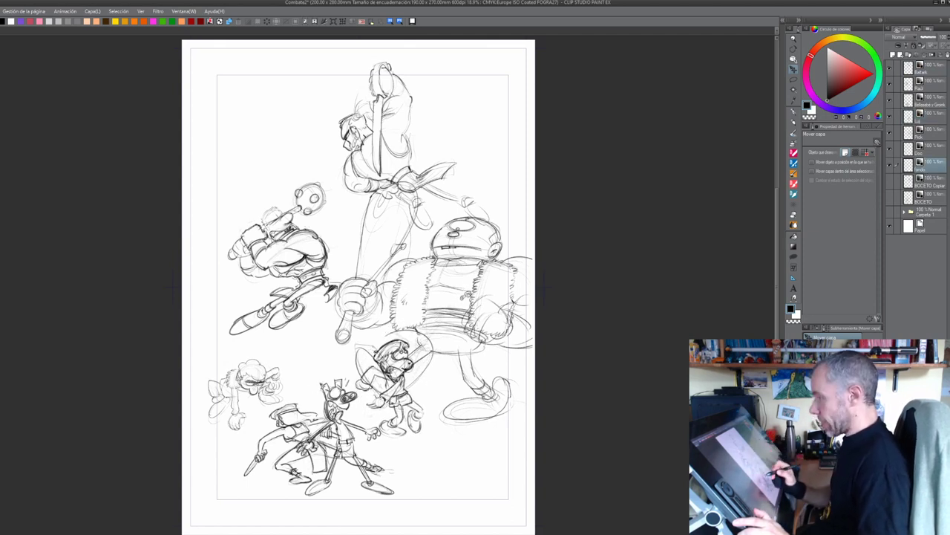
scroll(310, 401, up, 5)
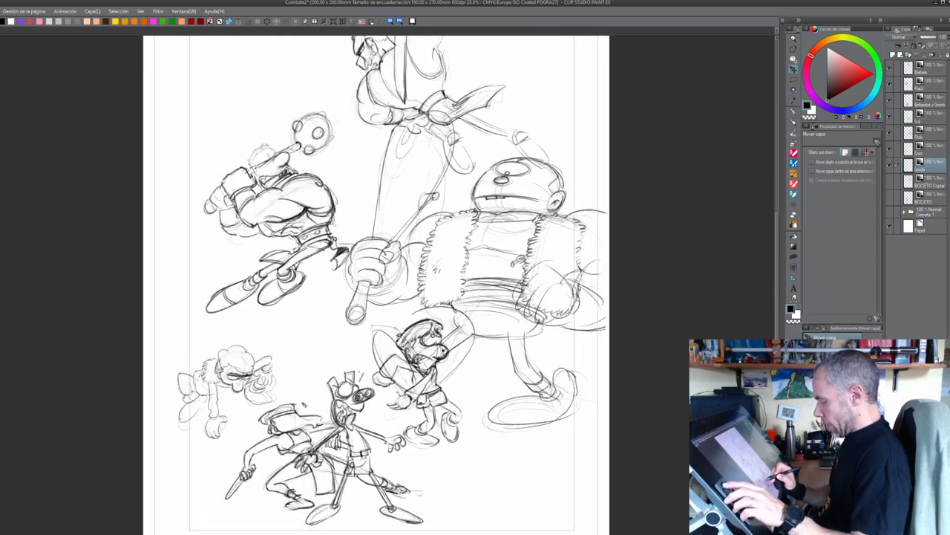
drag(311, 396, 385, 310)
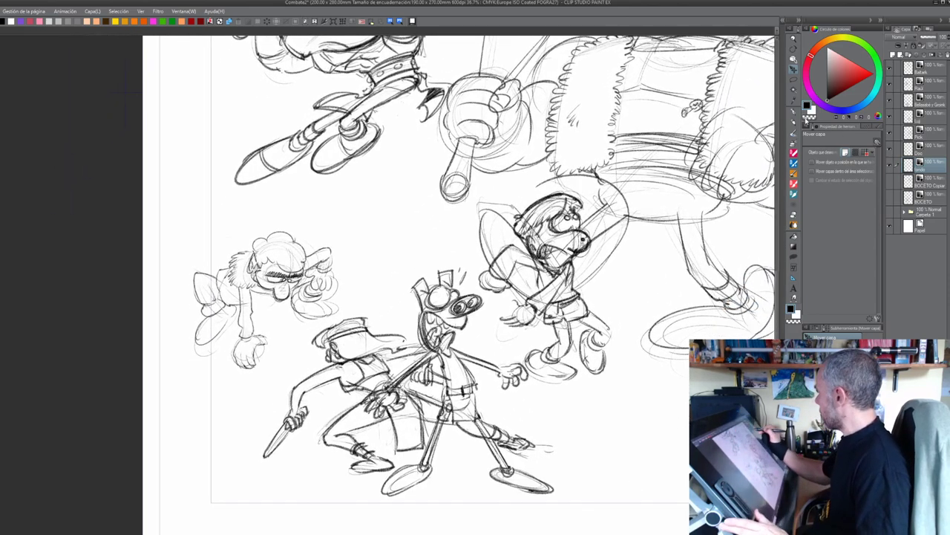
click(794, 122)
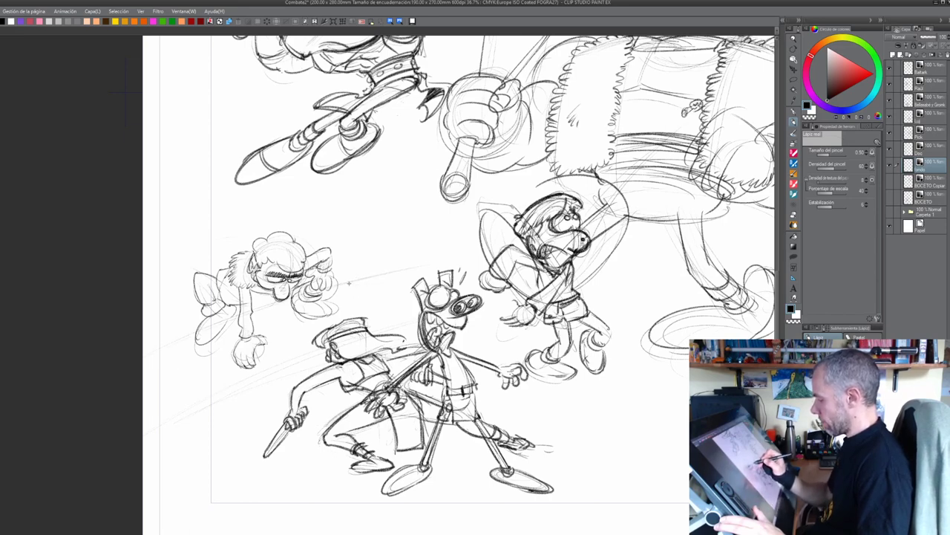
drag(362, 278, 383, 243)
drag(368, 282, 402, 211)
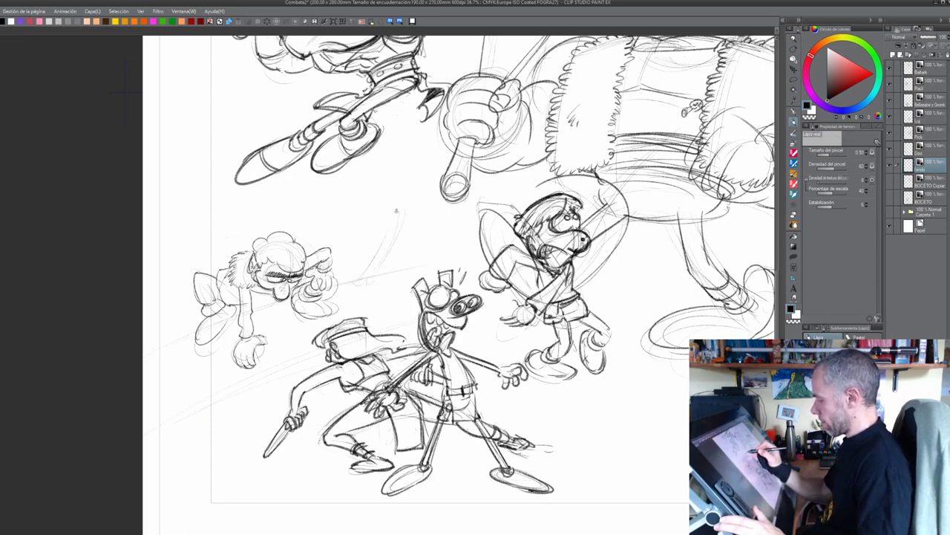
Sketch the long slanting edges of a tree trunk from the page's upper right down past the giant's foot
key(ctrl+0)
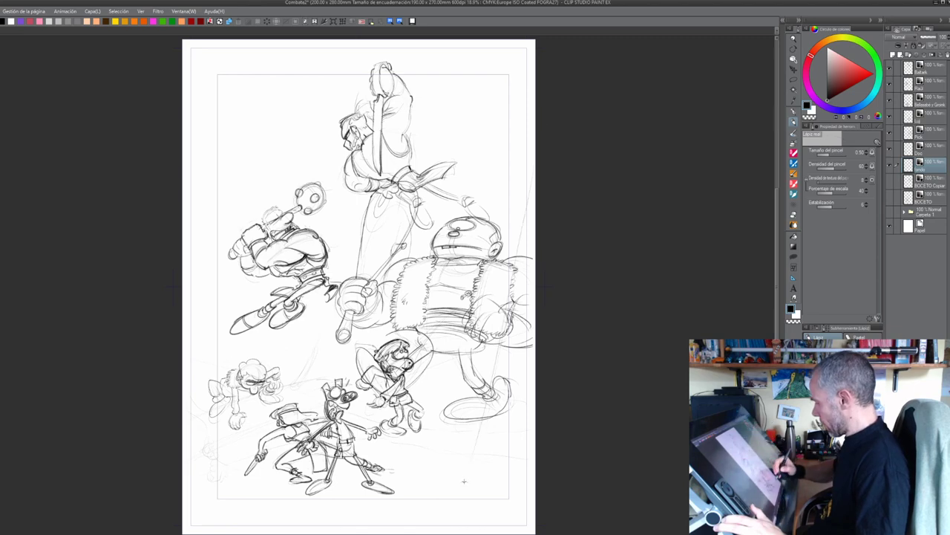
drag(529, 121, 471, 475)
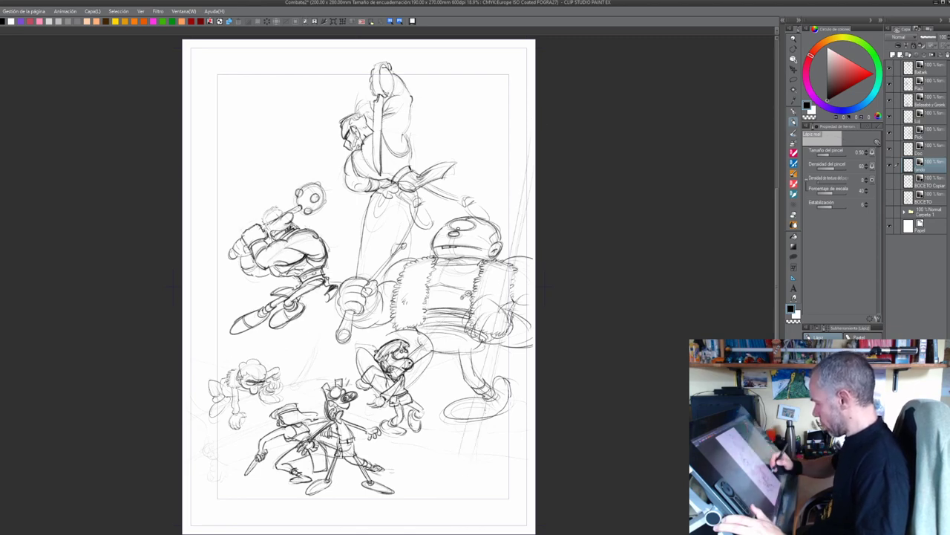
drag(471, 413, 440, 473)
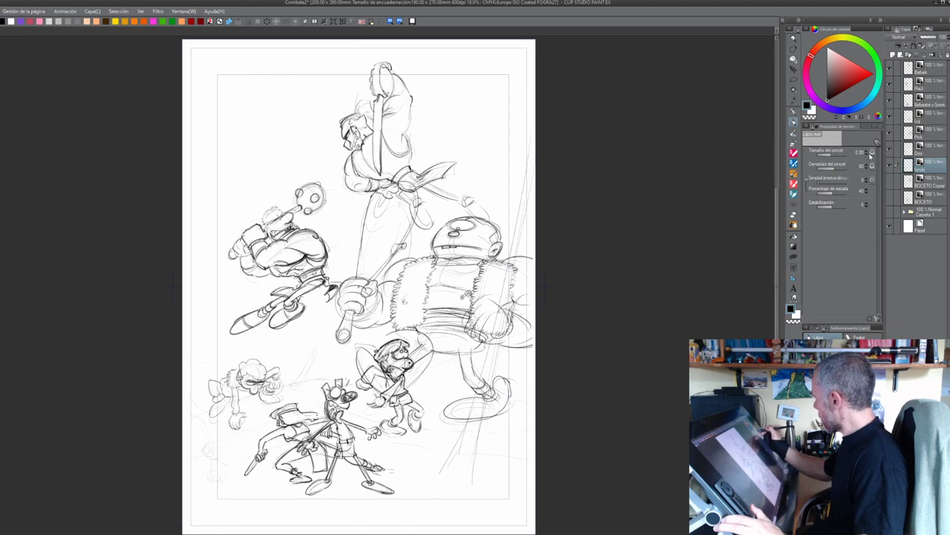
Set the pencil's brush size to 1.00 and reinforce the leaning trunk's edges behind the giant down to its base
click(867, 152)
drag(524, 189, 496, 289)
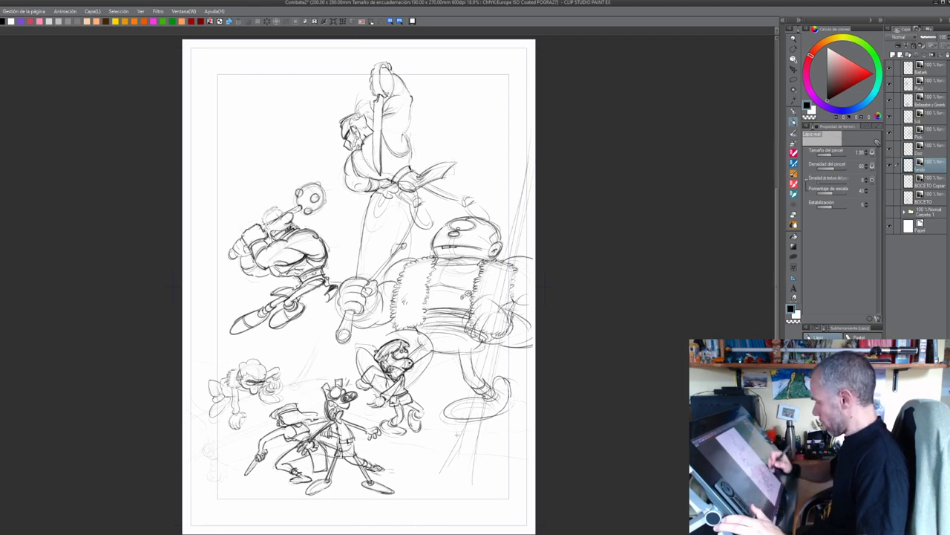
drag(519, 207, 439, 493)
drag(517, 273, 466, 490)
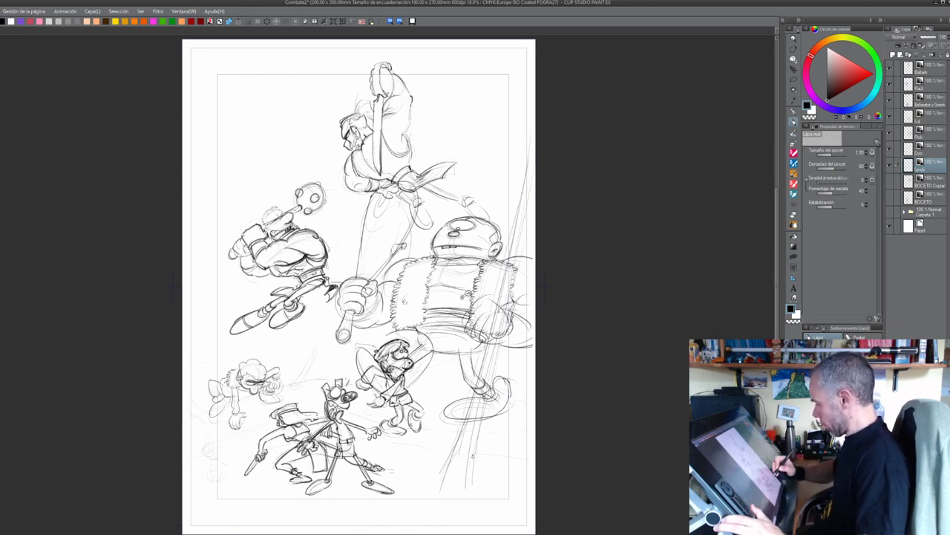
mouse_move(480, 453)
mouse_down()
mouse_move(472, 481)
mouse_move(432, 484)
mouse_move(482, 484)
mouse_move(472, 482)
mouse_up()
Sketch short bark marks on the trunk where it passes behind the giant's arm and leg, redoing the first mark
mouse_move(499, 289)
mouse_down()
mouse_move(502, 298)
mouse_move(478, 301)
mouse_up()
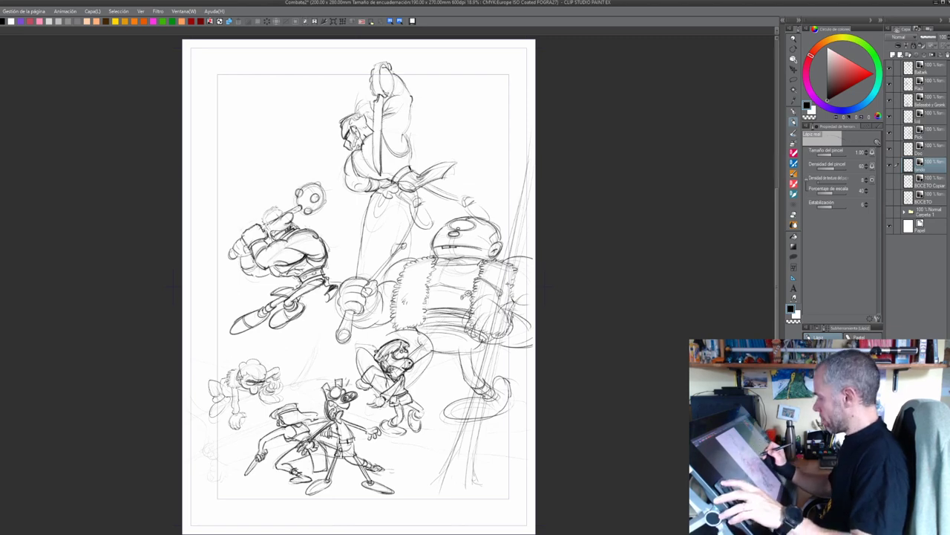
key(ctrl+z)
mouse_move(503, 279)
mouse_down()
mouse_move(484, 295)
mouse_move(494, 292)
mouse_up()
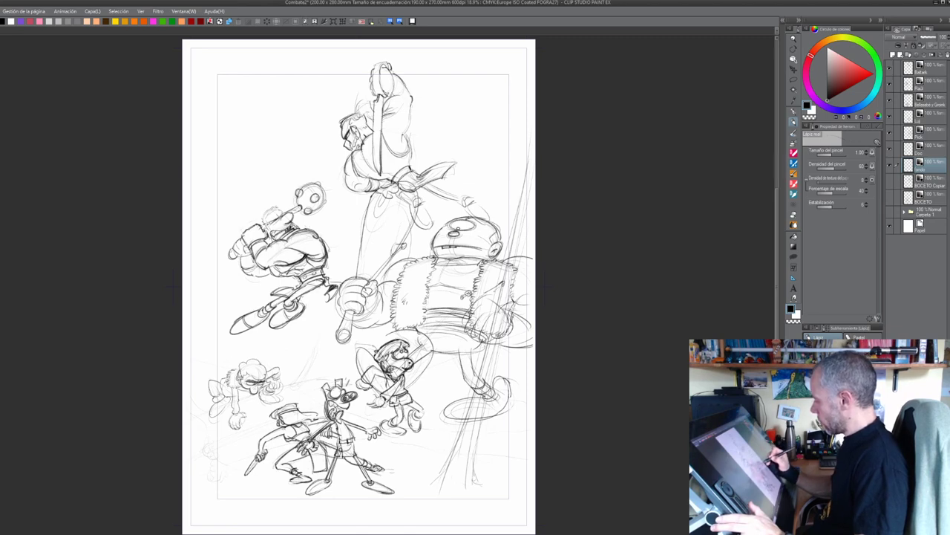
drag(505, 337, 493, 351)
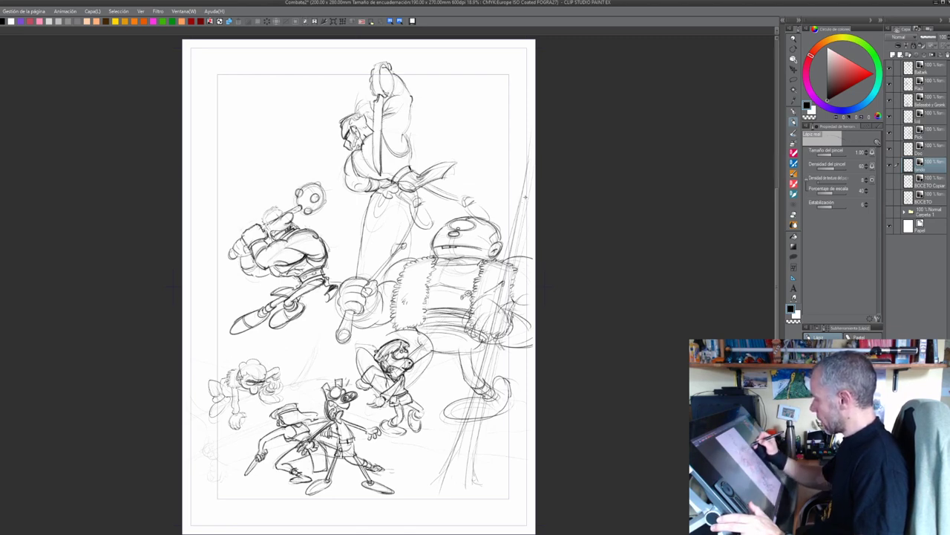
Add bark and a side branch to the trunk's upper part, plus a long leafy branch reaching towards the sword-wielding character
drag(524, 196, 527, 209)
drag(527, 169, 502, 198)
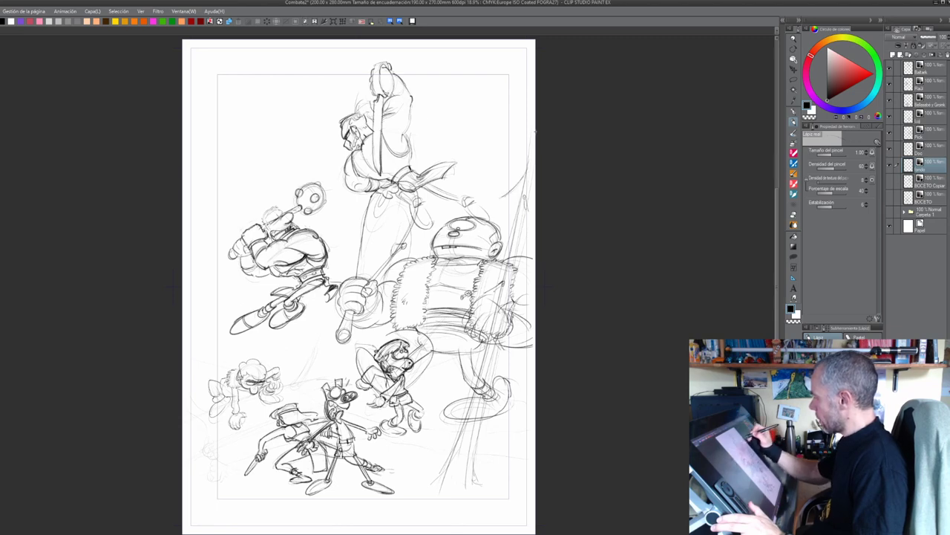
mouse_move(533, 135)
mouse_down()
mouse_move(495, 155)
mouse_move(482, 148)
mouse_move(496, 155)
mouse_move(538, 136)
mouse_move(478, 157)
mouse_move(505, 156)
mouse_move(474, 156)
mouse_up()
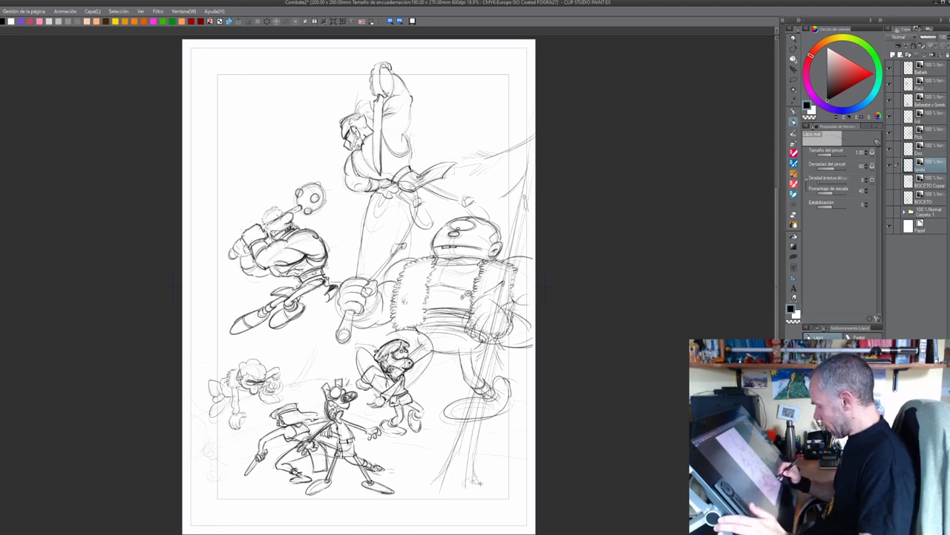
Sketch spreading roots at the base of the giant's tree trunk and bark lines up its lower part
drag(481, 484, 492, 493)
mouse_move(476, 486)
mouse_down()
mouse_move(412, 492)
mouse_move(461, 431)
mouse_up()
drag(478, 463, 501, 345)
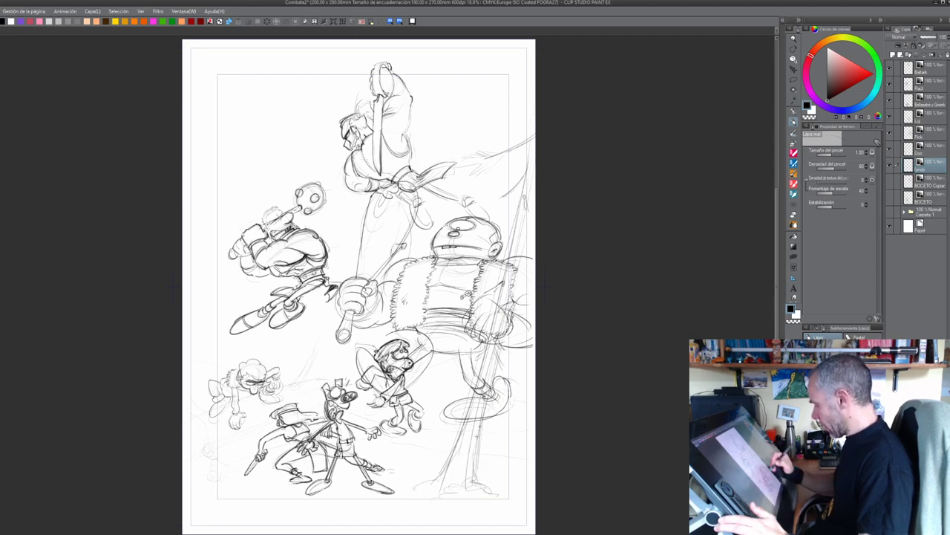
drag(477, 423, 472, 434)
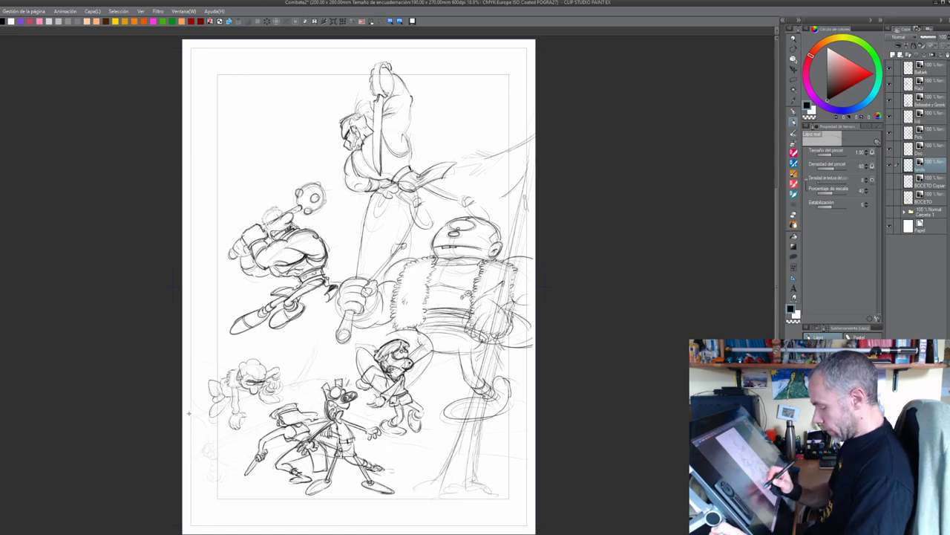
Sketch the ground contour and trunk base around the small crouching character, with bushes and a wavy foreground edge in the lower-left corner
mouse_move(180, 393)
mouse_down()
mouse_move(215, 459)
mouse_move(217, 448)
mouse_move(329, 399)
mouse_up()
drag(192, 418, 334, 375)
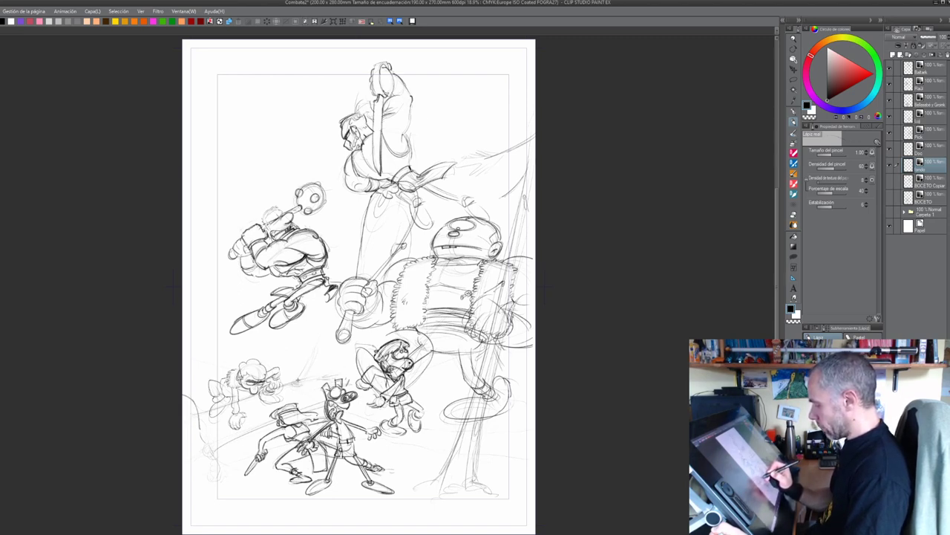
drag(294, 383, 313, 351)
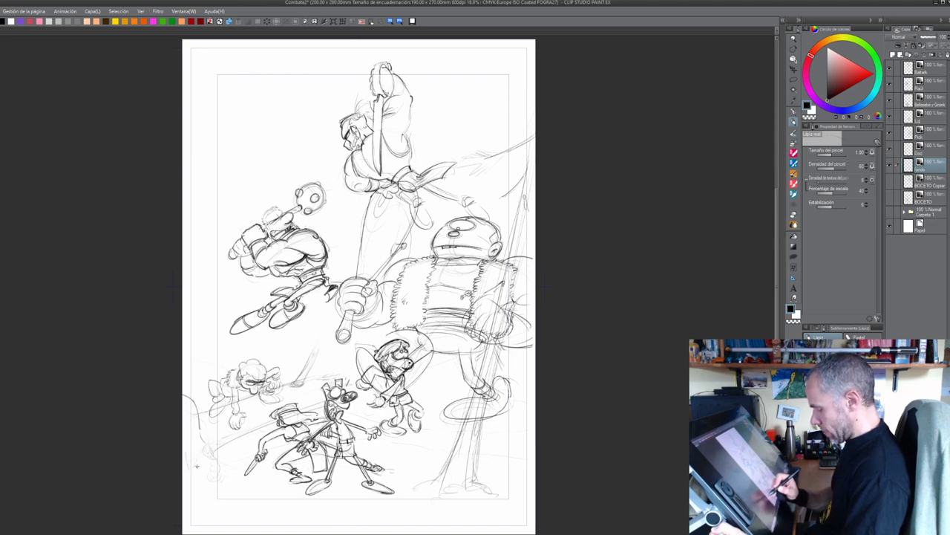
mouse_move(196, 469)
mouse_down()
mouse_move(230, 445)
mouse_move(201, 436)
mouse_move(236, 455)
mouse_up()
mouse_move(238, 453)
mouse_down()
mouse_move(253, 493)
mouse_move(233, 471)
mouse_move(300, 511)
mouse_up()
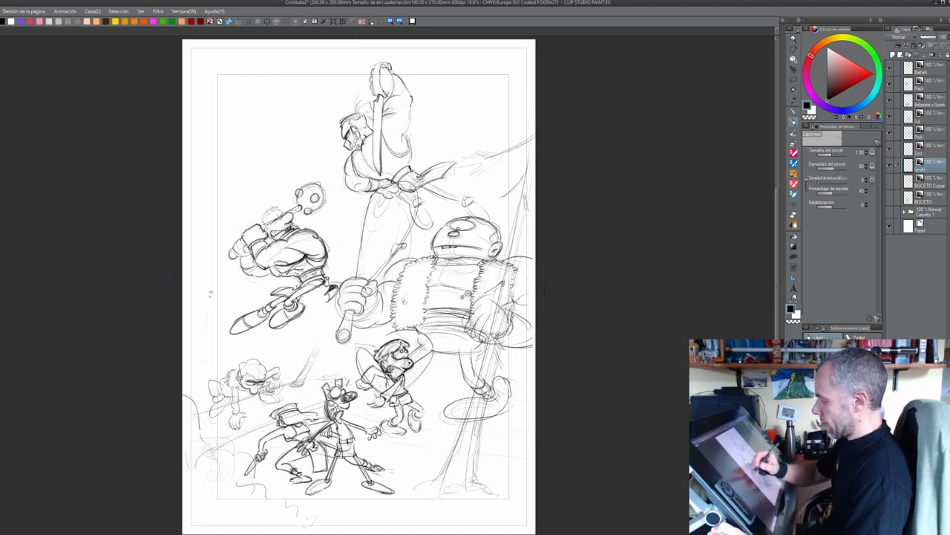
Sketch a tall leaning tree trunk with branches along the page's left side and a sloping ground line across the page
drag(255, 52, 220, 325)
drag(244, 71, 229, 170)
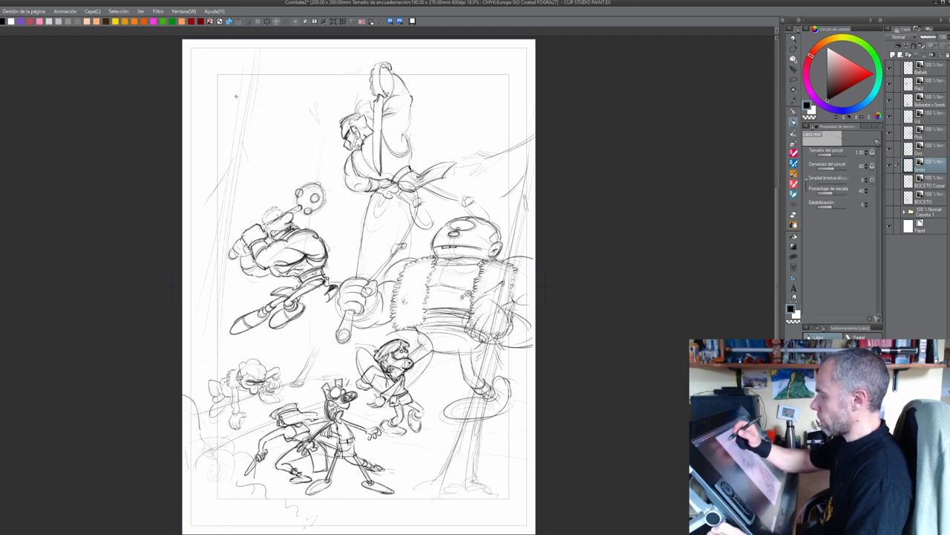
drag(211, 117, 184, 129)
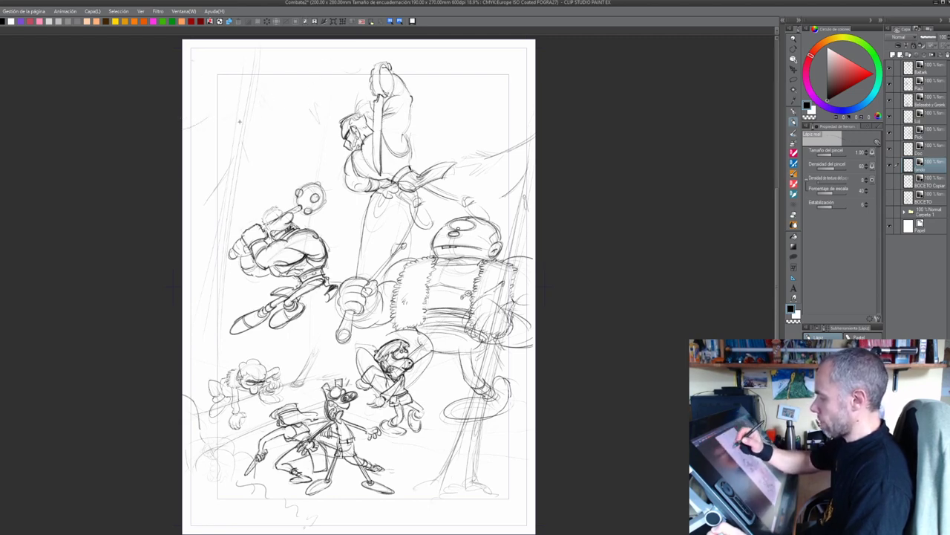
drag(240, 123, 209, 288)
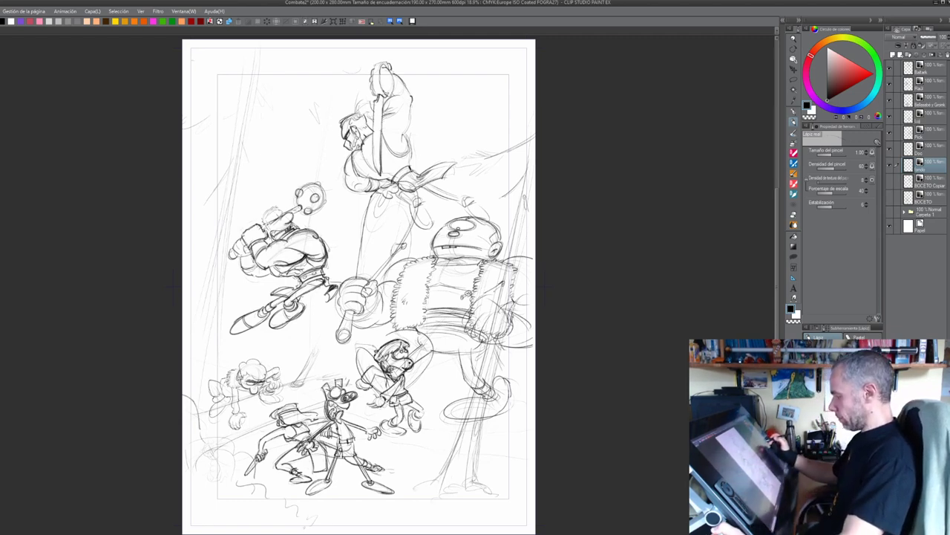
mouse_move(534, 284)
mouse_down()
mouse_move(290, 384)
mouse_move(183, 383)
mouse_up()
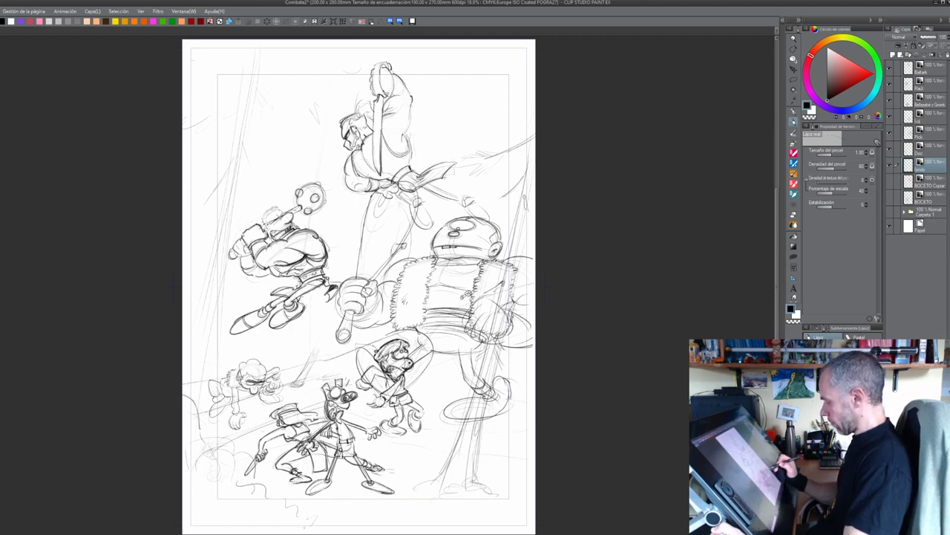
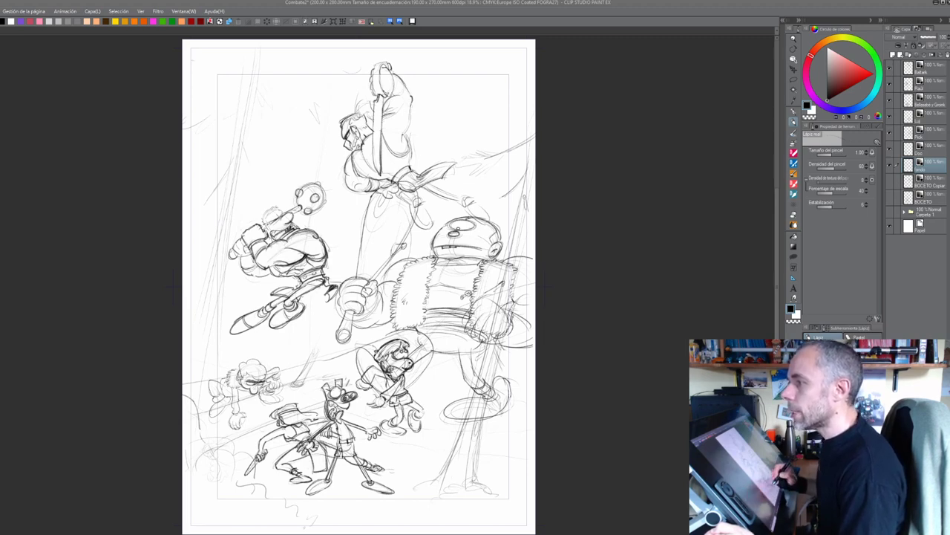
Switch to the browser's Google image results for bosque and examine photos of mossy logs, tropical forest and gnarled trees as background references
click(271, 442)
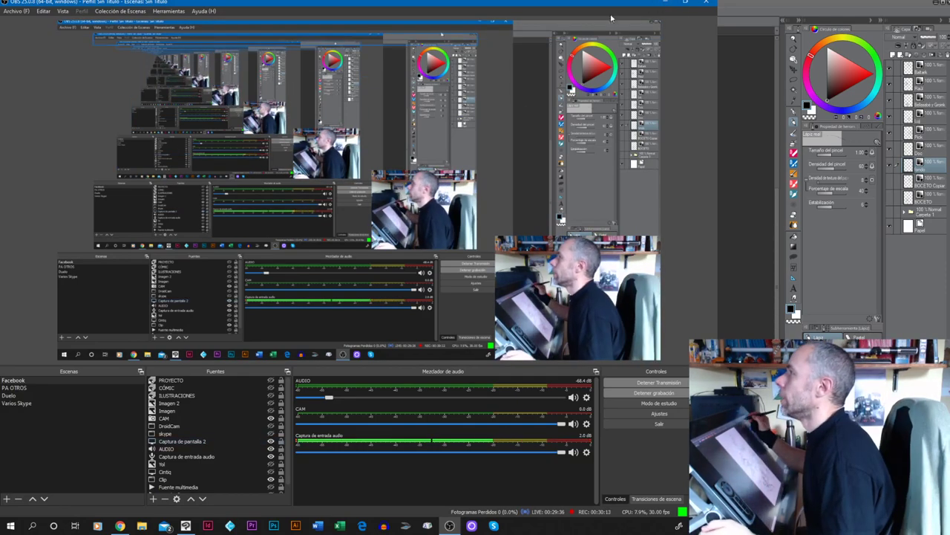
click(665, 3)
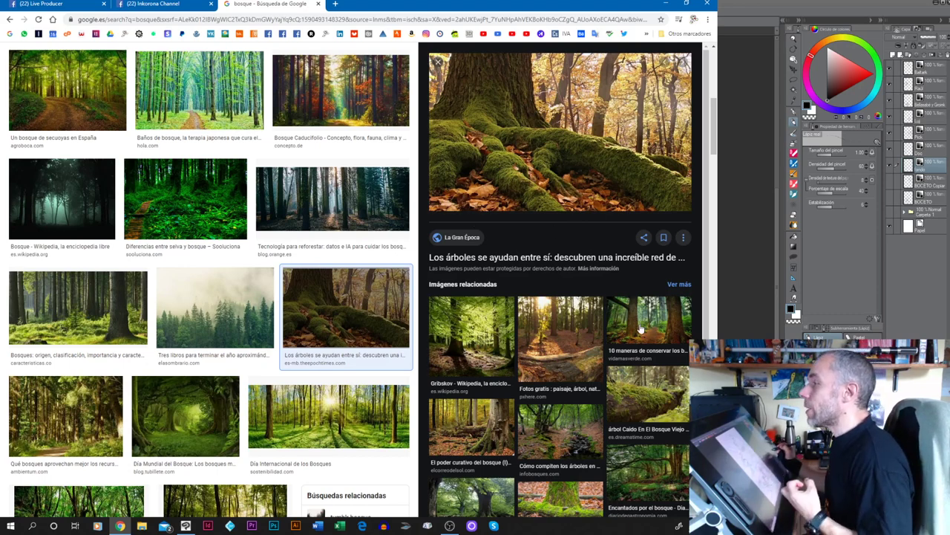
click(652, 392)
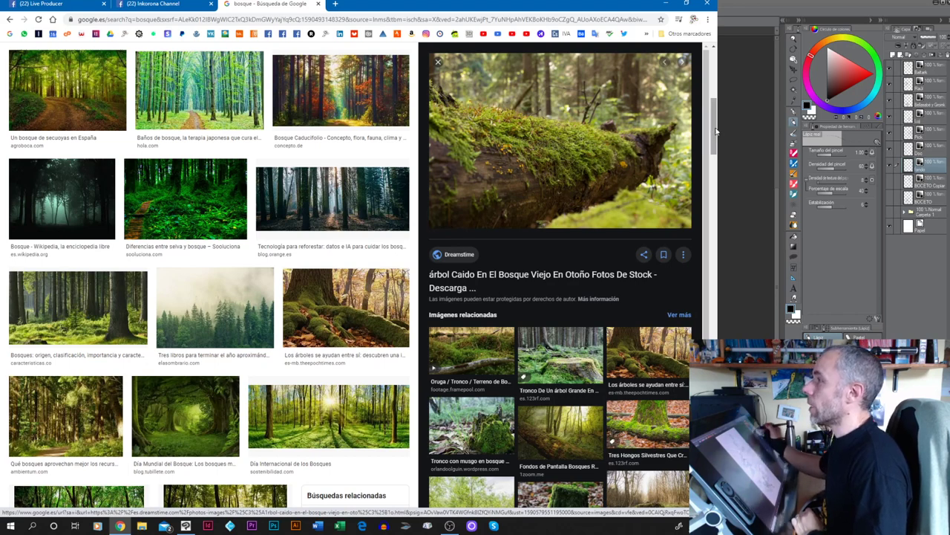
scroll(715, 148, down, 2)
scroll(715, 148, down, 4)
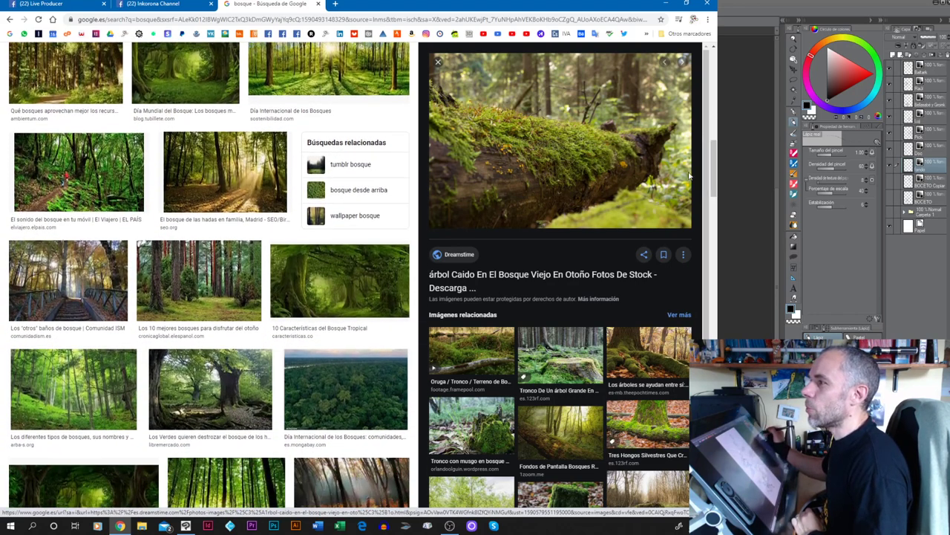
click(364, 279)
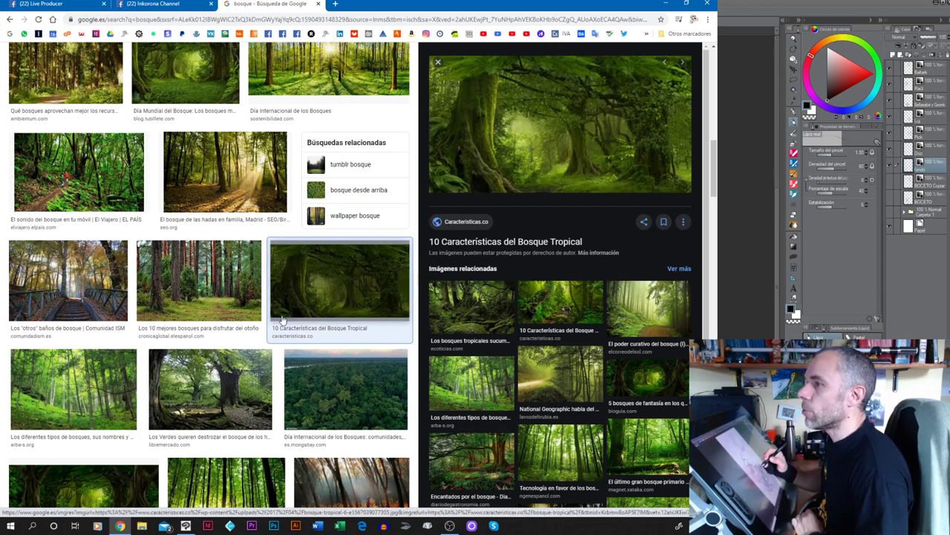
click(241, 389)
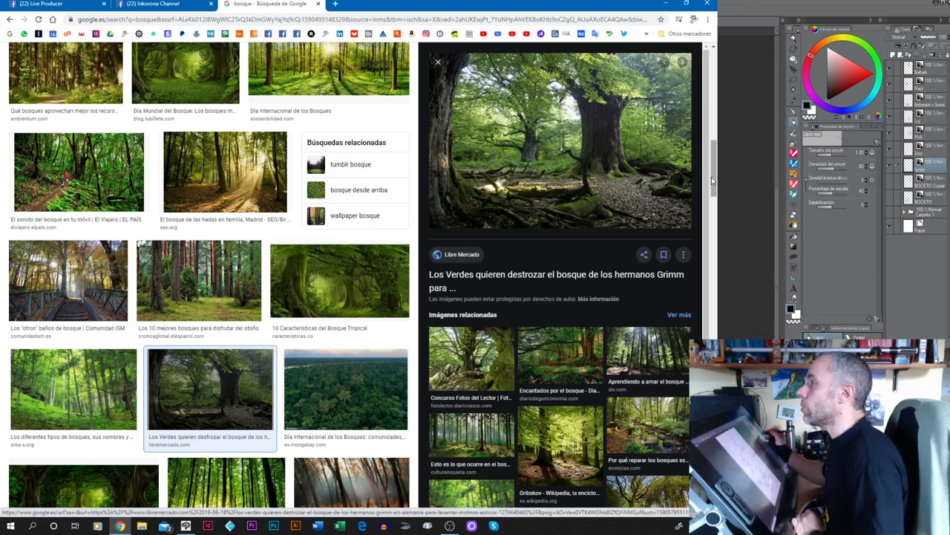
click(484, 346)
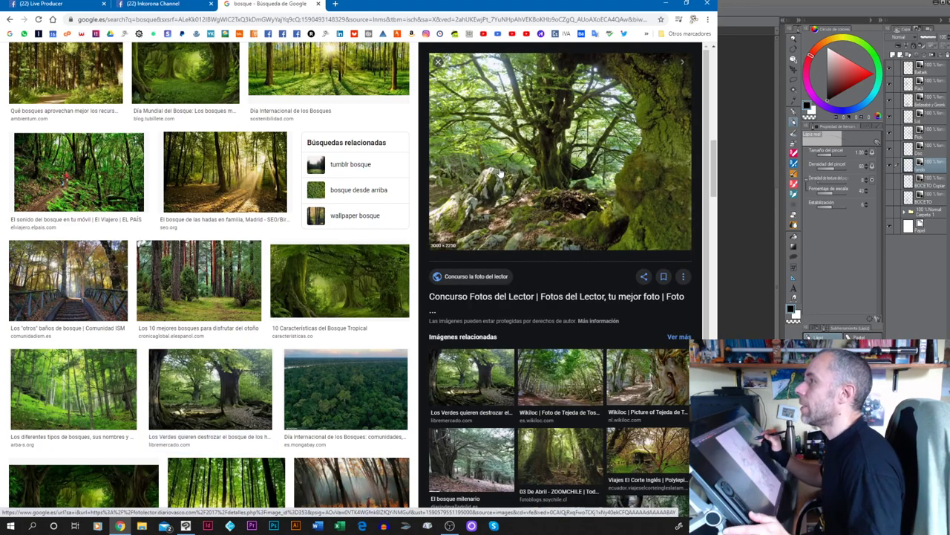
Save the gnarled mossy trees photo as DSCN3513.jpg in G: under 00 Cómic largos, Espada y brujería 05-04-10, Guias
right_click(526, 173)
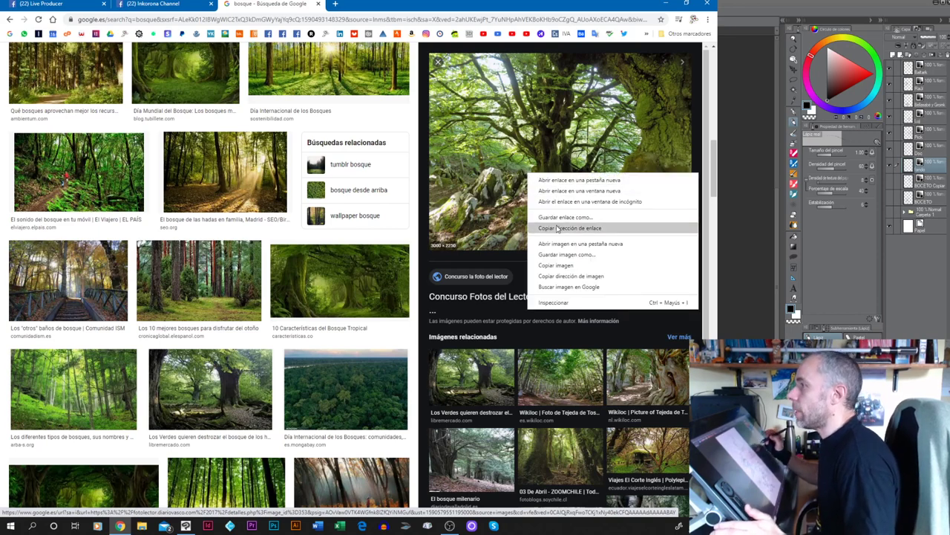
click(555, 255)
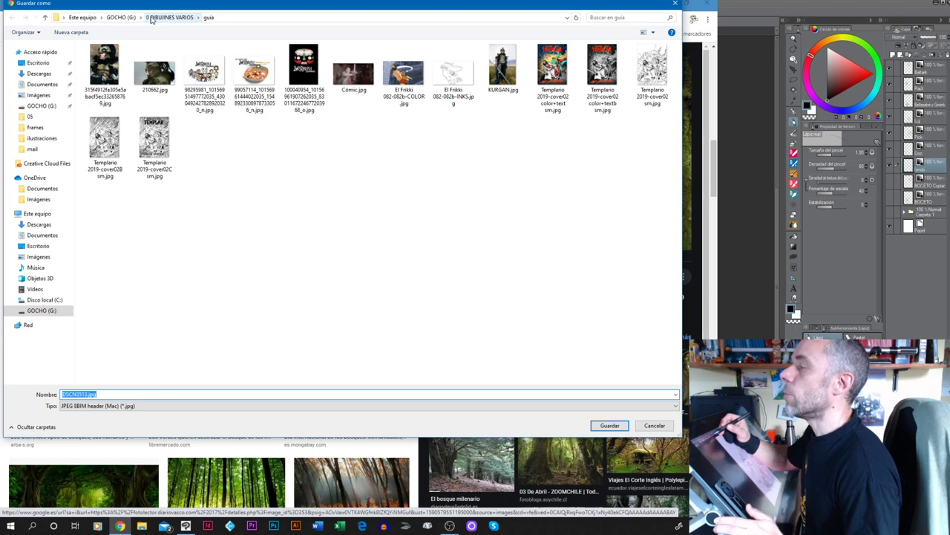
click(122, 18)
double_click(154, 67)
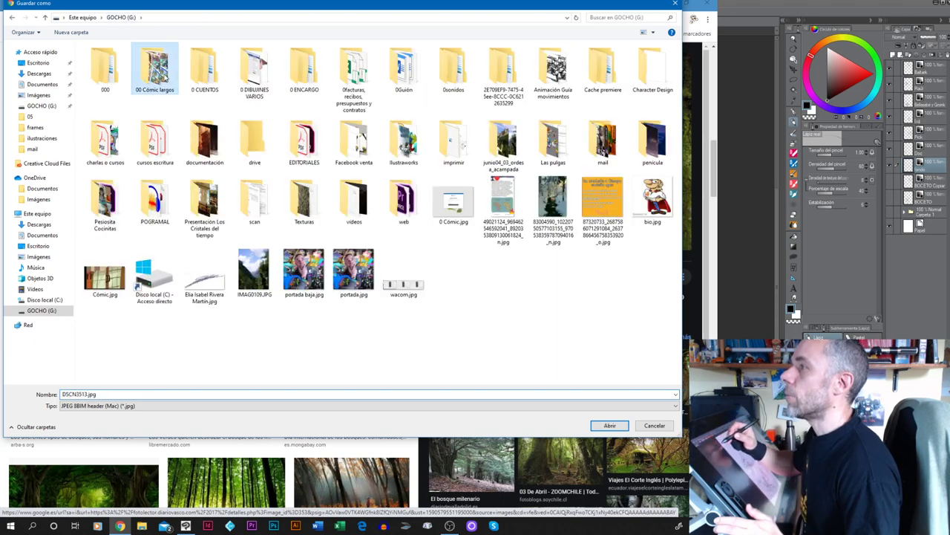
double_click(115, 74)
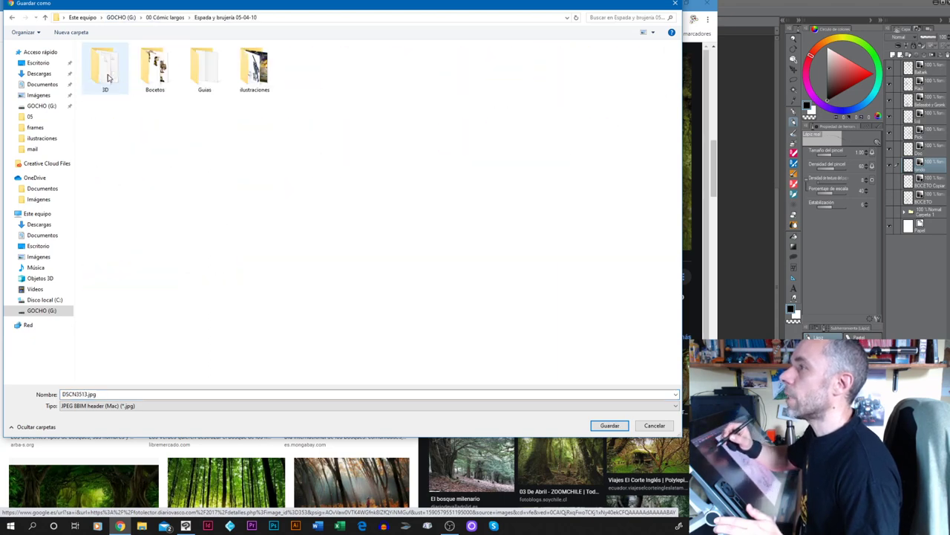
double_click(200, 74)
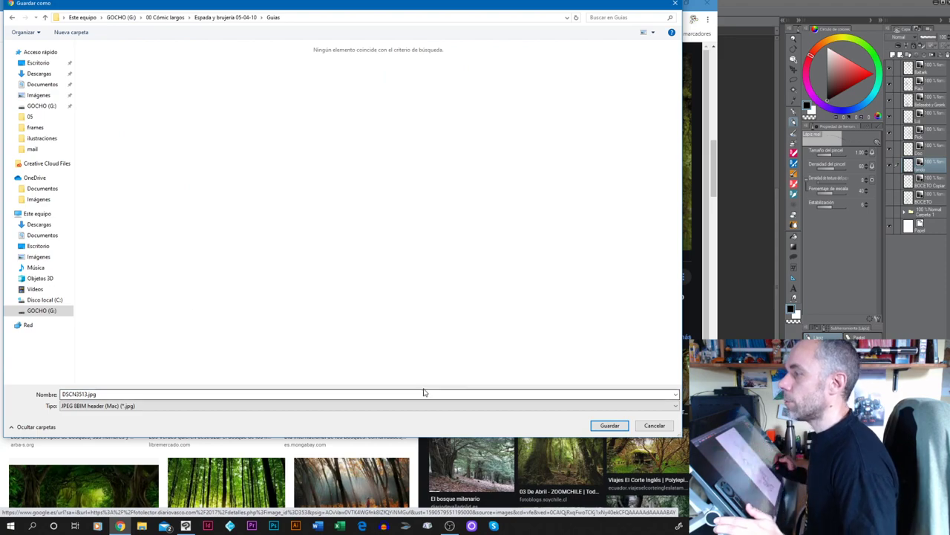
click(610, 426)
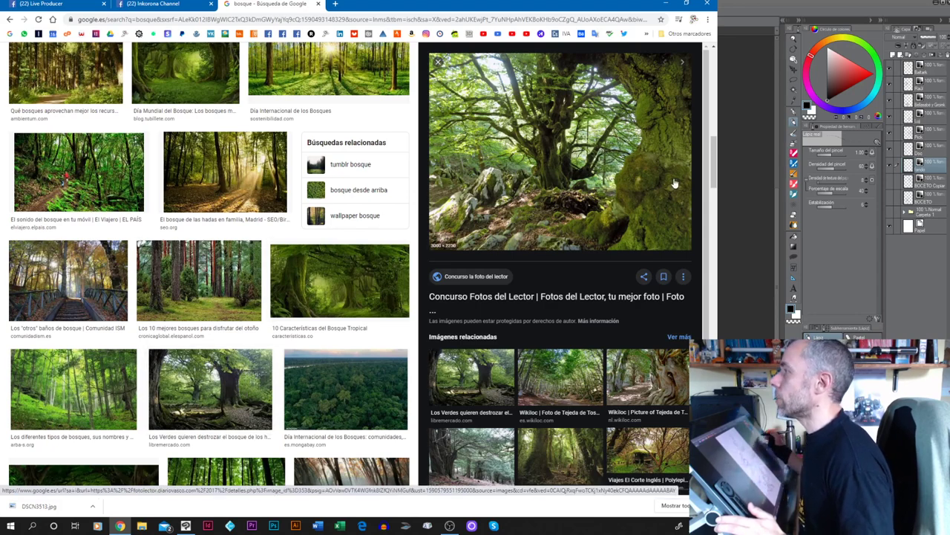
Open the photo of moss-covered tree roots among autumn leaves and save it to the Guias folder
scroll(709, 137, up, 3)
scroll(709, 138, up, 1)
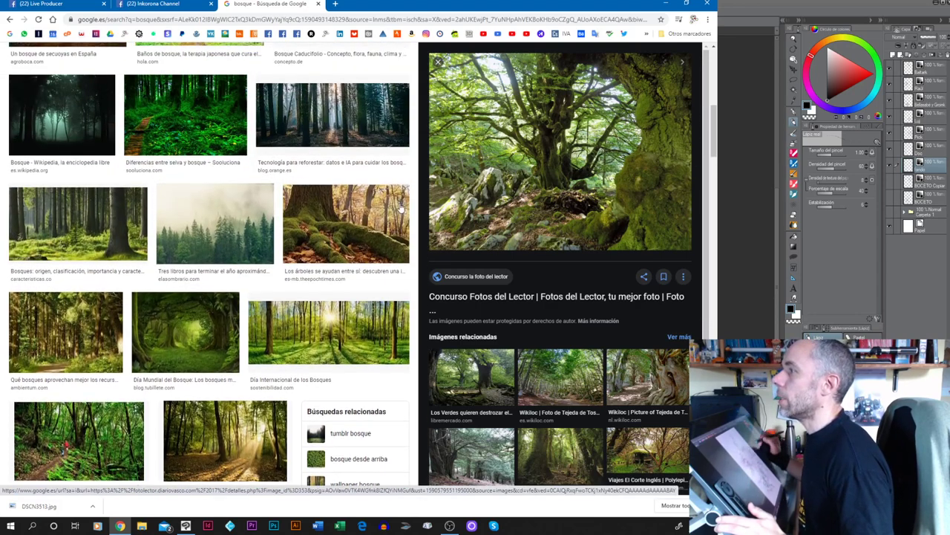
click(371, 219)
right_click(538, 169)
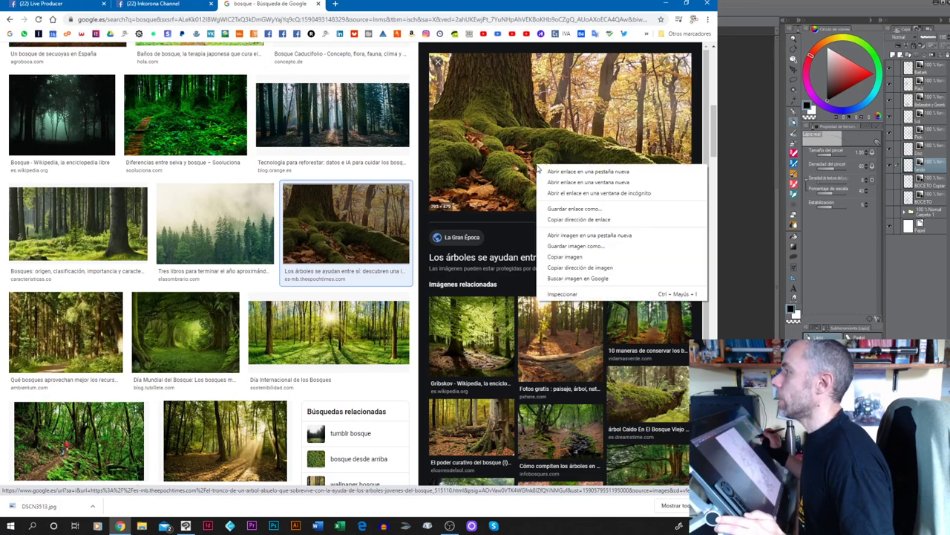
click(569, 246)
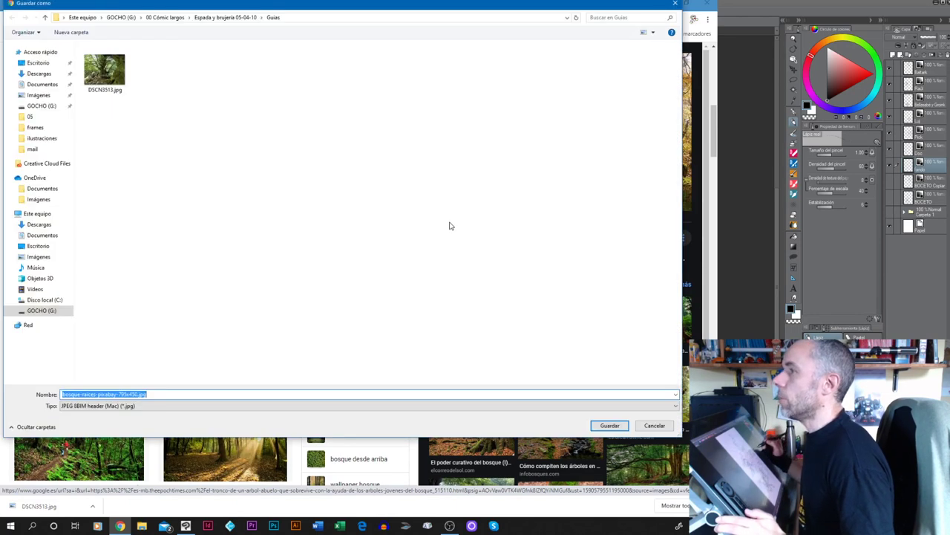
key(Return)
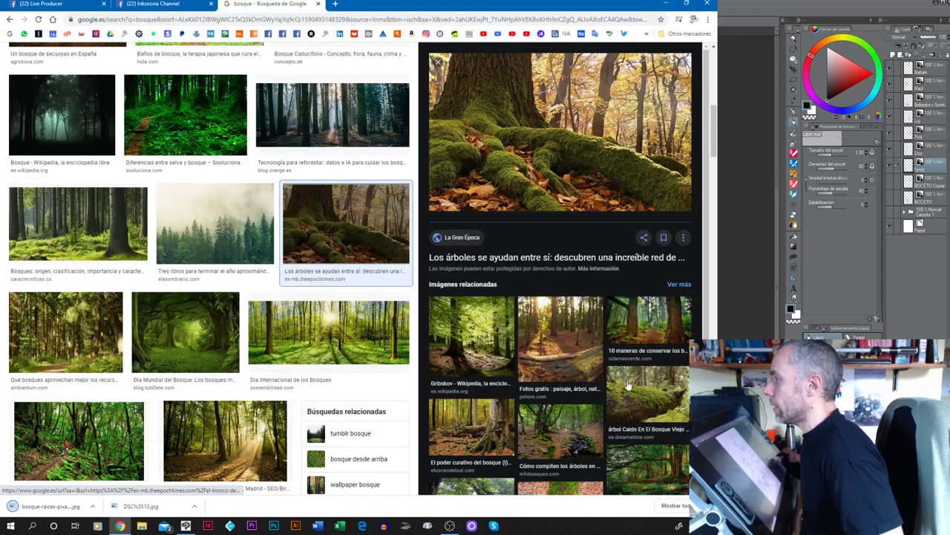
Open the related photo of the fallen mossy trunk from Dreamstime and save it to the Guias folder
click(629, 388)
right_click(544, 174)
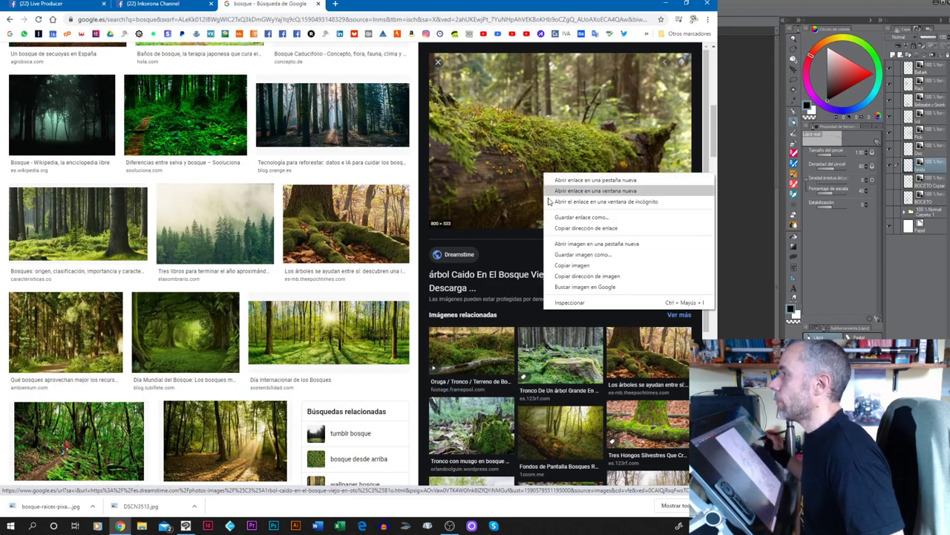
click(575, 249)
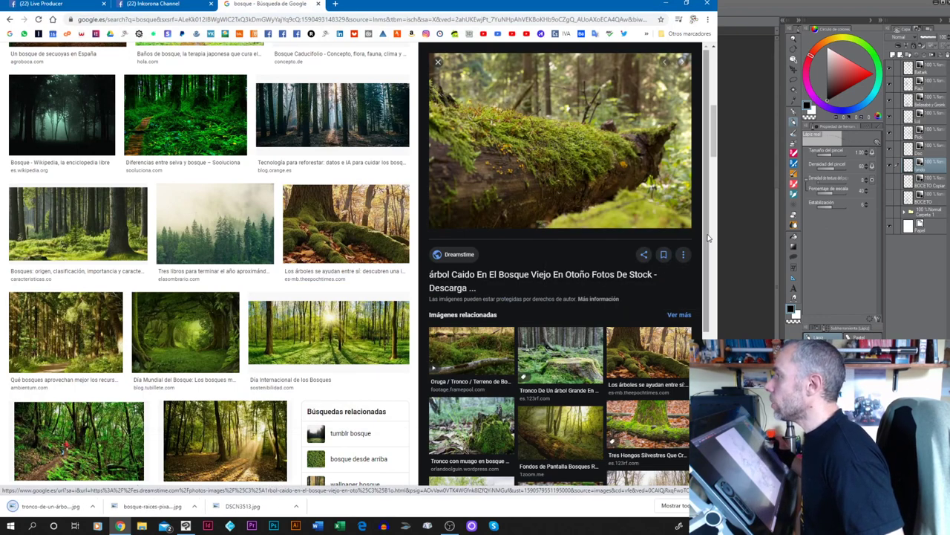
key(Return)
Open the related 123RF photo of a large tree stump in a green forest and save it to the Guias folder
drag(715, 148, 715, 174)
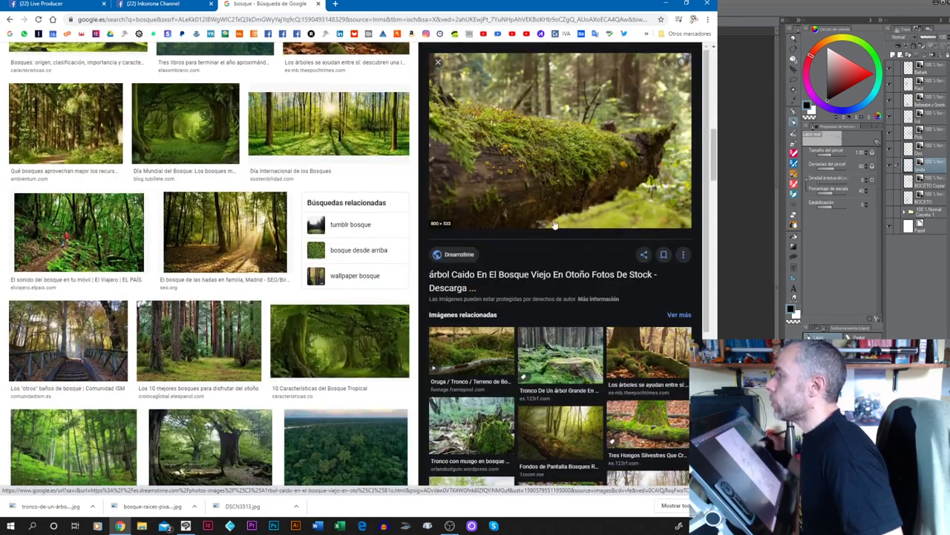
click(581, 349)
right_click(553, 176)
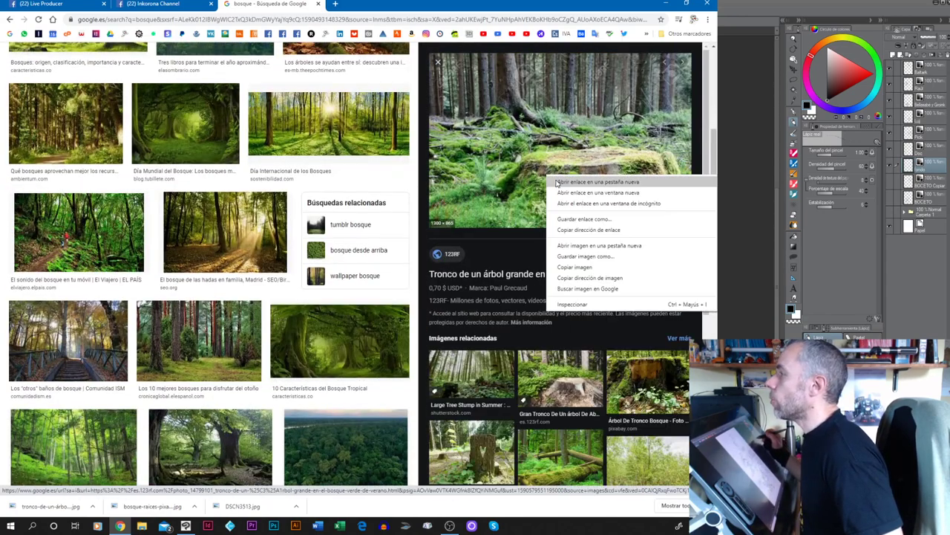
click(573, 257)
key(Return)
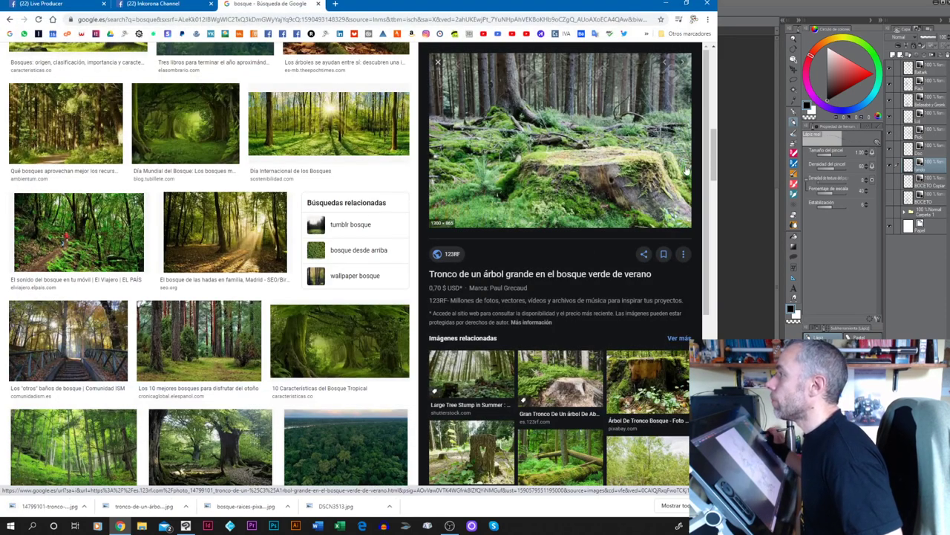
Find the Bosque de Coníferas photo with autumn trees further down the results and save it to the Guias folder
scroll(710, 150, down, 3)
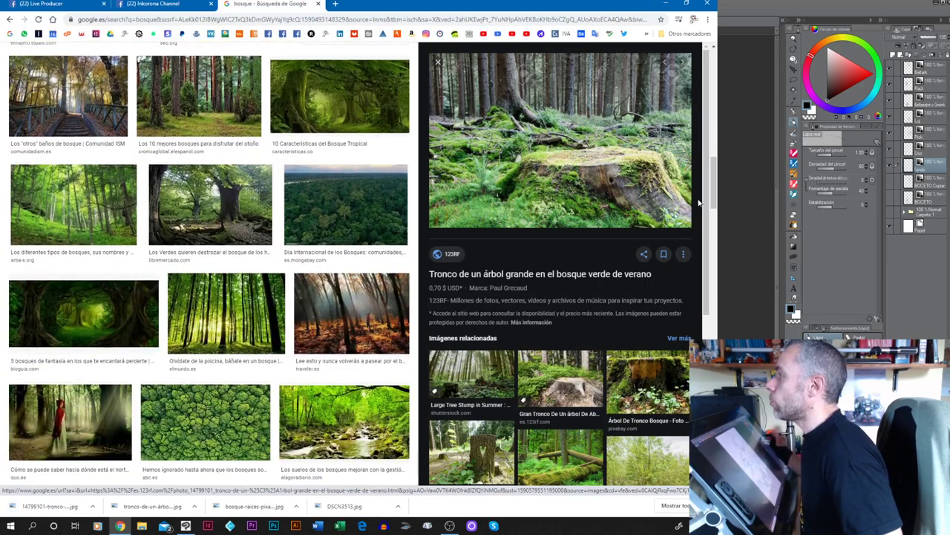
scroll(699, 202, down, 3)
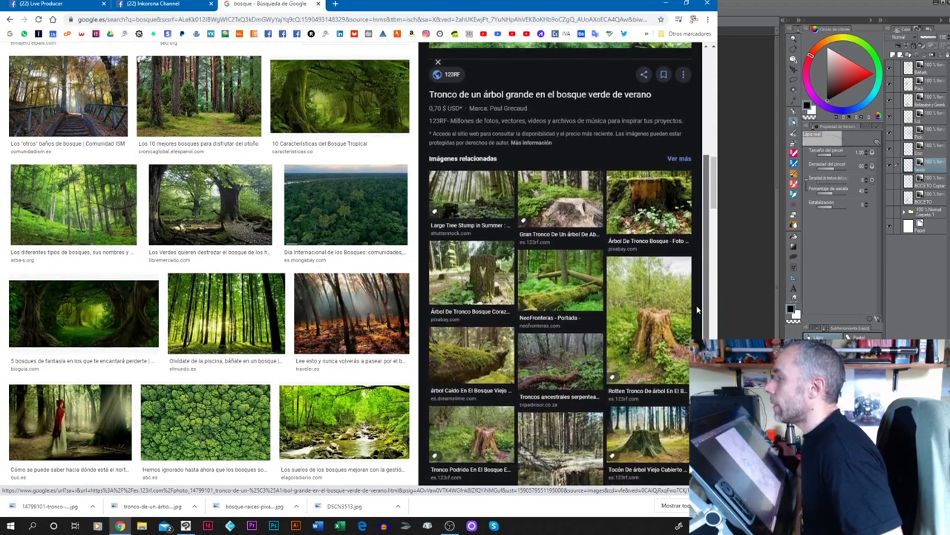
scroll(698, 310, down, 2)
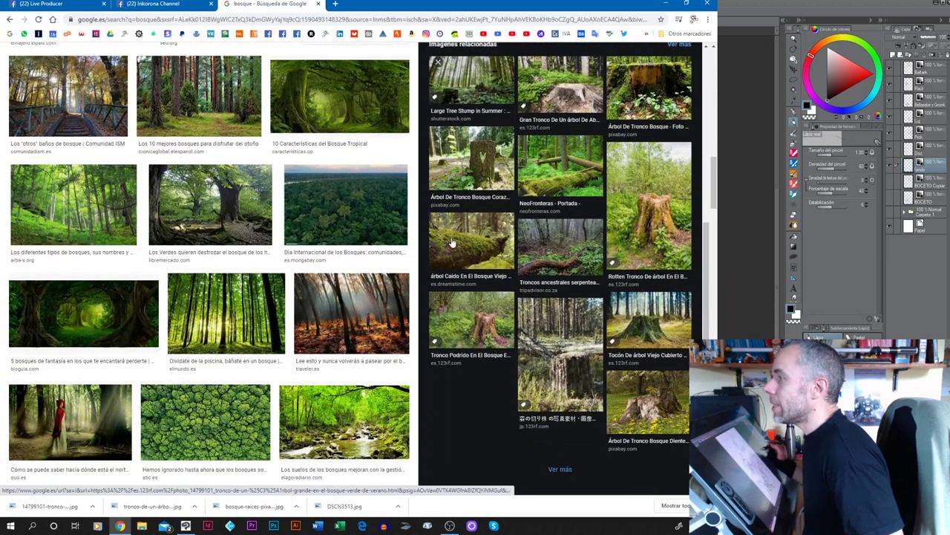
scroll(715, 180, down, 1)
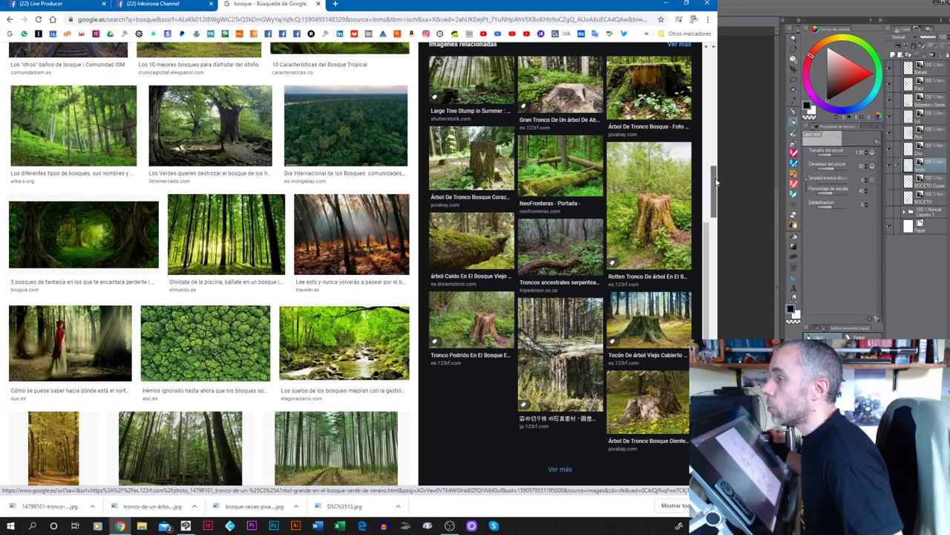
drag(716, 180, 704, 309)
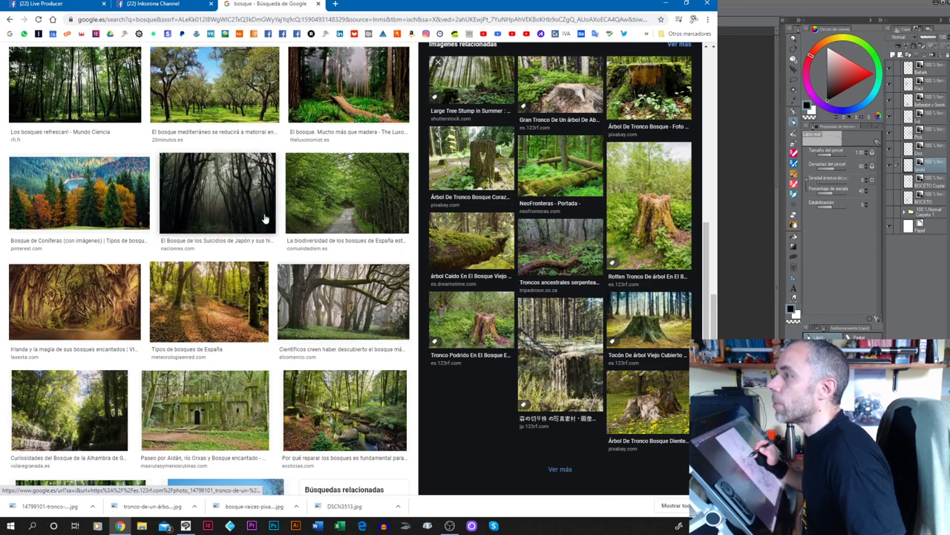
click(111, 193)
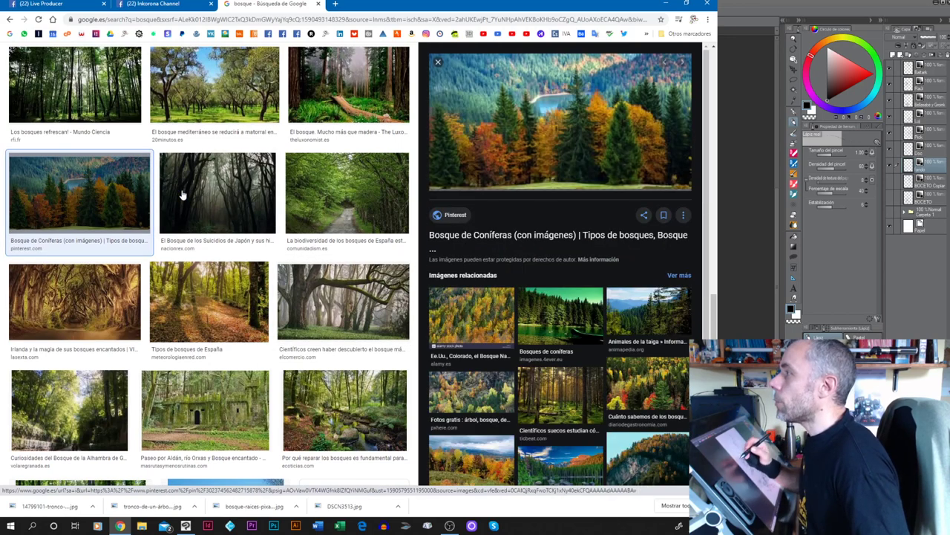
right_click(534, 105)
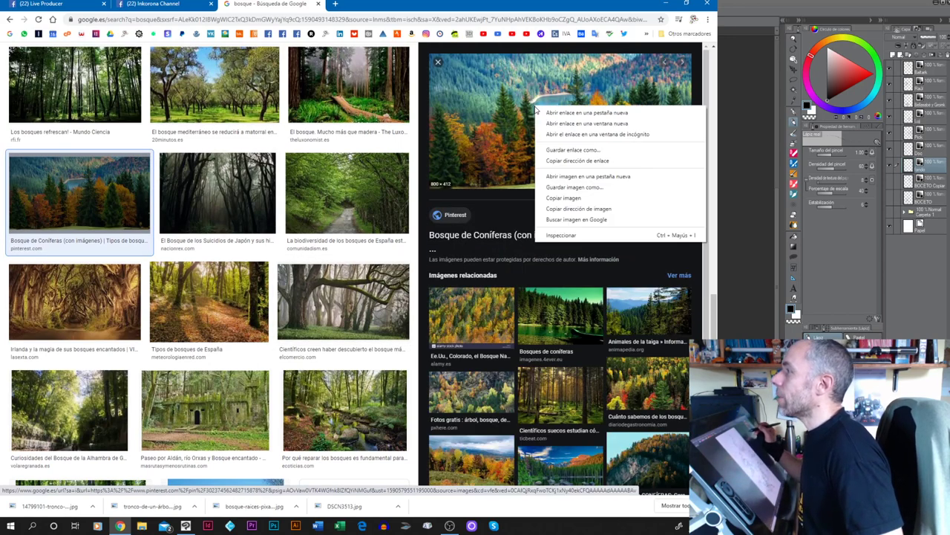
click(564, 187)
key(Return)
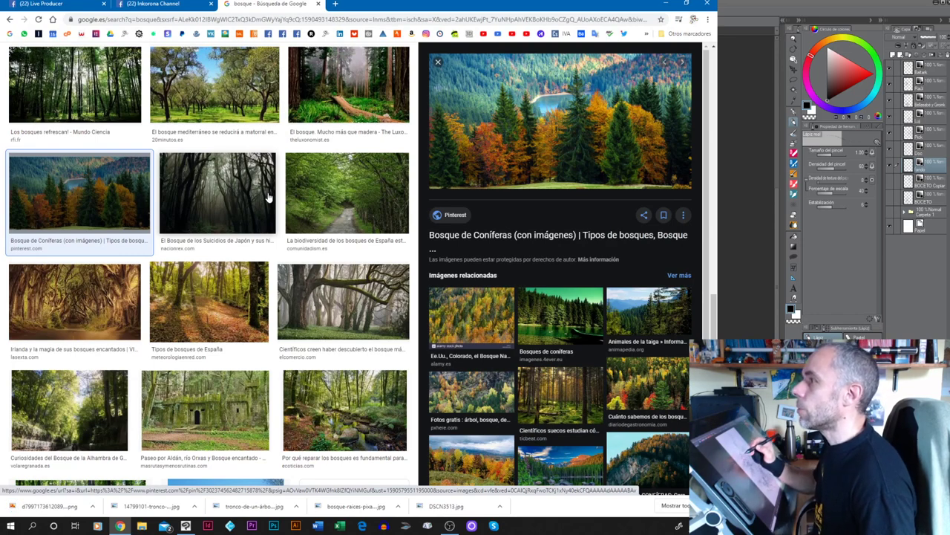
Open the dark, misty Bosque de los Suicidios photo and save it twice to the Guias folder
click(211, 210)
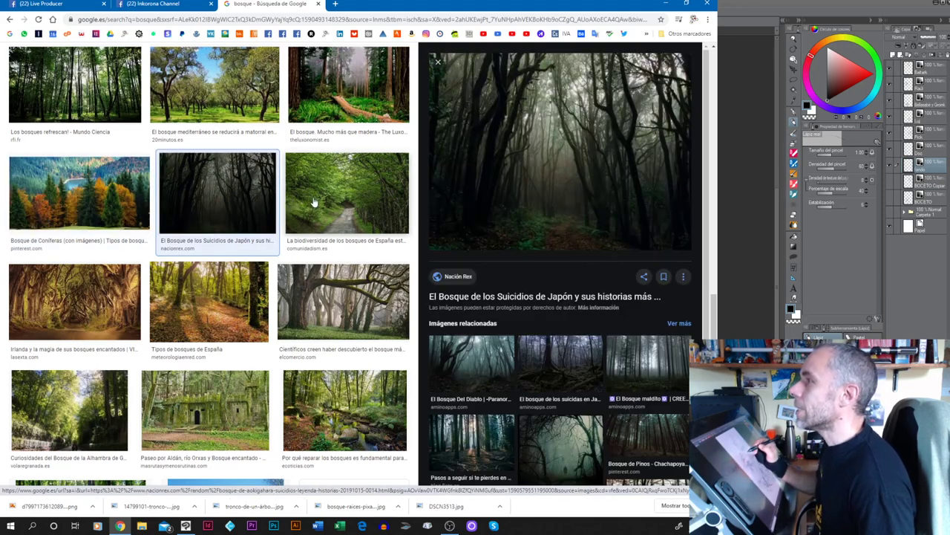
right_click(531, 168)
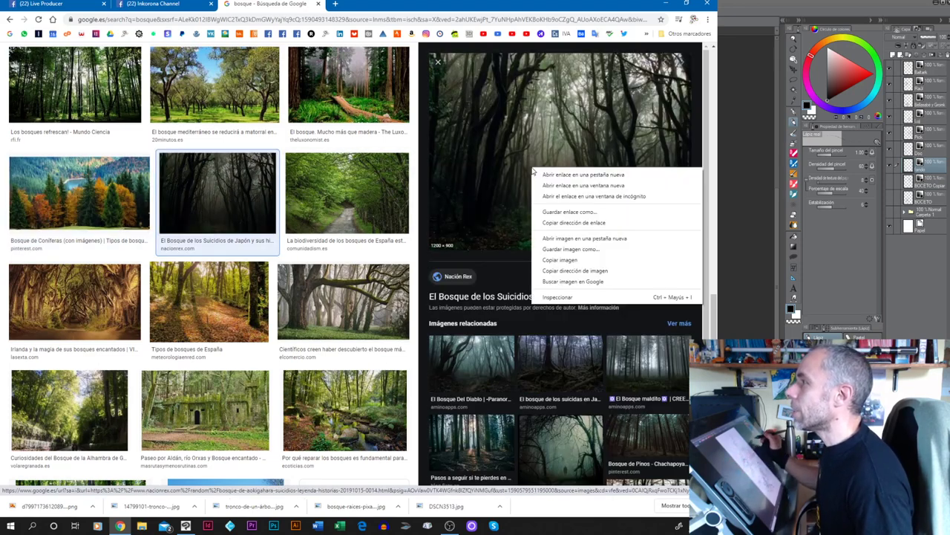
click(564, 249)
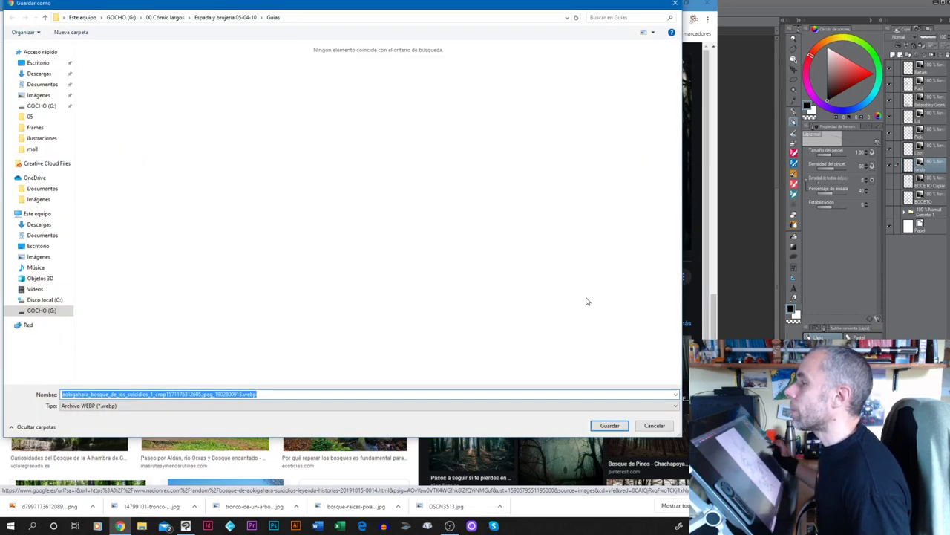
key(Return)
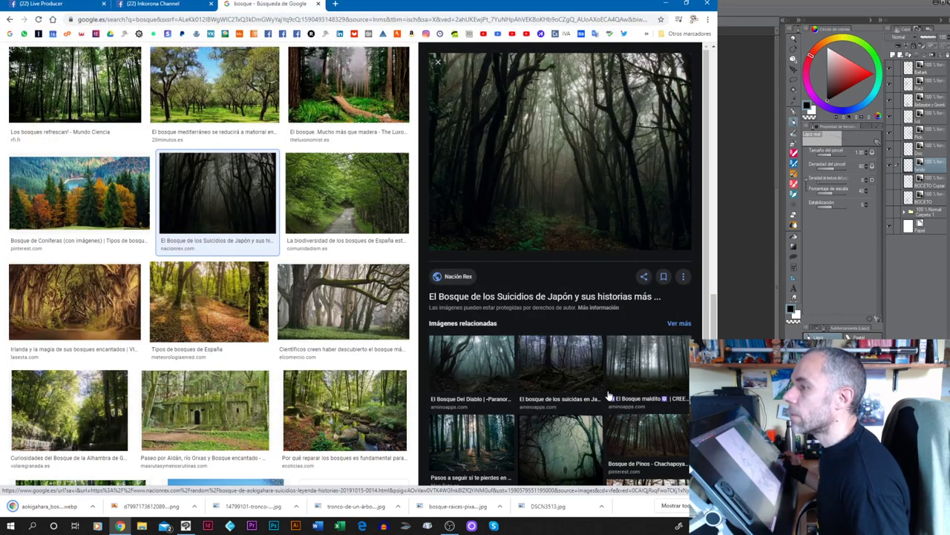
right_click(551, 194)
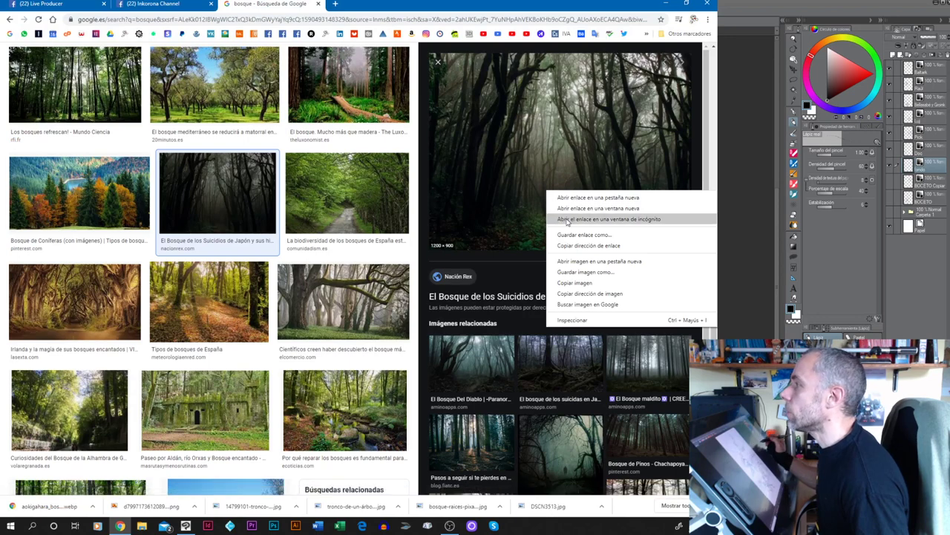
click(578, 272)
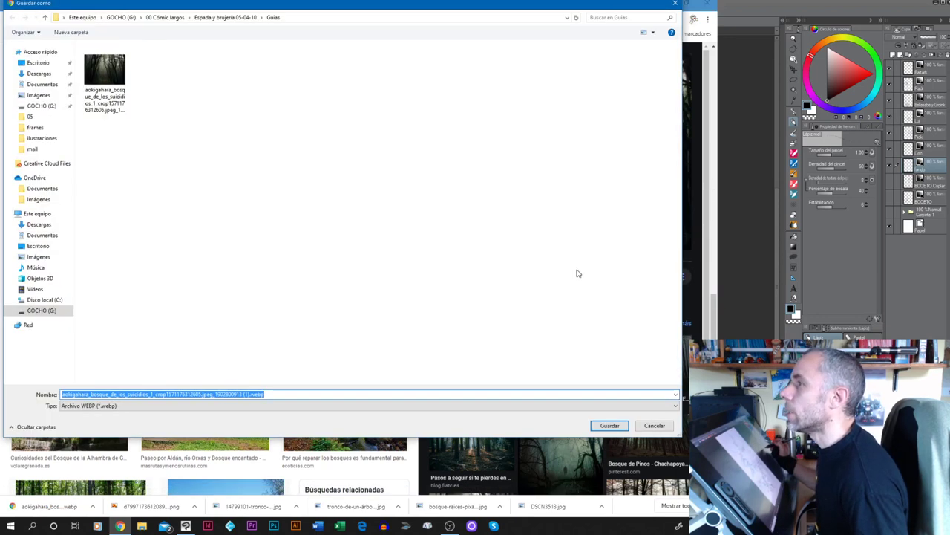
key(Return)
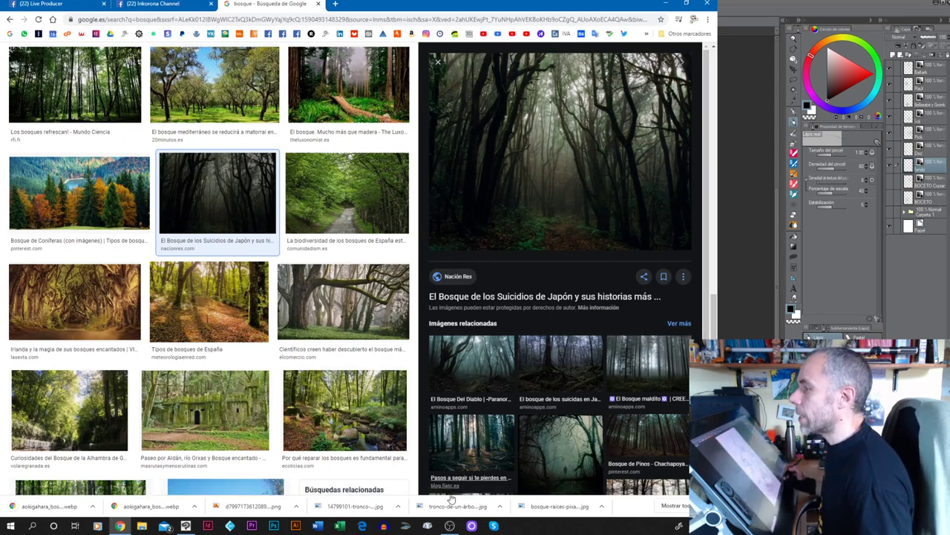
Switch to OBS and toggle the visibility of the Captura de pantalla 2 source
click(449, 526)
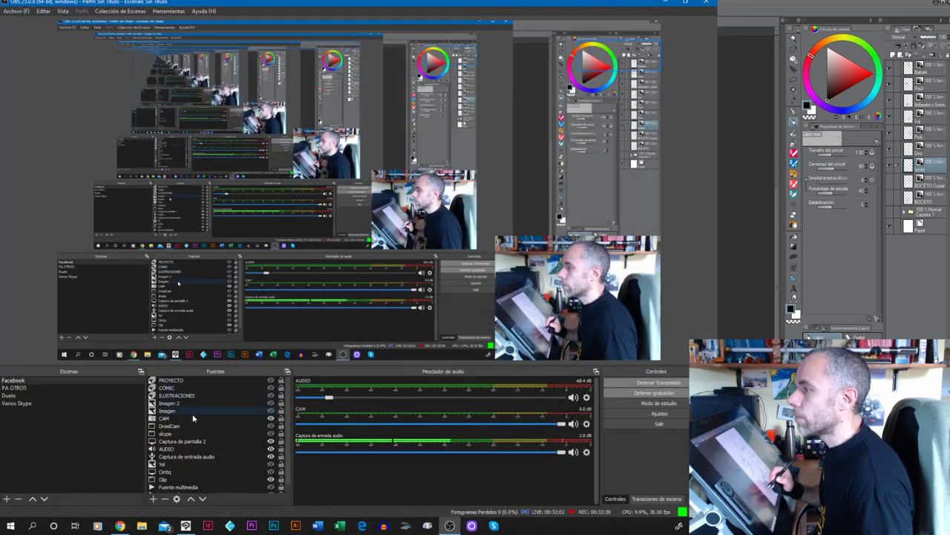
click(270, 442)
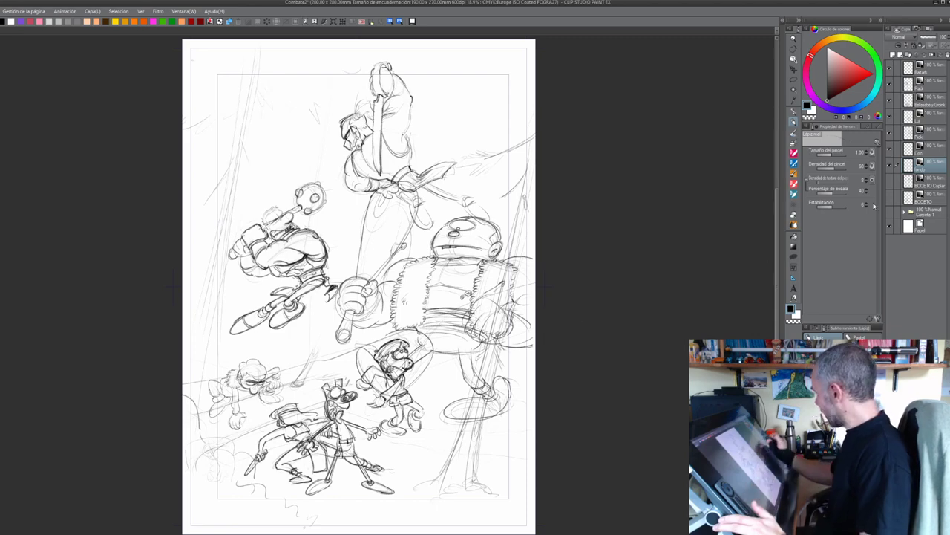
Return to Clip Studio Paint and nudge the small crouching character's layer slightly with the Move layer tool
click(932, 148)
key(k)
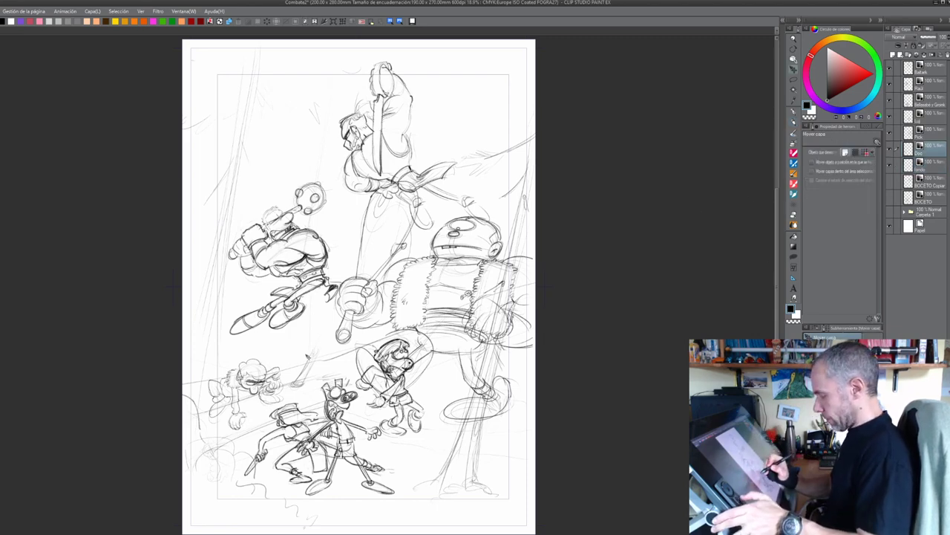
drag(308, 358, 312, 361)
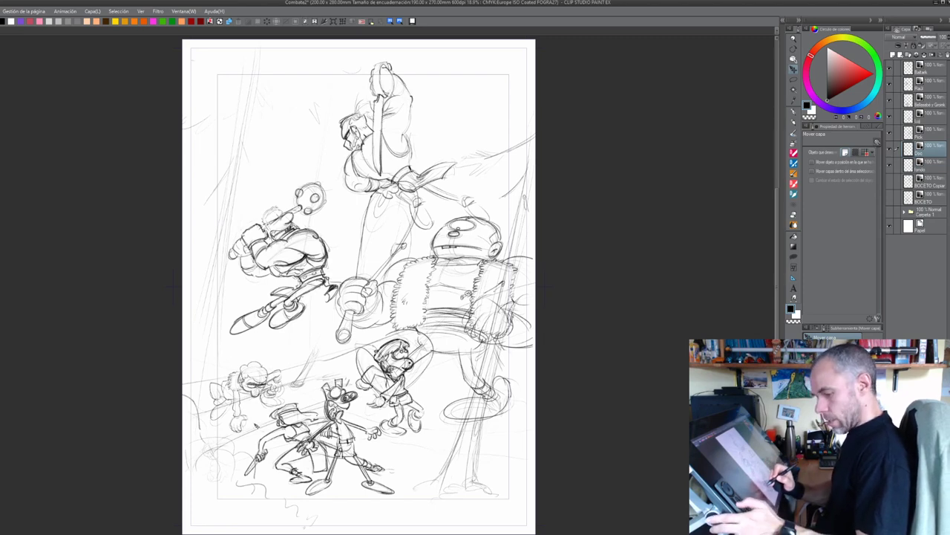
key(g)
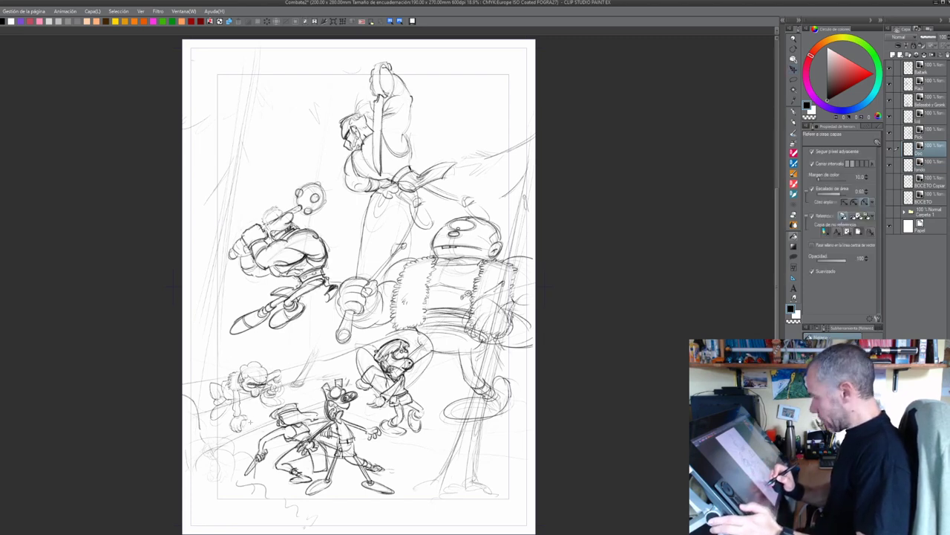
On the background layer, pencil small rough details beside the crouching character's supporting hand
click(933, 166)
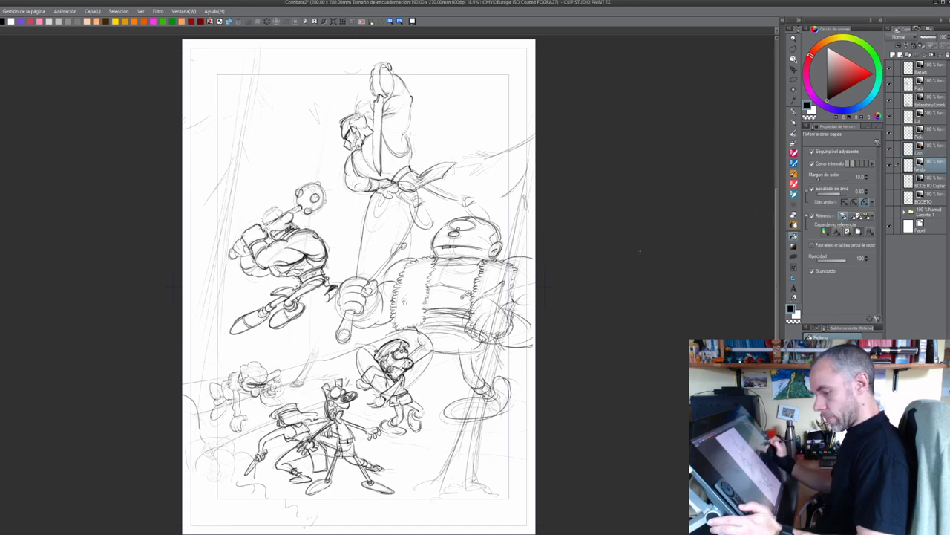
key(p)
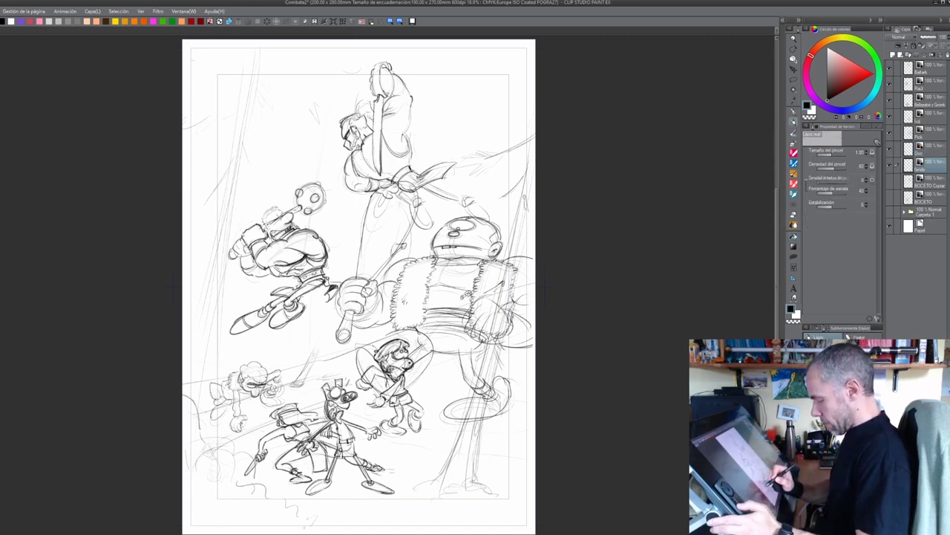
drag(246, 419, 260, 437)
key(m)
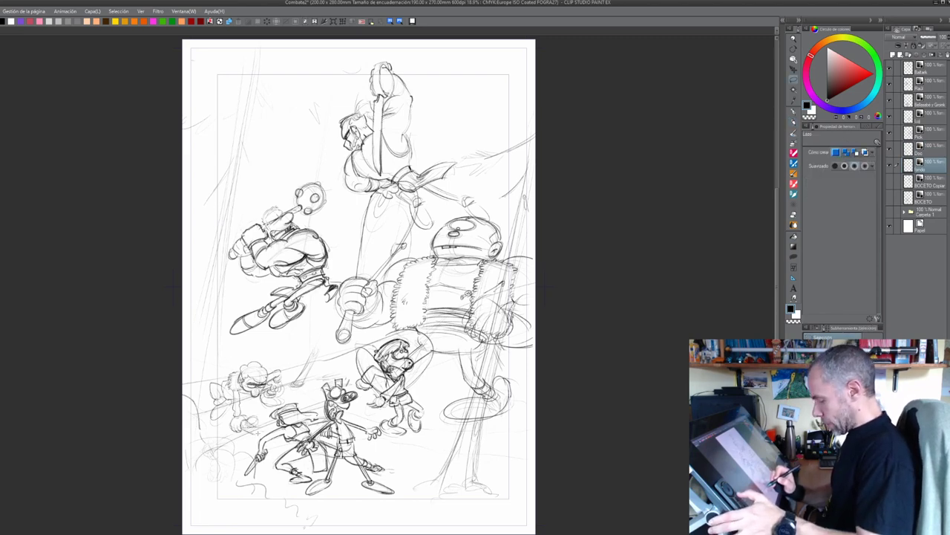
key(p)
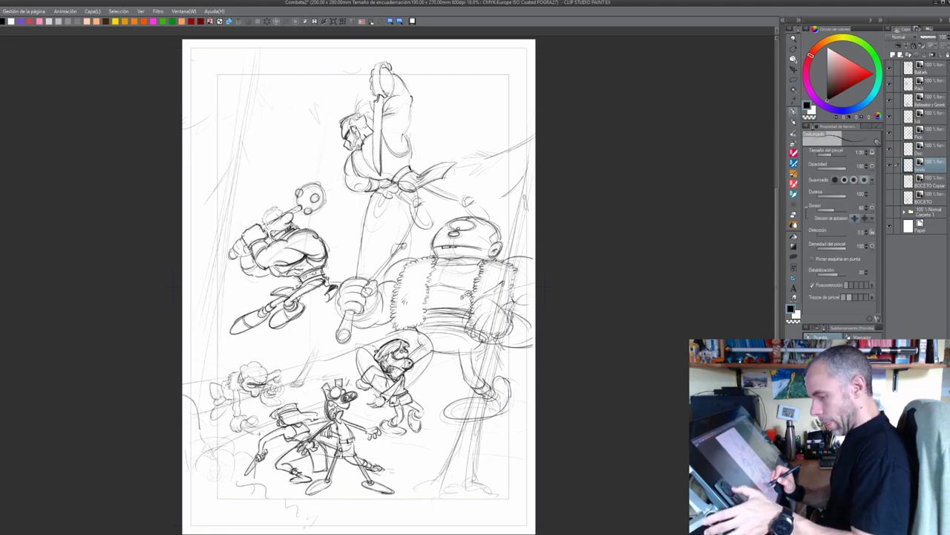
drag(255, 431, 260, 438)
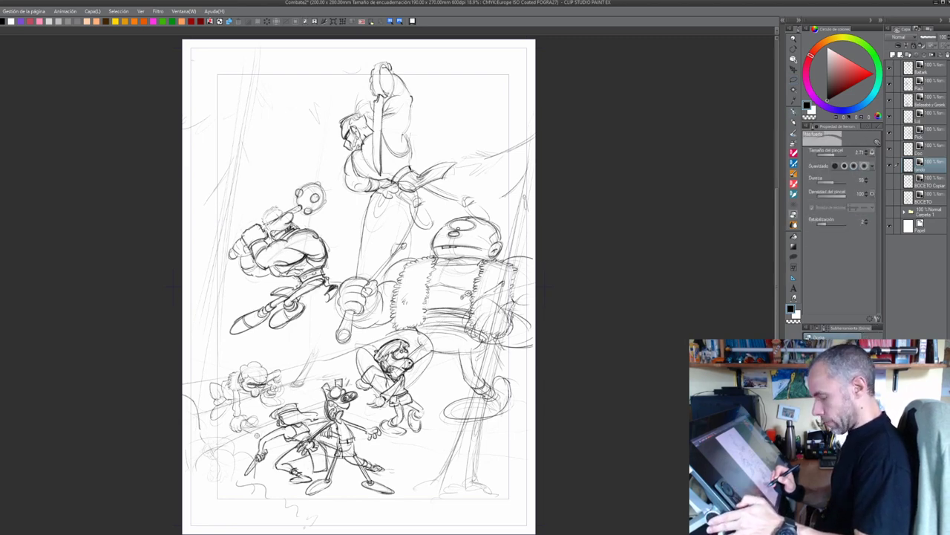
key(g)
key(p)
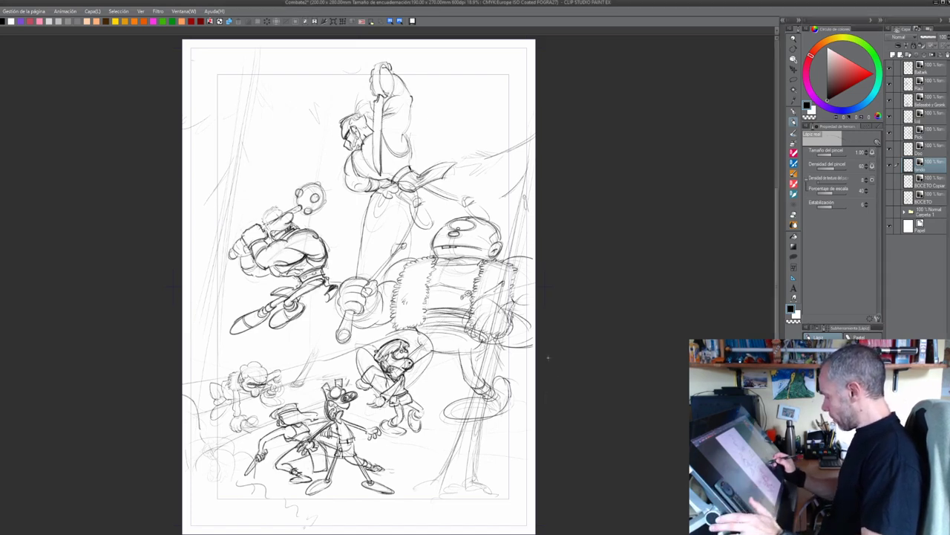
Pencil a leaning trunk edge and foreground ground line at the page's lower right, and bushes in its lower left corner
mouse_move(535, 362)
mouse_down()
mouse_move(486, 478)
mouse_move(448, 503)
mouse_move(349, 526)
mouse_up()
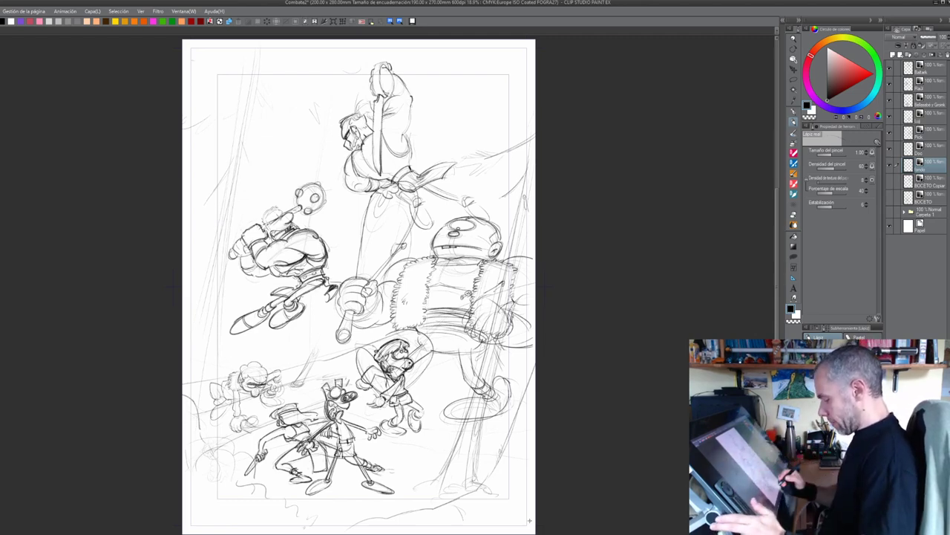
mouse_move(226, 468)
mouse_down()
mouse_move(241, 490)
mouse_move(245, 485)
mouse_move(218, 474)
mouse_move(213, 493)
mouse_move(220, 452)
mouse_move(200, 447)
mouse_move(199, 464)
mouse_move(211, 454)
mouse_move(194, 465)
mouse_move(197, 455)
mouse_move(225, 482)
mouse_up()
mouse_move(217, 471)
mouse_down()
mouse_move(193, 479)
mouse_move(255, 499)
mouse_up()
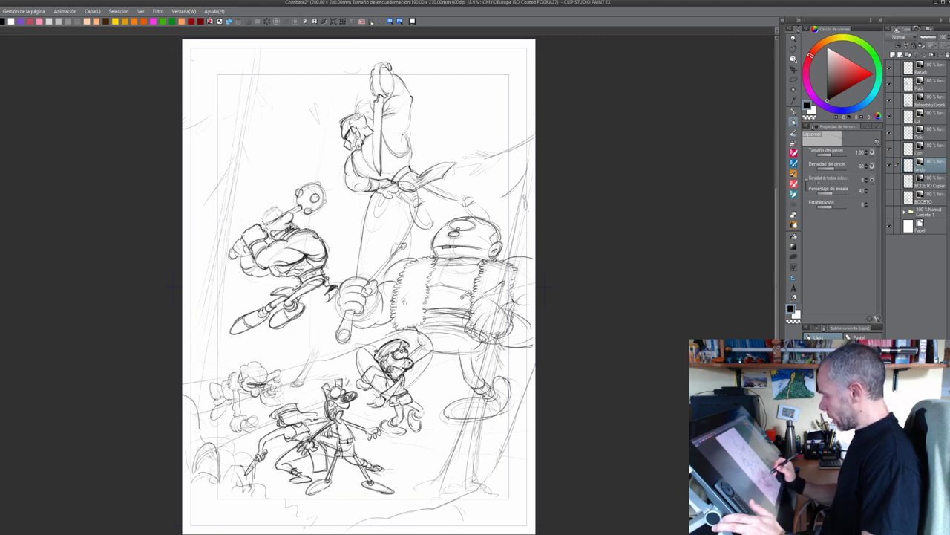
Scale the giant's layer down to about 82% and reposition him so his raised club clears the characters above
click(921, 133)
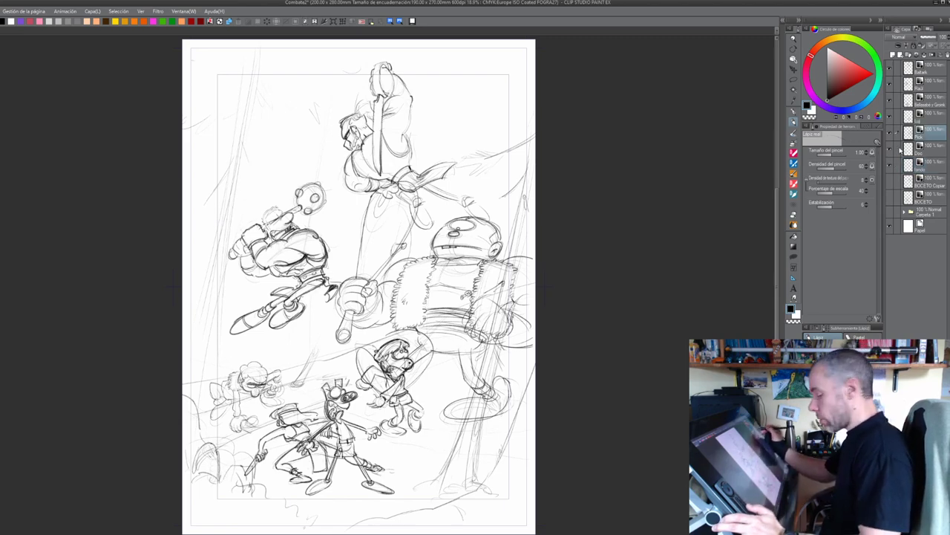
key(ctrl+t)
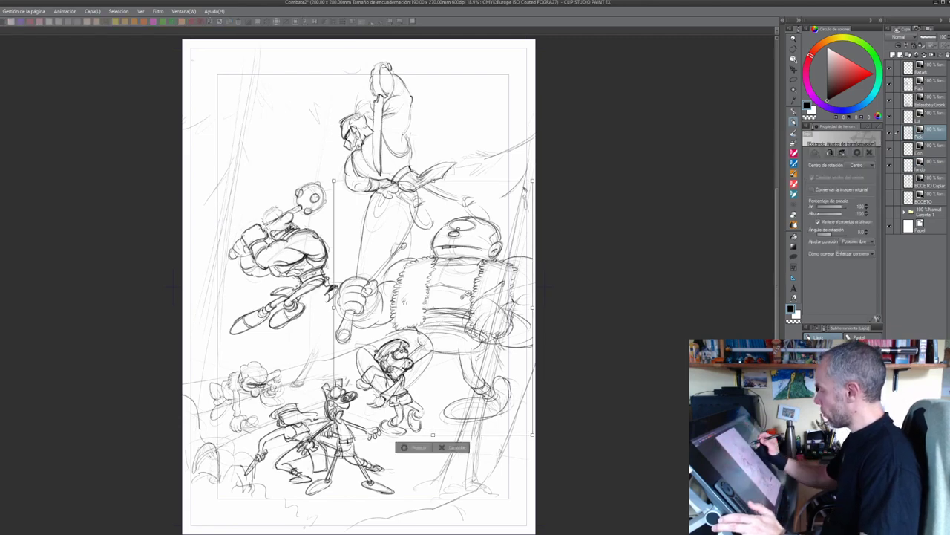
drag(533, 179, 498, 227)
drag(483, 275, 505, 276)
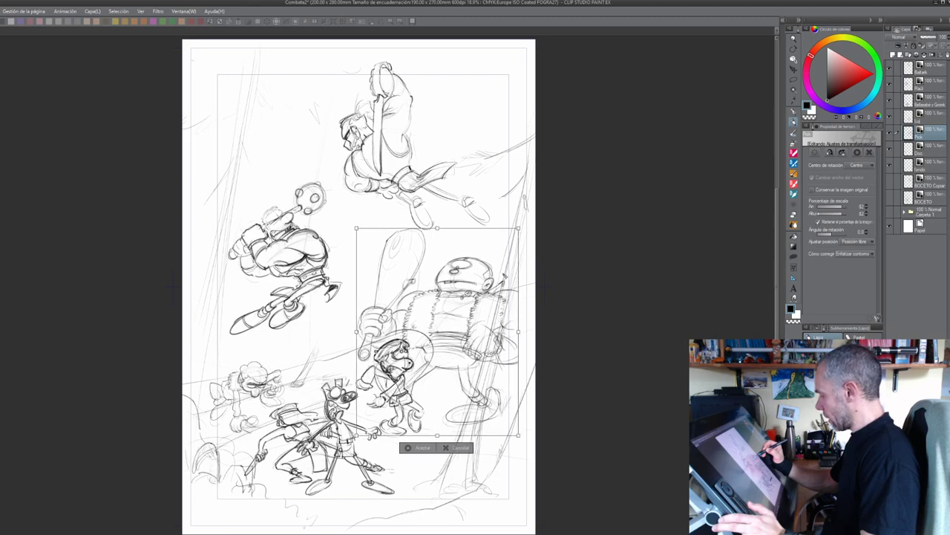
click(420, 448)
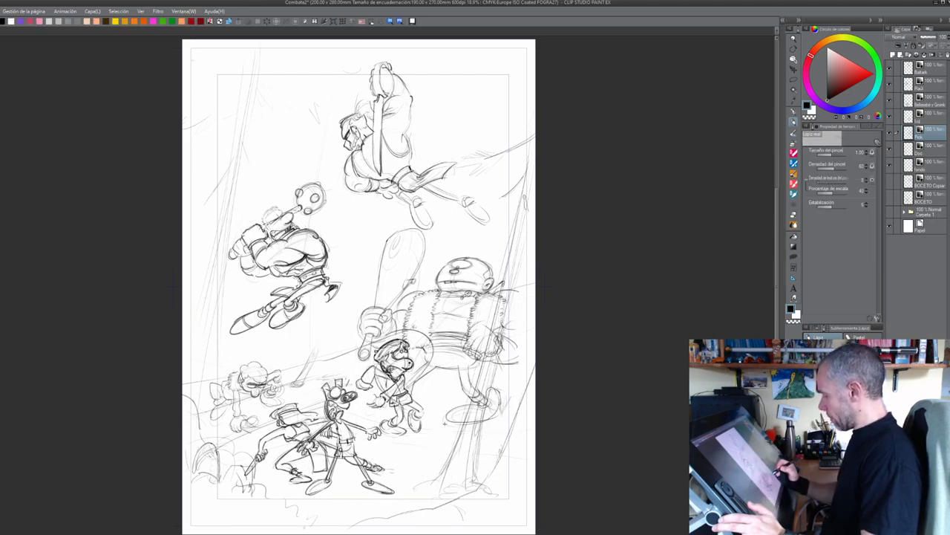
Move the layer of the small running character in front of the giant slightly lower
click(930, 122)
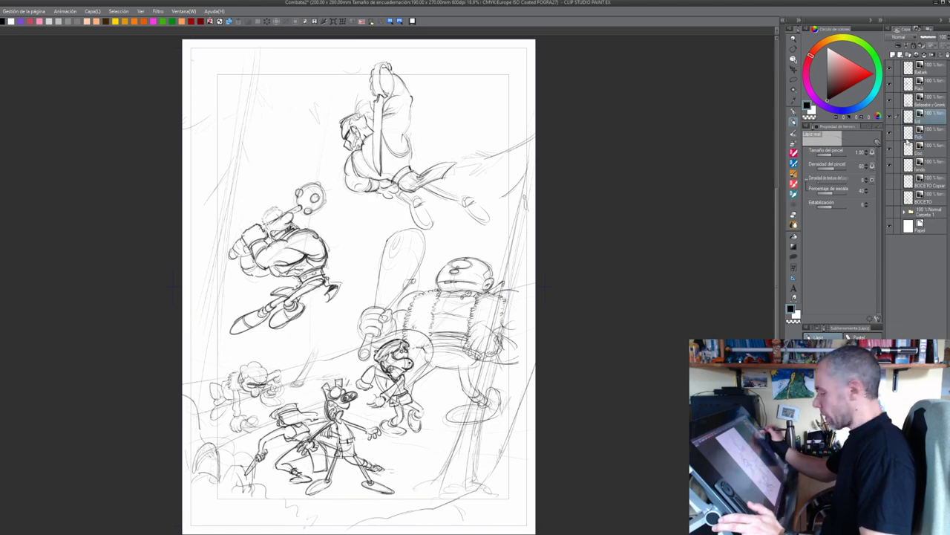
key(k)
drag(466, 299, 463, 309)
drag(413, 408, 413, 406)
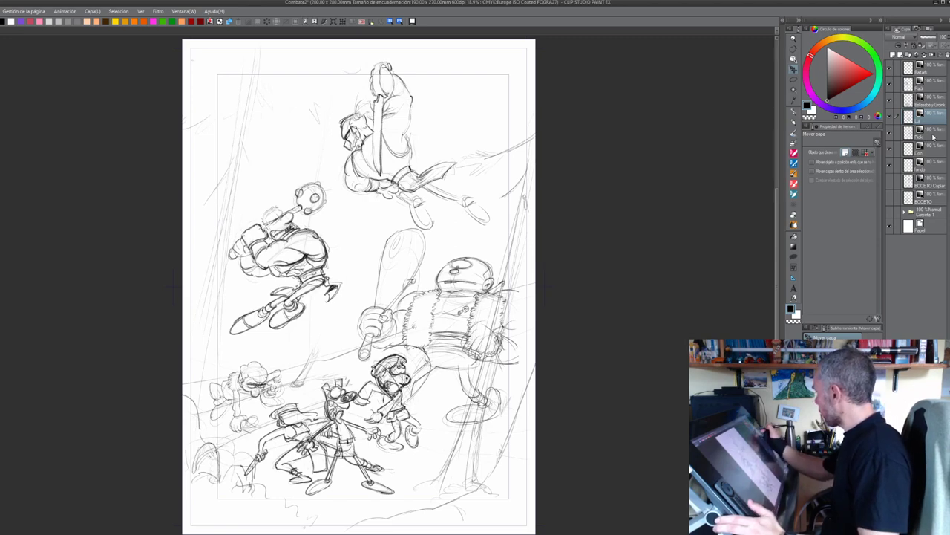
On the background layer, pencil rough detail at the giant's front foot and a small sketch just above it
click(929, 166)
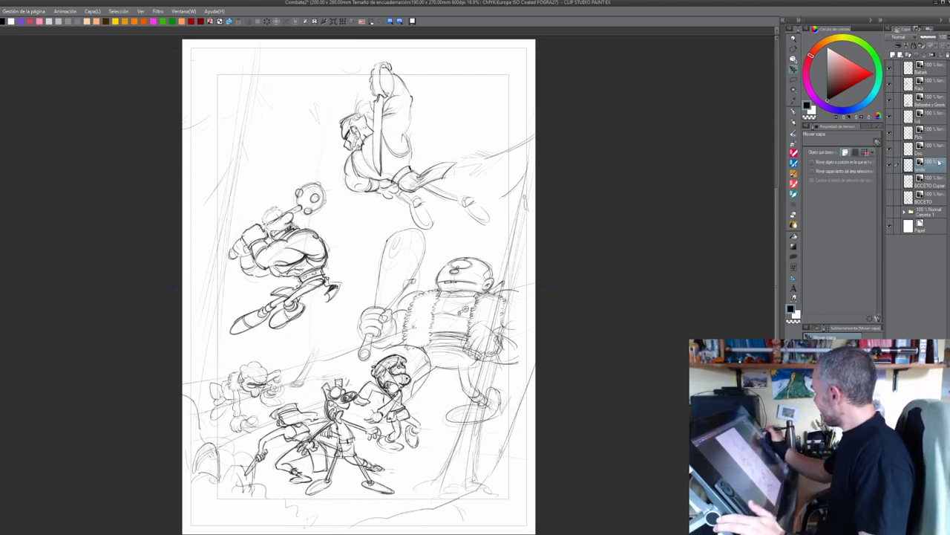
click(794, 122)
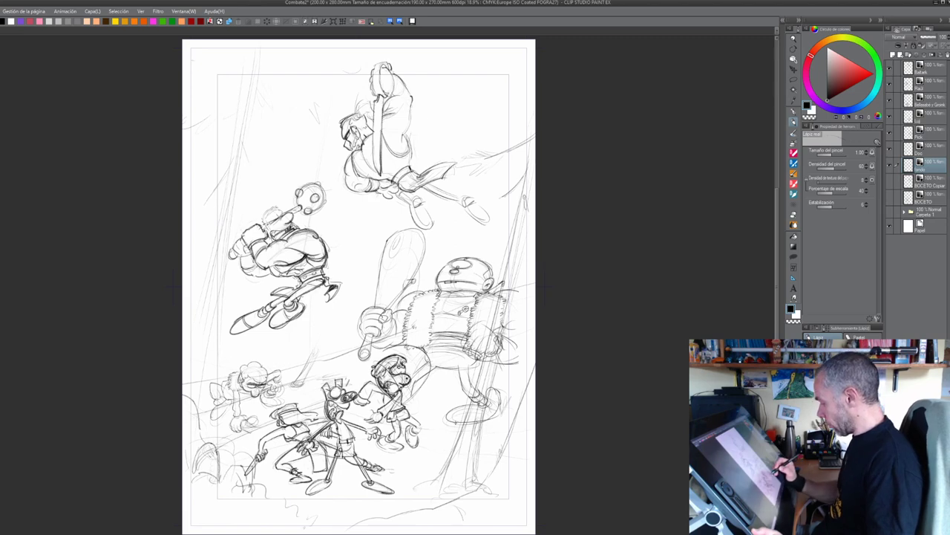
mouse_move(455, 412)
mouse_down()
mouse_move(447, 414)
mouse_move(454, 421)
mouse_move(455, 410)
mouse_move(452, 423)
mouse_up()
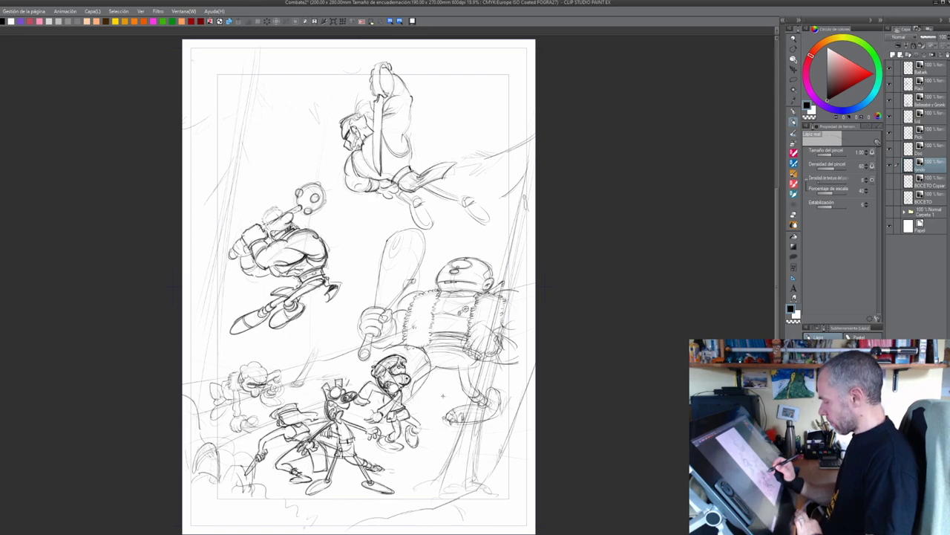
mouse_move(444, 395)
mouse_down()
mouse_move(434, 391)
mouse_move(442, 395)
mouse_up()
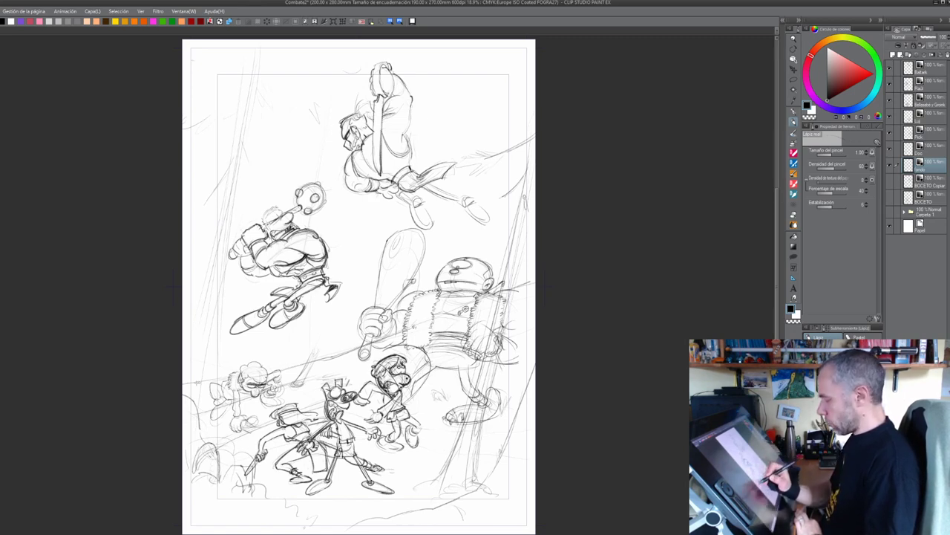
Pencil a curved ground line and distant tree trunks with branches behind the leaping mace-wielding character
mouse_move(189, 317)
mouse_down()
mouse_move(367, 346)
mouse_move(348, 267)
mouse_up()
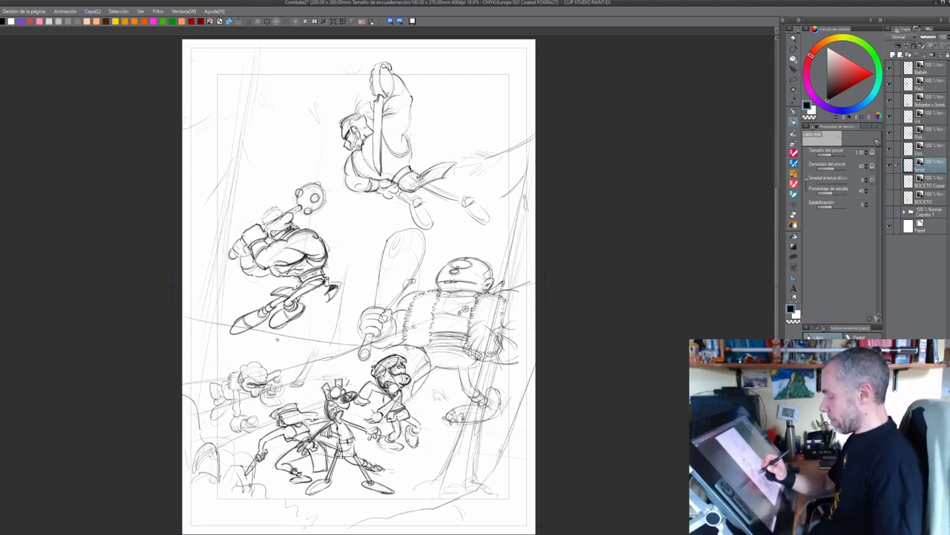
drag(228, 322, 247, 142)
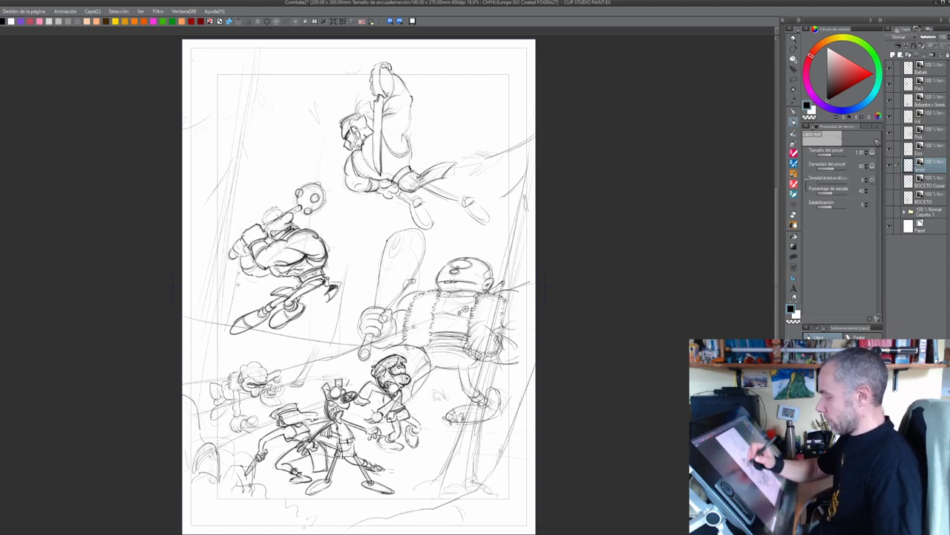
drag(238, 331, 243, 279)
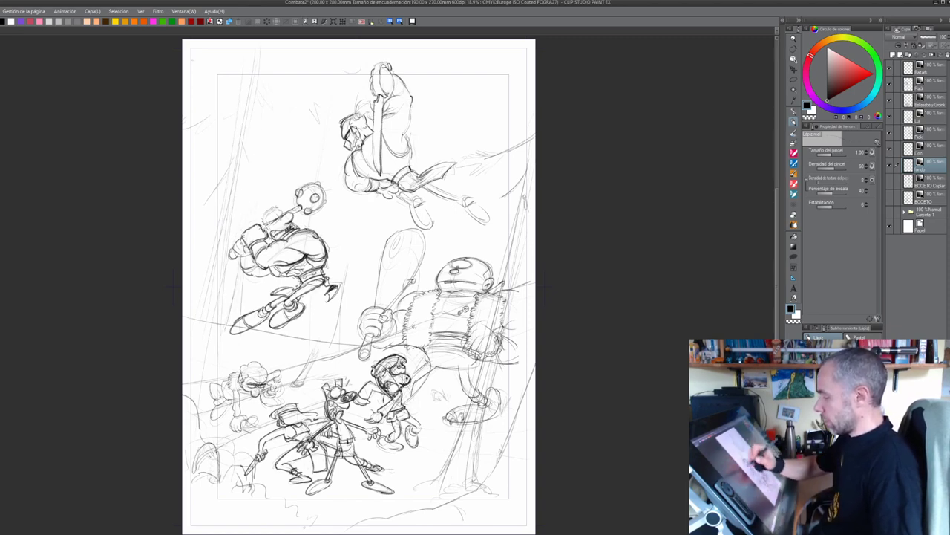
drag(258, 160, 226, 318)
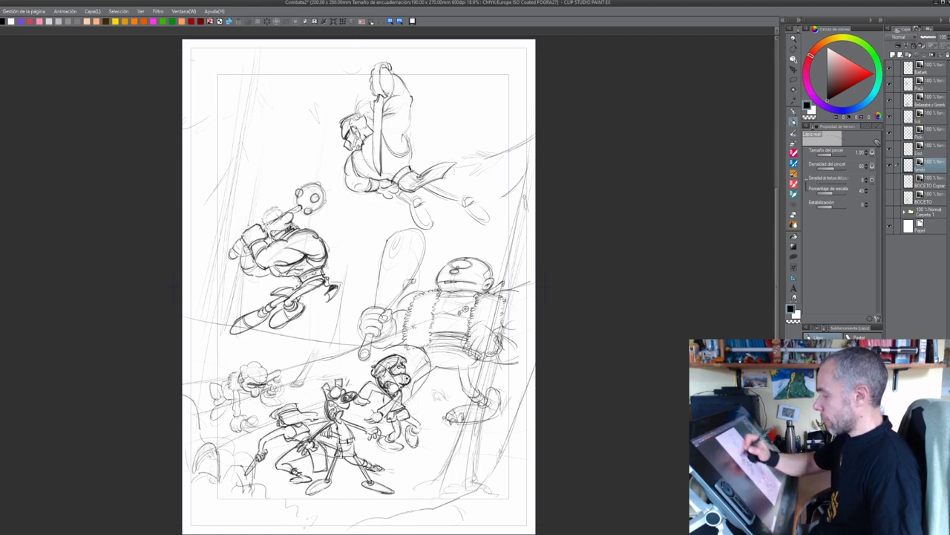
drag(251, 214, 233, 224)
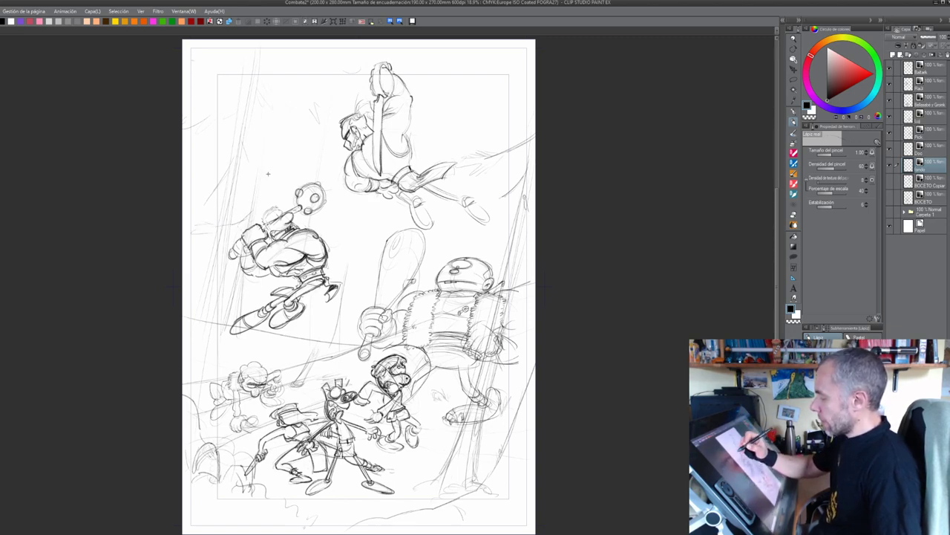
mouse_move(260, 178)
mouse_down()
mouse_move(269, 200)
mouse_move(289, 208)
mouse_up()
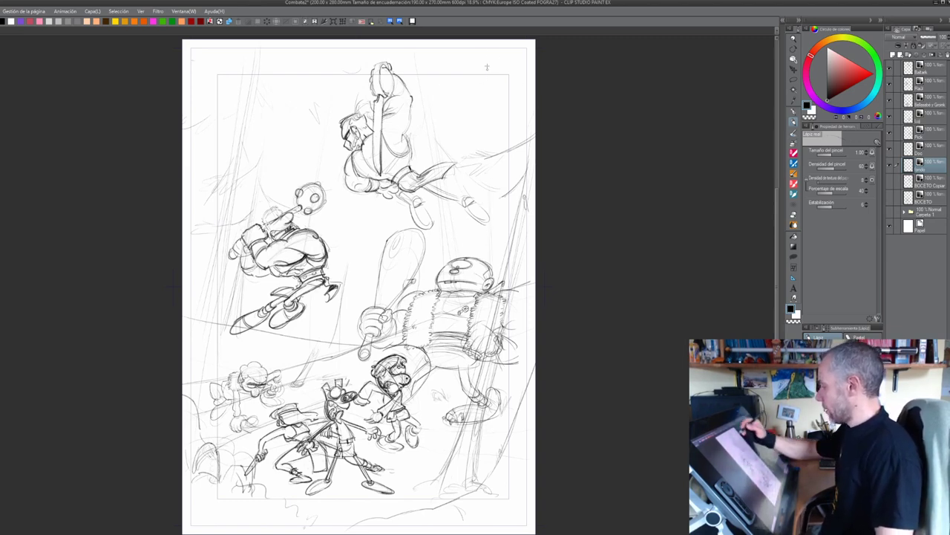
Pencil a distant trunk above the giant and darken the edges of the large tree trunk at the page's left
drag(487, 67, 494, 286)
drag(494, 170, 500, 279)
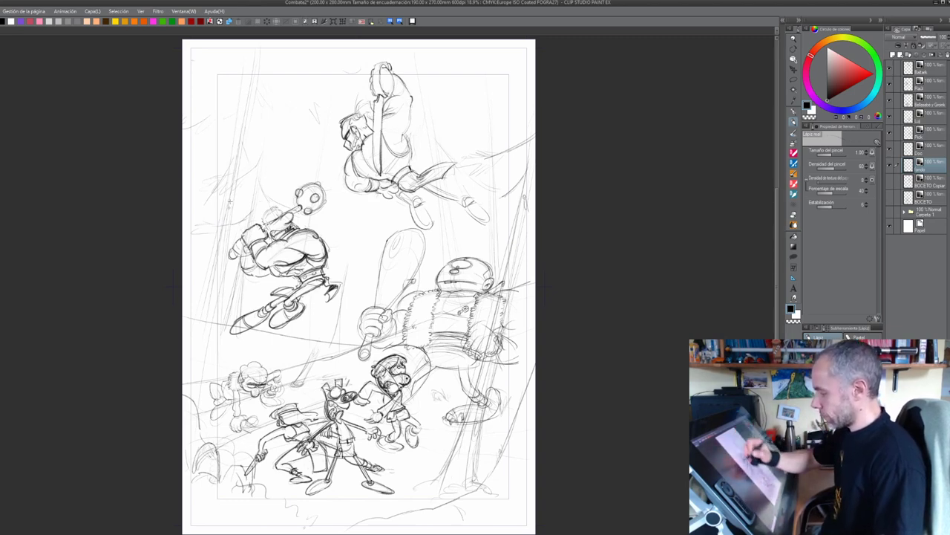
drag(229, 227, 191, 372)
drag(247, 91, 218, 352)
drag(222, 294, 217, 358)
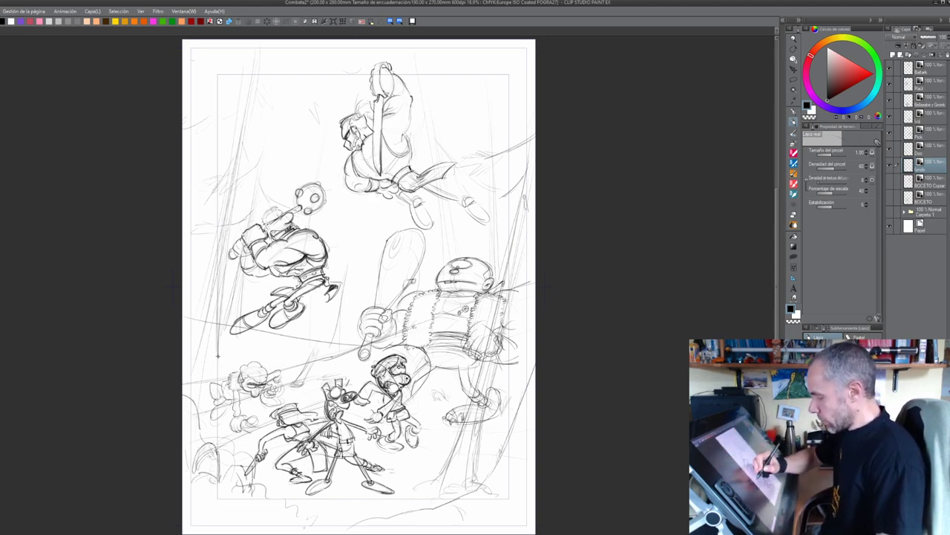
drag(222, 275, 217, 356)
drag(248, 118, 226, 257)
drag(238, 132, 201, 324)
drag(227, 220, 198, 355)
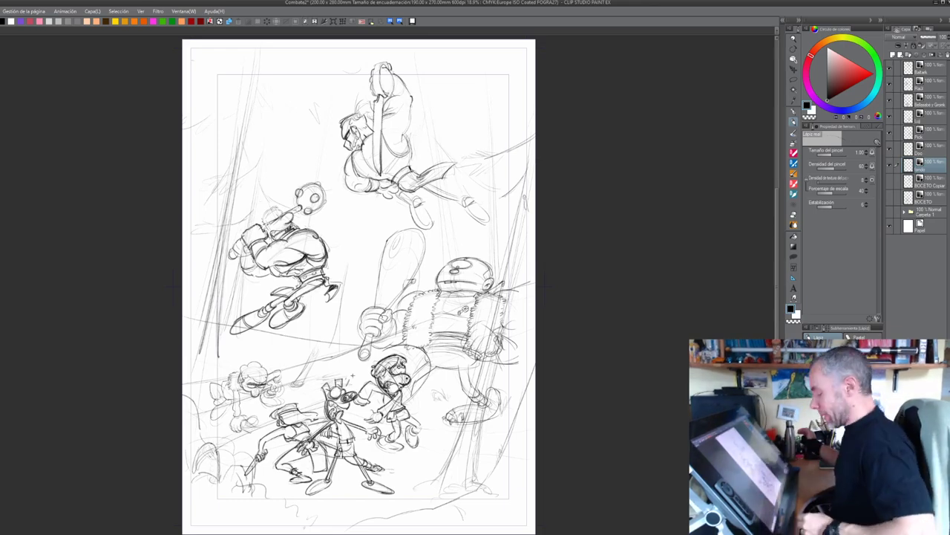
Pencil a large folded leaf and grass blades among the plants in the page's lower left corner
scroll(256, 484, up, 8)
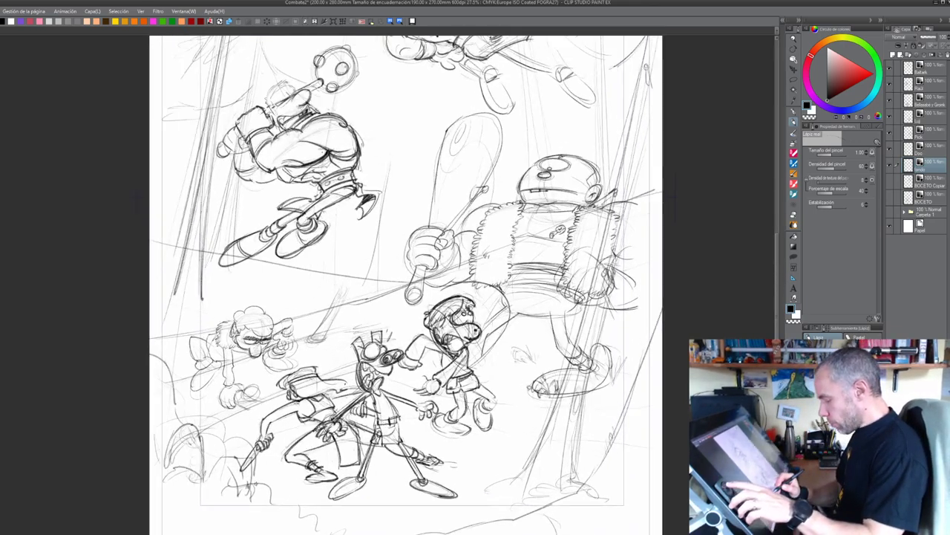
drag(271, 465, 312, 317)
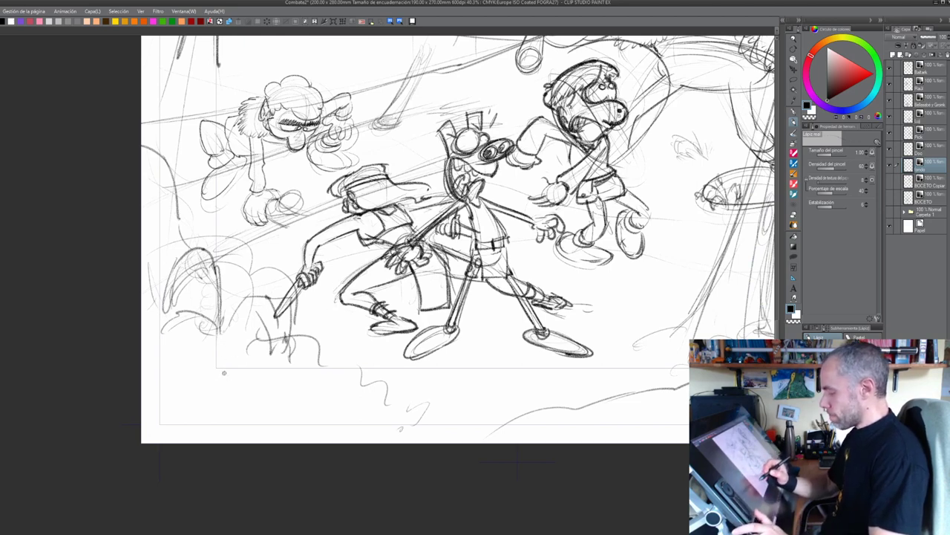
mouse_move(223, 364)
mouse_down()
mouse_move(256, 353)
mouse_move(270, 405)
mouse_up()
drag(218, 367, 241, 420)
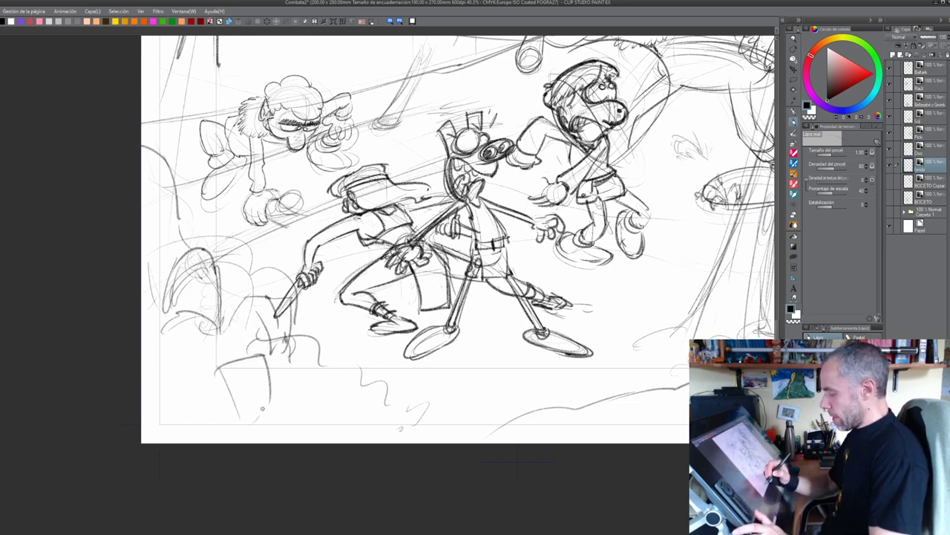
mouse_move(264, 355)
mouse_down()
mouse_move(252, 418)
mouse_move(233, 360)
mouse_move(217, 373)
mouse_move(233, 354)
mouse_move(245, 395)
mouse_move(262, 367)
mouse_move(219, 379)
mouse_move(224, 371)
mouse_move(243, 419)
mouse_move(256, 413)
mouse_move(262, 364)
mouse_move(268, 405)
mouse_up()
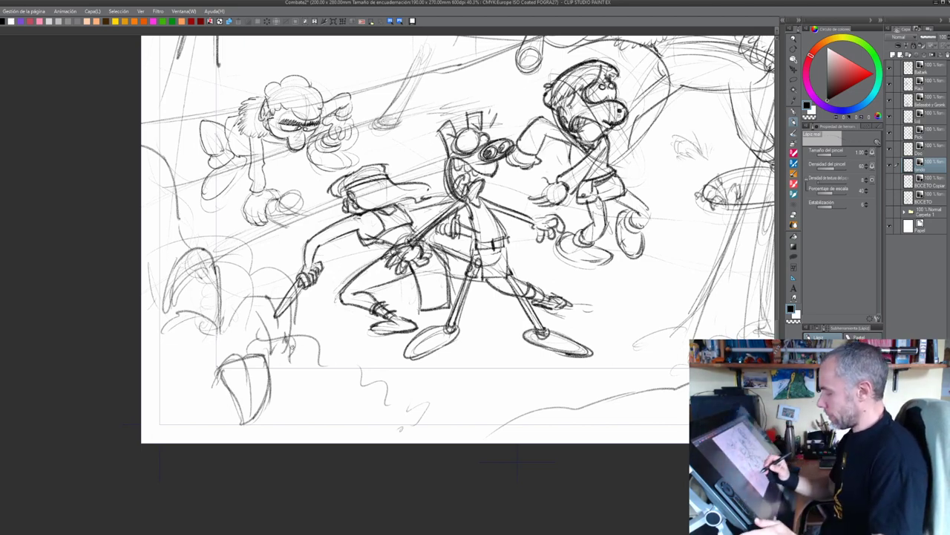
mouse_move(317, 336)
mouse_down()
mouse_move(287, 355)
mouse_move(310, 322)
mouse_move(352, 312)
mouse_move(326, 360)
mouse_up()
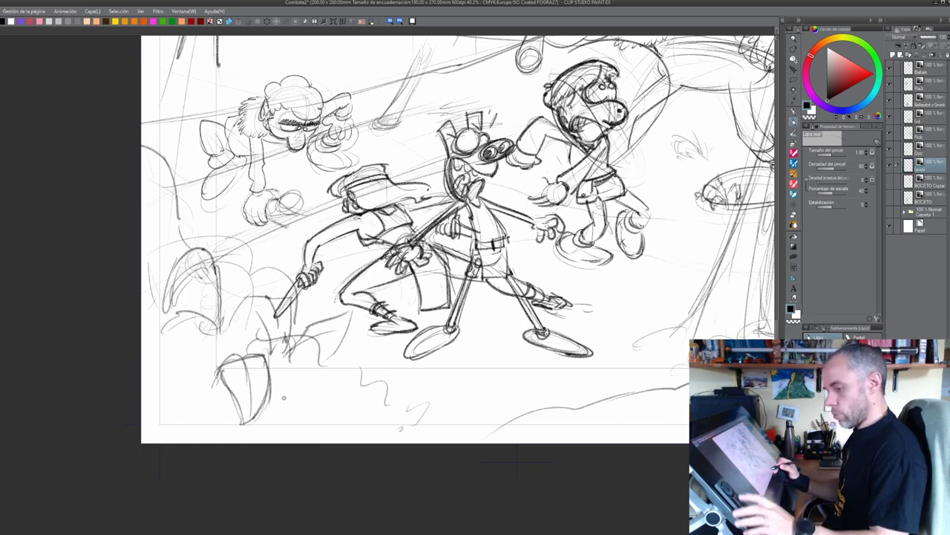
Lasso the plant sketches in the page's lower left corner and clear them from the background layer
key(e)
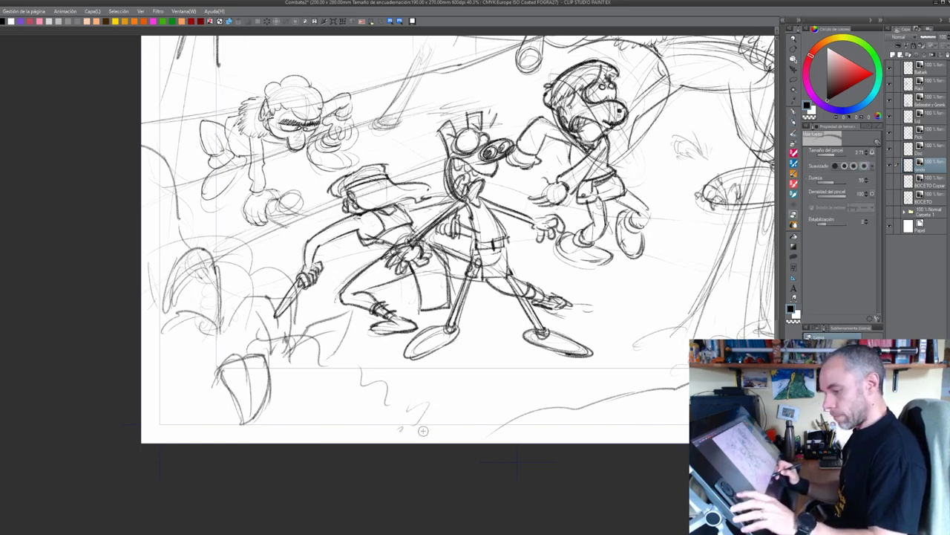
key(m)
mouse_move(425, 440)
mouse_down()
mouse_move(427, 381)
mouse_move(223, 204)
mouse_move(170, 135)
mouse_move(77, 253)
mouse_move(239, 499)
mouse_up()
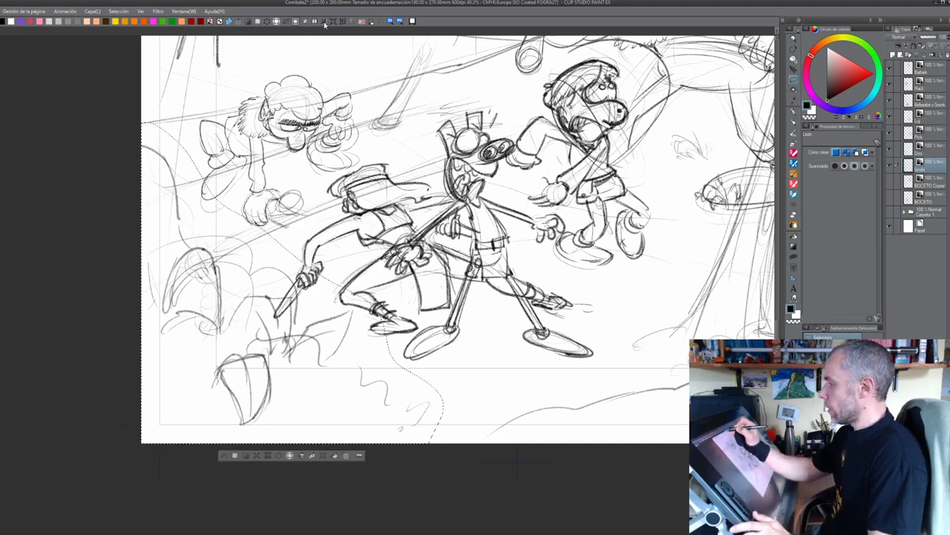
click(276, 21)
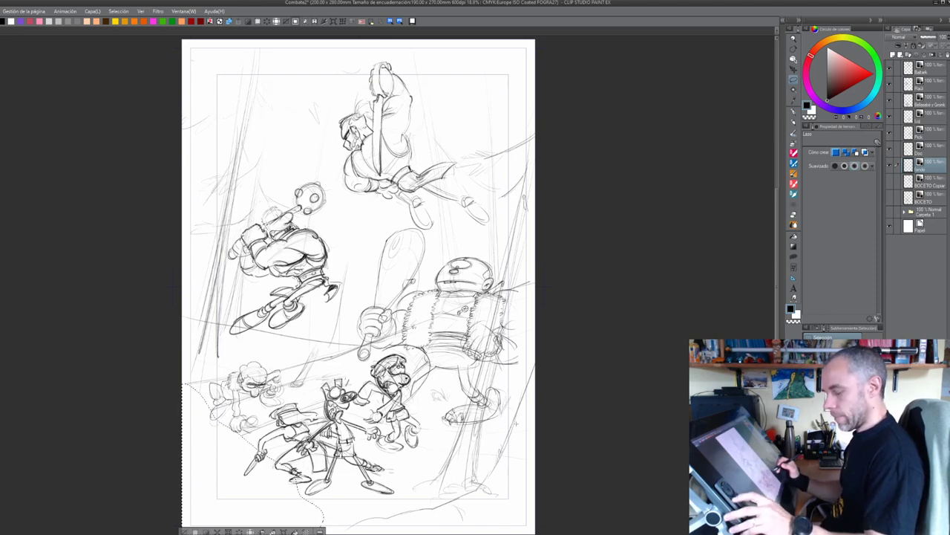
Clear the selection and pencil the edge of the tree trunk in the page's lower right corner, running into a rough ground slope
key(p)
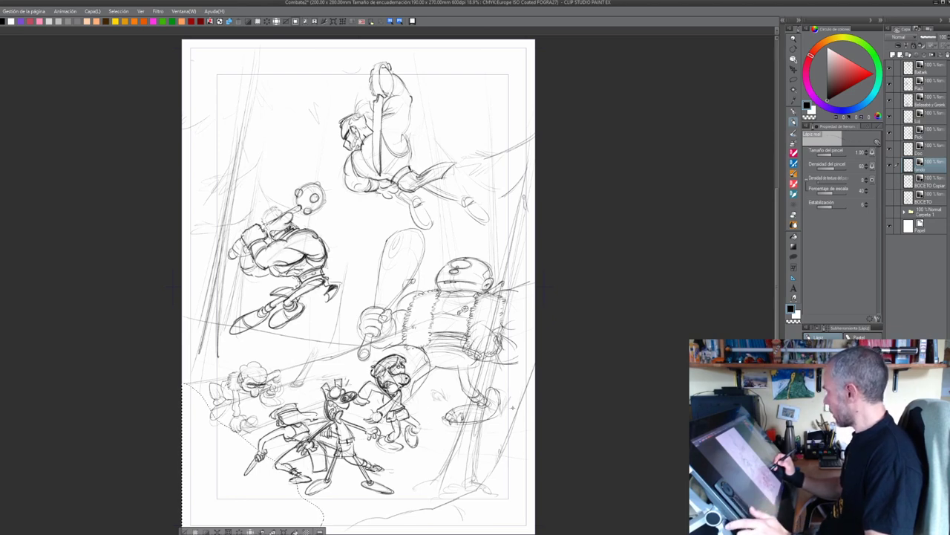
key(ctrl+d)
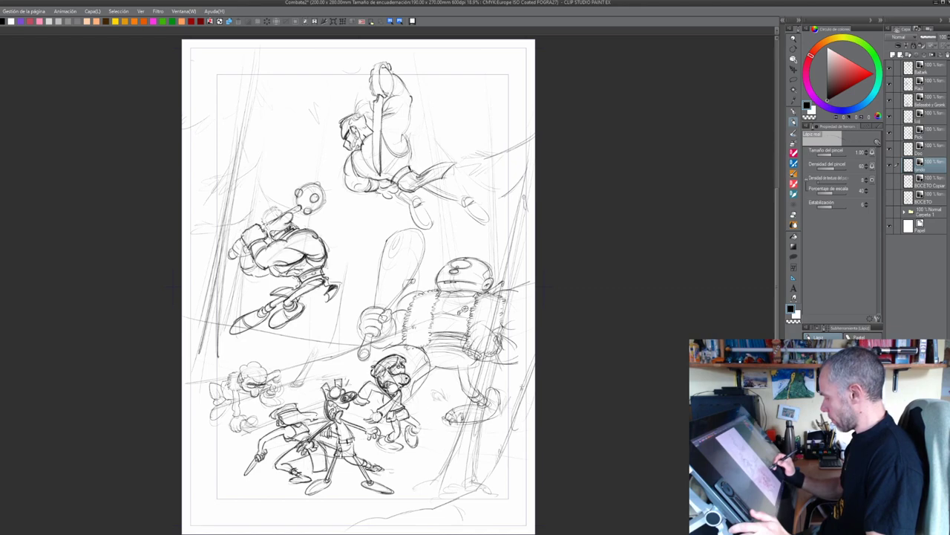
drag(525, 381, 507, 468)
mouse_move(526, 428)
mouse_down()
mouse_move(511, 471)
mouse_move(443, 505)
mouse_up()
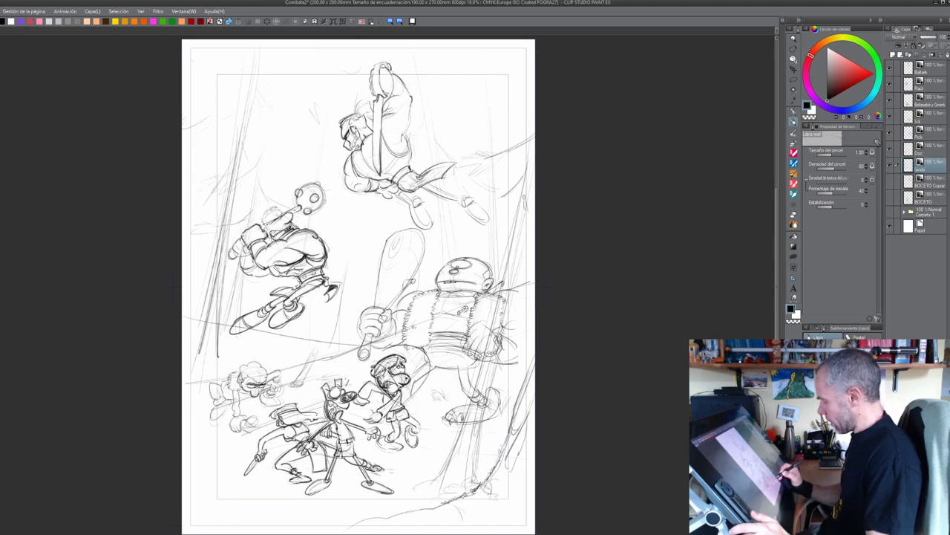
drag(492, 471, 486, 480)
drag(491, 473, 484, 481)
drag(445, 504, 432, 510)
drag(501, 462, 503, 476)
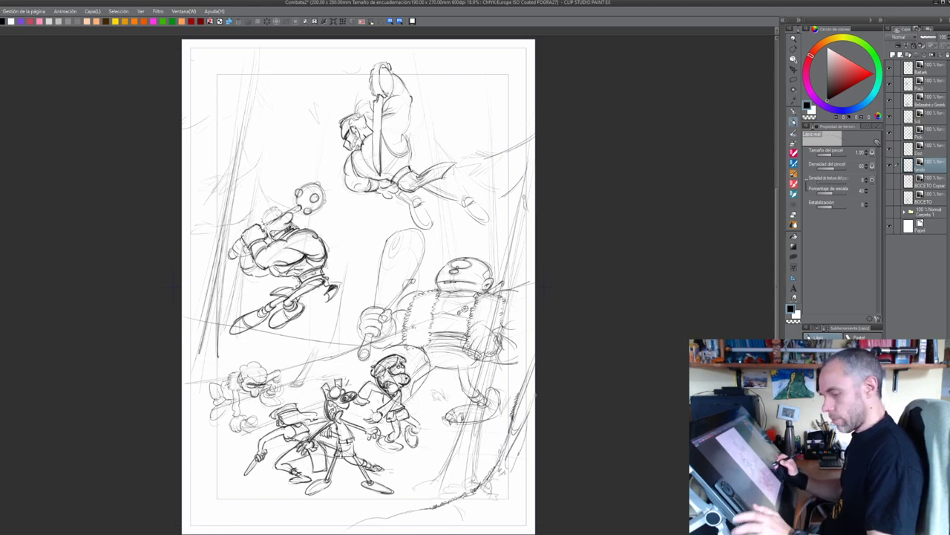
Lasso the trunk edge and ground slope in the page's lower right corner, shift them slightly inward, and deselect
key(k)
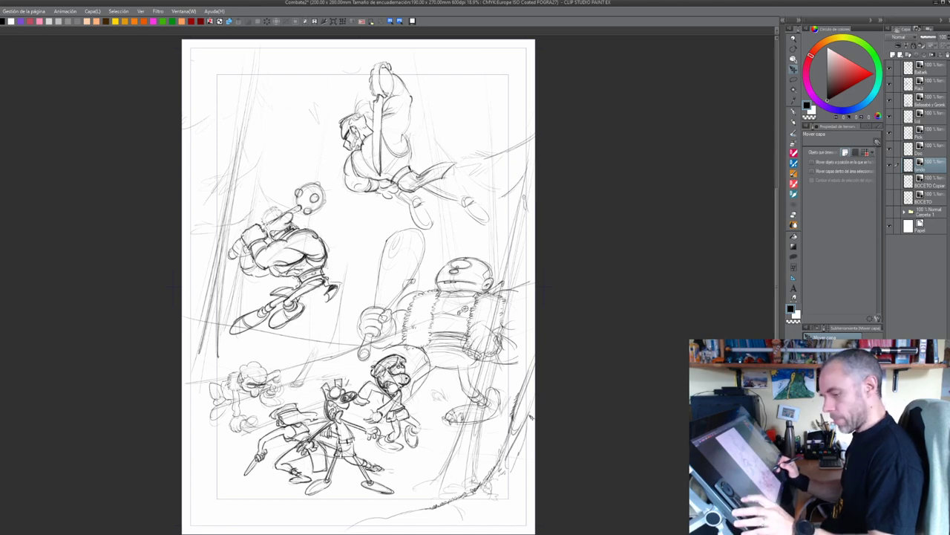
key(m)
mouse_move(541, 329)
mouse_down()
mouse_move(495, 444)
mouse_move(386, 533)
mouse_move(548, 416)
mouse_up()
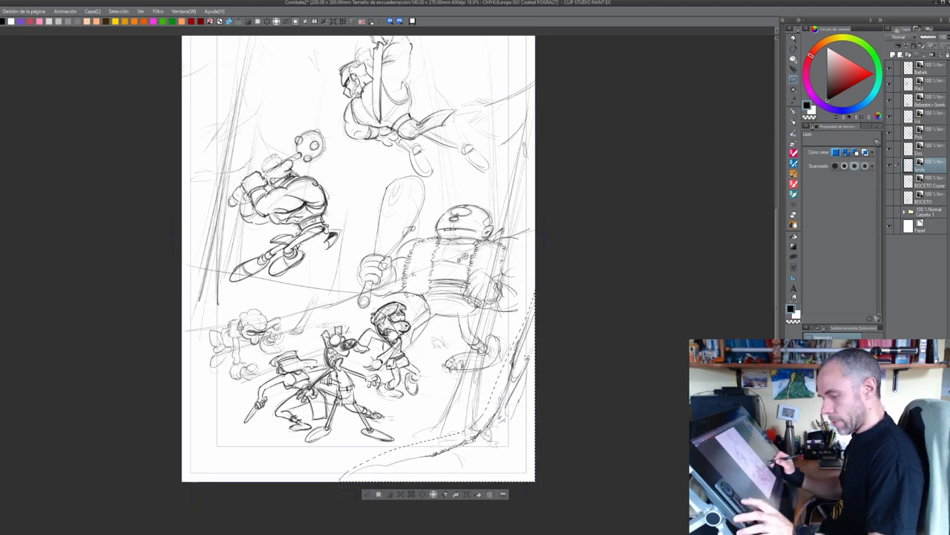
key(k)
drag(524, 366, 467, 383)
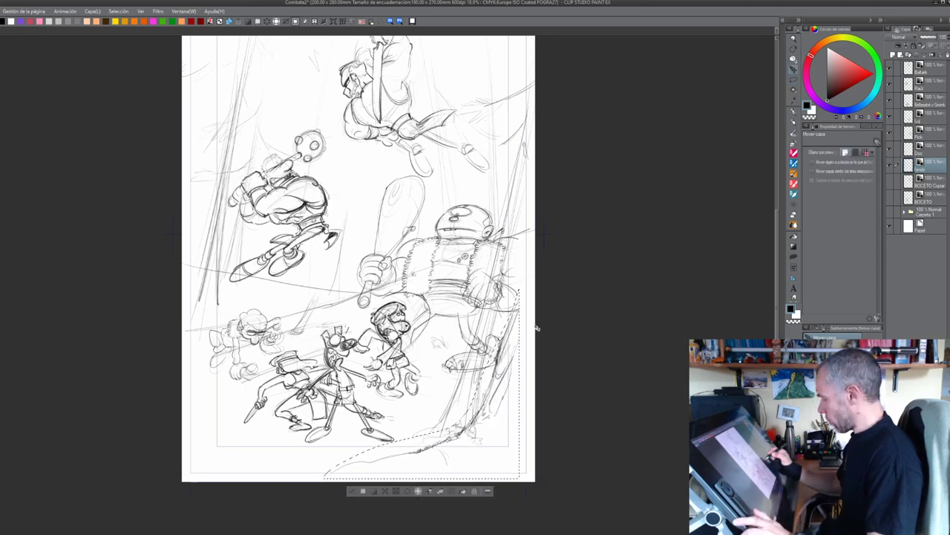
key(ctrl+d)
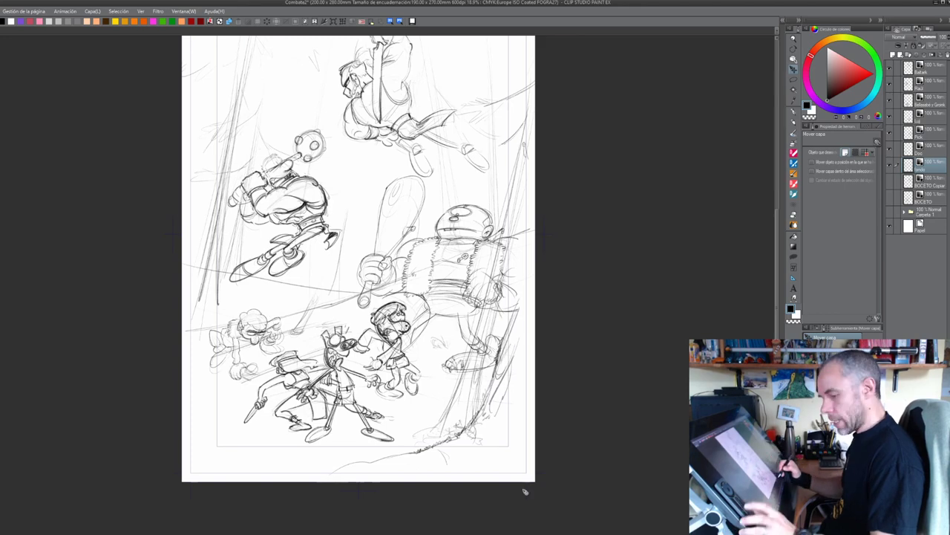
scroll(529, 475, up, 2)
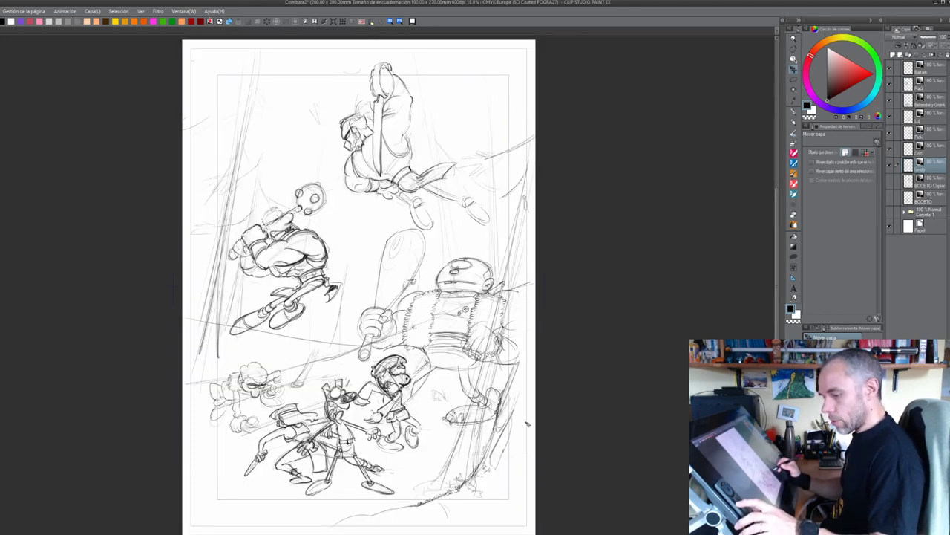
Pencil the right-hand trunk's outer edge, extend the rough ground line to the page's lower edge, and add grass tufts along it
key(p)
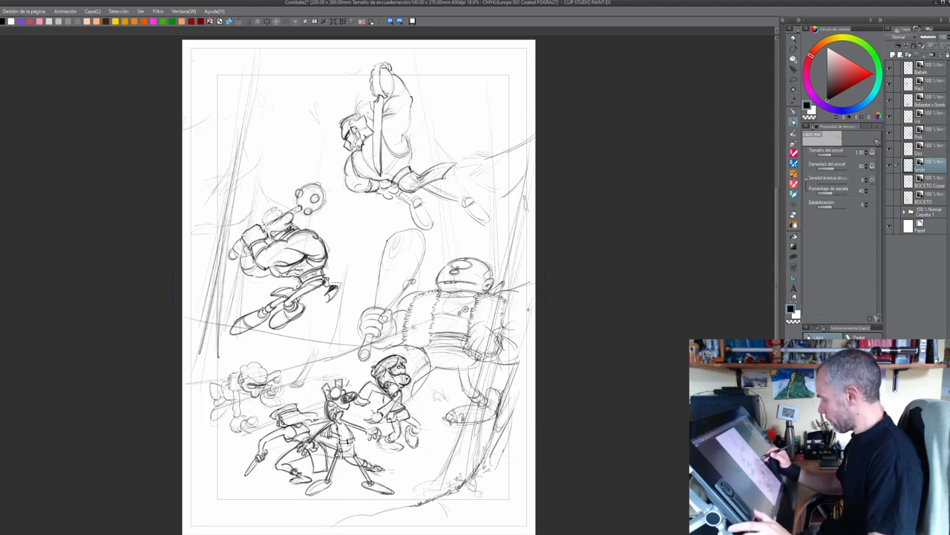
mouse_move(528, 310)
mouse_down()
mouse_move(519, 387)
mouse_move(493, 453)
mouse_up()
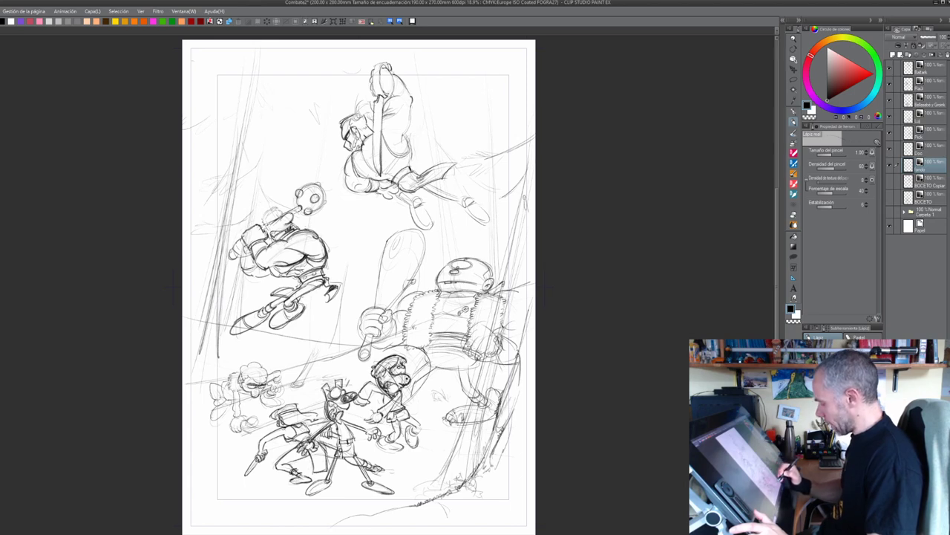
drag(417, 507, 311, 528)
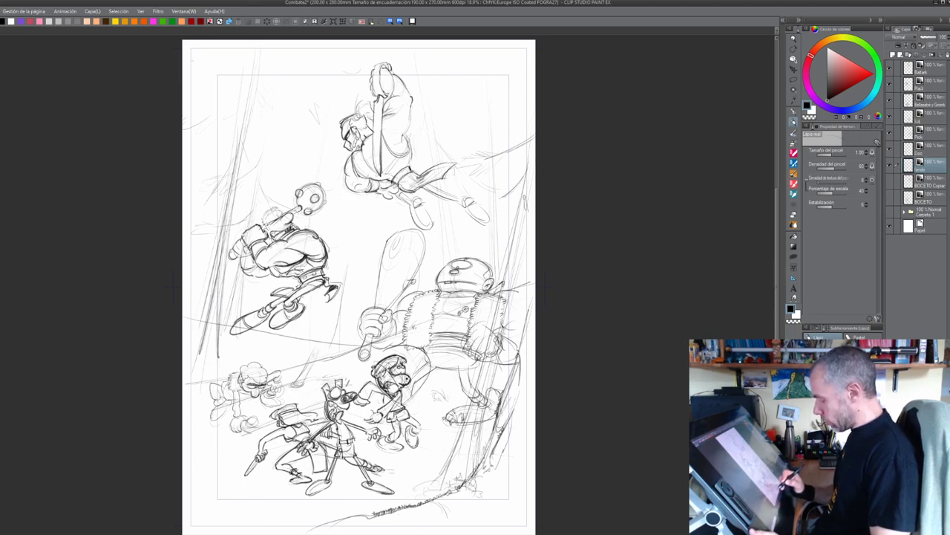
drag(446, 500, 449, 497)
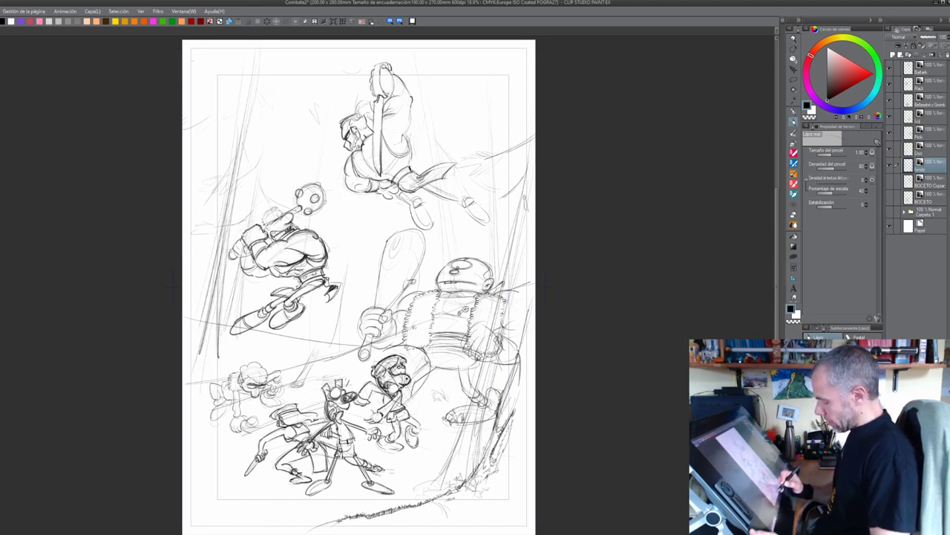
drag(333, 520, 321, 525)
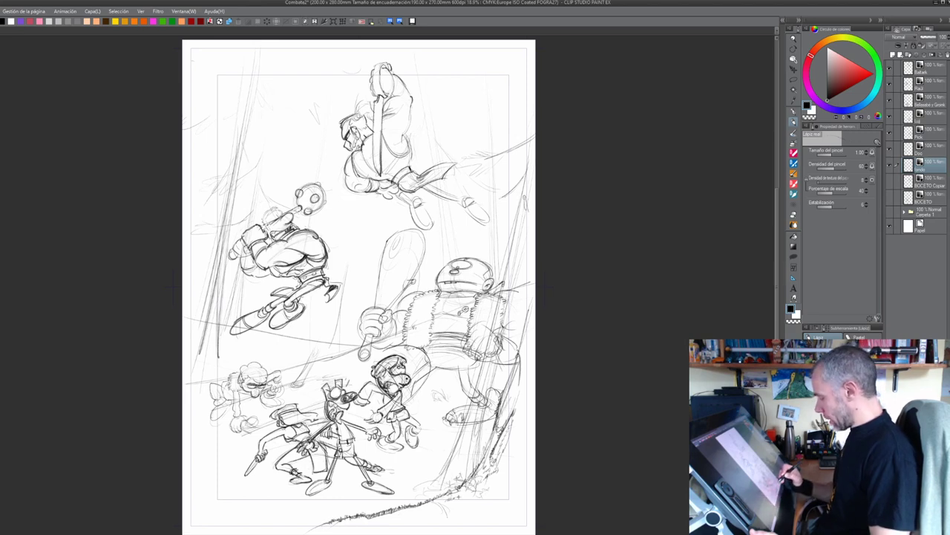
drag(462, 504, 421, 505)
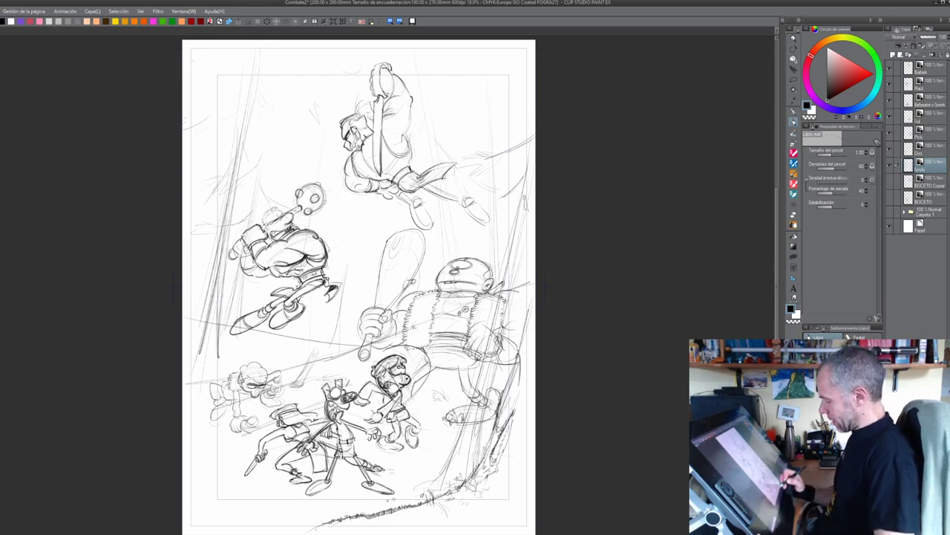
drag(482, 497, 479, 510)
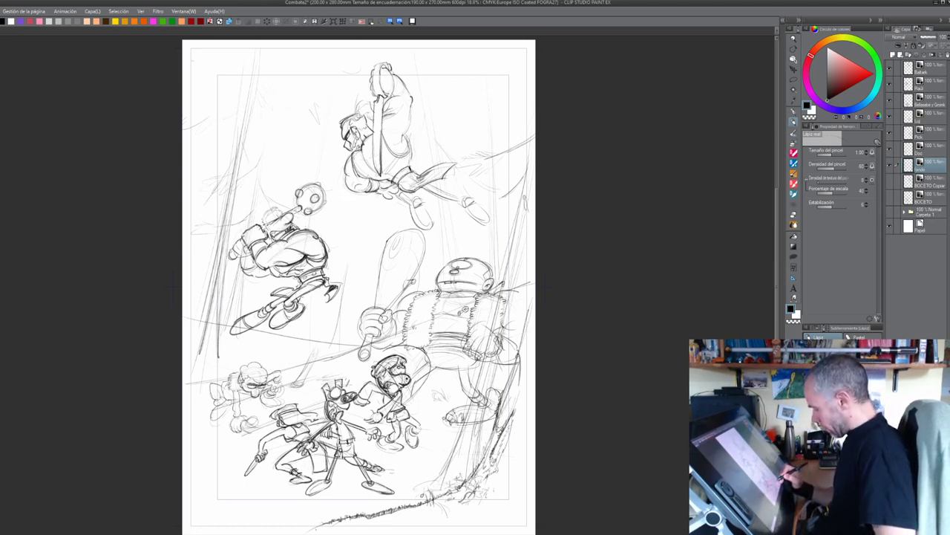
drag(402, 507, 417, 506)
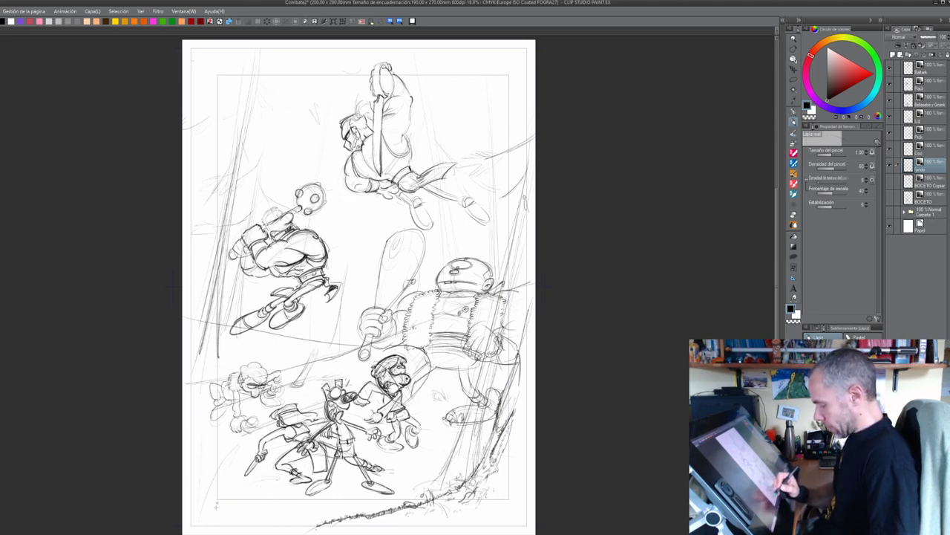
Pencil the first broad leaves of a plant and a tall leaf in the page's lower left corner, and save the page
mouse_move(239, 503)
mouse_down()
mouse_move(252, 497)
mouse_move(245, 529)
mouse_up()
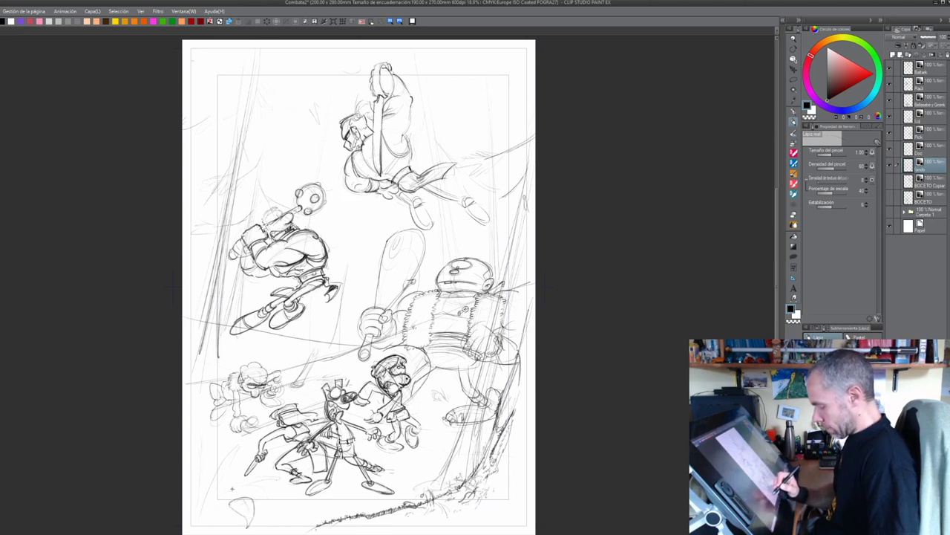
mouse_move(232, 489)
mouse_down()
mouse_move(259, 471)
mouse_move(273, 488)
mouse_move(237, 492)
mouse_move(255, 448)
mouse_move(232, 490)
mouse_up()
scroll(272, 489, up, 1)
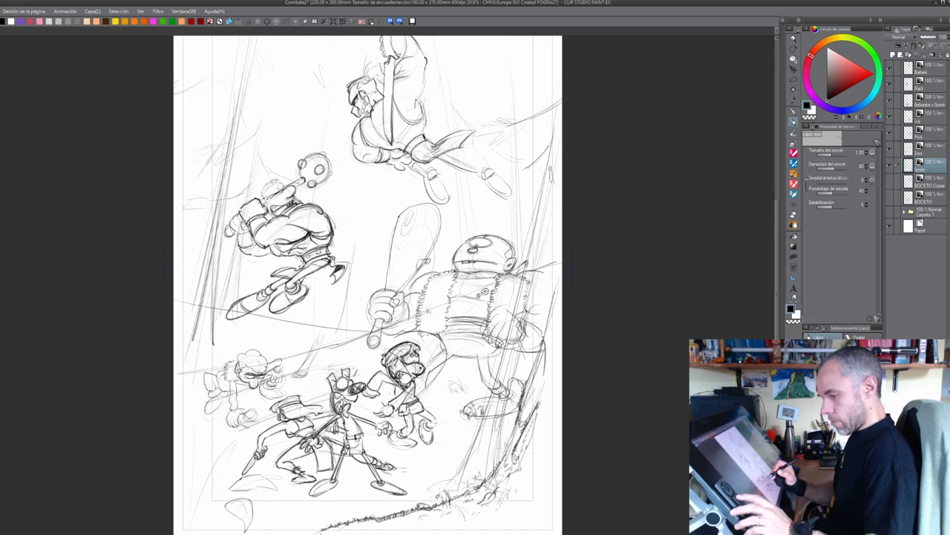
scroll(263, 471, down, 3)
scroll(211, 343, down, 1)
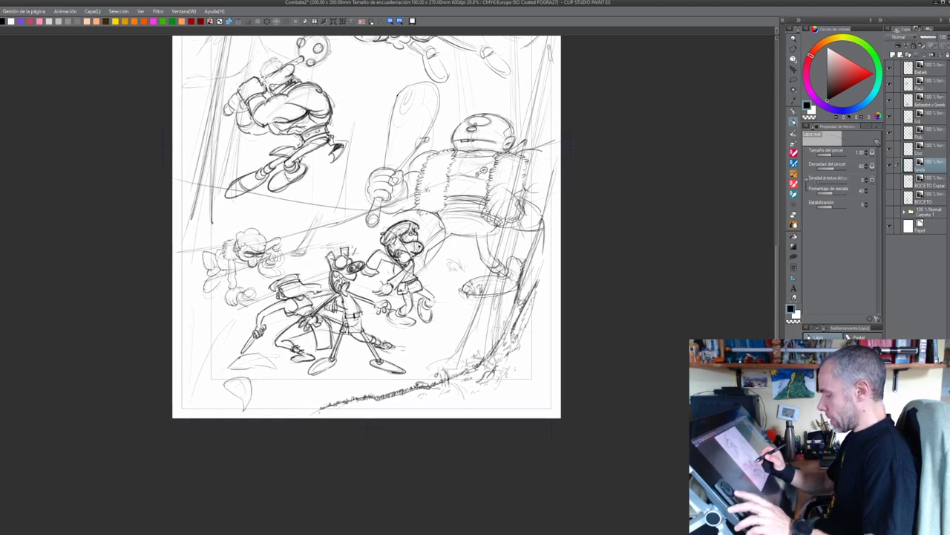
mouse_move(199, 336)
mouse_down()
mouse_move(208, 331)
mouse_move(183, 343)
mouse_move(205, 342)
mouse_up()
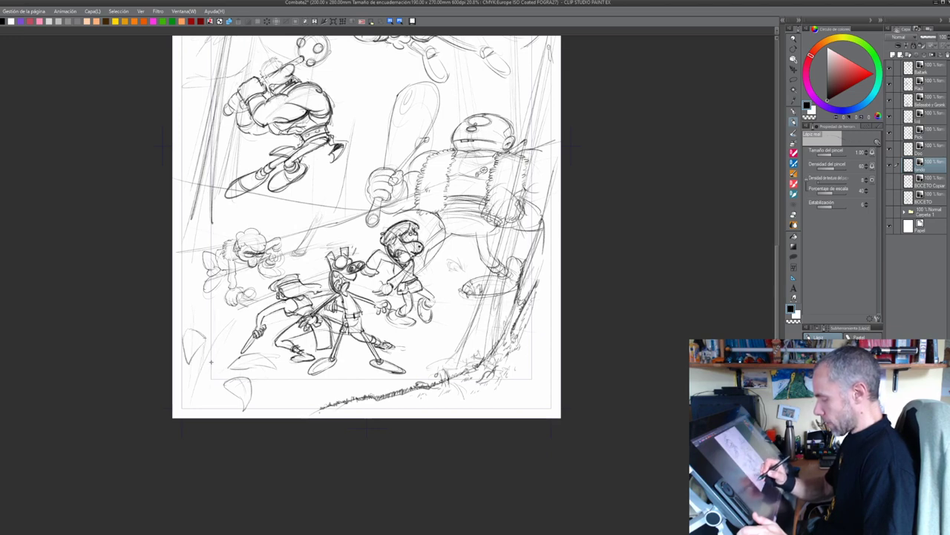
mouse_move(230, 361)
mouse_down()
mouse_move(212, 364)
mouse_move(223, 370)
mouse_move(206, 375)
mouse_move(212, 392)
mouse_move(227, 371)
mouse_move(251, 368)
mouse_move(252, 393)
mouse_move(245, 379)
mouse_move(274, 386)
mouse_move(273, 375)
mouse_move(281, 389)
mouse_move(285, 381)
mouse_up()
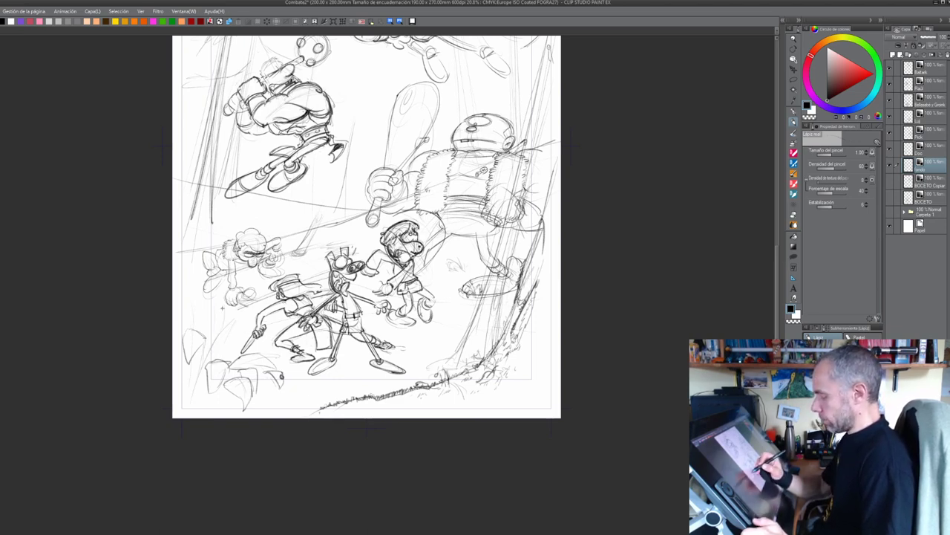
mouse_move(222, 305)
mouse_down()
mouse_move(212, 347)
mouse_move(236, 319)
mouse_up()
drag(216, 337, 223, 332)
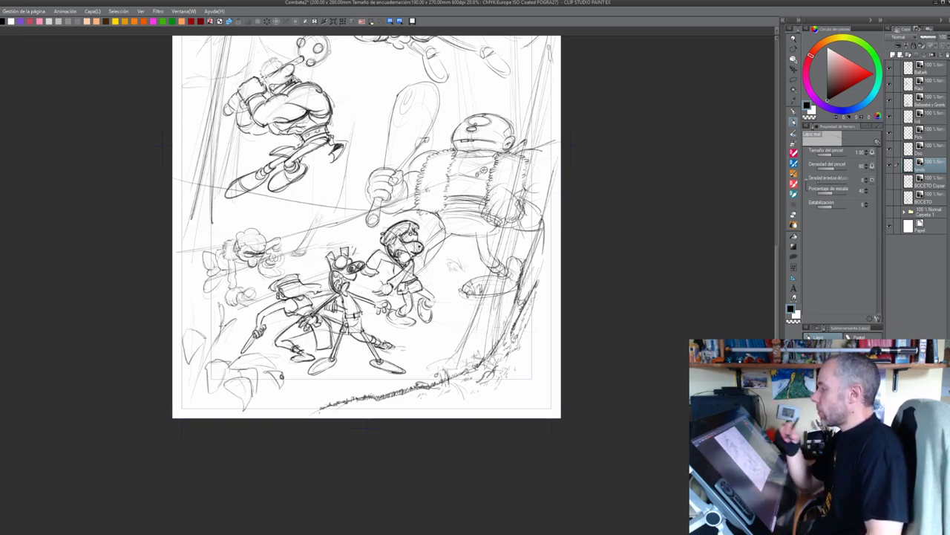
click(413, 22)
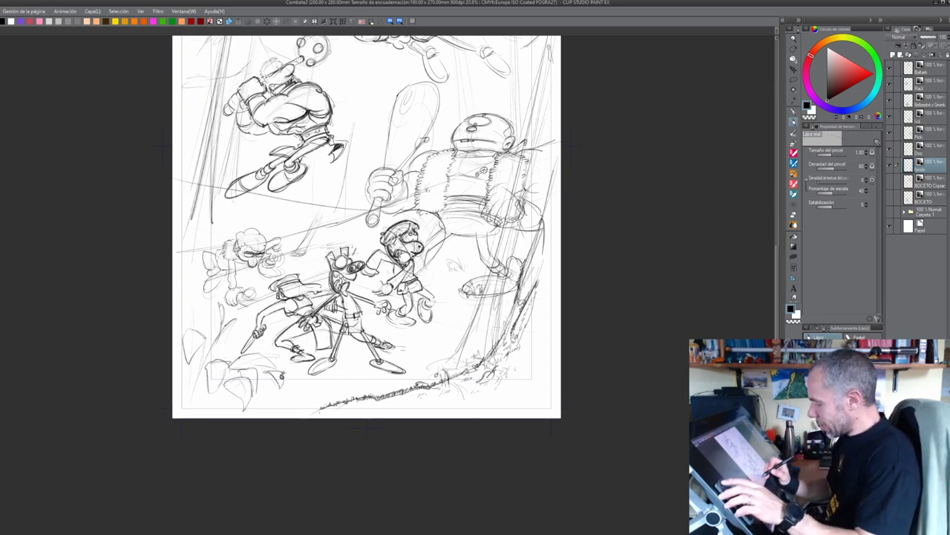
Add more broad and pointed leaves around the lower left plant, extending the foliage up to the page's left edge
mouse_move(208, 364)
mouse_down()
mouse_move(227, 362)
mouse_move(207, 373)
mouse_move(216, 392)
mouse_up()
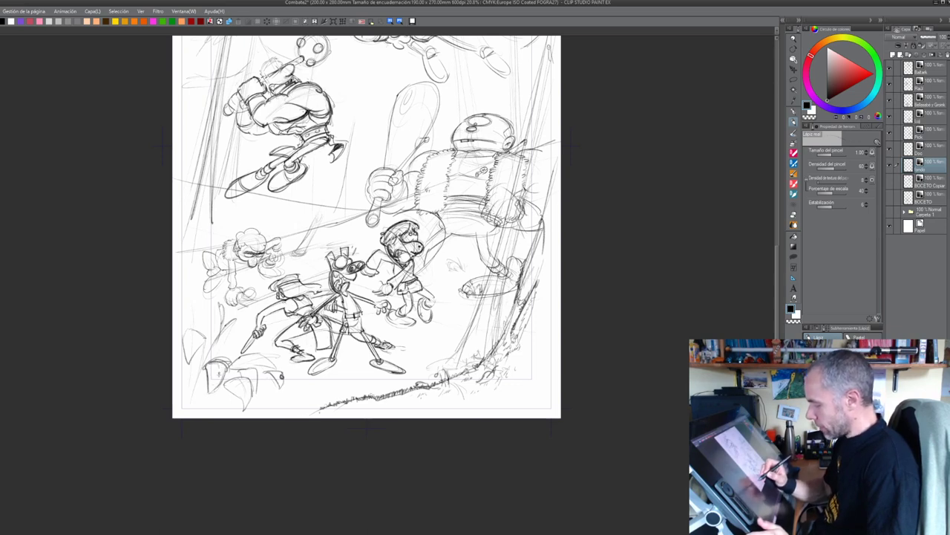
mouse_move(202, 332)
mouse_down()
mouse_move(190, 348)
mouse_move(225, 341)
mouse_move(242, 318)
mouse_move(239, 341)
mouse_move(220, 355)
mouse_up()
mouse_move(237, 346)
mouse_down()
mouse_move(199, 385)
mouse_move(199, 408)
mouse_up()
mouse_move(198, 408)
mouse_down()
mouse_move(218, 391)
mouse_move(230, 415)
mouse_up()
mouse_move(267, 381)
mouse_down()
mouse_move(257, 403)
mouse_move(258, 383)
mouse_move(271, 377)
mouse_move(285, 413)
mouse_up()
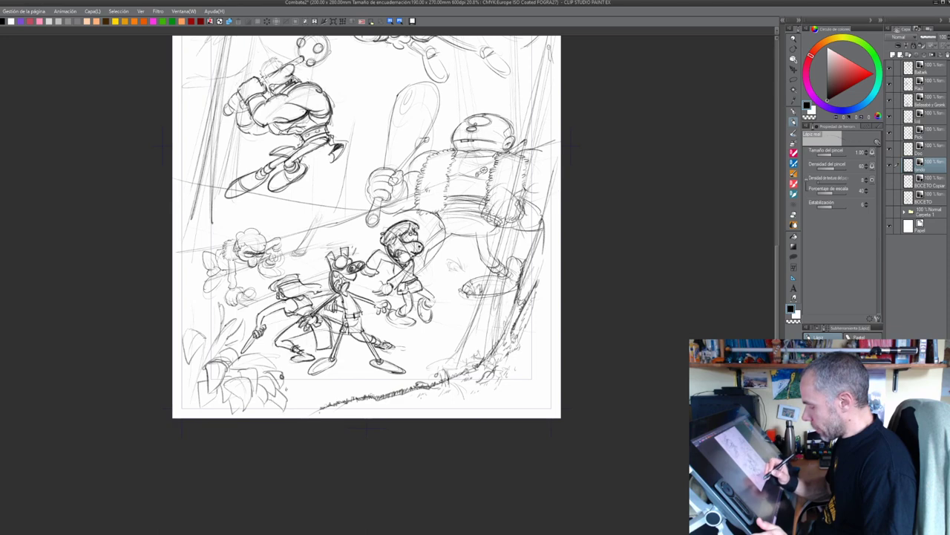
drag(200, 354, 186, 389)
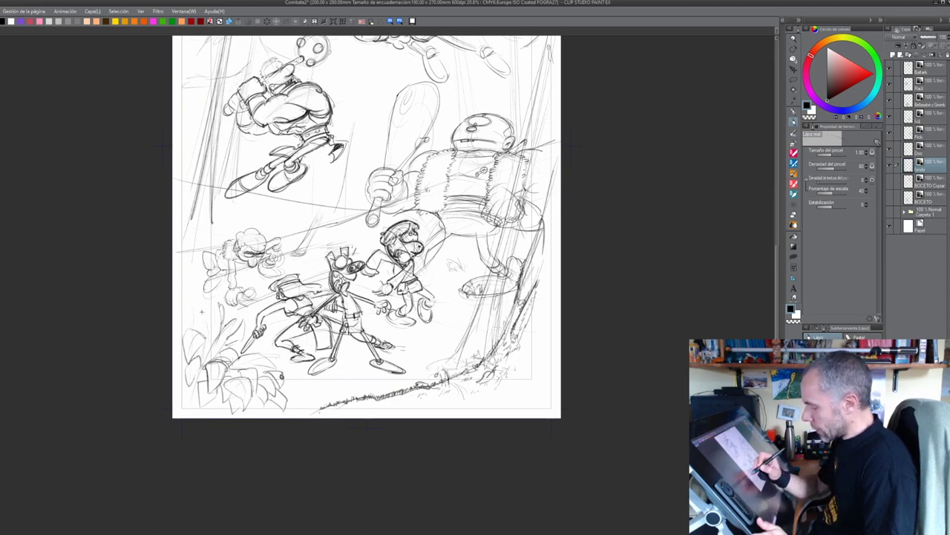
mouse_move(202, 306)
mouse_down()
mouse_move(178, 311)
mouse_move(205, 331)
mouse_move(181, 329)
mouse_move(176, 355)
mouse_up()
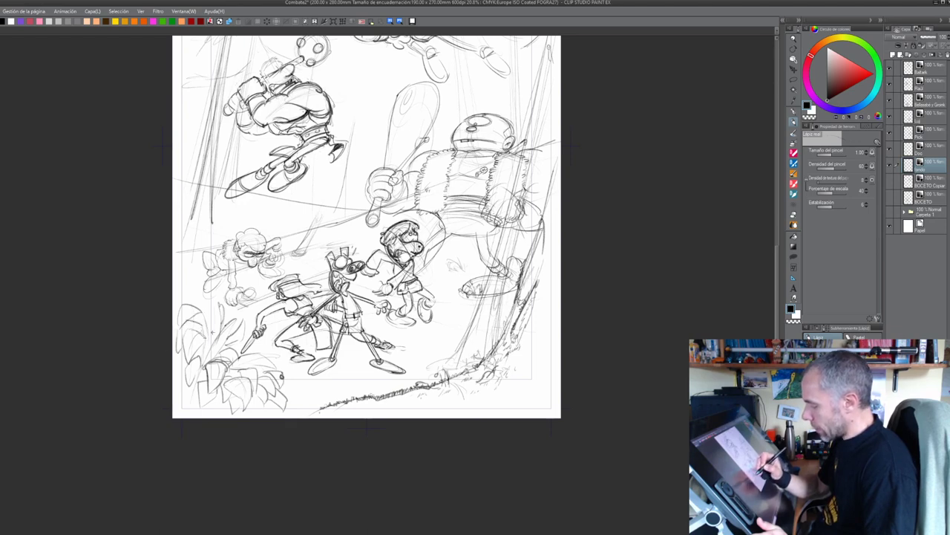
mouse_move(212, 318)
mouse_down()
mouse_move(211, 343)
mouse_move(202, 319)
mouse_move(205, 349)
mouse_move(216, 322)
mouse_move(208, 340)
mouse_up()
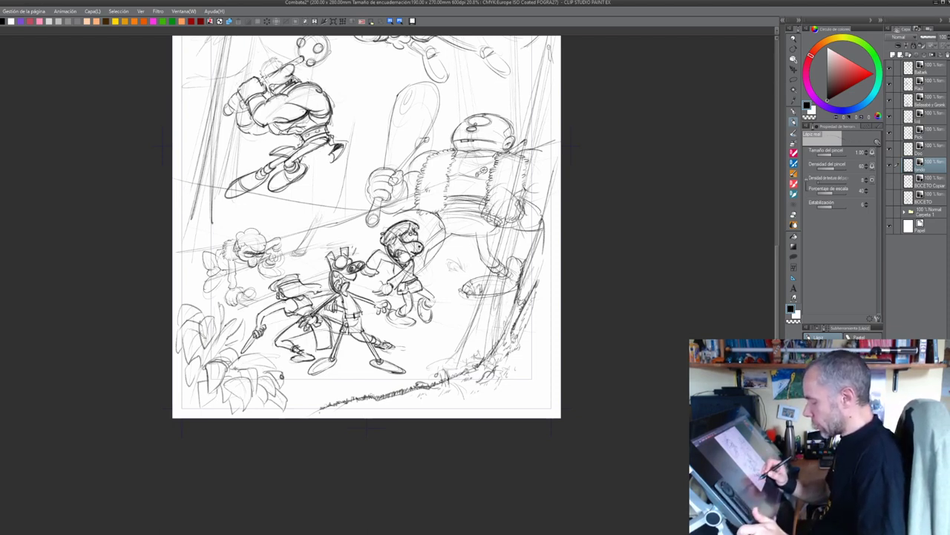
mouse_move(234, 369)
mouse_down()
mouse_move(272, 365)
mouse_move(267, 356)
mouse_move(273, 369)
mouse_up()
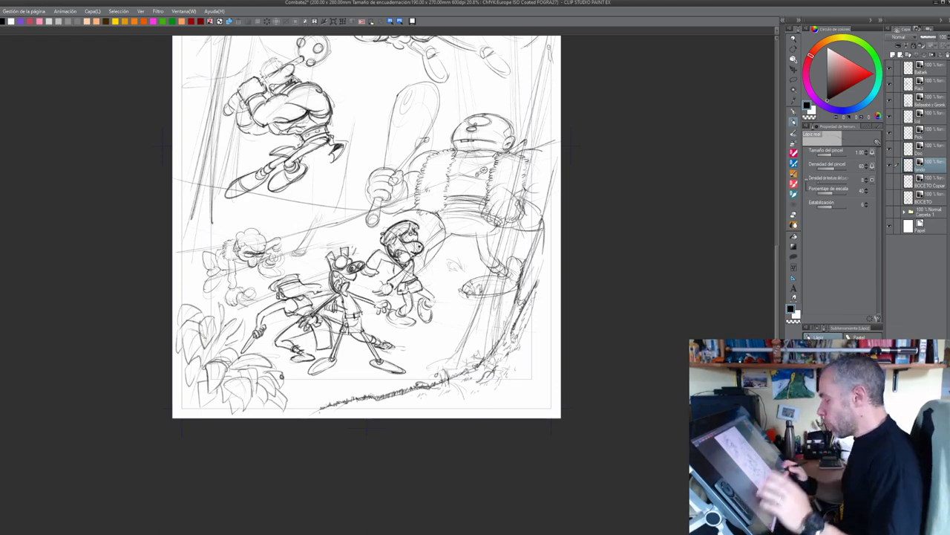
Pencil grass strokes beside and above the lower left plant, and fill the gaps between its leaves with more foliage
drag(289, 389, 285, 395)
mouse_move(301, 384)
mouse_down()
mouse_move(287, 397)
mouse_move(293, 402)
mouse_up()
mouse_move(311, 387)
mouse_down()
mouse_move(295, 402)
mouse_move(331, 402)
mouse_up()
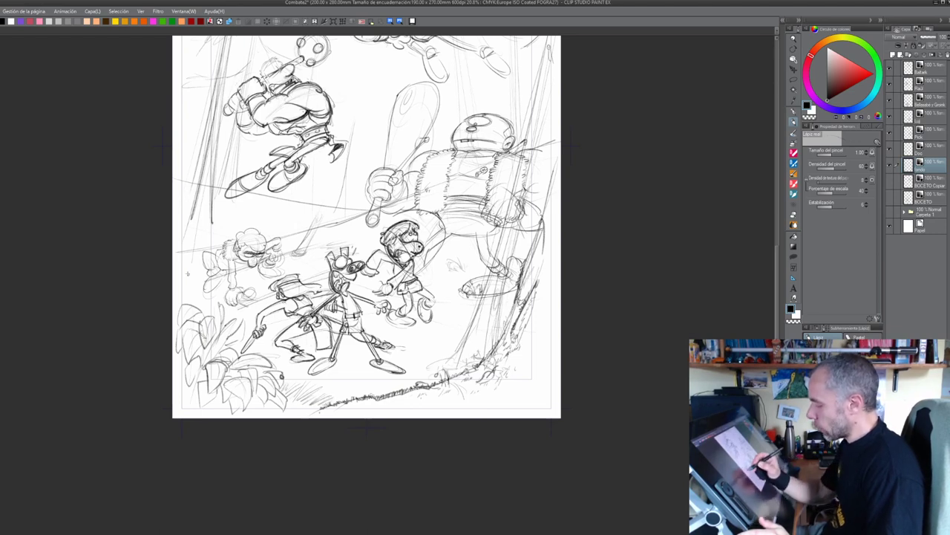
drag(175, 295, 183, 265)
drag(177, 297, 196, 276)
mouse_move(182, 300)
mouse_down()
mouse_move(192, 286)
mouse_move(210, 314)
mouse_up()
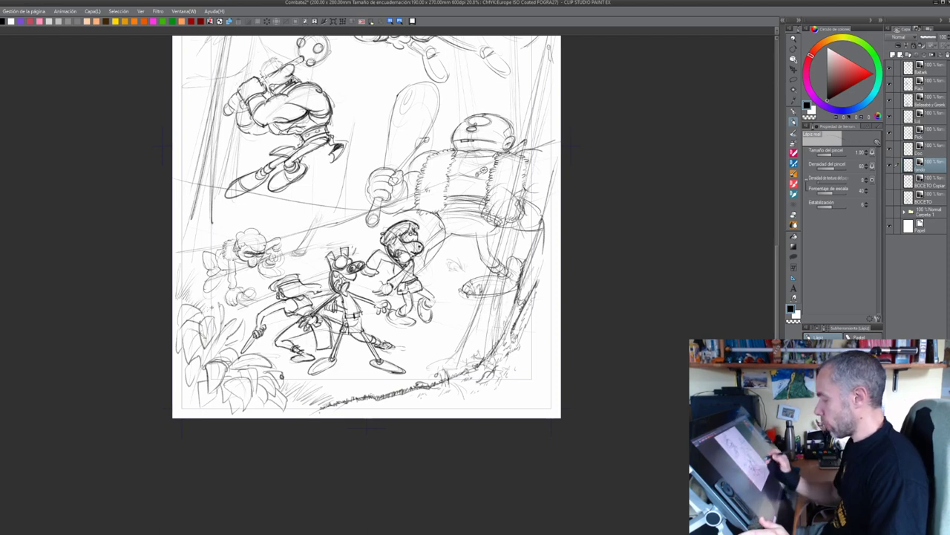
mouse_move(183, 372)
mouse_down()
mouse_move(176, 397)
mouse_move(189, 392)
mouse_move(185, 407)
mouse_move(198, 401)
mouse_move(195, 389)
mouse_move(190, 420)
mouse_move(214, 404)
mouse_move(215, 419)
mouse_move(269, 414)
mouse_up()
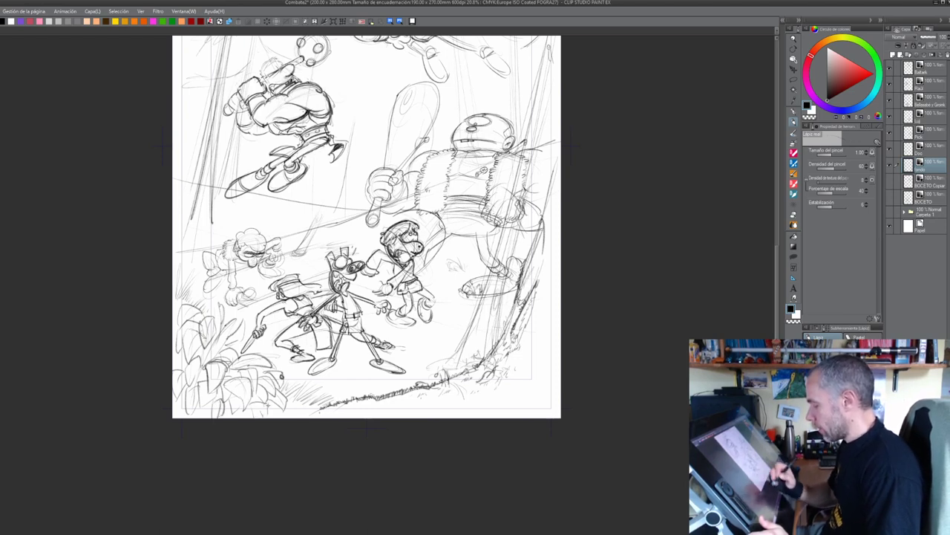
mouse_move(271, 365)
mouse_down()
mouse_move(292, 373)
mouse_move(275, 349)
mouse_up()
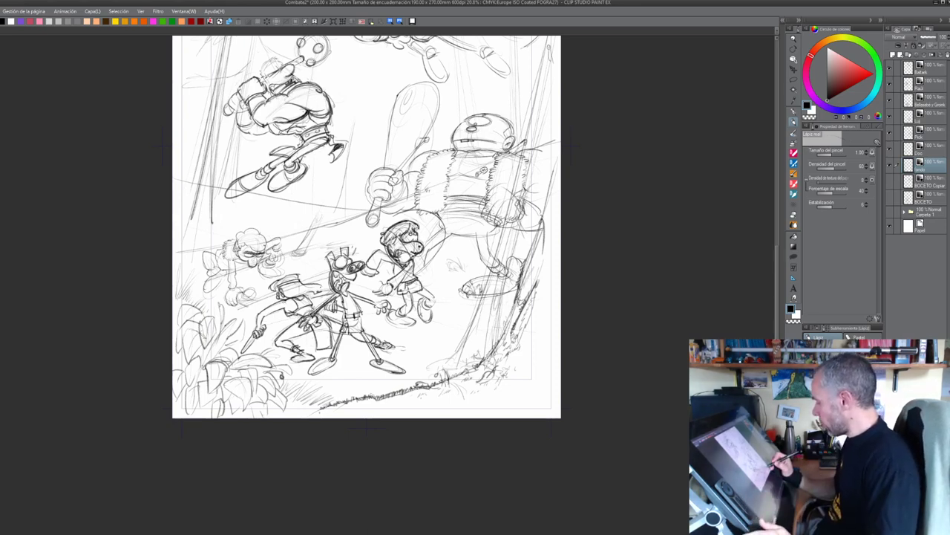
Darken the right-hand trunk's edge, outline the jagged bark beside it down to the ground, and add bark texture strokes
mouse_move(528, 220)
mouse_down()
mouse_move(541, 272)
mouse_move(543, 264)
mouse_up()
drag(519, 299, 507, 338)
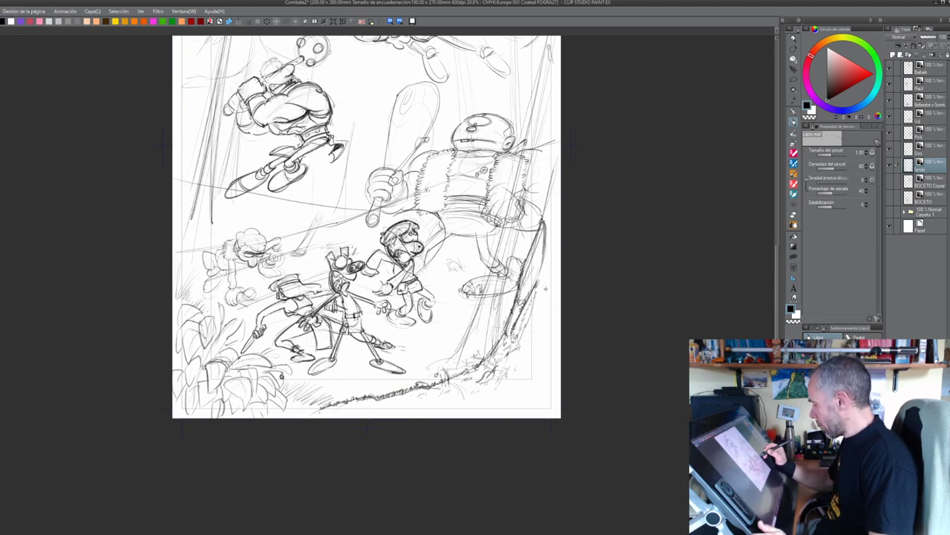
mouse_move(545, 289)
mouse_down()
mouse_move(527, 351)
mouse_move(550, 284)
mouse_move(540, 337)
mouse_up()
drag(542, 272, 544, 297)
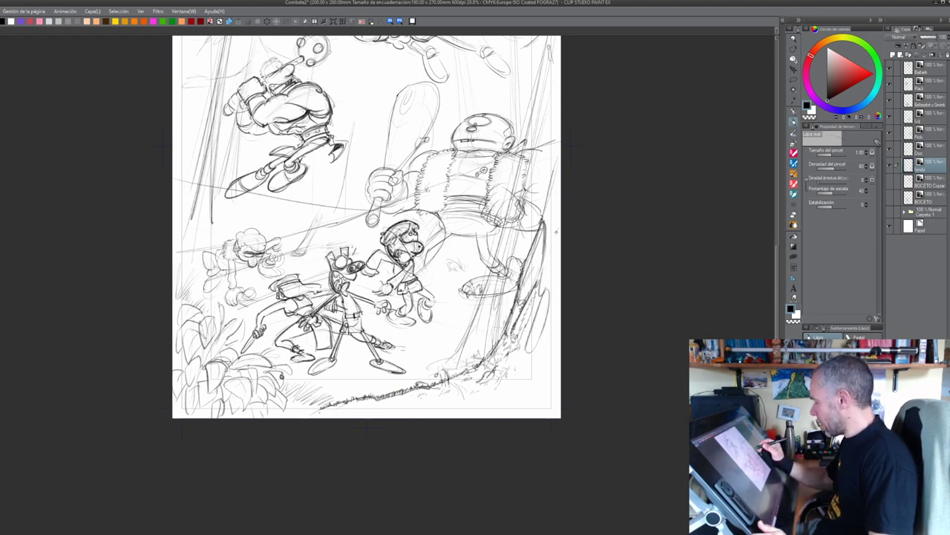
drag(554, 237, 550, 261)
mouse_move(519, 342)
mouse_down()
mouse_move(510, 373)
mouse_move(519, 377)
mouse_move(511, 376)
mouse_up()
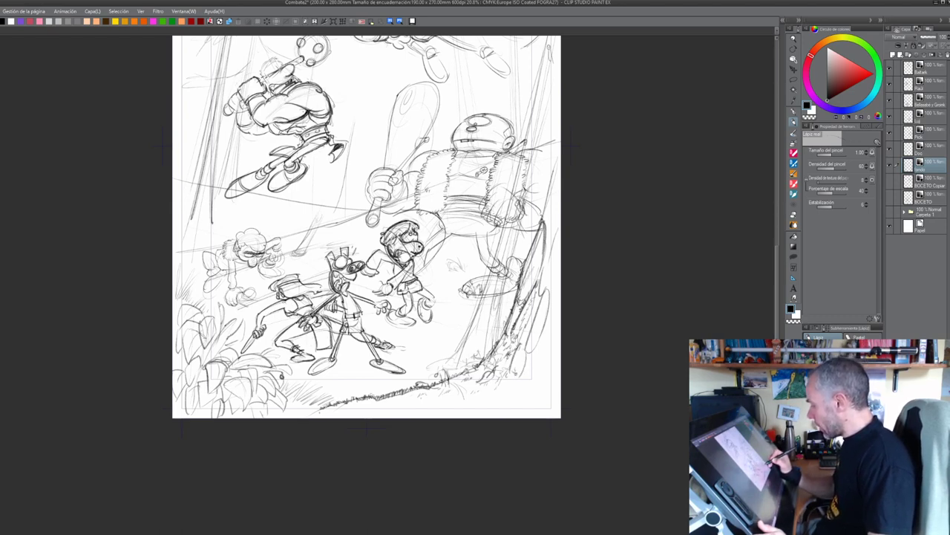
mouse_move(510, 316)
mouse_down()
mouse_move(505, 329)
mouse_move(528, 339)
mouse_move(527, 350)
mouse_move(534, 335)
mouse_move(509, 366)
mouse_up()
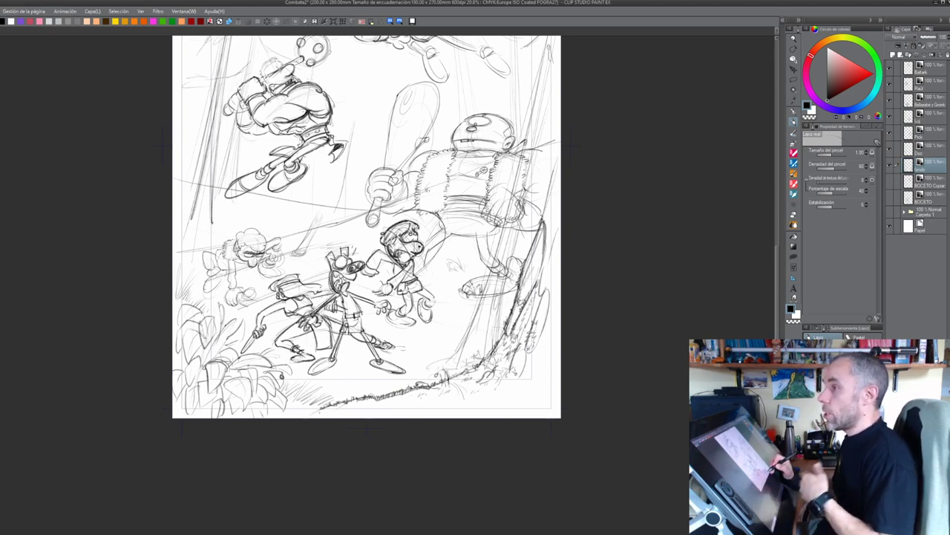
Pencil dense grass strokes beside the lower left plant and a few short strokes above its leaves
mouse_move(289, 394)
mouse_down()
mouse_move(283, 373)
mouse_move(301, 381)
mouse_up()
mouse_move(293, 397)
mouse_down()
mouse_move(316, 383)
mouse_move(310, 389)
mouse_up()
drag(292, 389, 299, 375)
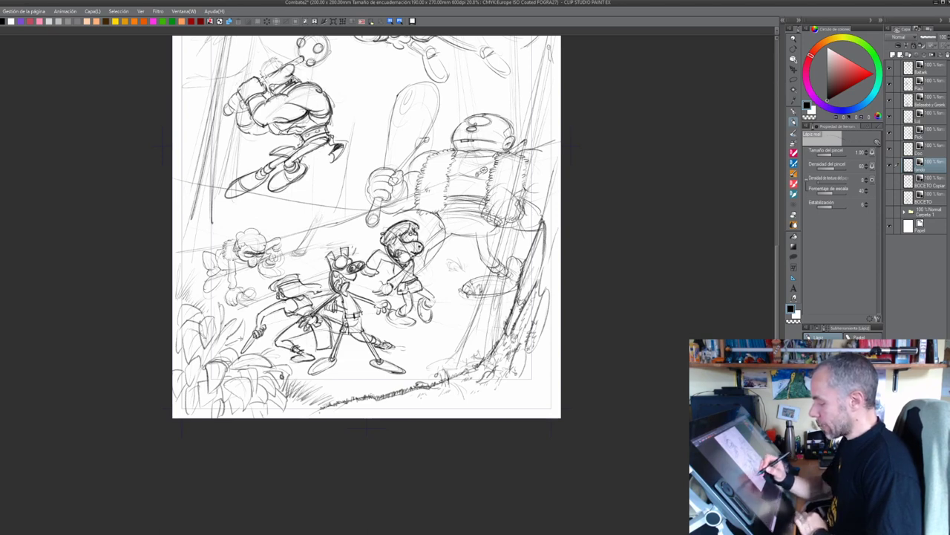
drag(241, 355, 257, 343)
drag(247, 356, 254, 345)
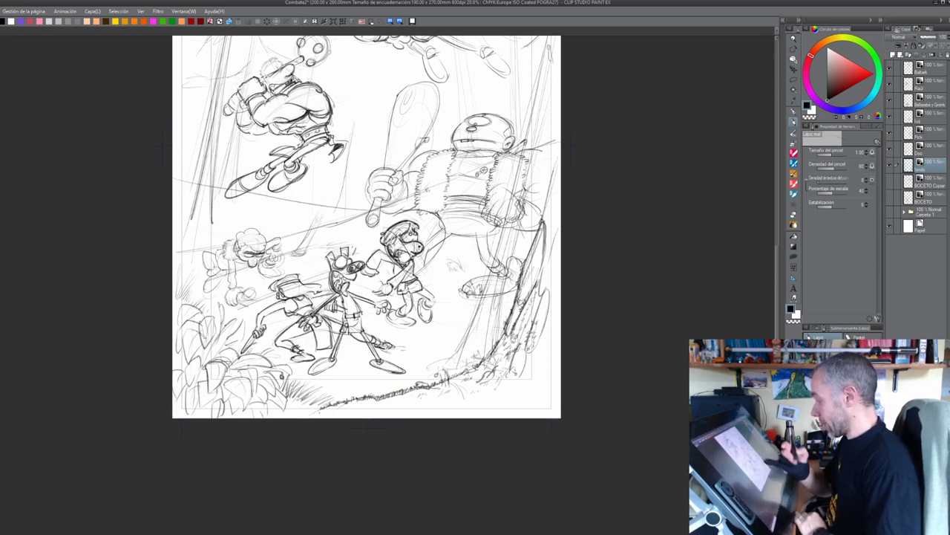
Pencil a ground line from the page's left edge behind the crouching figure, with undergrowth and rough ground strokes around it
drag(455, 265, 445, 300)
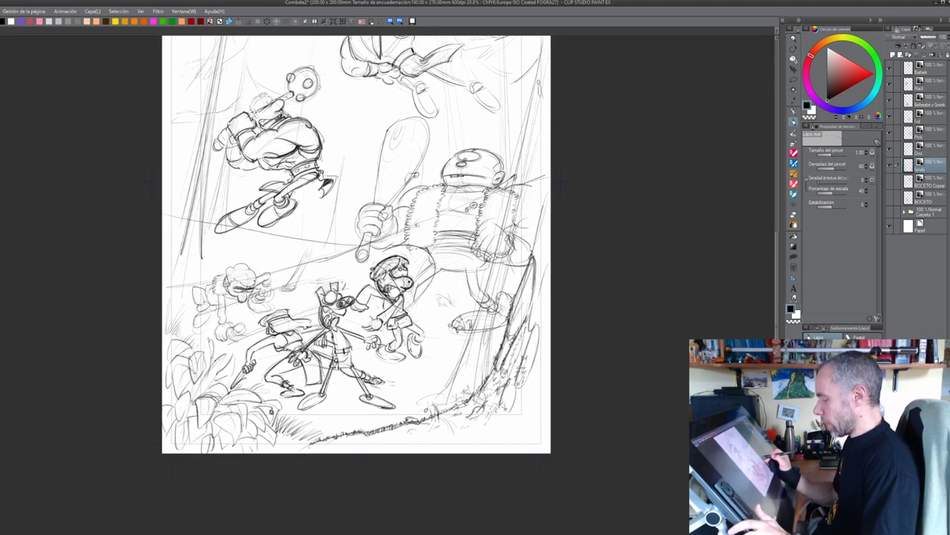
mouse_move(162, 282)
mouse_down()
mouse_move(187, 292)
mouse_move(227, 353)
mouse_up()
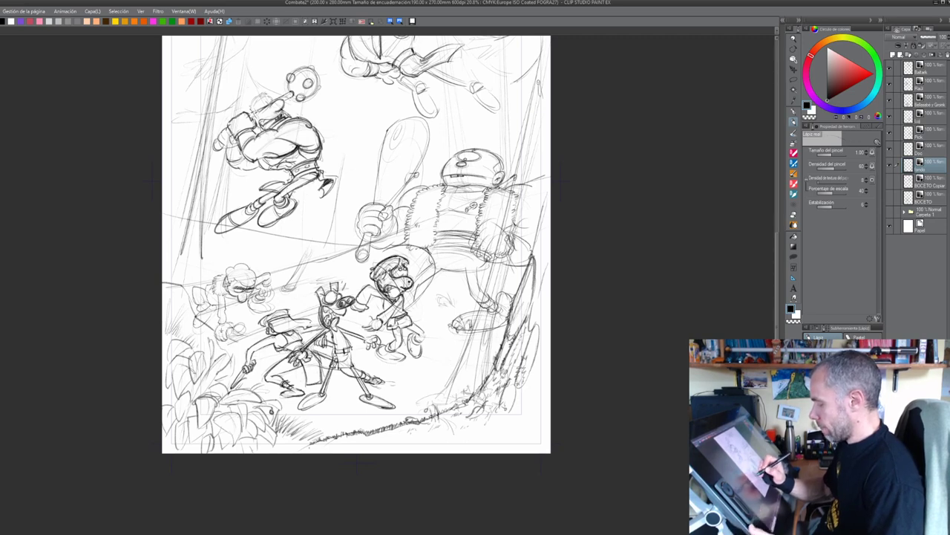
drag(194, 320, 190, 343)
mouse_move(179, 298)
mouse_down()
mouse_move(167, 301)
mouse_move(241, 319)
mouse_move(214, 317)
mouse_move(241, 300)
mouse_move(277, 306)
mouse_move(283, 285)
mouse_move(320, 280)
mouse_move(317, 294)
mouse_move(294, 294)
mouse_move(291, 305)
mouse_move(318, 307)
mouse_up()
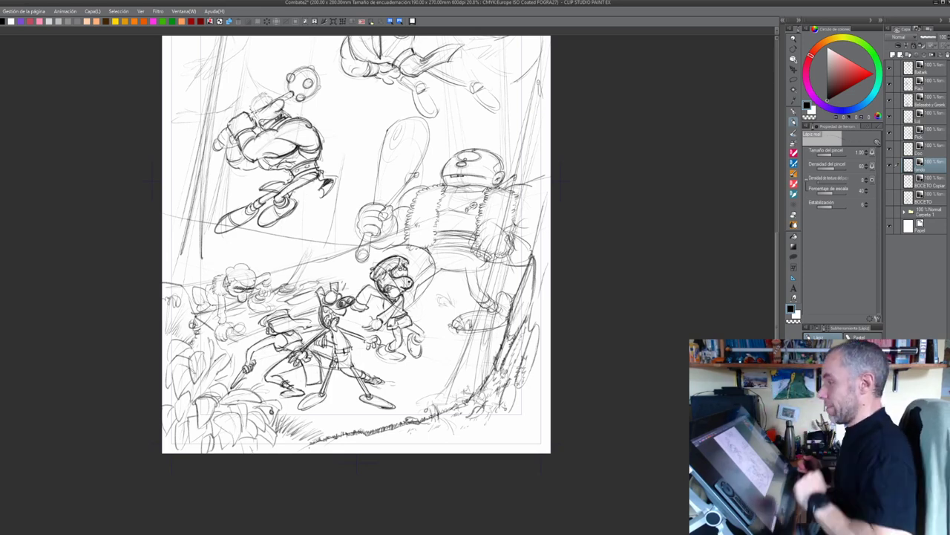
Darken the inner edge of the right-hand trunk and carry its root line out across the ground
drag(332, 216, 337, 320)
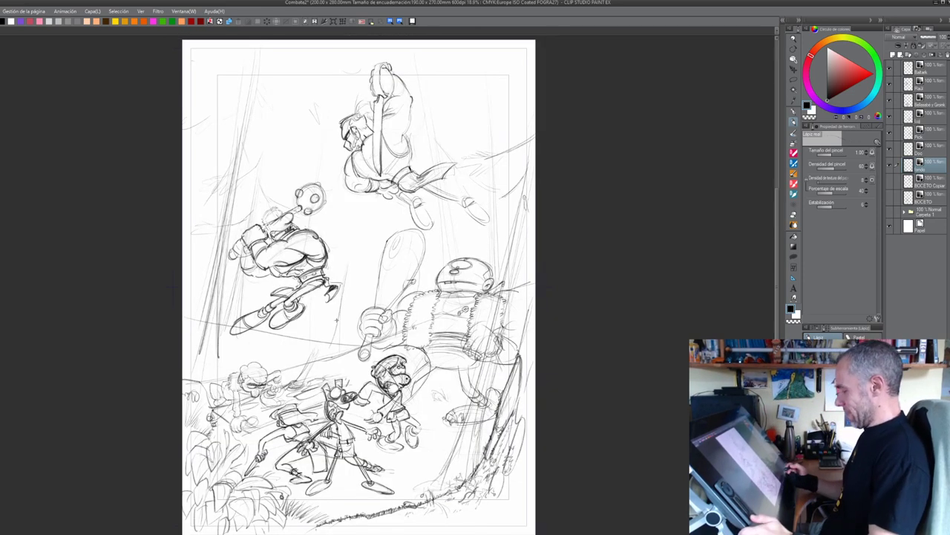
scroll(438, 379, up, 3)
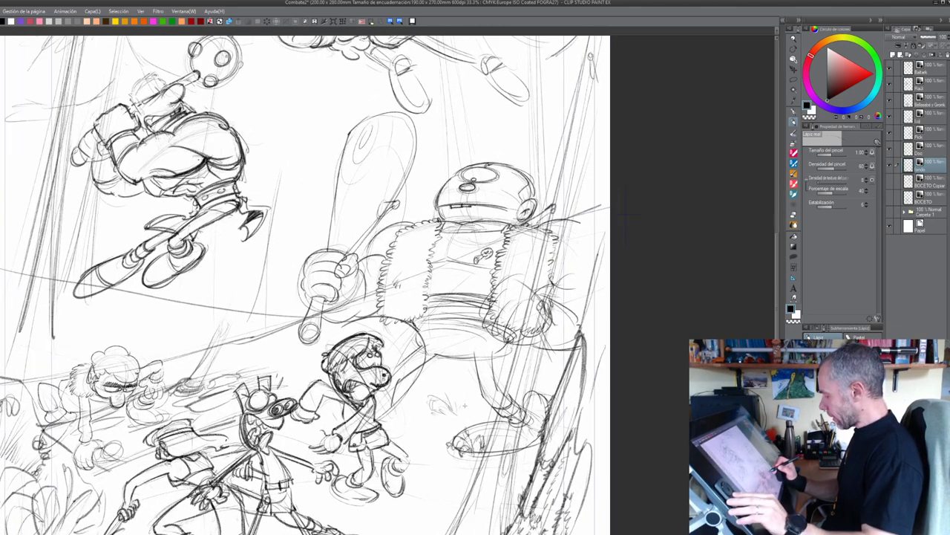
drag(465, 406, 485, 256)
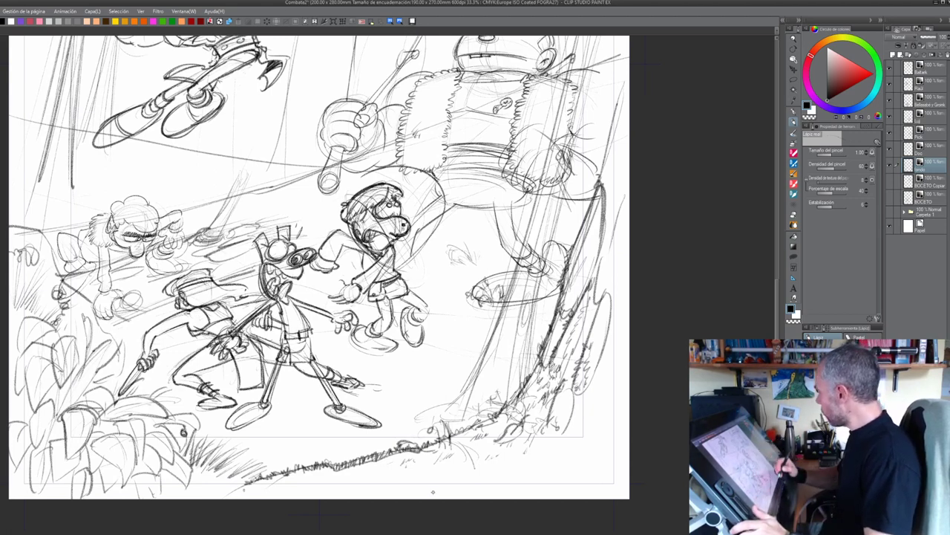
drag(501, 315, 461, 398)
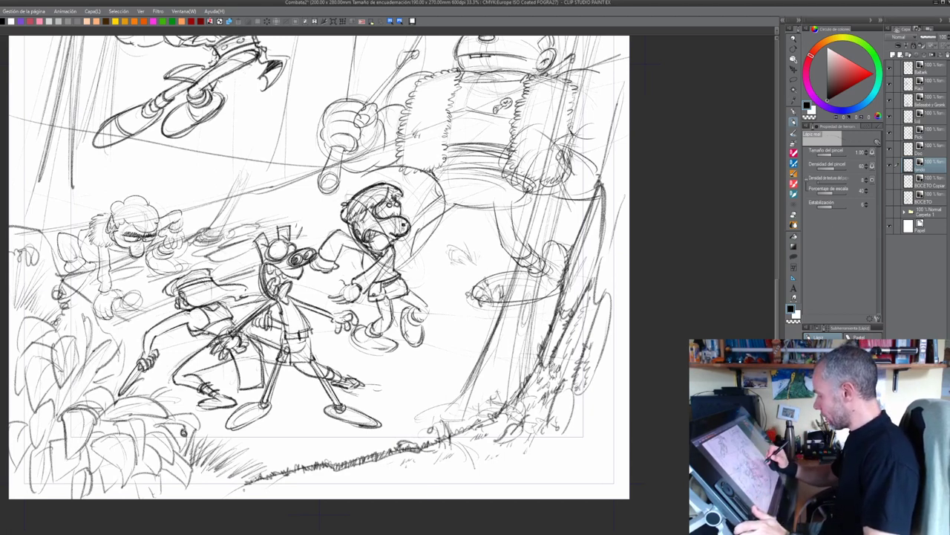
mouse_move(487, 348)
mouse_down()
mouse_move(460, 400)
mouse_move(413, 417)
mouse_up()
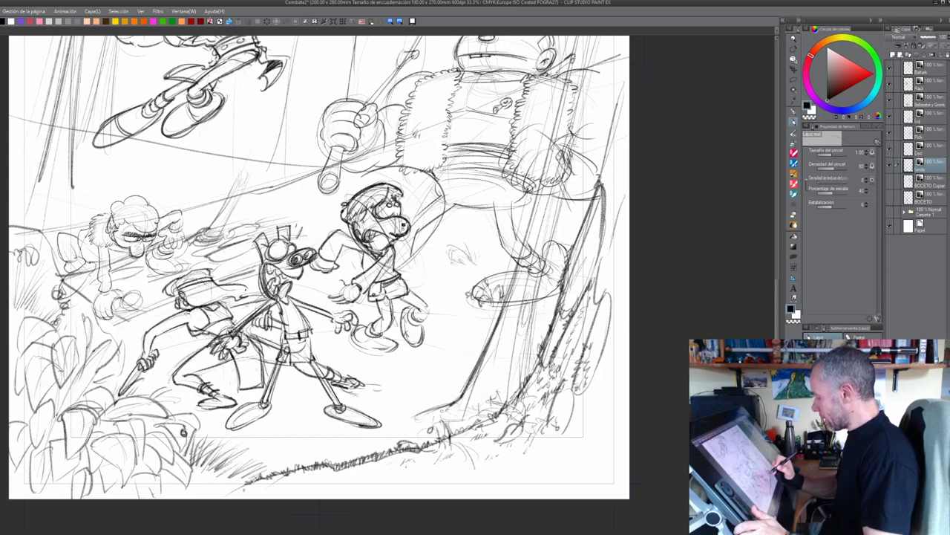
Add grass tufts with a 0.80 pencil along the ground line below the right-hand trunk's root
mouse_move(468, 406)
mouse_down()
mouse_move(458, 421)
mouse_move(471, 427)
mouse_move(447, 422)
mouse_move(445, 444)
mouse_up()
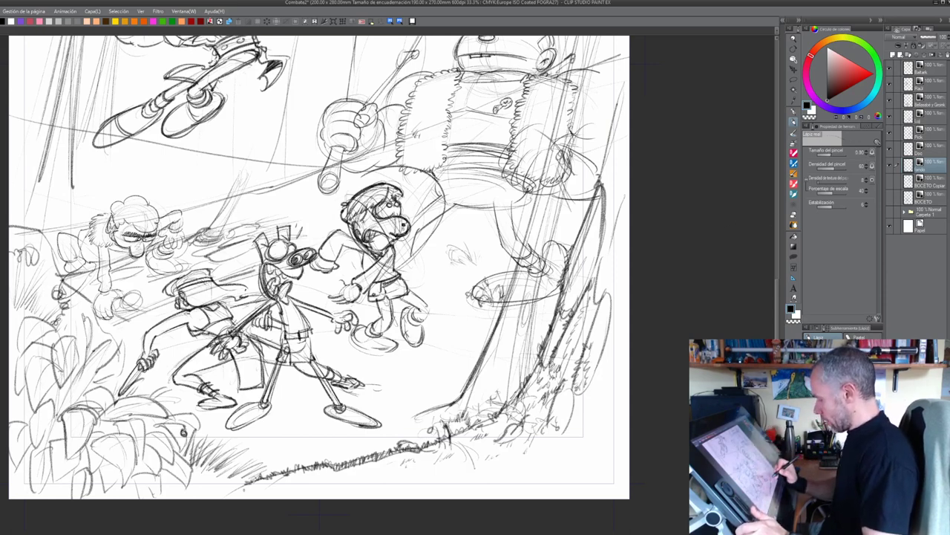
drag(437, 442, 433, 449)
mouse_move(436, 436)
mouse_down()
mouse_move(425, 448)
mouse_move(461, 438)
mouse_move(412, 448)
mouse_up()
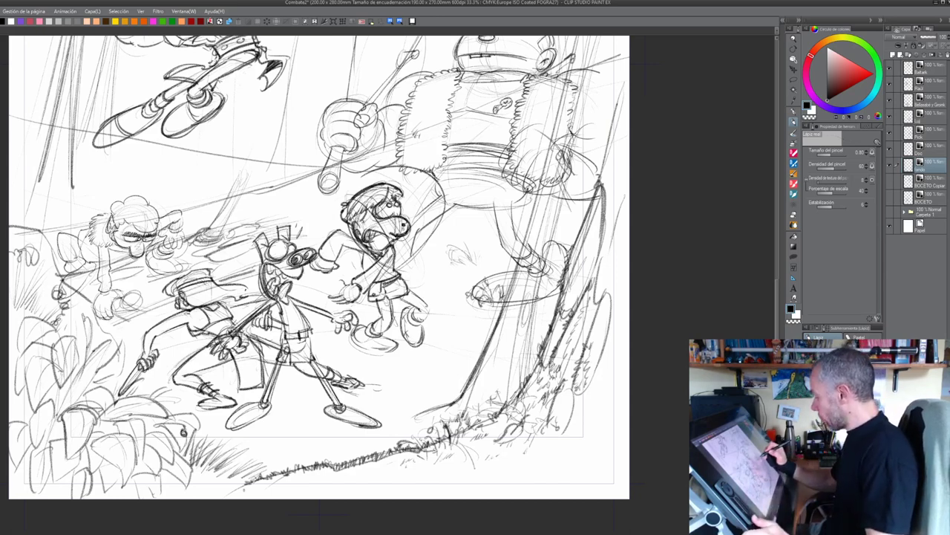
Pencil a knot in the right-hand trunk below the giant's foot, with bark lines running up from it and along the trunk's edge
mouse_move(539, 291)
mouse_down()
mouse_move(523, 336)
mouse_move(521, 292)
mouse_up()
mouse_move(531, 333)
mouse_down()
mouse_move(515, 331)
mouse_move(519, 311)
mouse_move(521, 389)
mouse_move(519, 343)
mouse_up()
drag(529, 297, 523, 324)
mouse_move(536, 290)
mouse_down()
mouse_move(524, 298)
mouse_move(547, 228)
mouse_up()
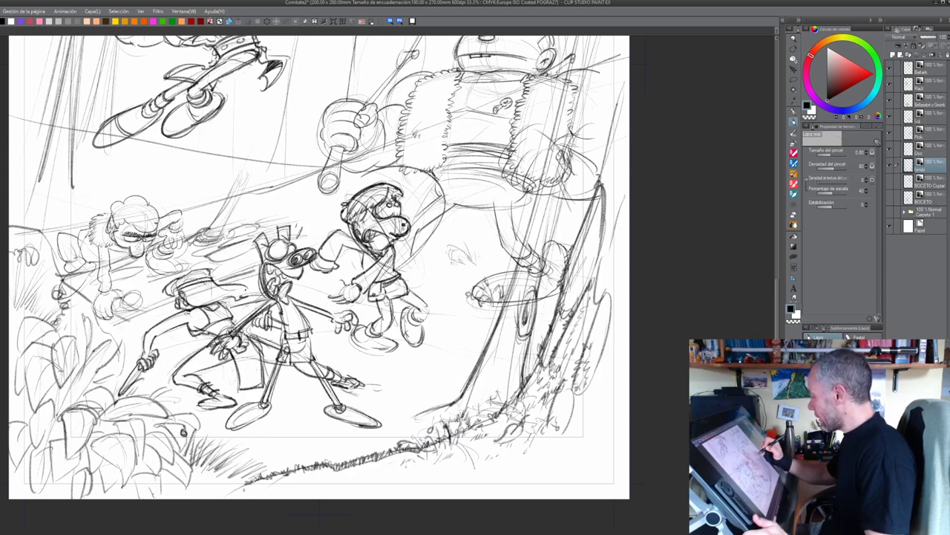
drag(539, 281, 550, 235)
drag(502, 308, 520, 250)
drag(504, 309, 495, 342)
drag(513, 284, 503, 331)
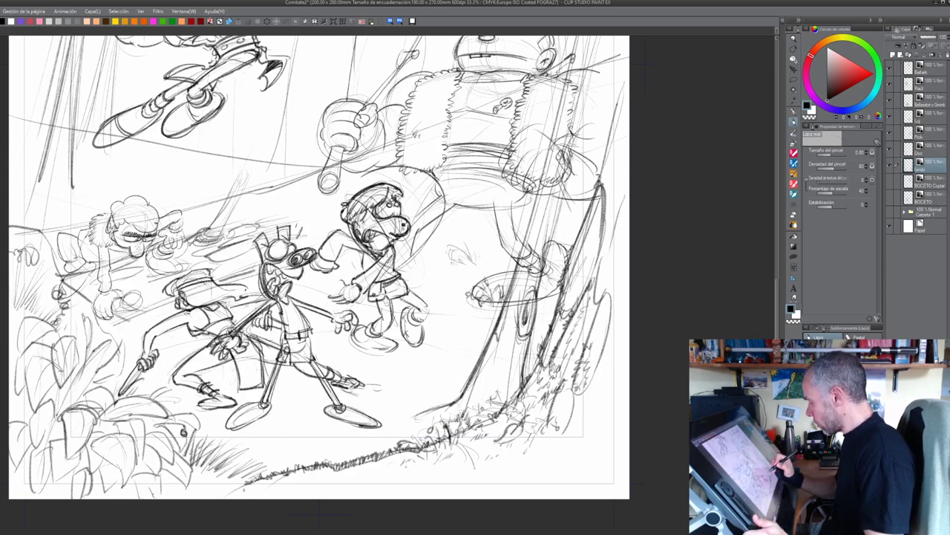
Shade a dark pointed shadow along the root at the right-hand trunk's base
mouse_move(482, 407)
mouse_down()
mouse_move(405, 419)
mouse_move(433, 421)
mouse_move(456, 397)
mouse_move(436, 401)
mouse_up()
mouse_move(444, 400)
mouse_down()
mouse_move(424, 406)
mouse_move(449, 402)
mouse_move(429, 406)
mouse_move(473, 424)
mouse_up()
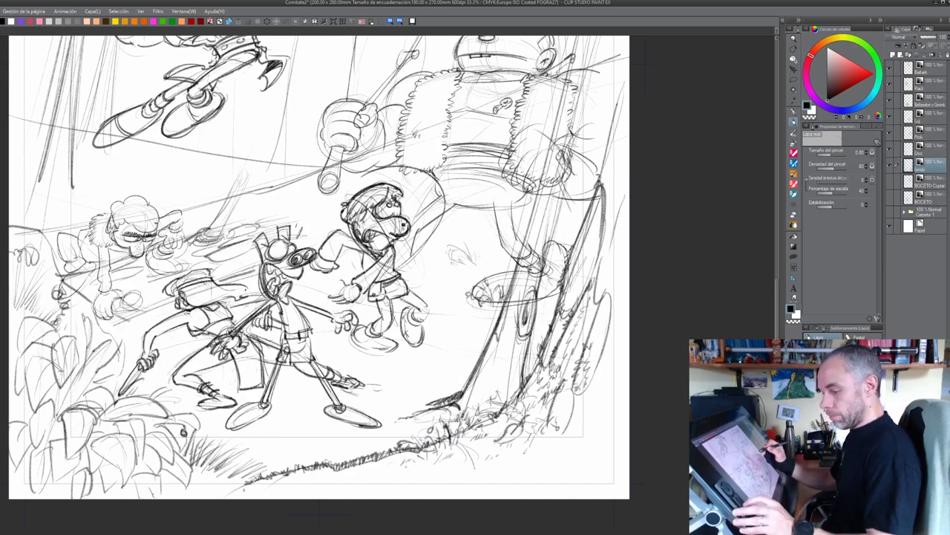
key(ctrl+0)
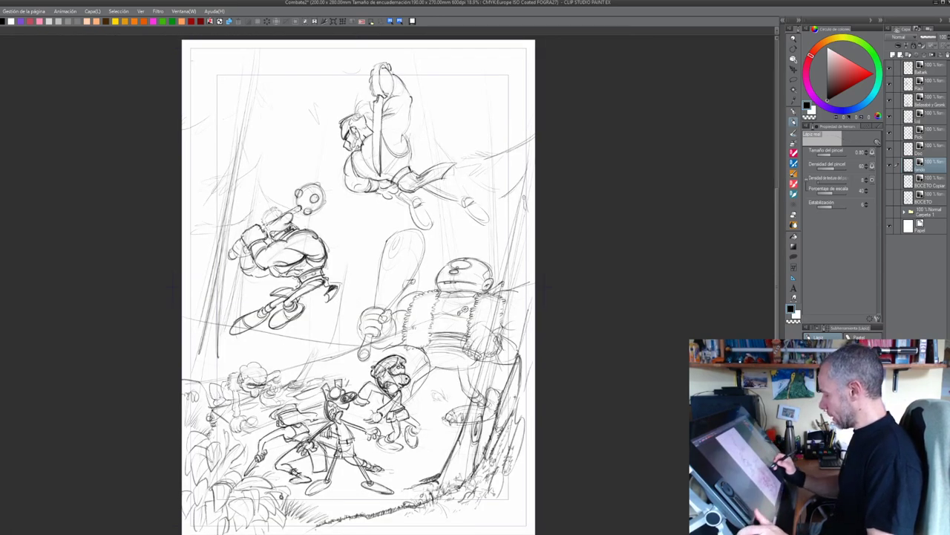
Pencil small background foliage around the giant's legs and branching lines from behind his arm to the page's right edge
key(e)
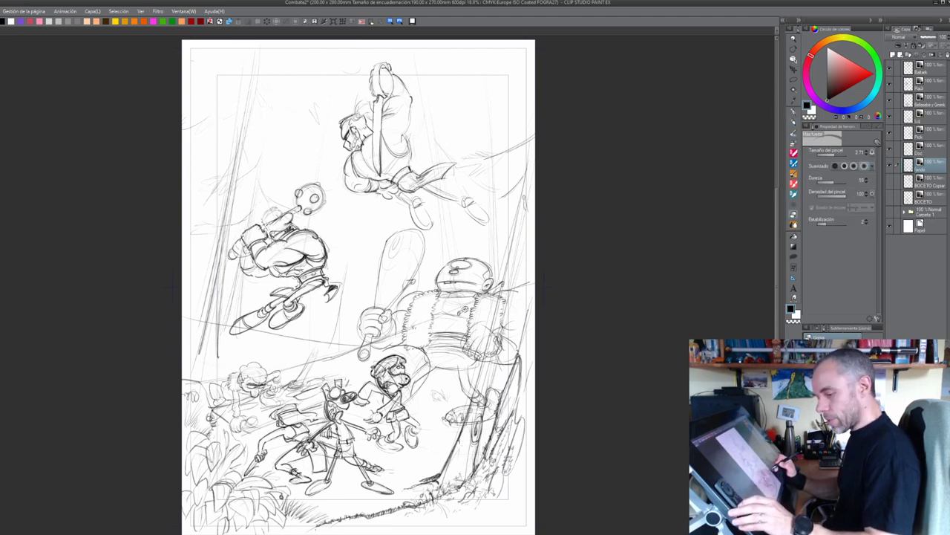
key(p)
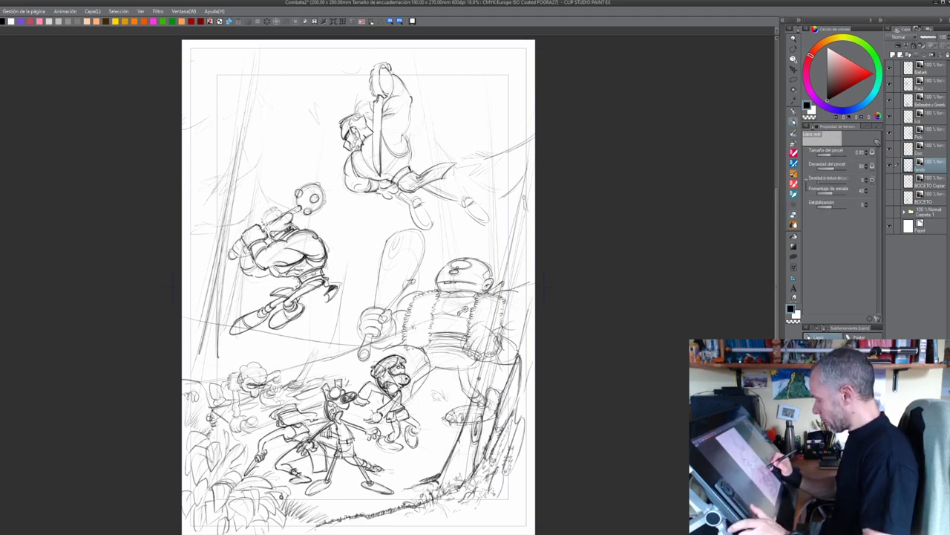
drag(480, 379, 443, 397)
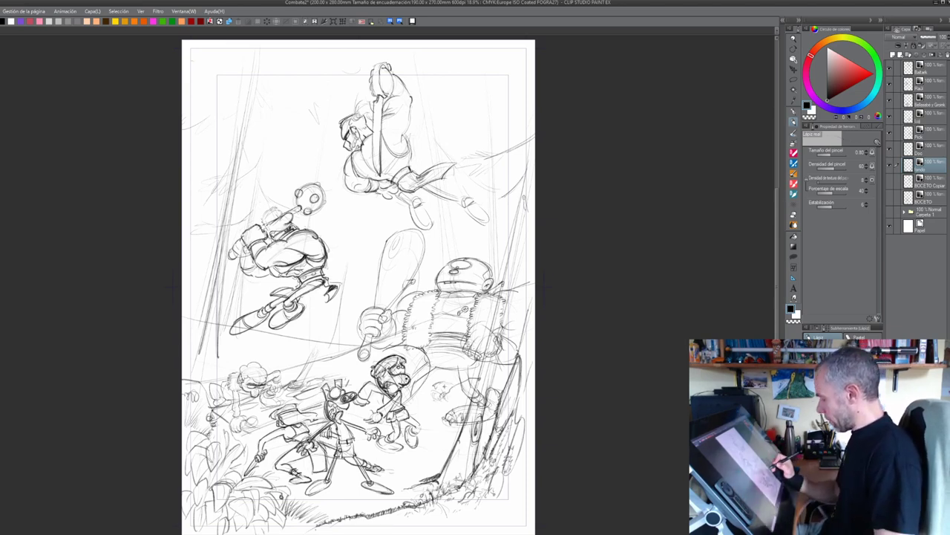
mouse_move(441, 381)
mouse_down()
mouse_move(433, 390)
mouse_move(482, 383)
mouse_move(488, 395)
mouse_up()
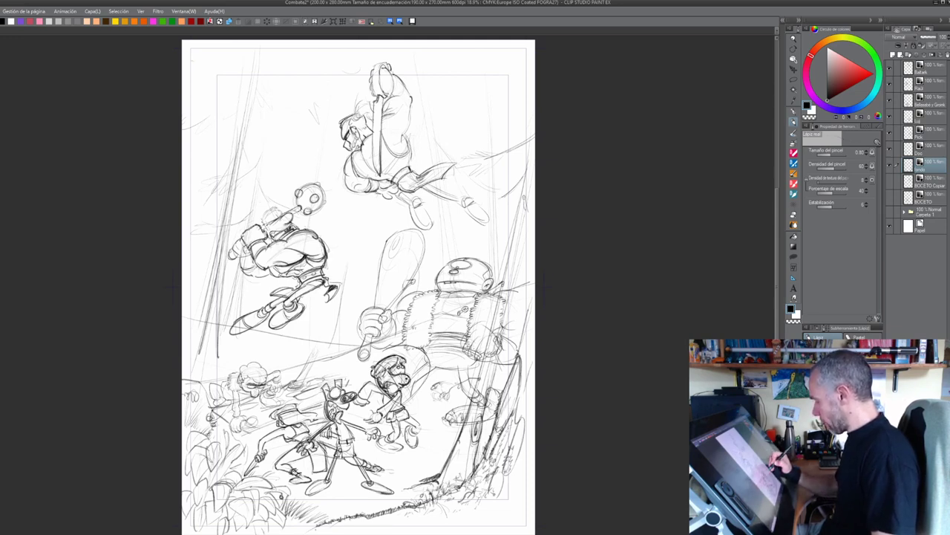
drag(498, 351, 489, 385)
mouse_move(501, 311)
mouse_down()
mouse_move(506, 323)
mouse_move(534, 288)
mouse_up()
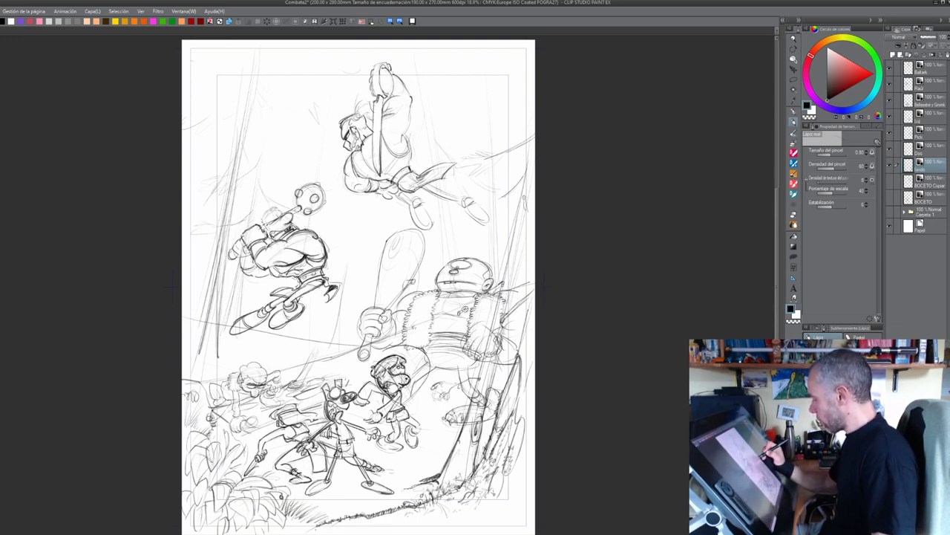
Pencil a rounded bush outline with small leaf strokes behind the giant's head, beside his raised club
mouse_move(511, 236)
mouse_down()
mouse_move(504, 261)
mouse_move(502, 235)
mouse_move(492, 244)
mouse_move(457, 219)
mouse_move(444, 227)
mouse_up()
drag(471, 232, 453, 239)
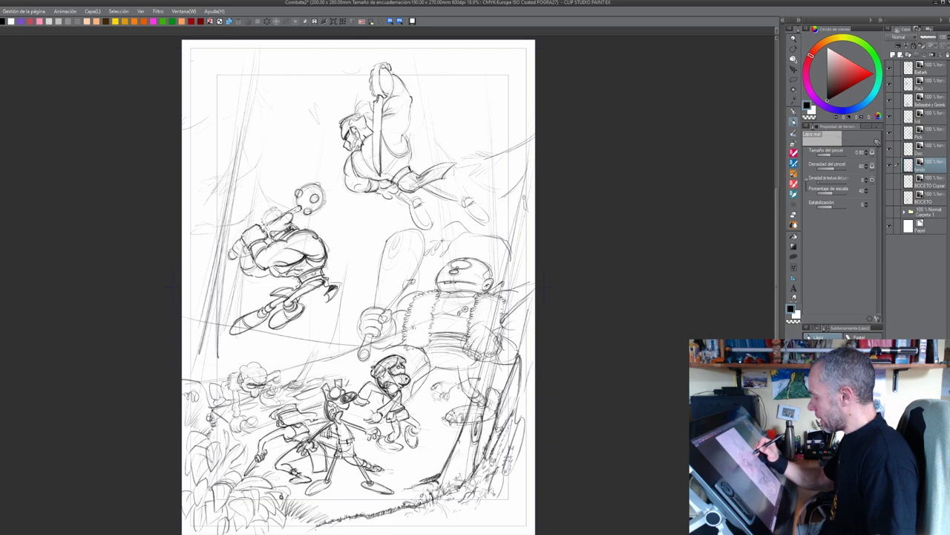
mouse_move(439, 225)
mouse_down()
mouse_move(430, 231)
mouse_move(442, 235)
mouse_move(445, 253)
mouse_move(453, 243)
mouse_up()
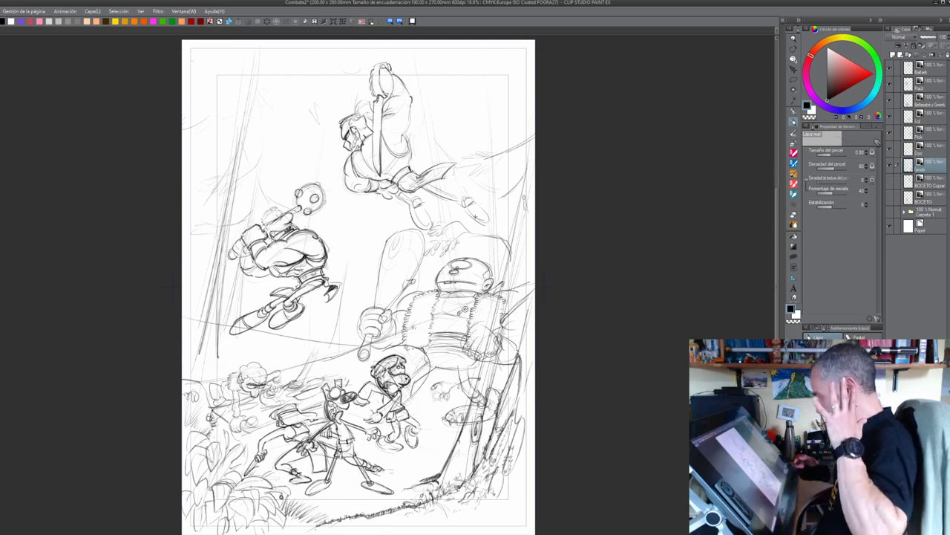
Reinforce the right-hand trunk's lines where it passes behind the giant's leg and foot
drag(477, 381, 465, 409)
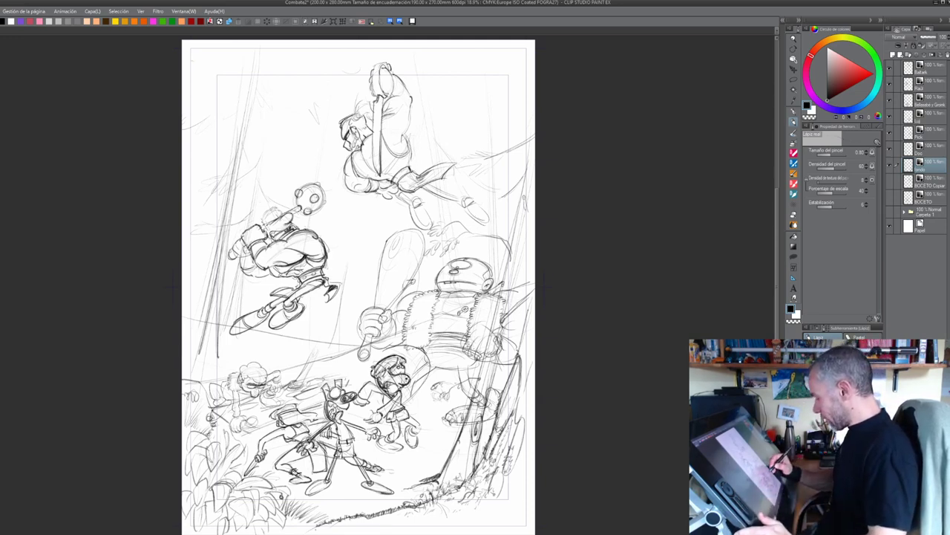
drag(497, 361, 490, 395)
drag(498, 357, 470, 451)
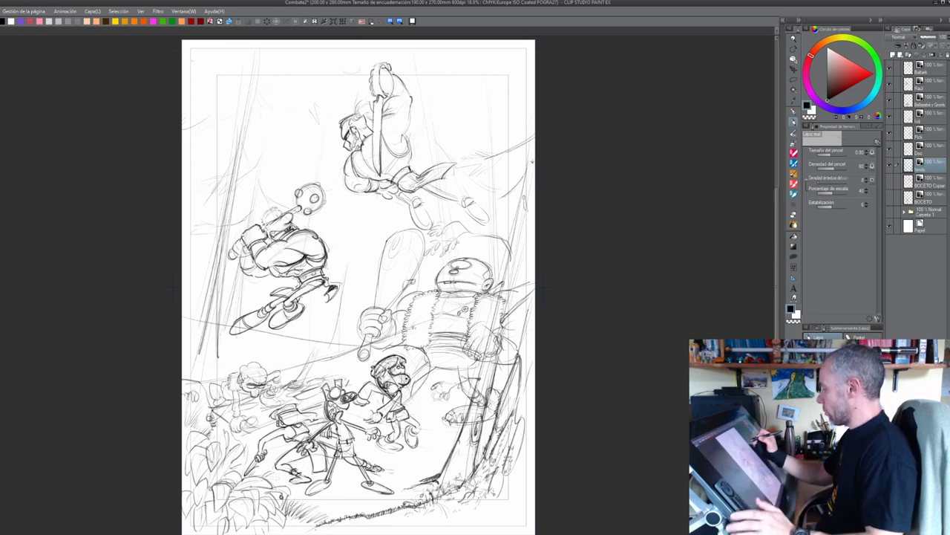
Pencil leafy foliage clusters on the branch at the page's upper right and beside the leaping figure's feet
mouse_move(523, 98)
mouse_down()
mouse_move(457, 144)
mouse_move(483, 161)
mouse_up()
drag(503, 156, 491, 163)
mouse_move(496, 162)
mouse_down()
mouse_move(487, 168)
mouse_move(505, 168)
mouse_up()
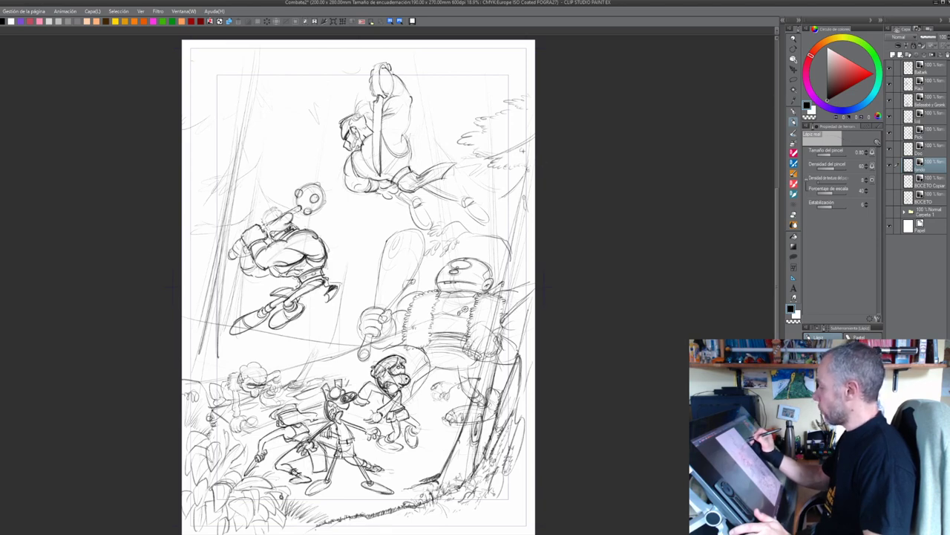
mouse_move(510, 199)
mouse_down()
mouse_move(464, 221)
mouse_move(513, 221)
mouse_move(532, 203)
mouse_up()
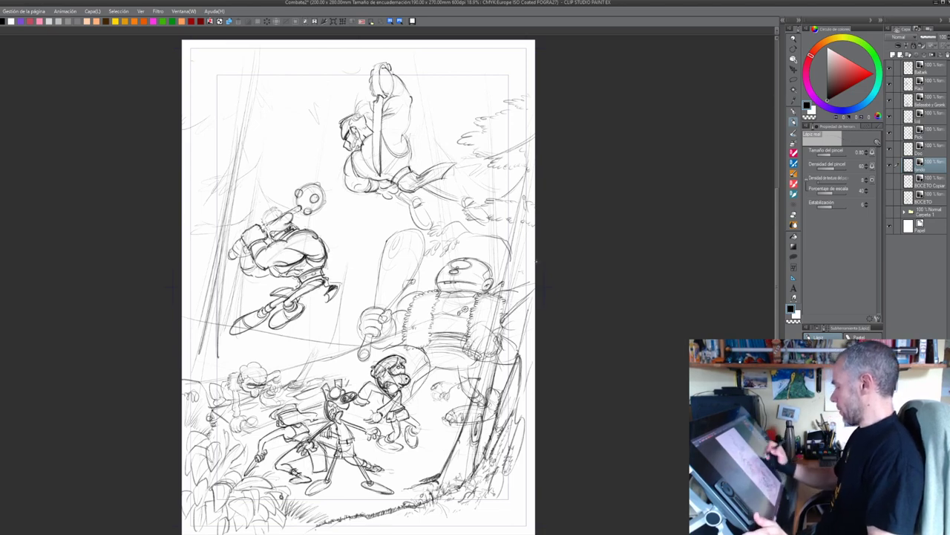
Darken the right-hand trunk's inner edge from above the giant's shoulder down past his arm
drag(510, 247, 488, 342)
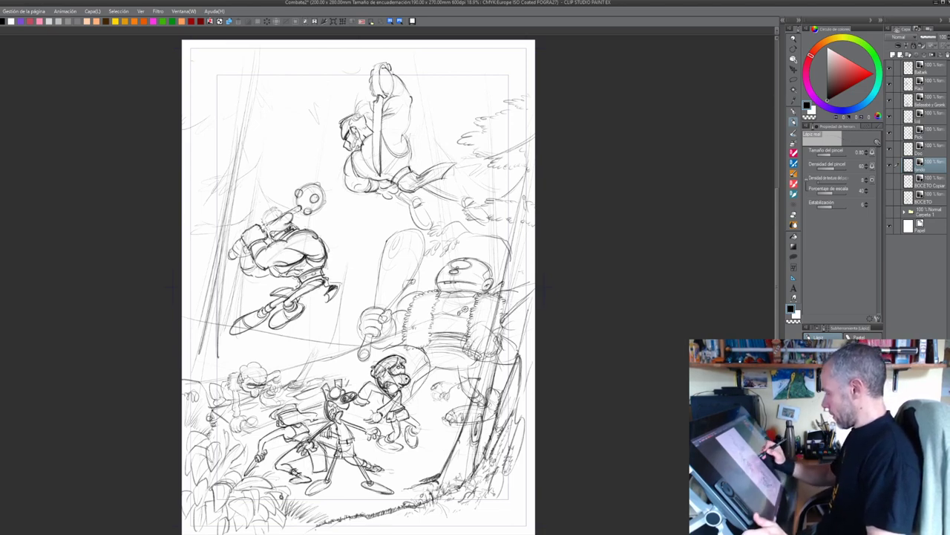
drag(499, 295, 476, 380)
drag(525, 218, 496, 341)
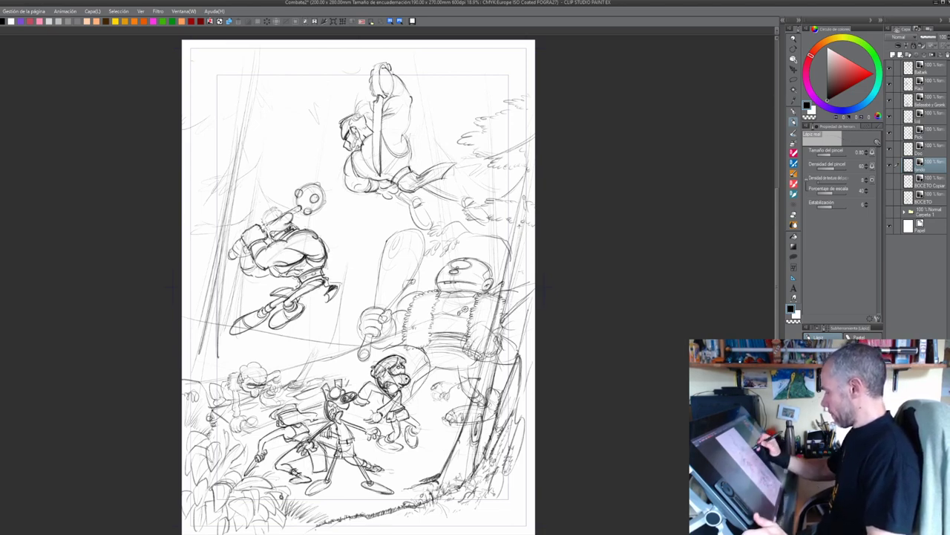
drag(519, 236, 489, 376)
key(ctrl+z)
key(ctrl+z)
Pencil the right-hand trunk's outer edge beside the giant's arm and extend the trunk lines up into the foliage
drag(526, 220, 506, 317)
drag(527, 226, 494, 361)
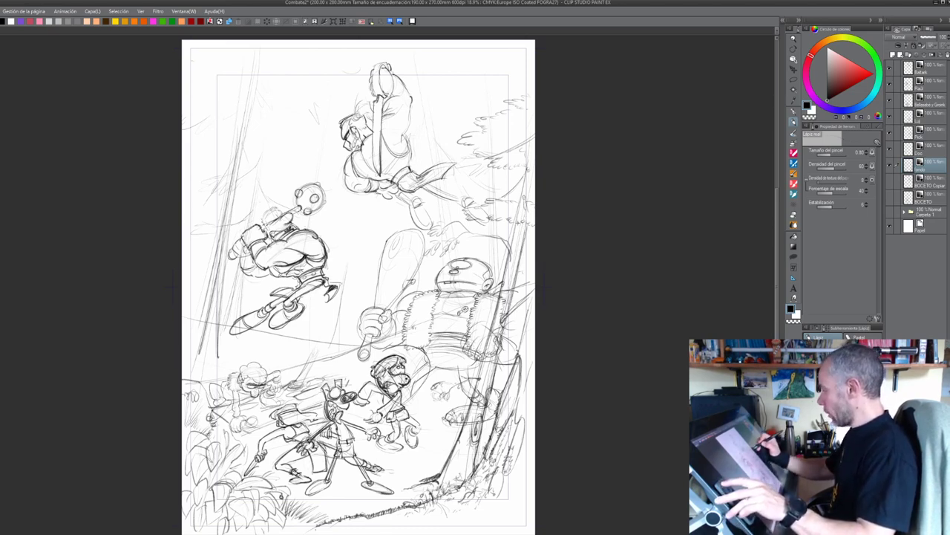
mouse_move(525, 178)
mouse_down()
mouse_move(508, 249)
mouse_move(519, 199)
mouse_move(509, 236)
mouse_up()
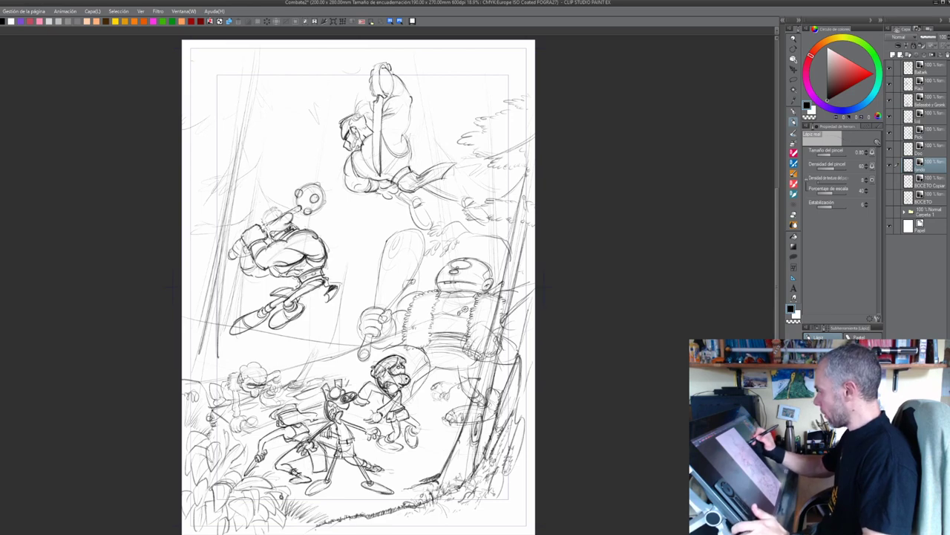
Add short pencil strokes to the foliage on the branches at the page's upper right
mouse_move(528, 180)
mouse_down()
mouse_move(505, 162)
mouse_move(532, 178)
mouse_move(518, 176)
mouse_up()
mouse_move(516, 160)
mouse_down()
mouse_move(503, 168)
mouse_move(501, 158)
mouse_up()
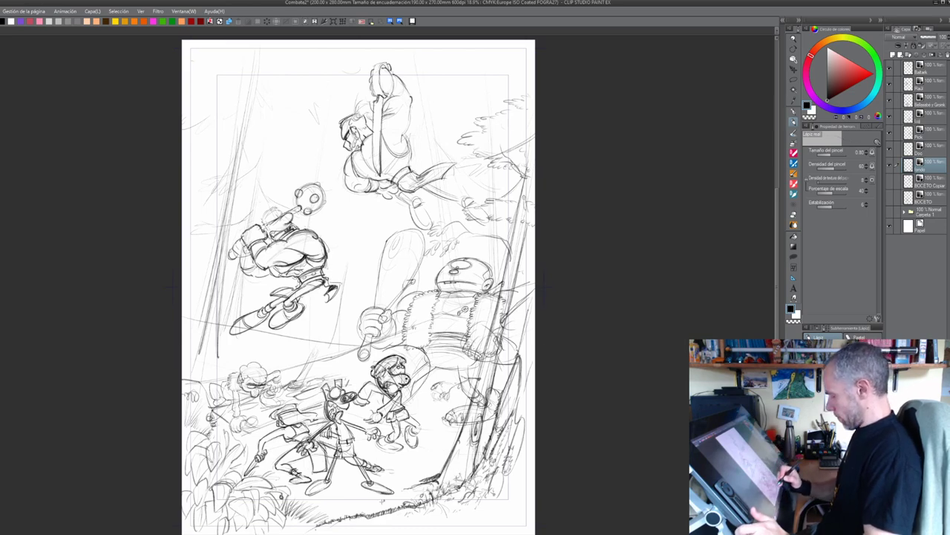
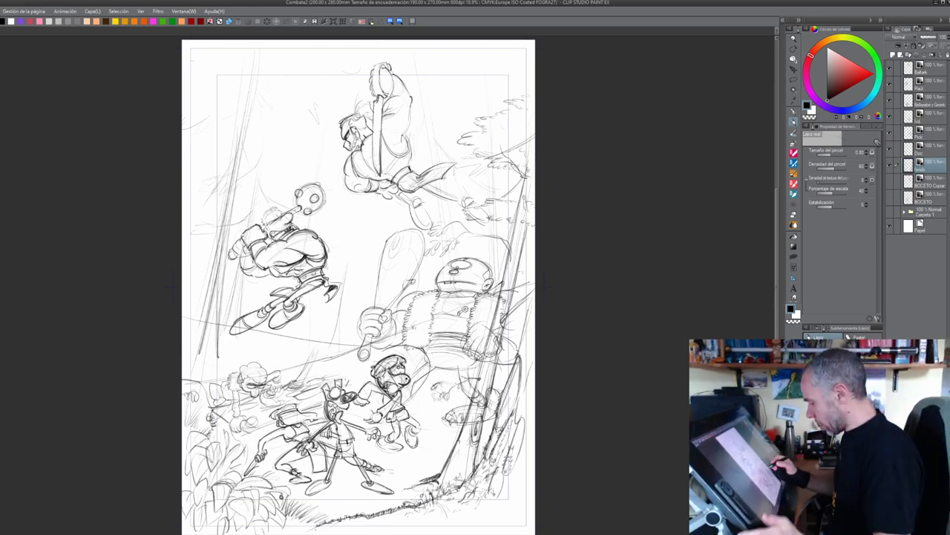
Pencil the fallen log with its branch stub behind the running figures and start the leaves beyond its left end
mouse_move(306, 378)
mouse_down()
mouse_move(322, 351)
mouse_move(309, 354)
mouse_move(322, 349)
mouse_move(295, 387)
mouse_move(232, 403)
mouse_move(247, 403)
mouse_move(238, 412)
mouse_up()
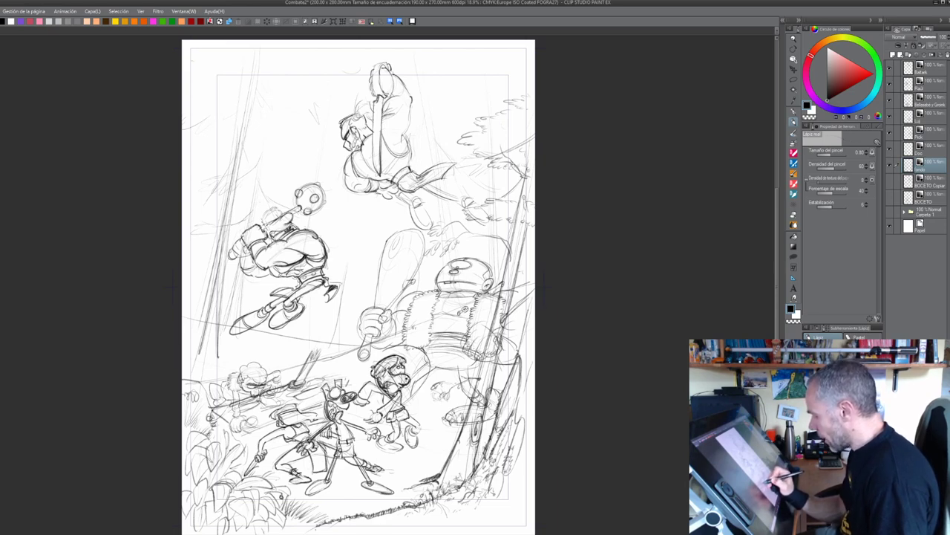
mouse_move(287, 391)
mouse_down()
mouse_move(265, 406)
mouse_move(284, 391)
mouse_move(211, 408)
mouse_up()
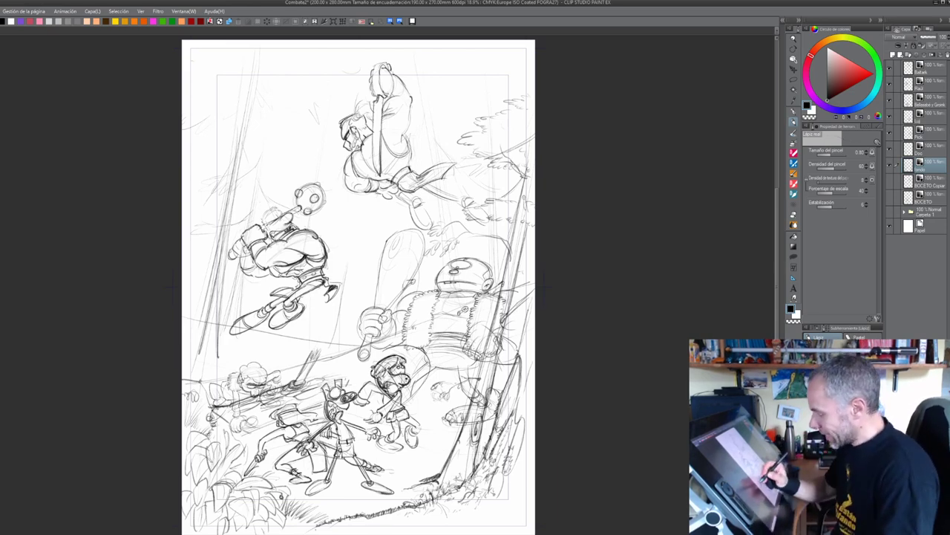
drag(197, 379, 186, 362)
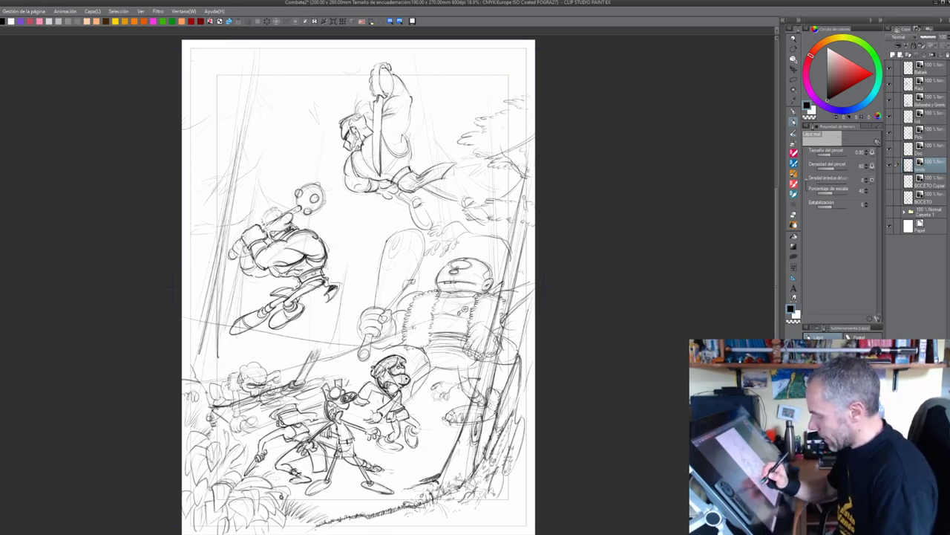
Pencil the fallen log's left end and underside, with small leaves around it
mouse_move(209, 396)
mouse_down()
mouse_move(197, 370)
mouse_move(184, 372)
mouse_move(205, 379)
mouse_up()
mouse_move(210, 399)
mouse_down()
mouse_move(206, 384)
mouse_move(206, 393)
mouse_up()
mouse_move(212, 403)
mouse_down()
mouse_move(208, 391)
mouse_move(198, 396)
mouse_move(227, 433)
mouse_move(256, 421)
mouse_move(246, 421)
mouse_up()
drag(256, 414, 247, 429)
mouse_move(249, 423)
mouse_down()
mouse_move(241, 428)
mouse_move(254, 427)
mouse_up()
drag(260, 417, 242, 435)
mouse_move(264, 421)
mouse_down()
mouse_move(251, 435)
mouse_move(263, 418)
mouse_up()
Extend the fallen log's bark lines rightward behind the running figures and touch up the plants below its left end
mouse_move(318, 403)
mouse_down()
mouse_move(300, 413)
mouse_move(306, 403)
mouse_up()
drag(338, 372, 317, 382)
drag(343, 369, 321, 382)
drag(342, 373, 326, 385)
drag(345, 378, 323, 403)
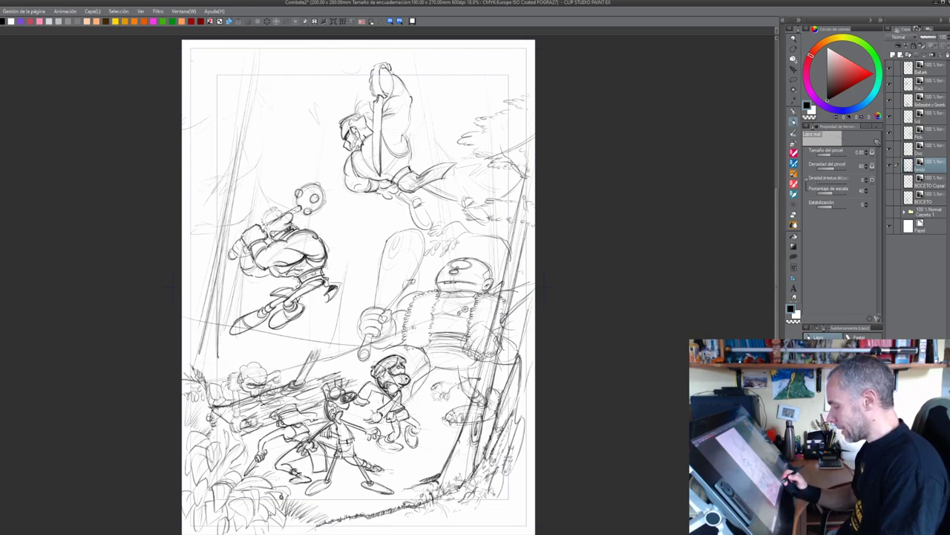
mouse_move(206, 438)
mouse_down()
mouse_move(187, 430)
mouse_move(204, 439)
mouse_up()
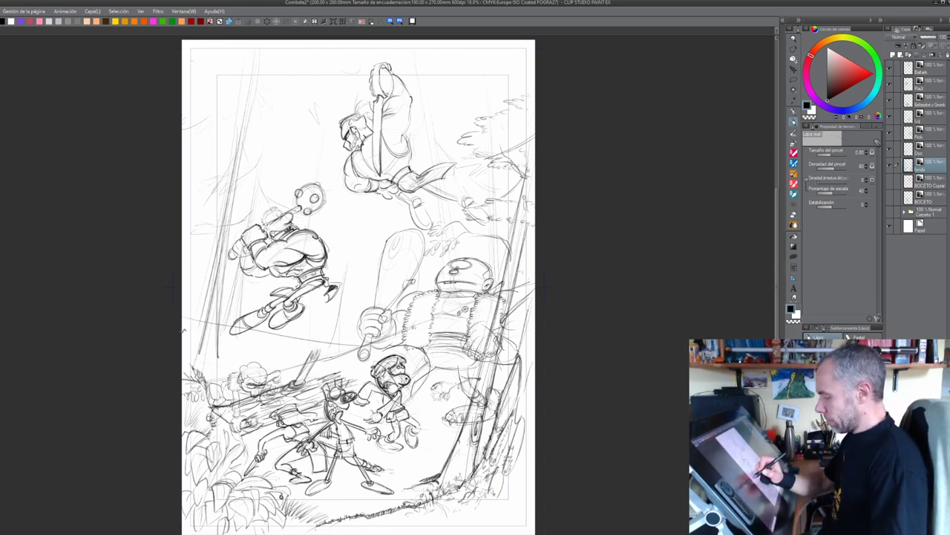
Pencil leafy undergrowth at the foot of the left-hand tree, from the page edge across the trunk's base
drag(188, 334, 206, 348)
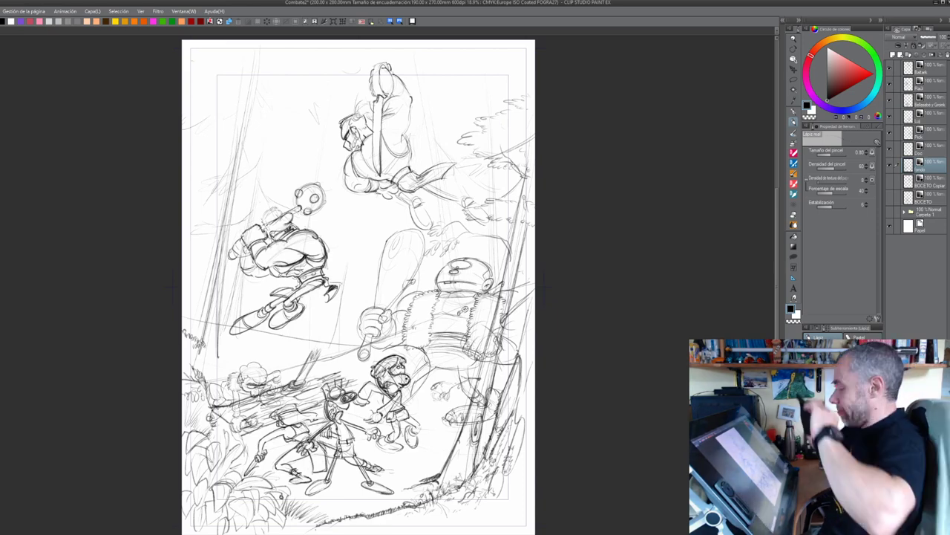
drag(206, 343, 213, 352)
mouse_move(210, 348)
mouse_down()
mouse_move(222, 364)
mouse_move(194, 359)
mouse_move(234, 375)
mouse_move(239, 358)
mouse_up()
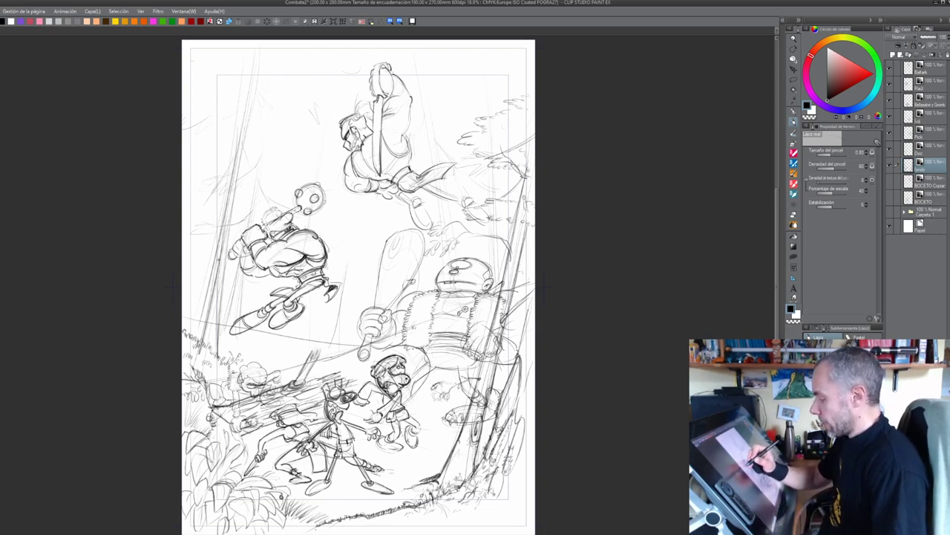
Darken both edges of the left-hand trunk from beside the club-wielding figure down to its base
drag(220, 256, 196, 349)
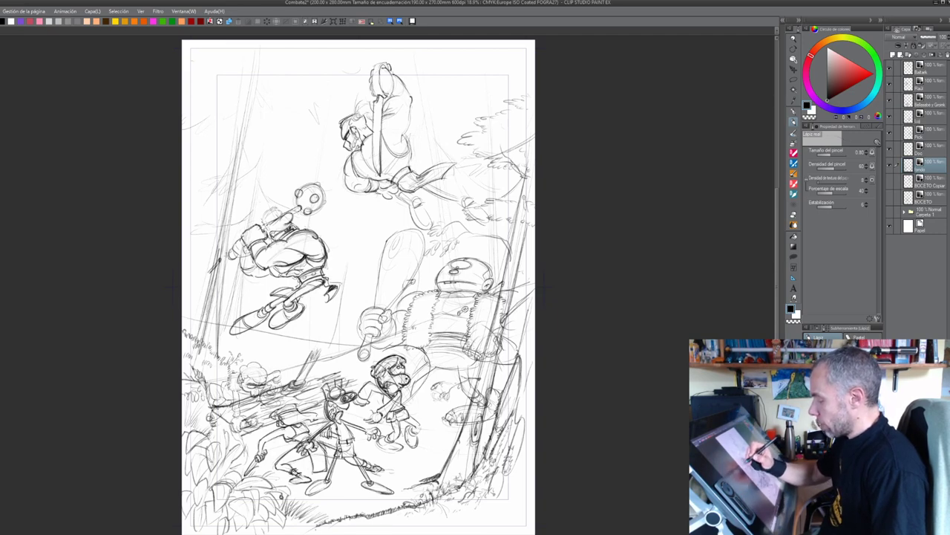
drag(224, 262, 217, 355)
drag(219, 322, 217, 338)
drag(215, 271, 196, 326)
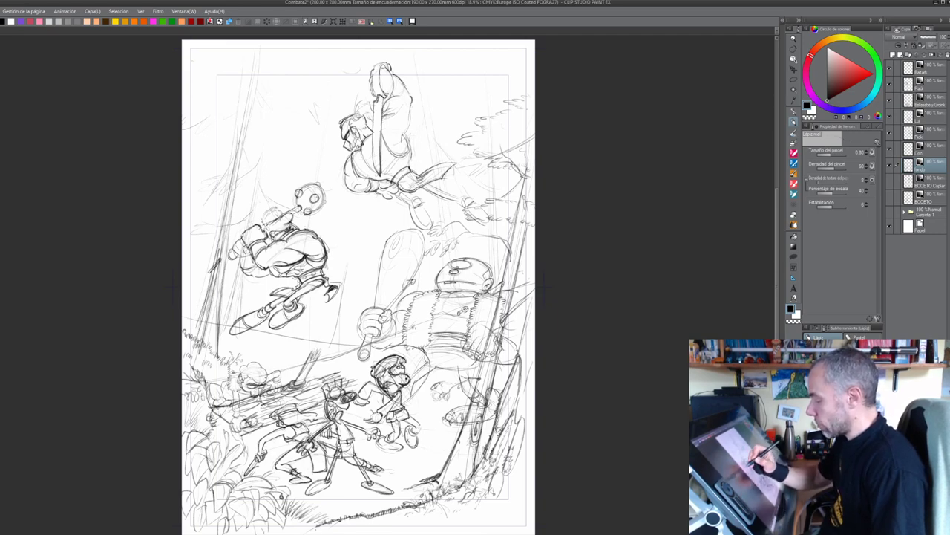
Pencil drooping branches on both sides of the left-hand trunk above the club-wielding figure
drag(229, 195, 234, 225)
mouse_move(238, 148)
mouse_down()
mouse_move(214, 198)
mouse_move(201, 204)
mouse_move(209, 186)
mouse_move(200, 192)
mouse_up()
drag(208, 188, 197, 194)
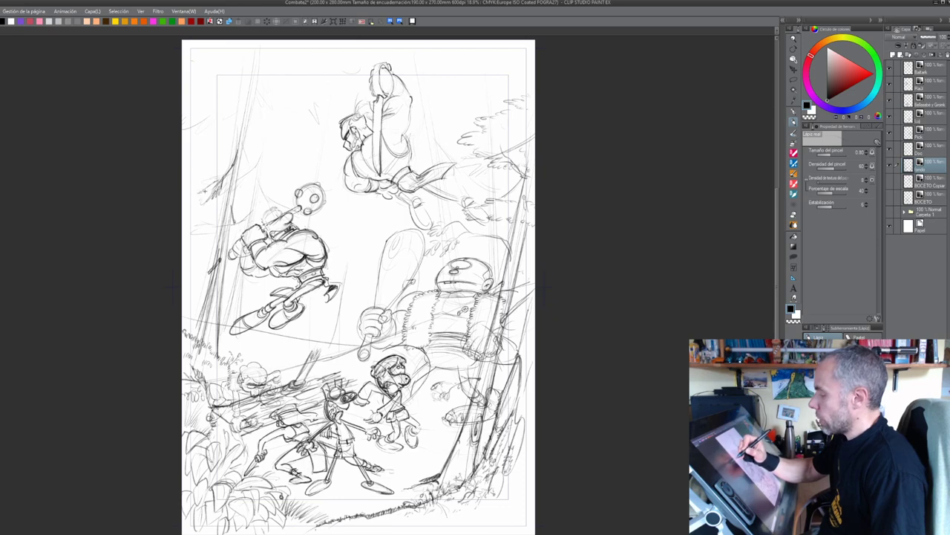
mouse_move(237, 161)
mouse_down()
mouse_move(254, 204)
mouse_move(241, 193)
mouse_up()
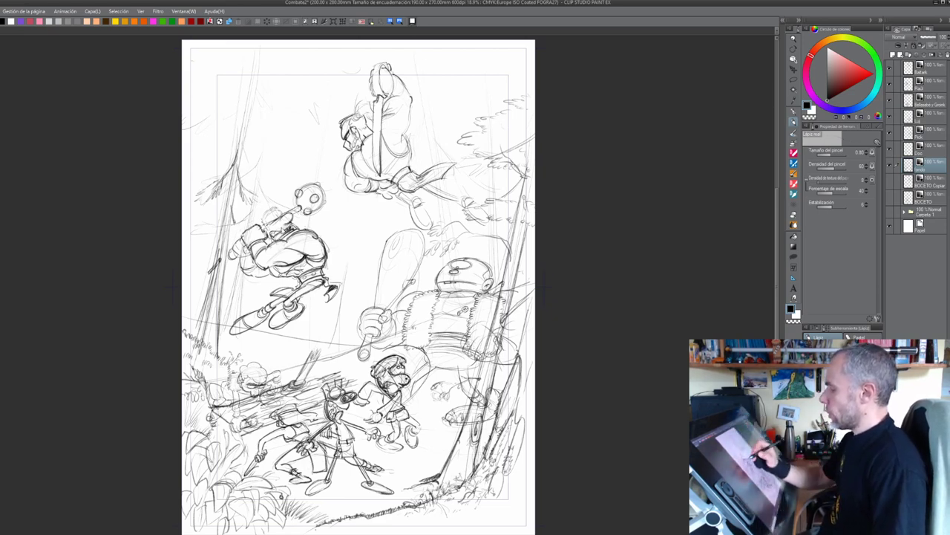
Darken the left-hand trunk's upper edges and pencil a foliage branch reaching out to the page's left edge
drag(237, 157, 250, 101)
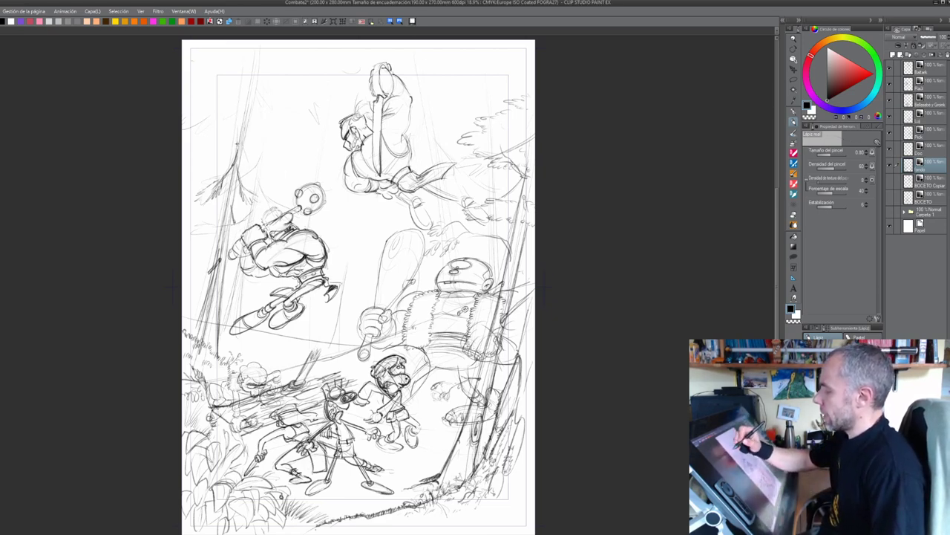
drag(239, 141, 237, 151)
drag(244, 118, 237, 146)
drag(243, 109, 238, 165)
drag(248, 104, 211, 129)
drag(213, 121, 182, 134)
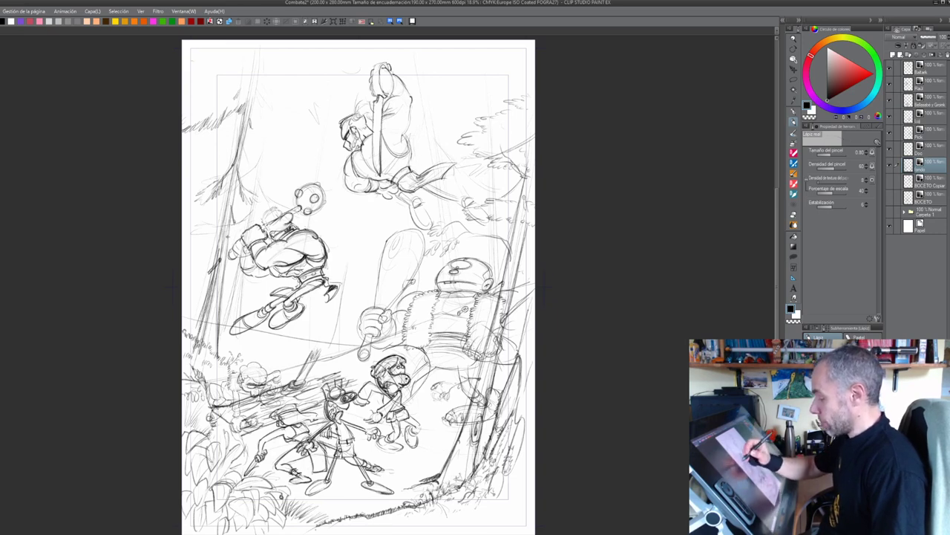
Erase and redraw the left-hand trunk's lower lines, and pencil a small foliage branch near the tree's top
drag(218, 262, 194, 354)
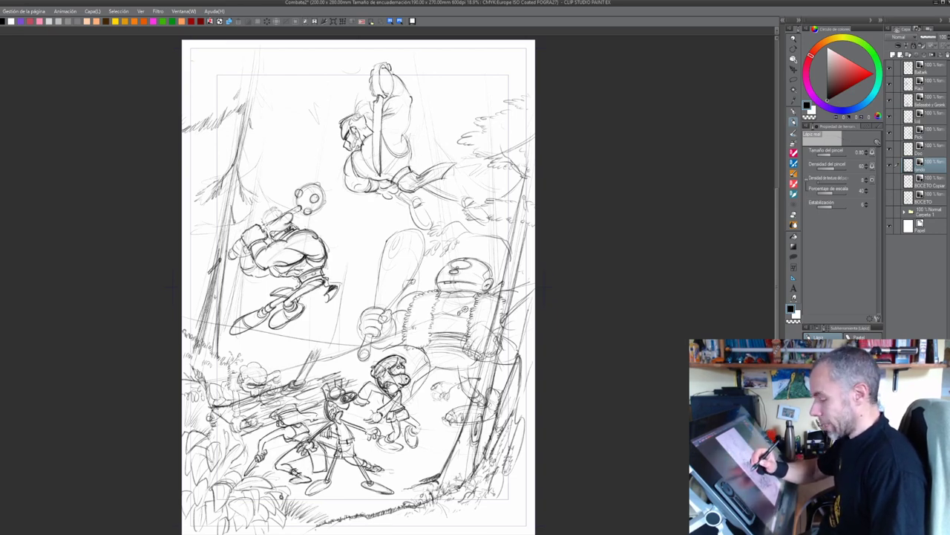
key(e)
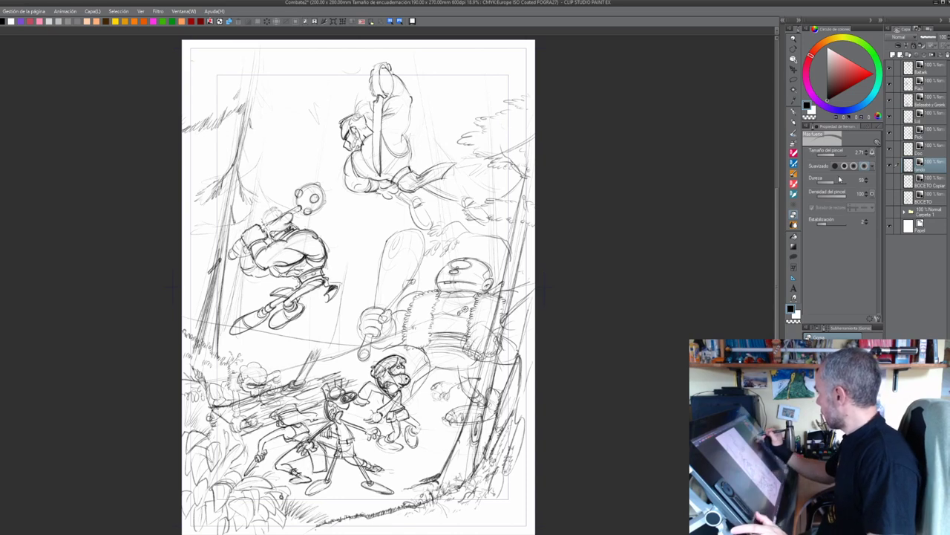
drag(211, 278, 202, 336)
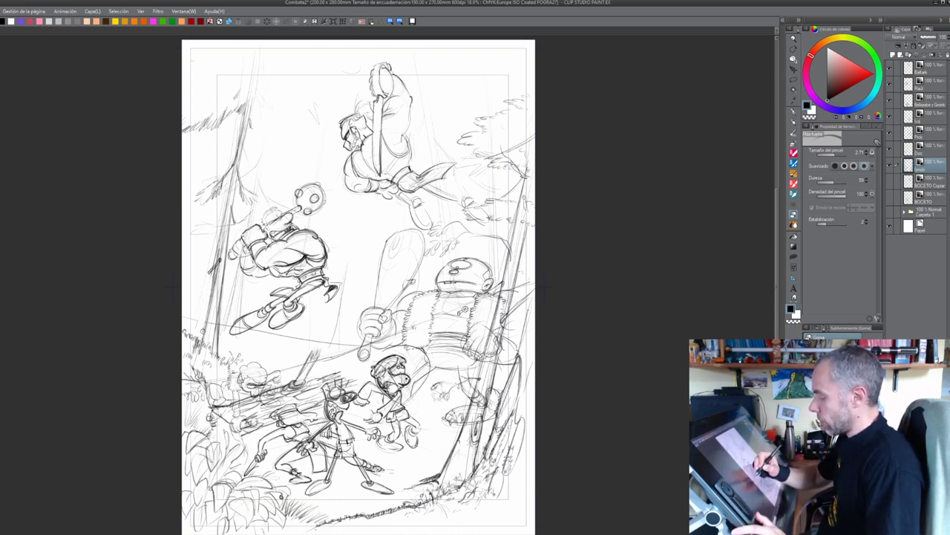
drag(221, 304, 217, 346)
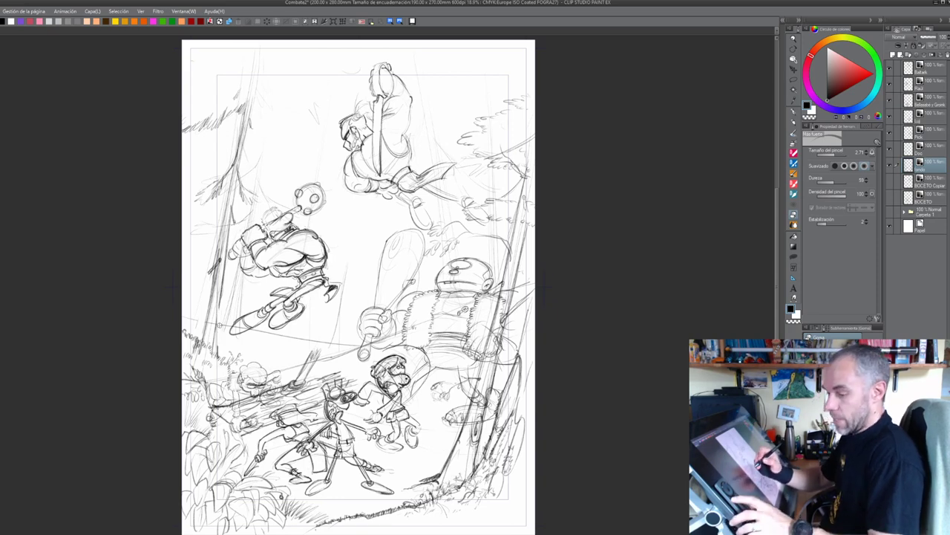
key(p)
drag(218, 305, 217, 351)
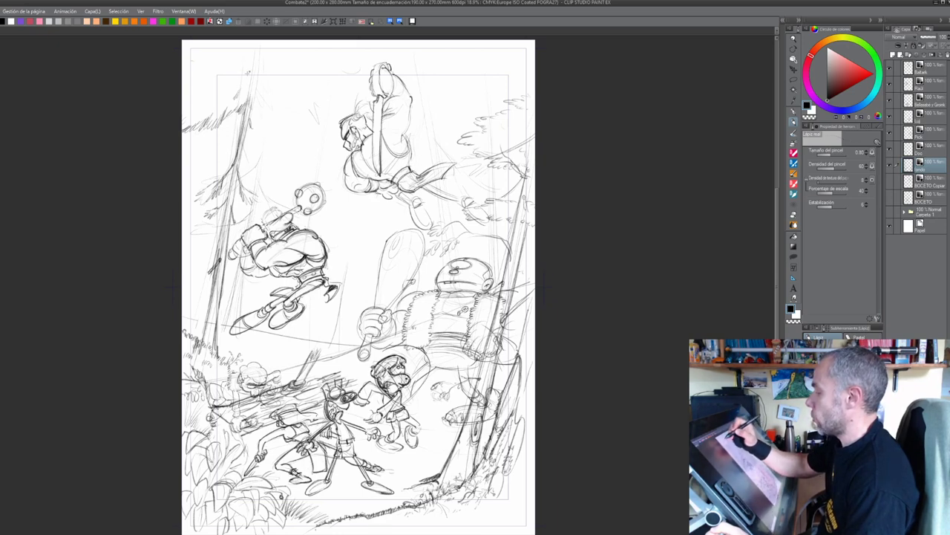
drag(248, 73, 233, 72)
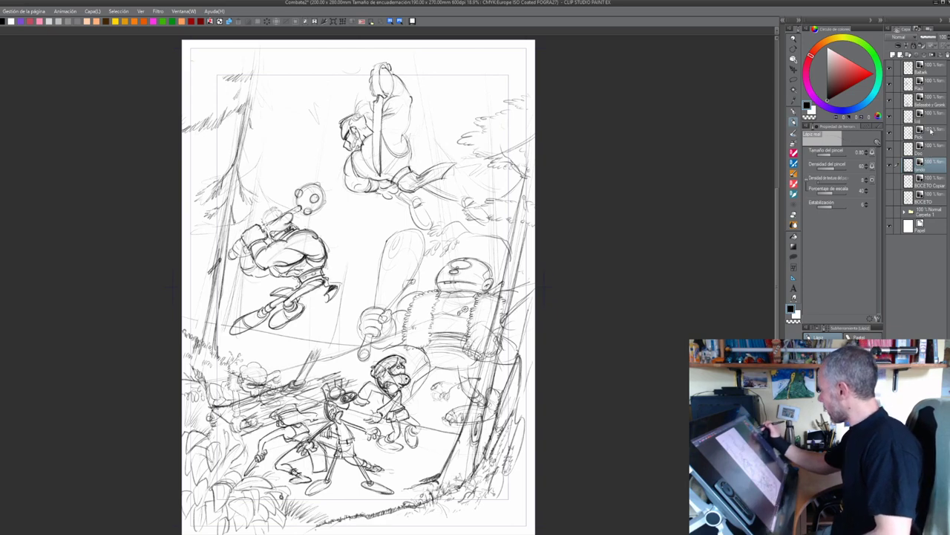
Move the giant's layer down and to the left, closer to the running figures
click(932, 137)
key(k)
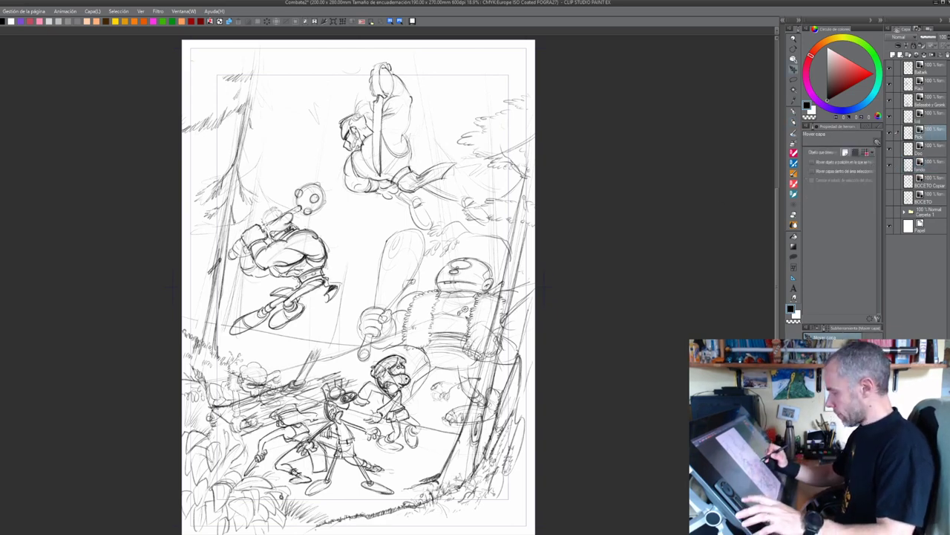
mouse_move(468, 317)
mouse_down()
mouse_move(465, 331)
mouse_move(461, 311)
mouse_move(438, 327)
mouse_up()
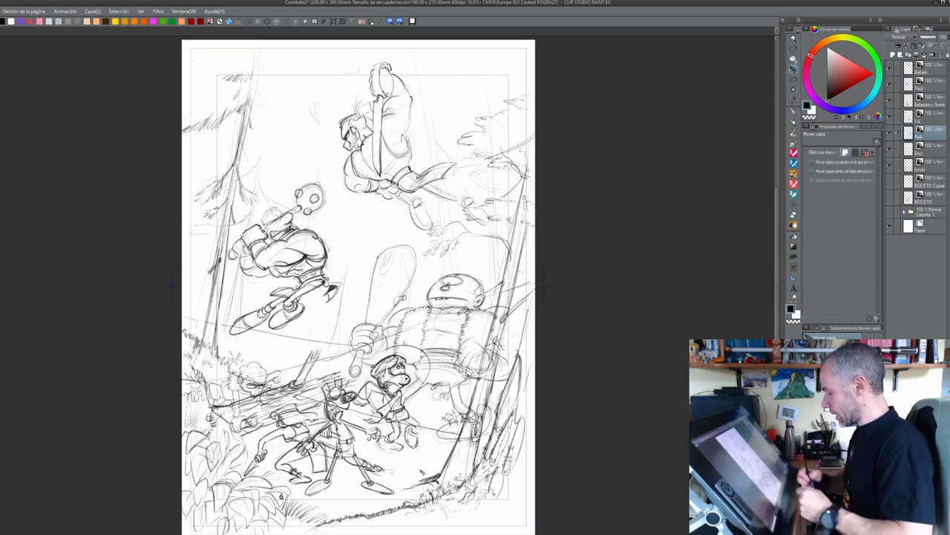